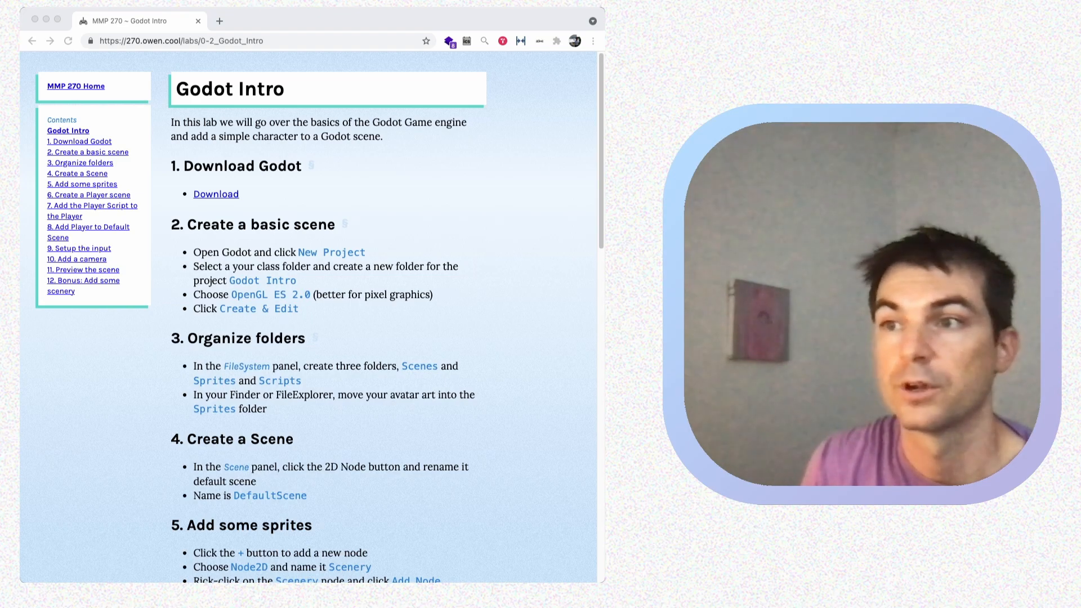
Look through all twelve sections of the Godot Intro lab instructions, from Download Godot to the bonus scenery
{"action": "scroll", "coordinate": [308, 315], "scroll_direction": "down", "scroll_amount": 5}
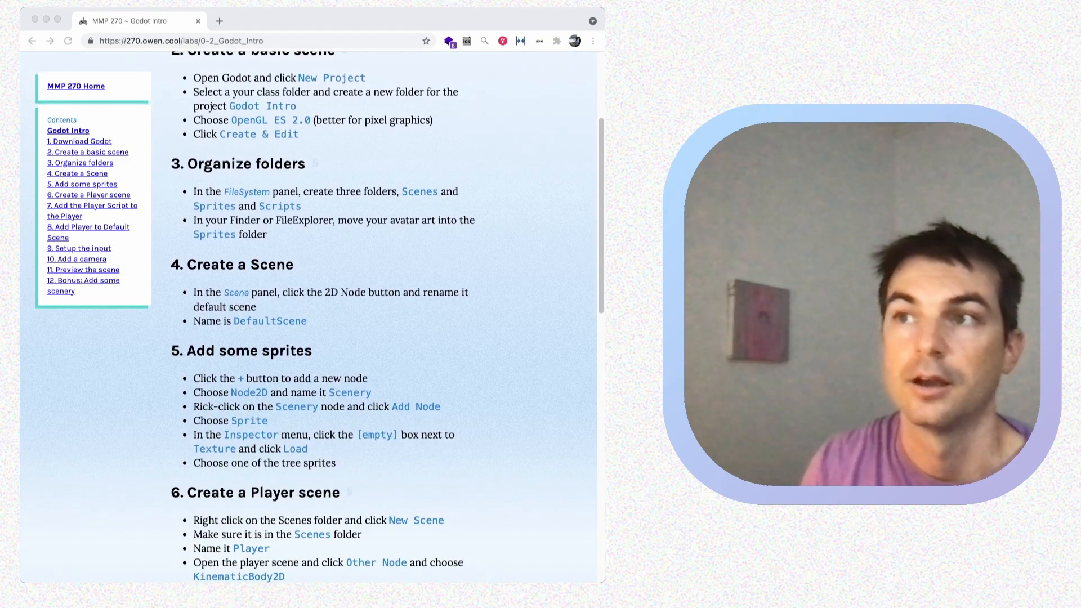
{"action": "scroll", "coordinate": [308, 315], "scroll_direction": "down", "scroll_amount": 3}
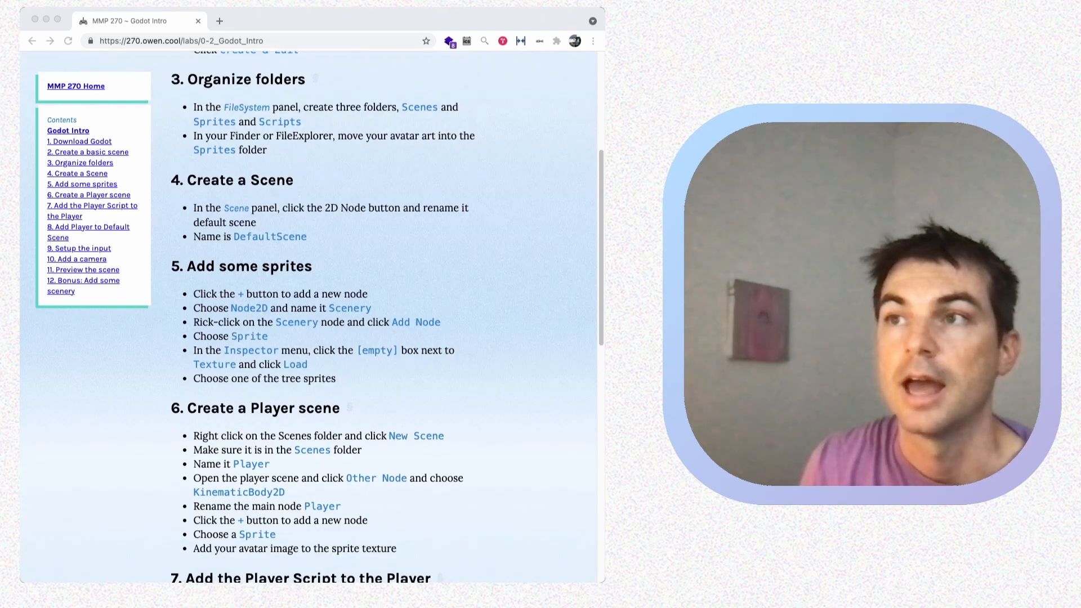
{"action": "scroll", "coordinate": [308, 315], "scroll_direction": "down", "scroll_amount": 5}
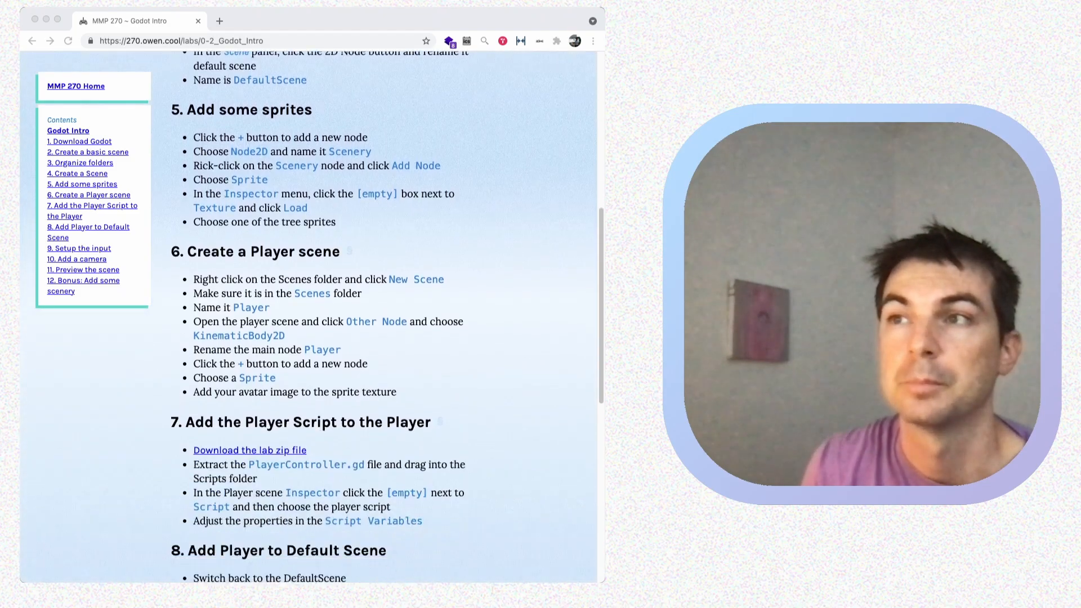
{"action": "scroll", "coordinate": [308, 315], "scroll_direction": "down", "scroll_amount": 10}
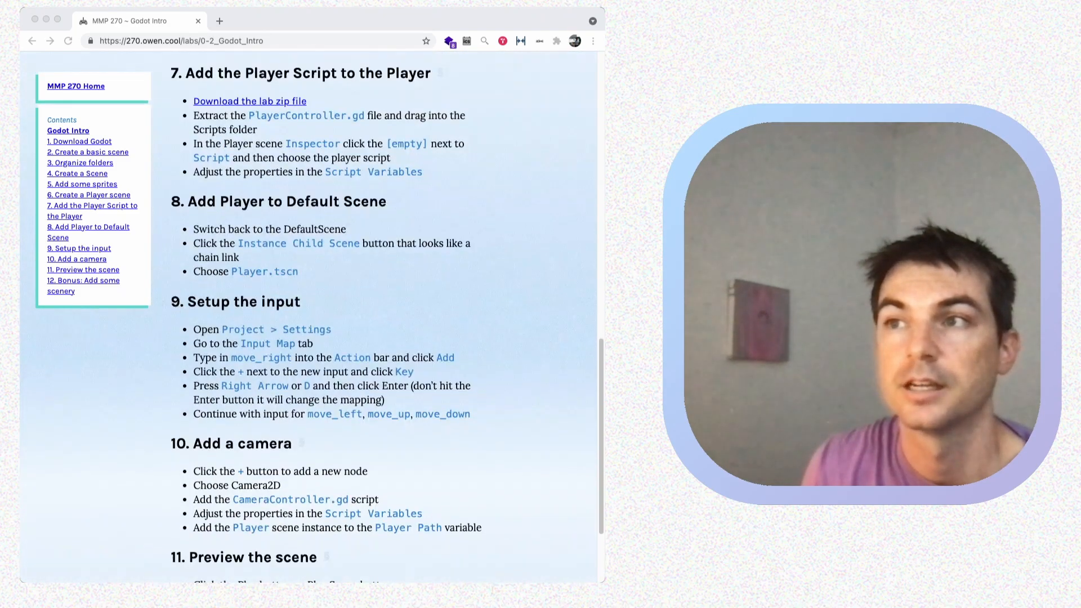
{"action": "scroll", "coordinate": [308, 316], "scroll_direction": "down", "scroll_amount": 4}
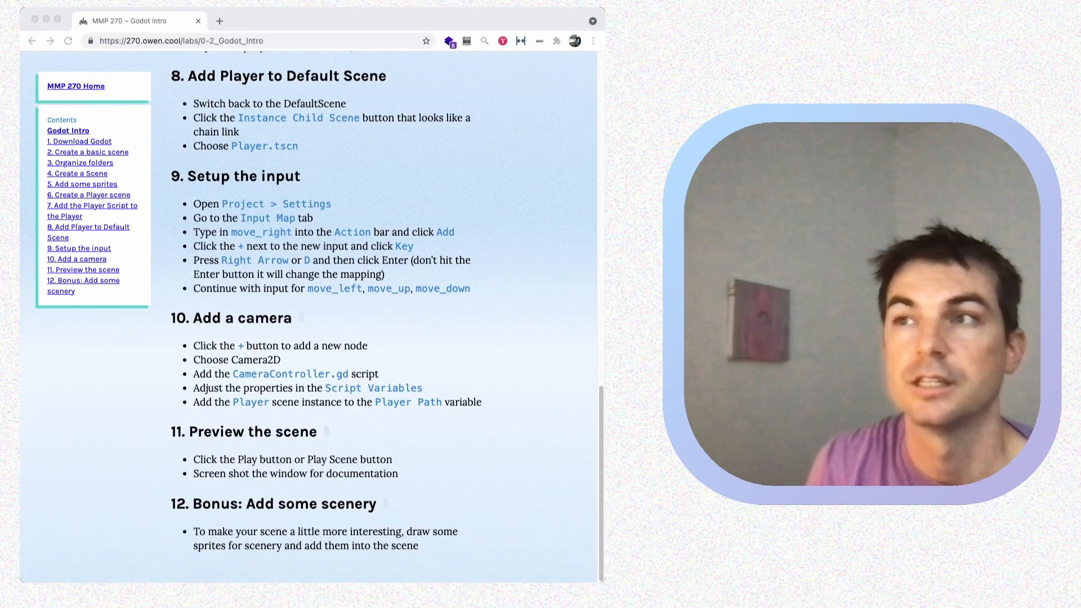
{"action": "scroll", "coordinate": [308, 315], "scroll_direction": "up", "scroll_amount": 20}
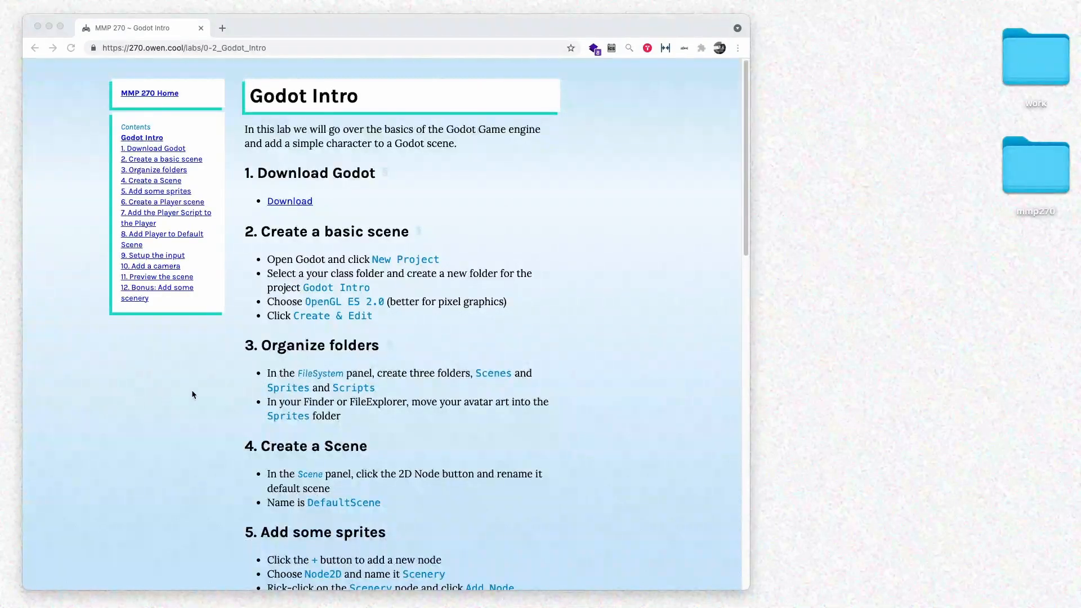
Follow the lab's download link and download the standard Universal 64-bit macOS version of Godot 3.3.3
{"action": "left_click", "coordinate": [493, 332]}
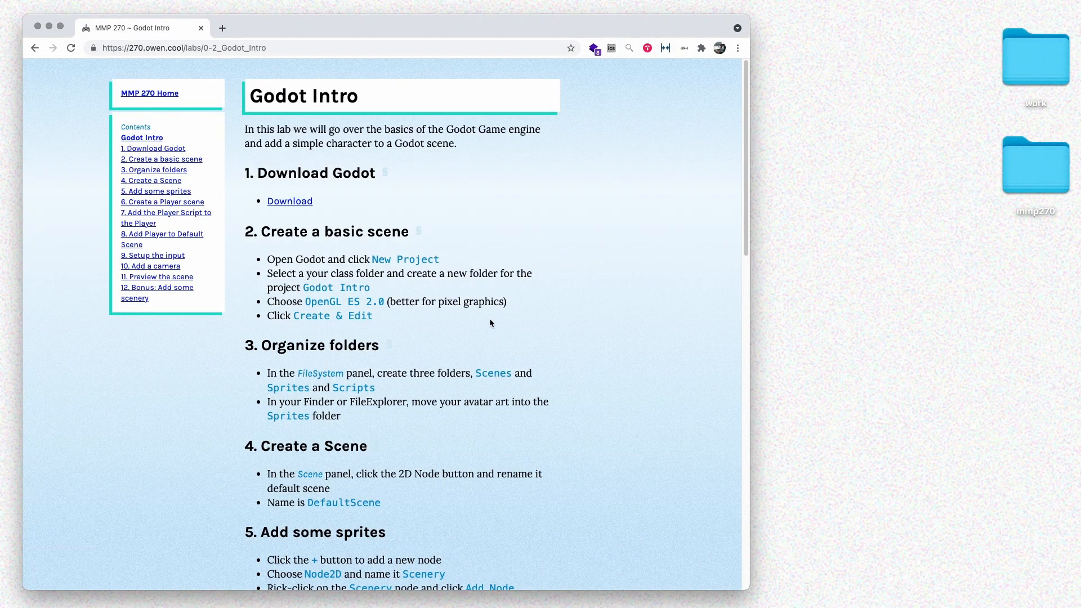
{"action": "left_click", "coordinate": [289, 201]}
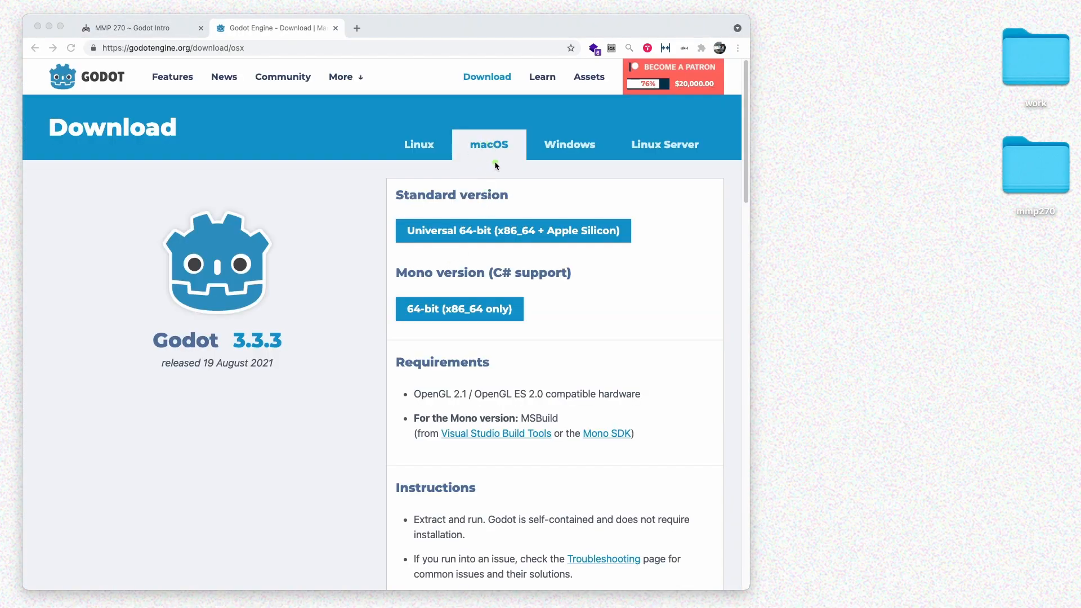
{"action": "mouse_move", "coordinate": [494, 162]}
{"action": "left_mouse_down"}
{"action": "mouse_move", "coordinate": [499, 144]}
{"action": "mouse_move", "coordinate": [554, 153]}
{"action": "left_mouse_up"}
{"action": "left_click_drag", "start_coordinate": [396, 163], "coordinate": [394, 159]}
{"action": "left_click", "coordinate": [507, 231]}
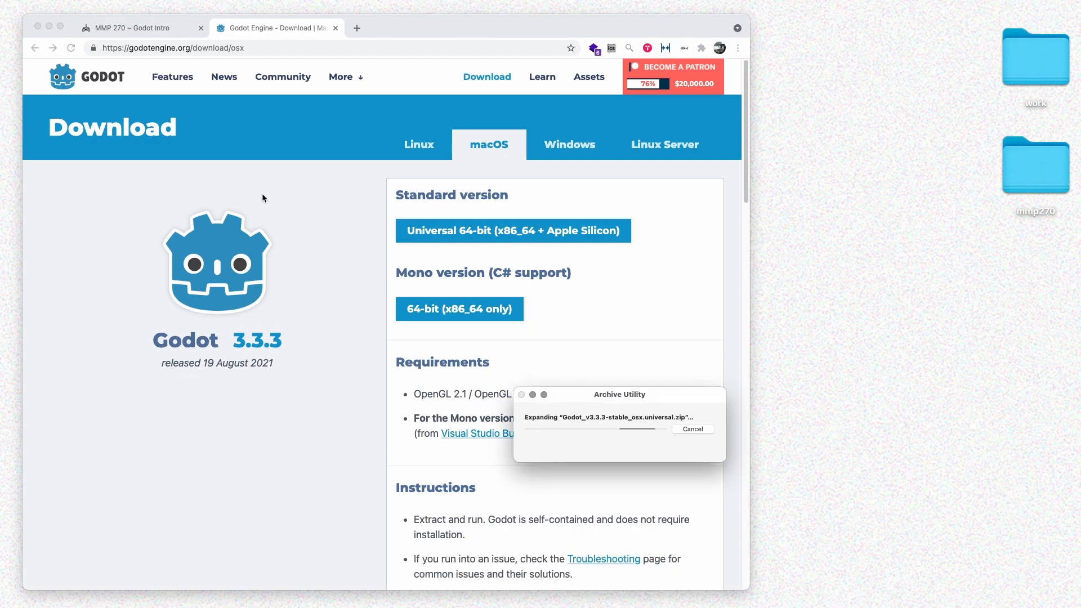
Move the extracted Godot app from Downloads into the Applications folder, replacing the older copy there
{"action": "left_click_drag", "start_coordinate": [324, 122], "coordinate": [1027, 350]}
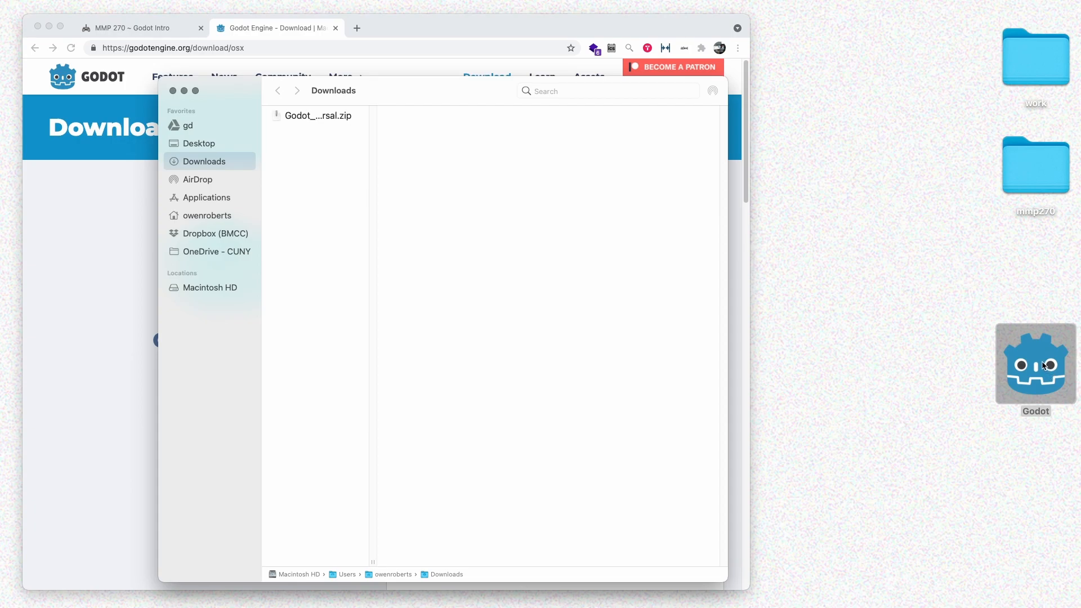
{"action": "key", "text": "super+z"}
{"action": "left_click_drag", "start_coordinate": [277, 117], "coordinate": [204, 199]}
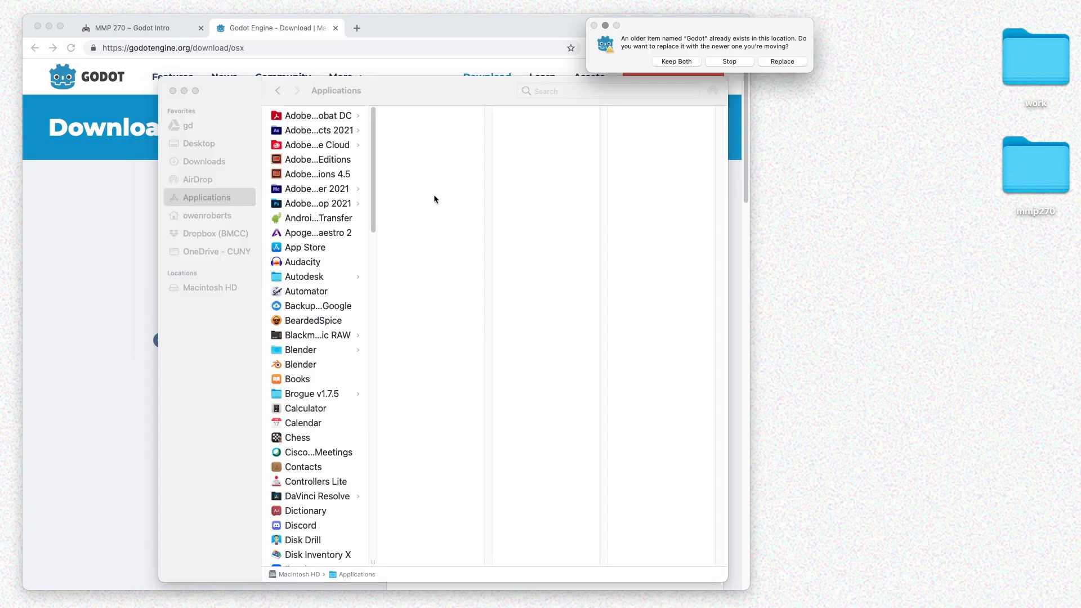
{"action": "left_click", "coordinate": [760, 65]}
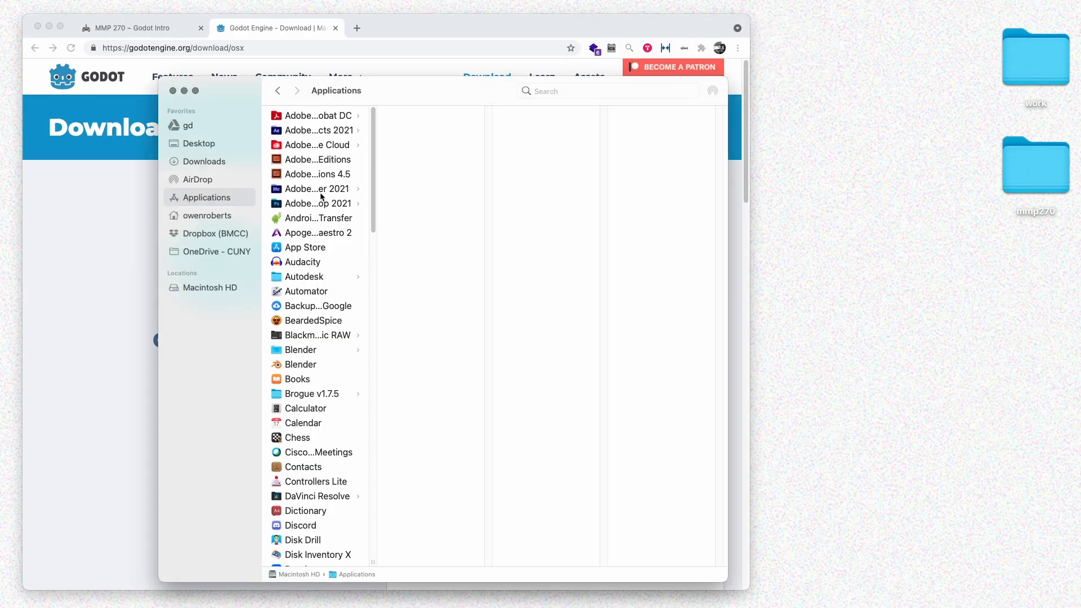
Launch Godot through a system search for "godot" and approve opening the app downloaded from the internet
{"action": "scroll", "coordinate": [349, 272], "scroll_direction": "down", "scroll_amount": 15}
{"action": "scroll", "coordinate": [349, 273], "scroll_direction": "down", "scroll_amount": 5}
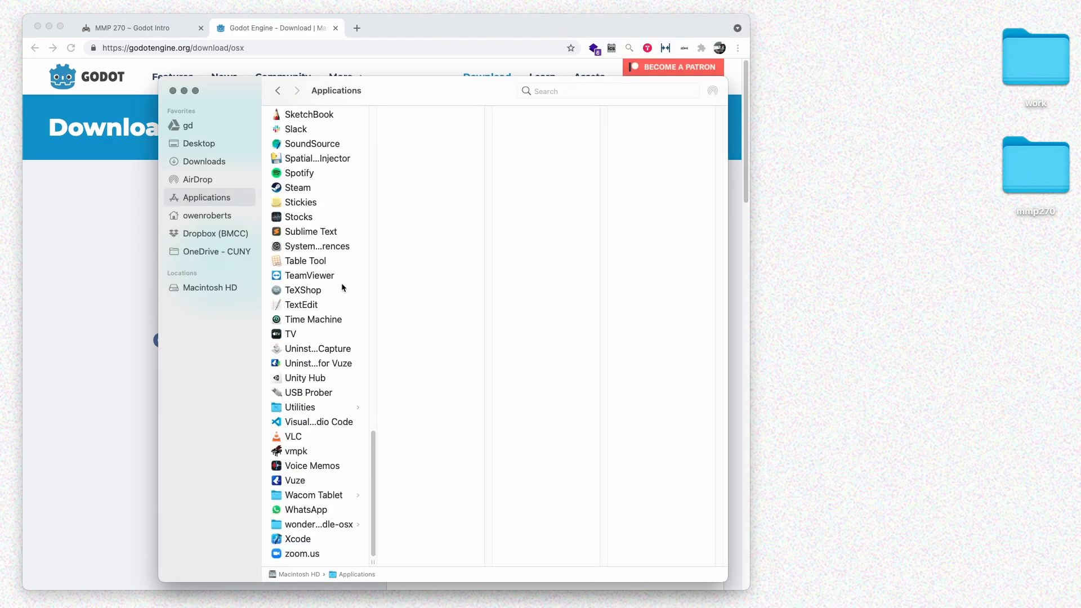
{"action": "key", "text": "super+space"}
{"action": "type", "text": "godot"}
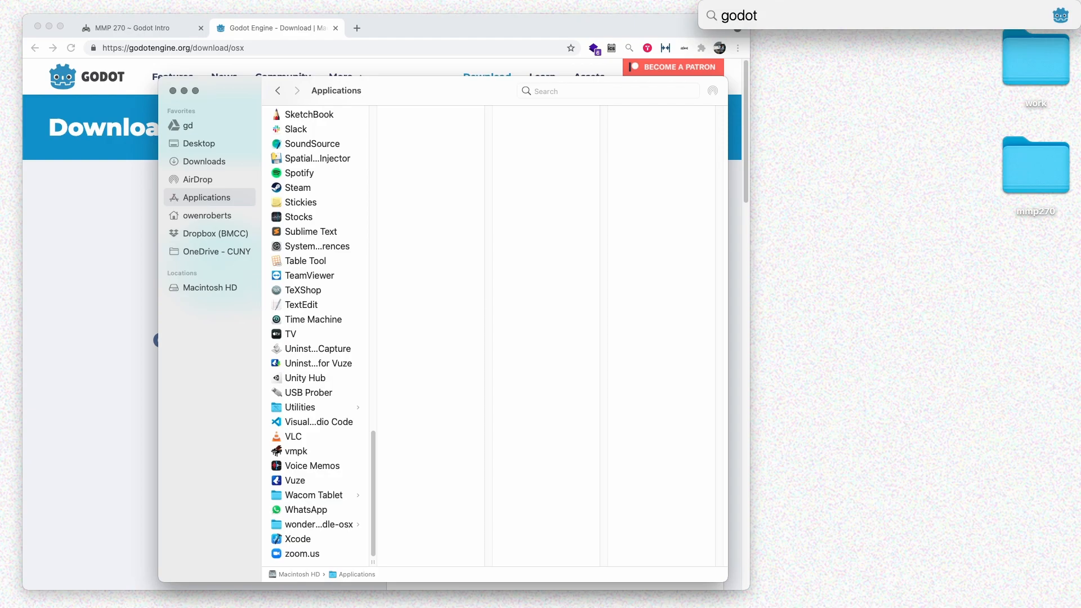
{"action": "key", "text": "Return"}
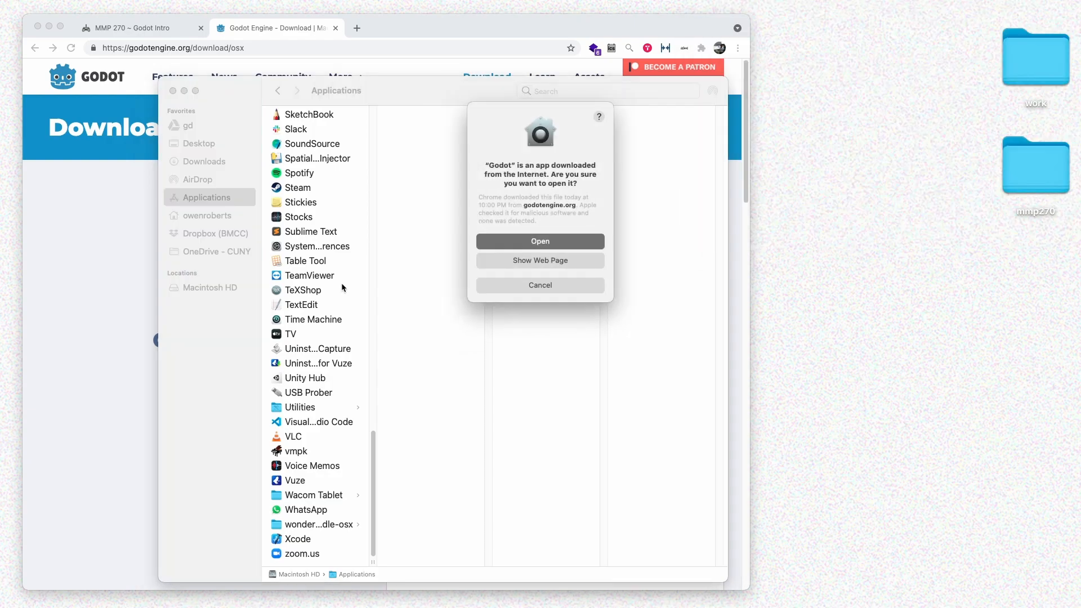
{"action": "key", "text": "Return"}
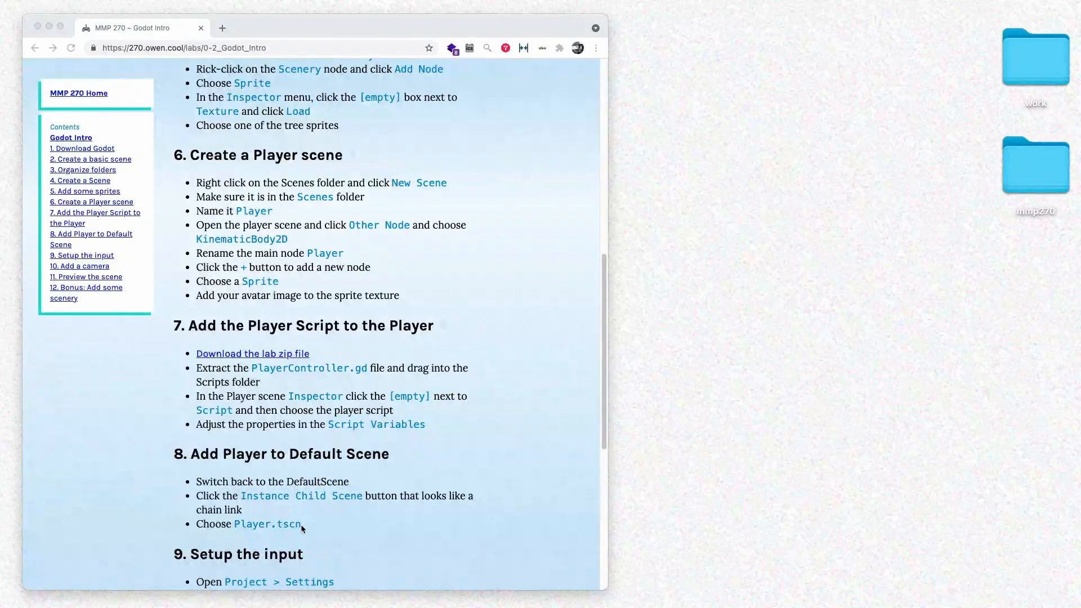
Go through the lab page from its beginning to section 7 and locate the lab zip file link
{"action": "scroll", "coordinate": [512, 279], "scroll_direction": "up", "scroll_amount": 10}
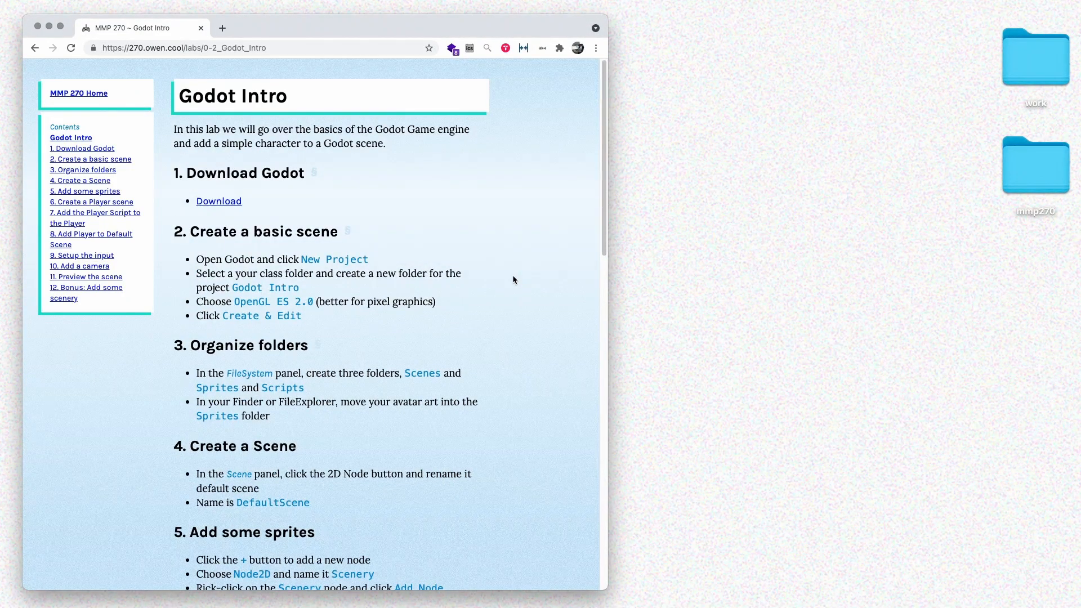
{"action": "left_click_drag", "start_coordinate": [536, 142], "coordinate": [564, 297]}
{"action": "left_click_drag", "start_coordinate": [546, 337], "coordinate": [496, 279]}
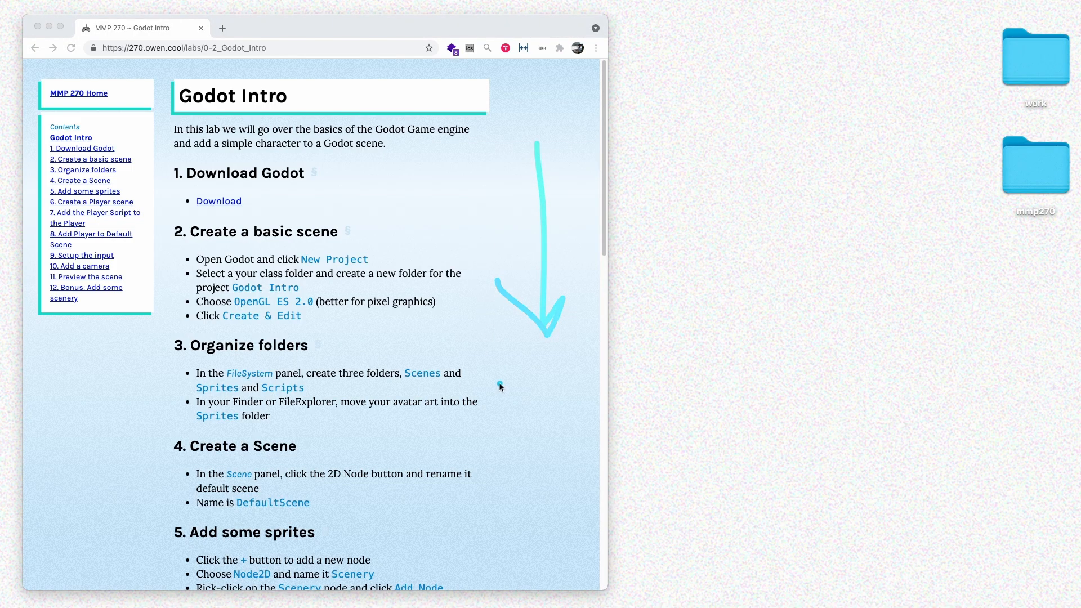
{"action": "scroll", "coordinate": [481, 355], "scroll_direction": "down", "scroll_amount": 7}
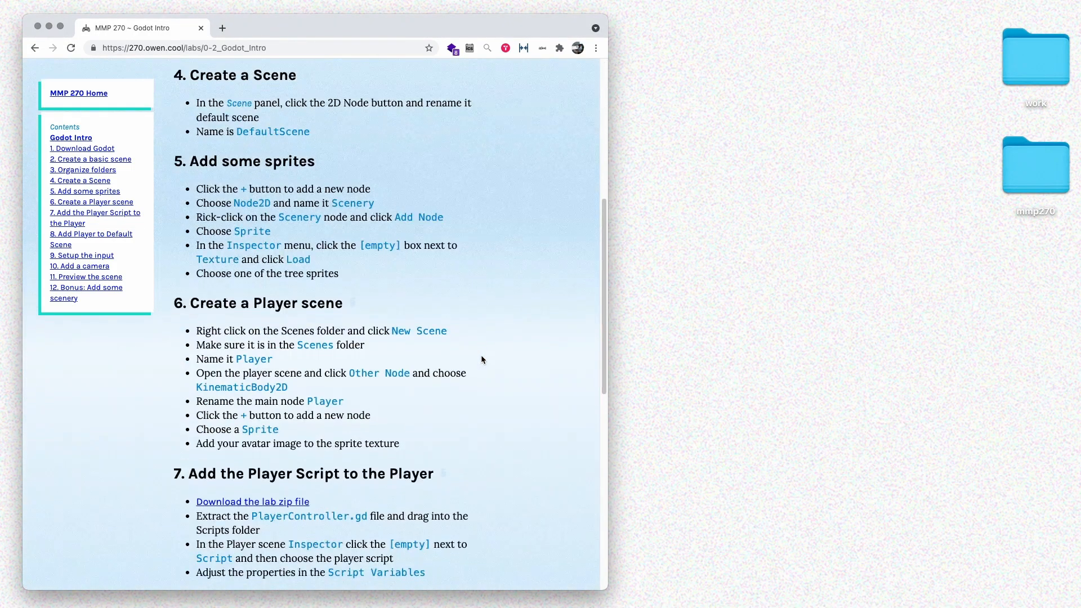
{"action": "scroll", "coordinate": [481, 355], "scroll_direction": "down", "scroll_amount": 5}
{"action": "mouse_move", "coordinate": [193, 333]}
{"action": "left_mouse_down"}
{"action": "mouse_move", "coordinate": [290, 300]}
{"action": "mouse_move", "coordinate": [209, 333]}
{"action": "left_mouse_up"}
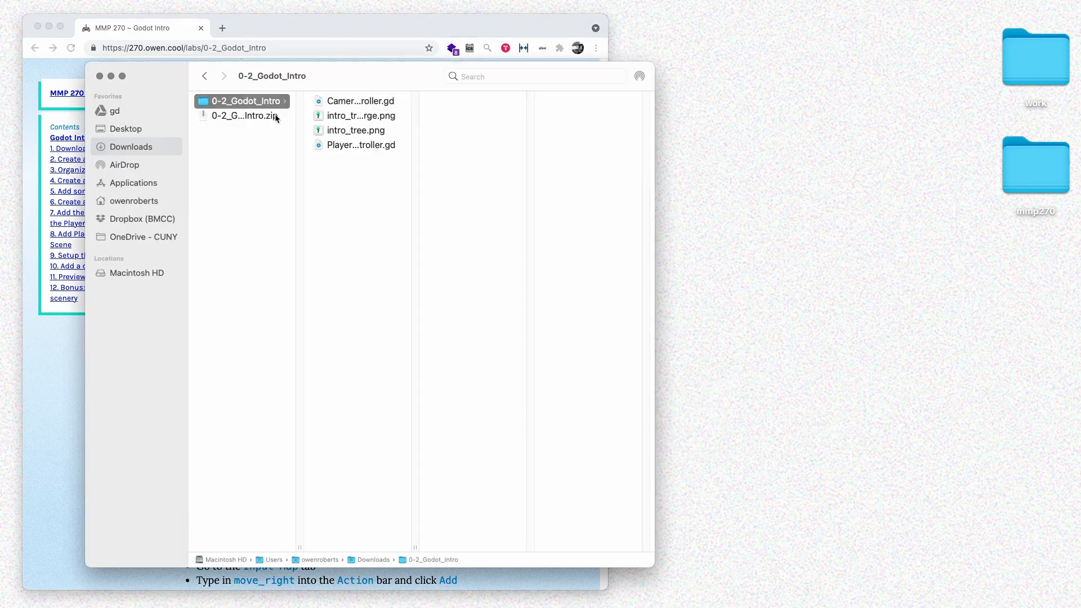
Check the opening options for 0-2_Godot_Intro.zip in Downloads and view the contents of the extracted 0-2_Godot_Intro folder
{"action": "left_click", "coordinate": [267, 116]}
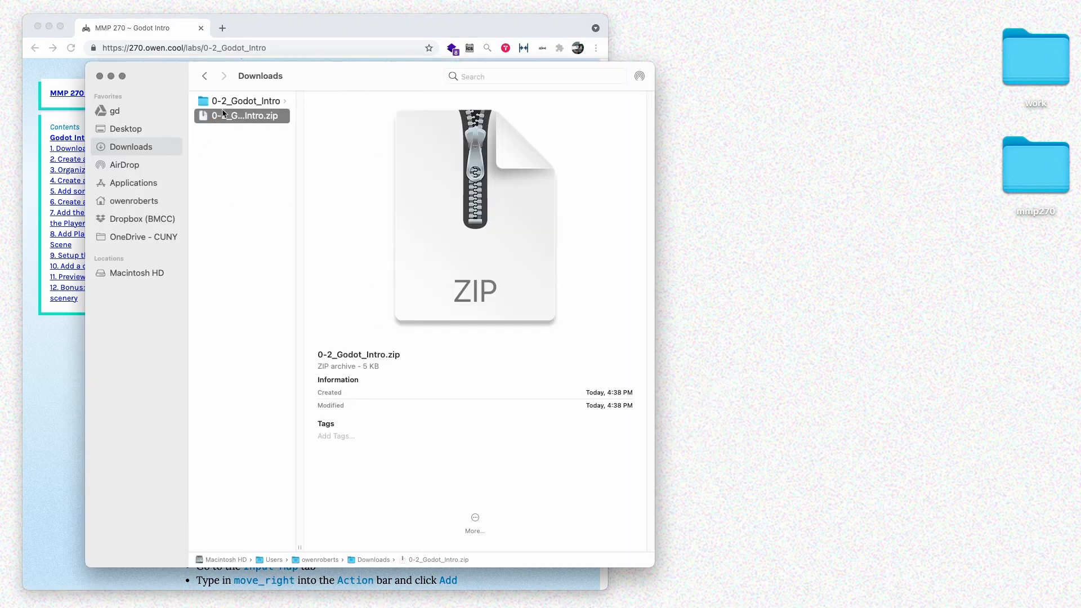
{"action": "right_click", "coordinate": [236, 123]}
{"action": "mouse_move", "coordinate": [352, 134]}
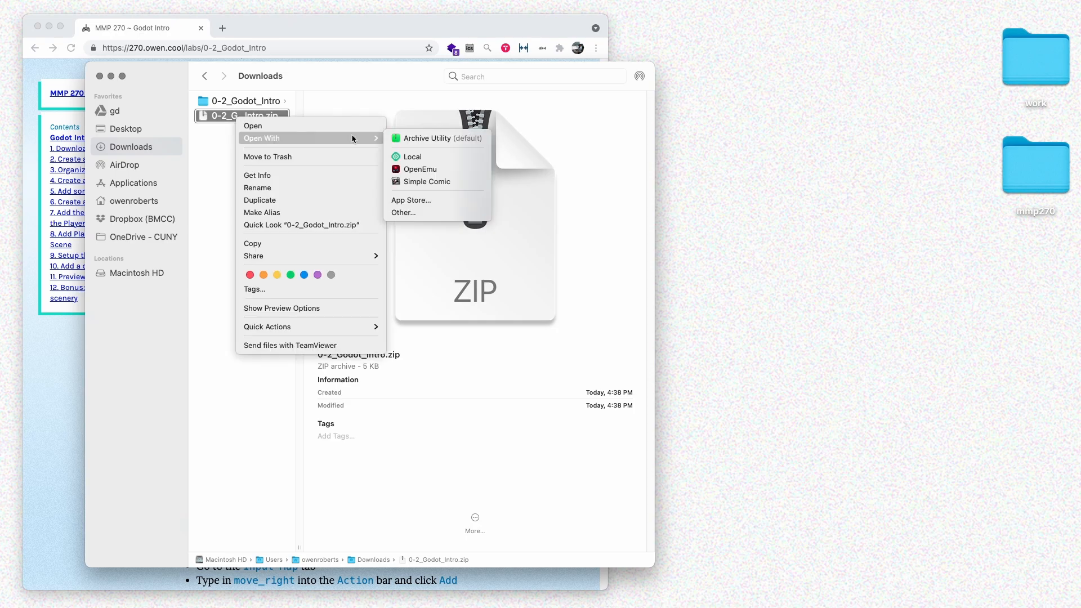
{"action": "left_click", "coordinate": [235, 181]}
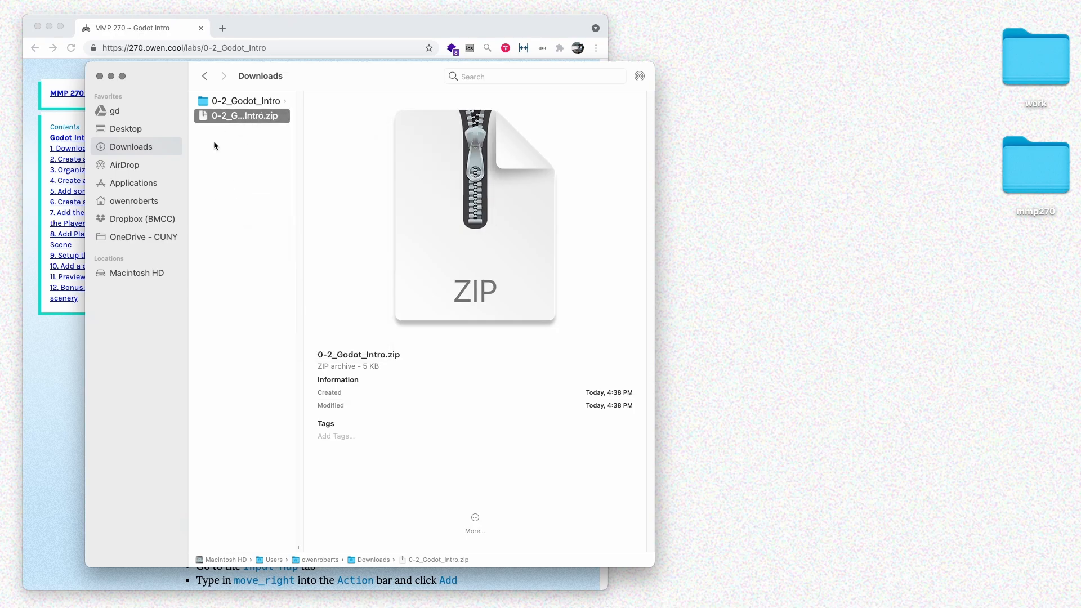
{"action": "left_click", "coordinate": [252, 104]}
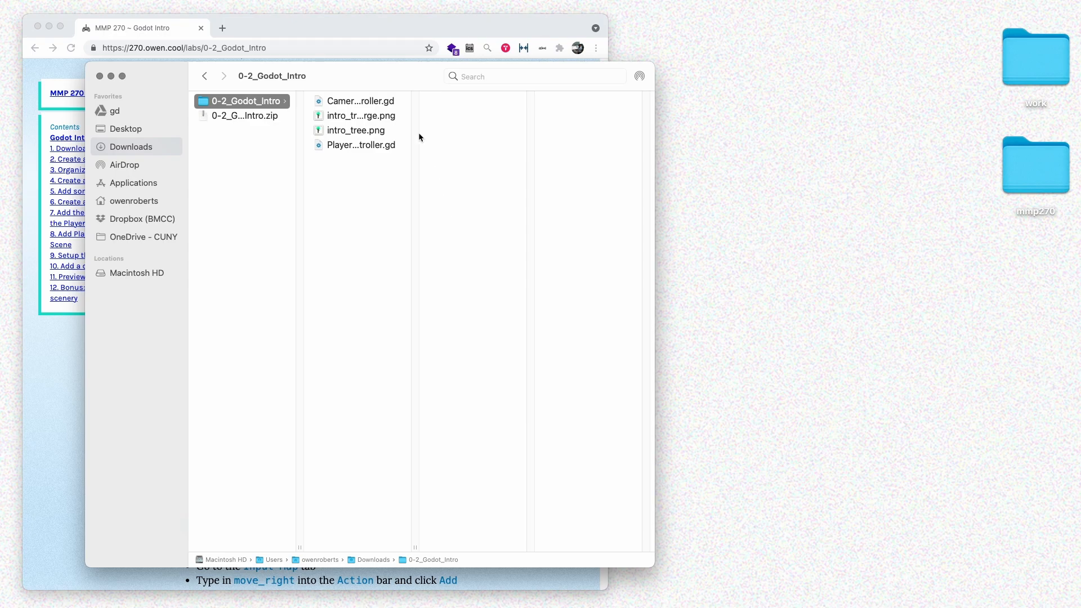
Resize the 0-2_Godot_Intro folder window and place it on the free desktop area beside the lab page
{"action": "left_click_drag", "start_coordinate": [376, 75], "coordinate": [568, 93]}
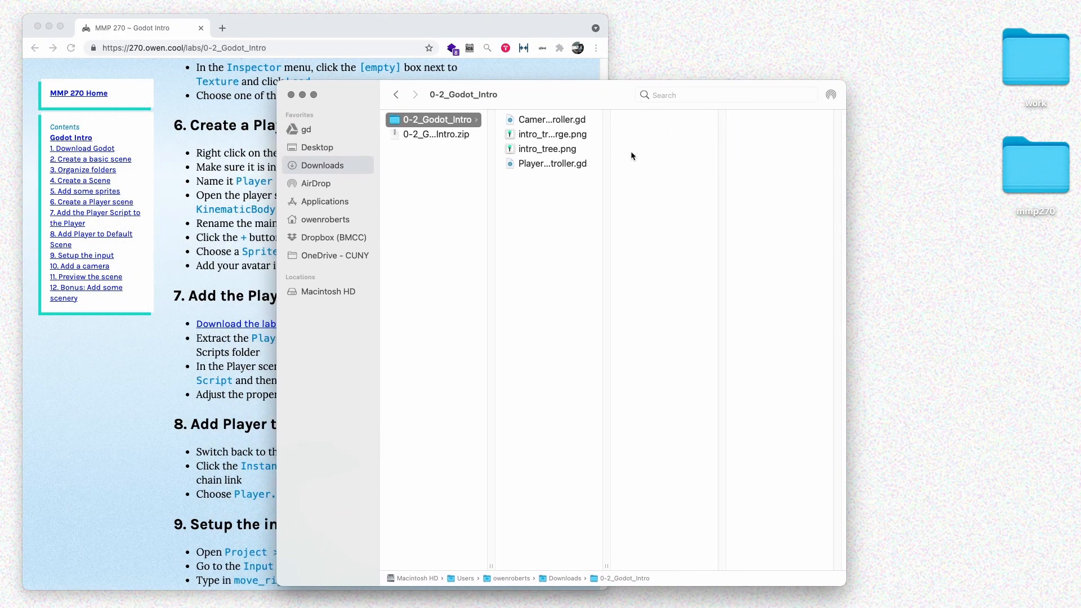
{"action": "left_click_drag", "start_coordinate": [845, 585], "coordinate": [621, 361]}
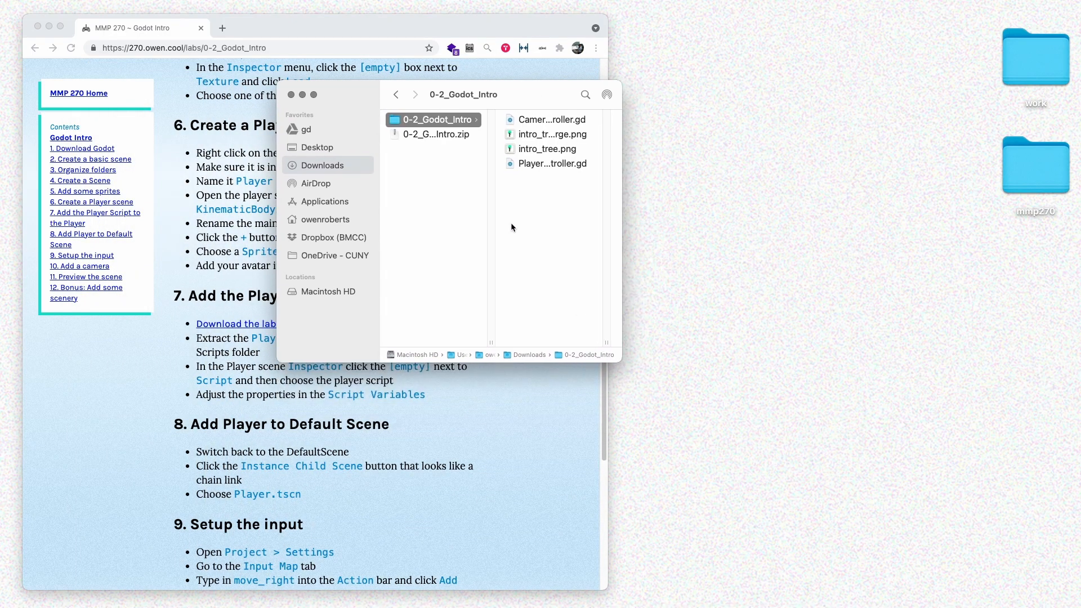
{"action": "left_click_drag", "start_coordinate": [495, 103], "coordinate": [856, 262]}
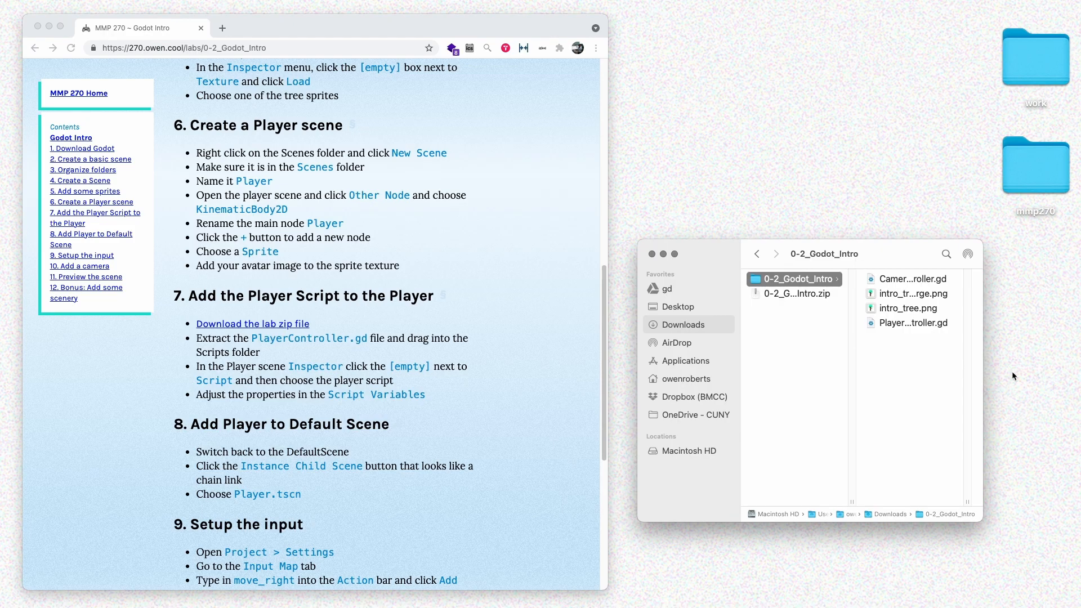
{"action": "left_click_drag", "start_coordinate": [983, 370], "coordinate": [1069, 361]}
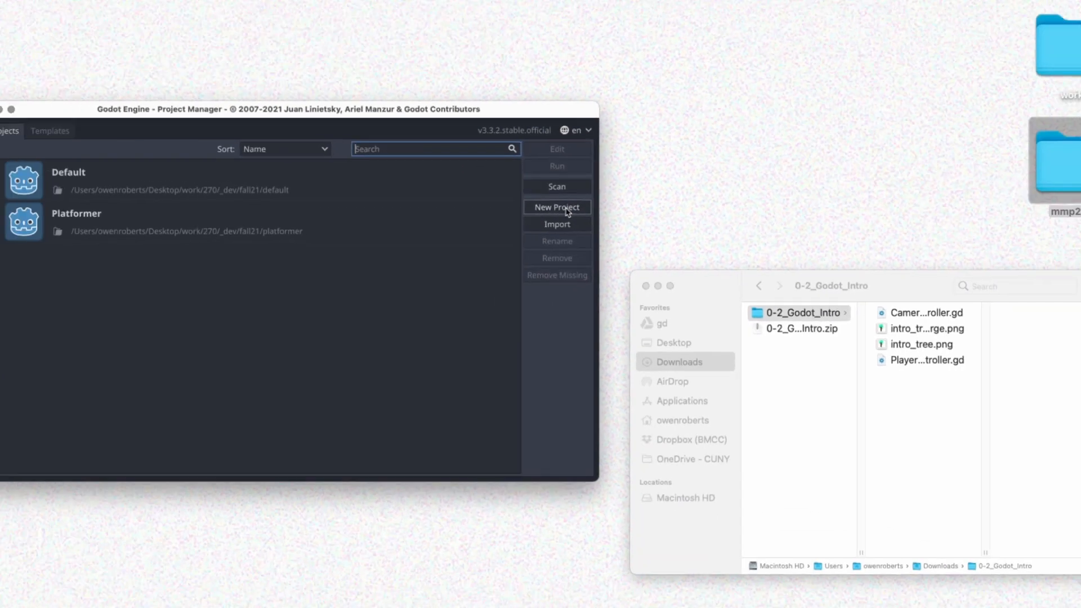
Start a new project in Godot's Project Manager and name it Godot Intro
{"action": "left_click", "coordinate": [566, 207]}
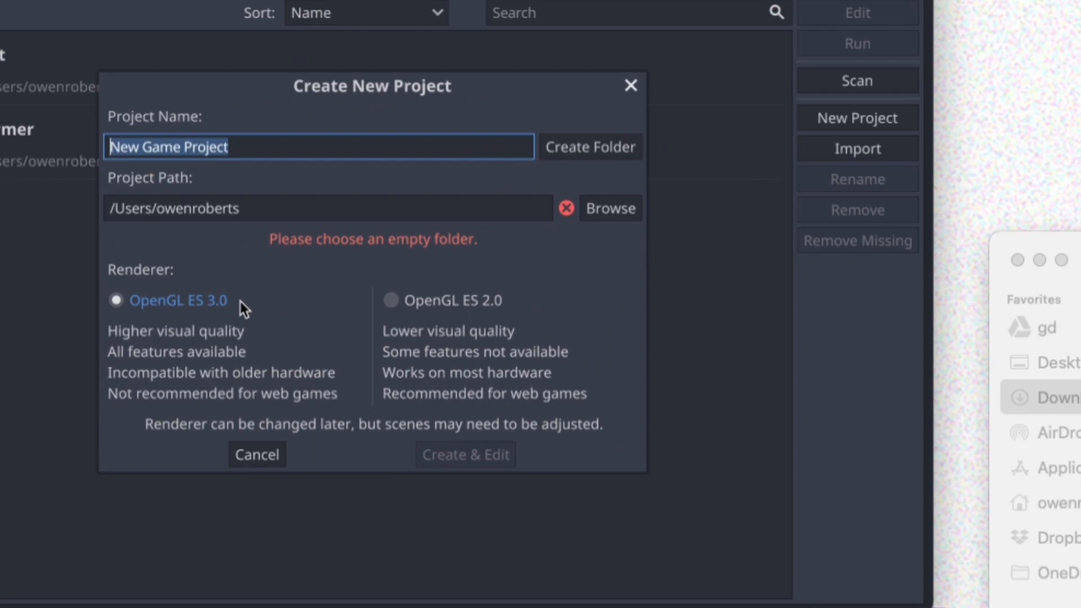
{"action": "type", "text": "Godot In"}
{"action": "type", "text": "tro"}
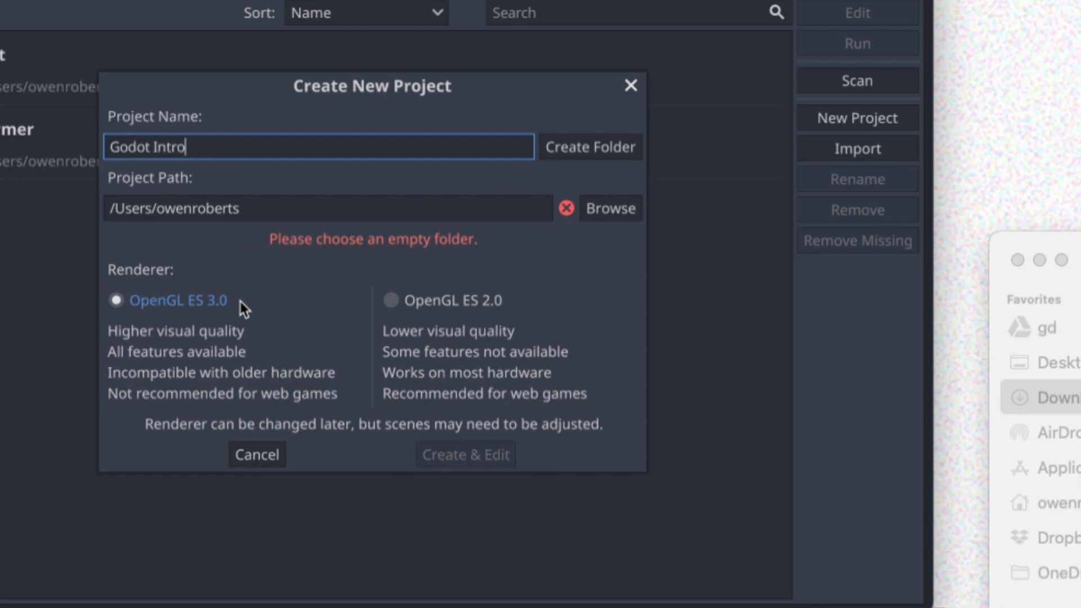
Create a folder named Godot Intro inside Desktop/mmp270 and select it as the project path
{"action": "left_click", "coordinate": [607, 214]}
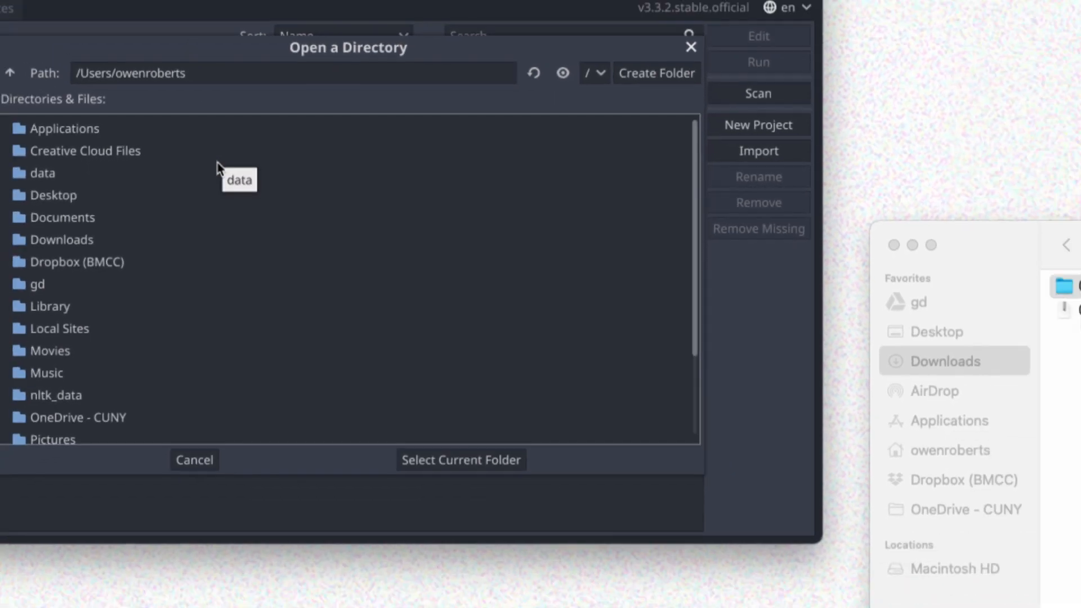
{"action": "double_click", "coordinate": [67, 196]}
{"action": "double_click", "coordinate": [65, 129]}
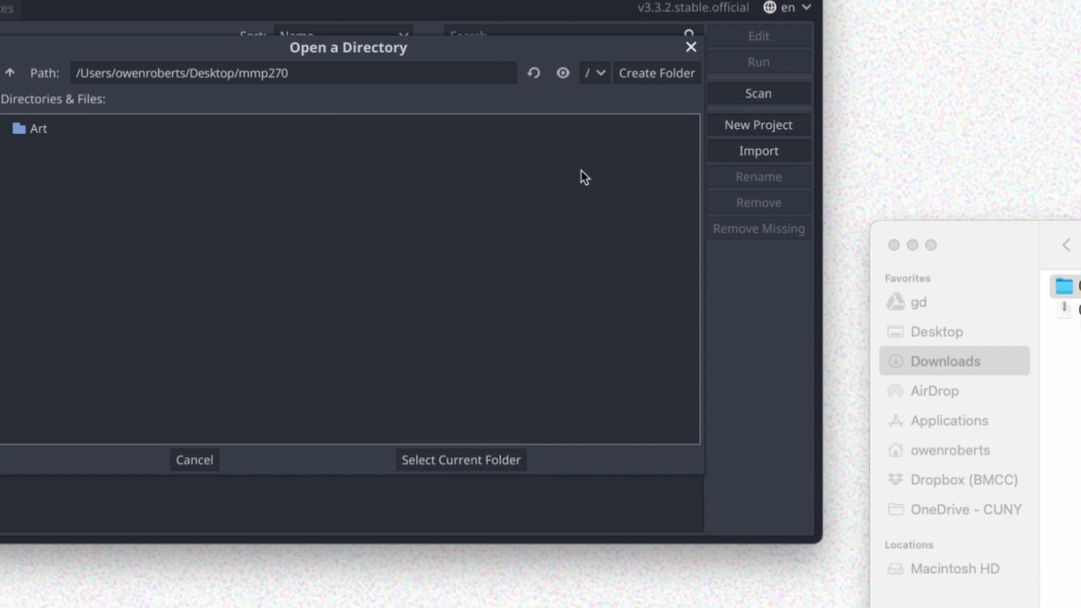
{"action": "left_click", "coordinate": [677, 78]}
{"action": "type", "text": "Godot Intro"}
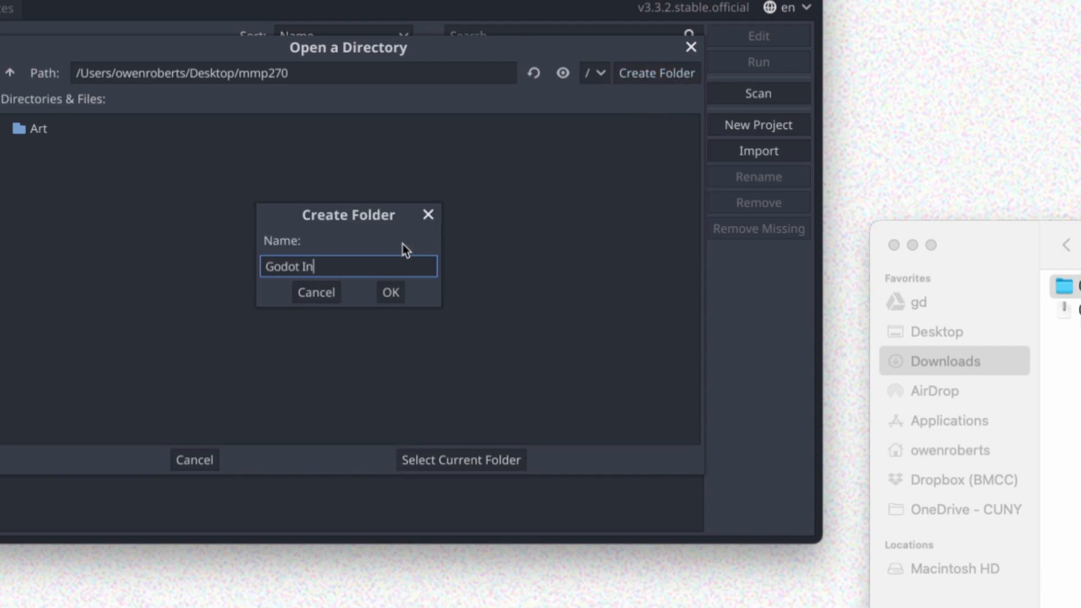
{"action": "key", "text": "Return"}
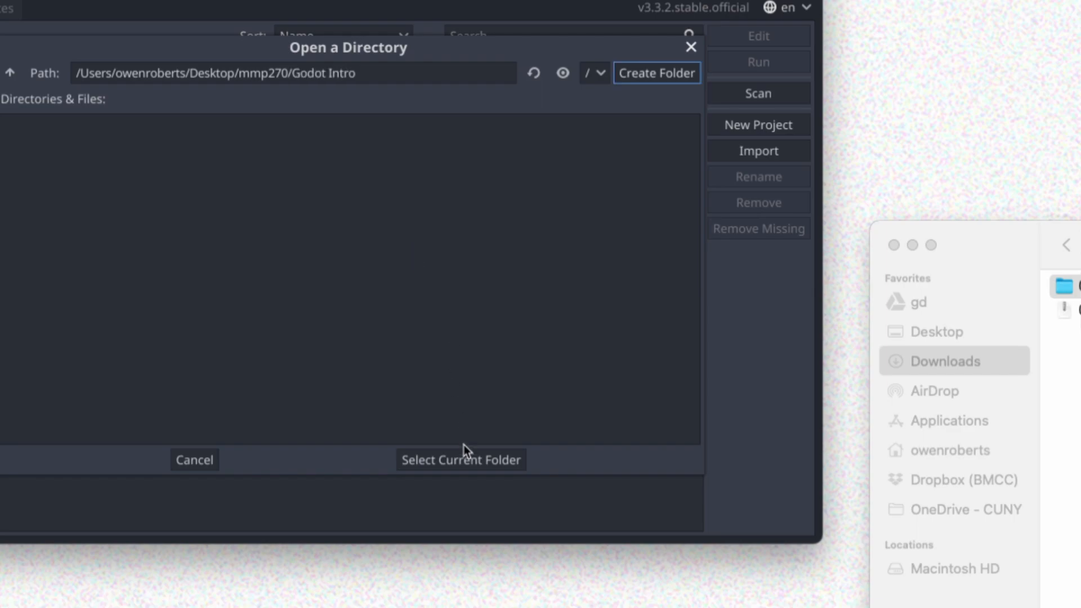
{"action": "left_click", "coordinate": [464, 460]}
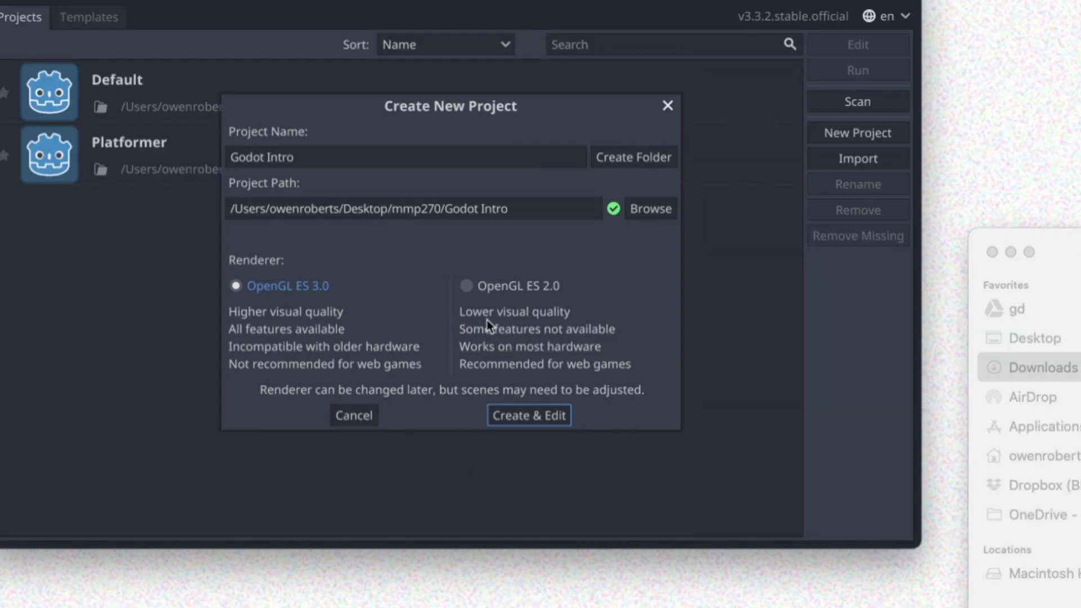
Choose the OpenGL ES 2.0 renderer and create the Godot Intro project, opening it in the editor
{"action": "left_click", "coordinate": [401, 280]}
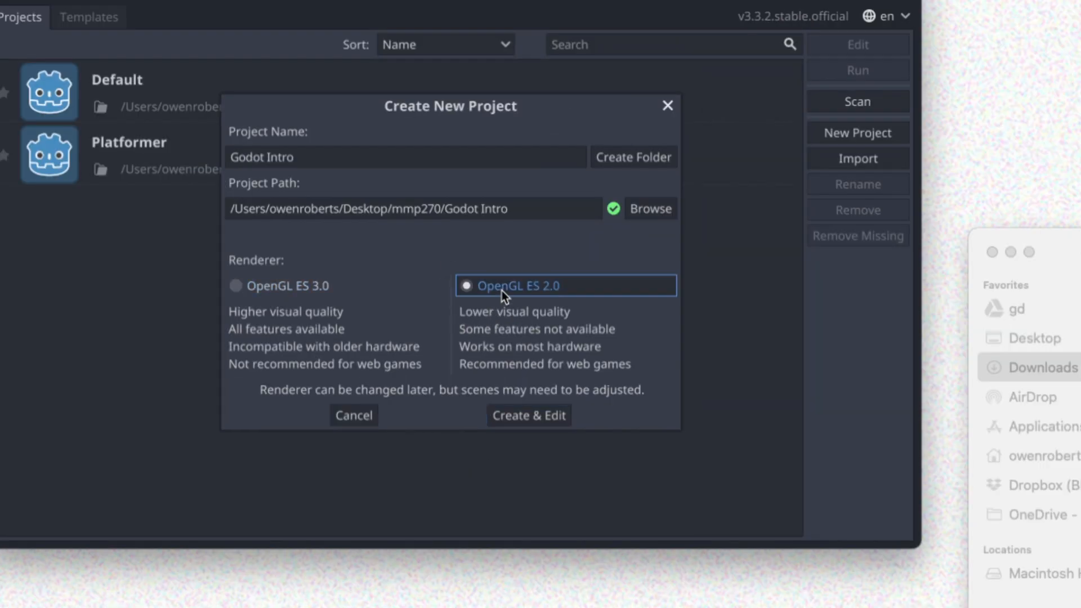
{"action": "left_click", "coordinate": [539, 416]}
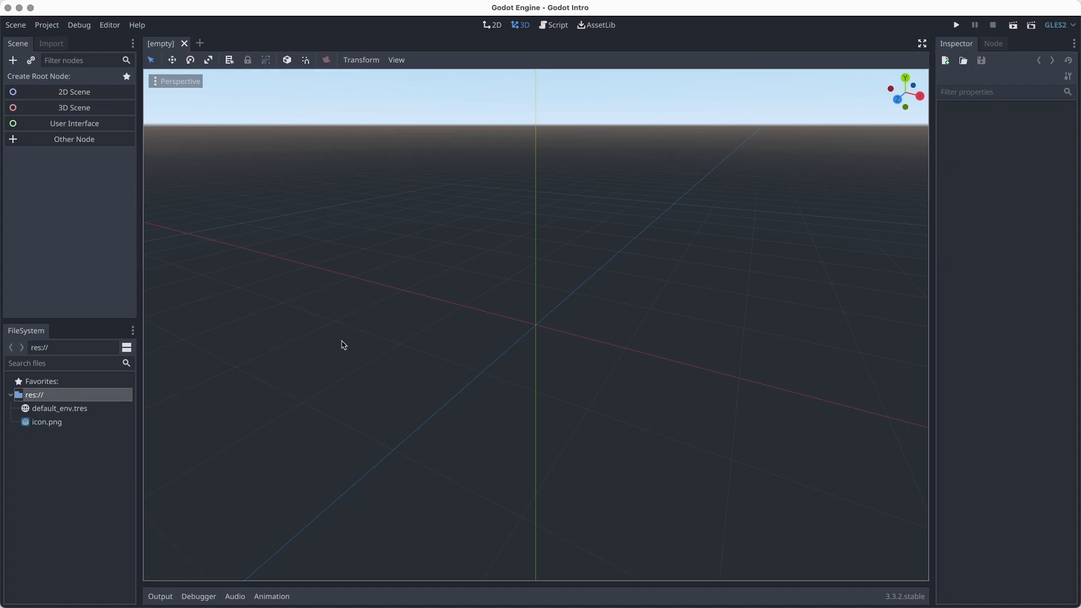
Switch to Finder and show the Godot Intro folder inside mmp270 to compare its files with the project's FileSystem dock
{"action": "key", "text": "super+Tab"}
{"action": "left_click", "coordinate": [631, 102]}
{"action": "left_click", "coordinate": [727, 118]}
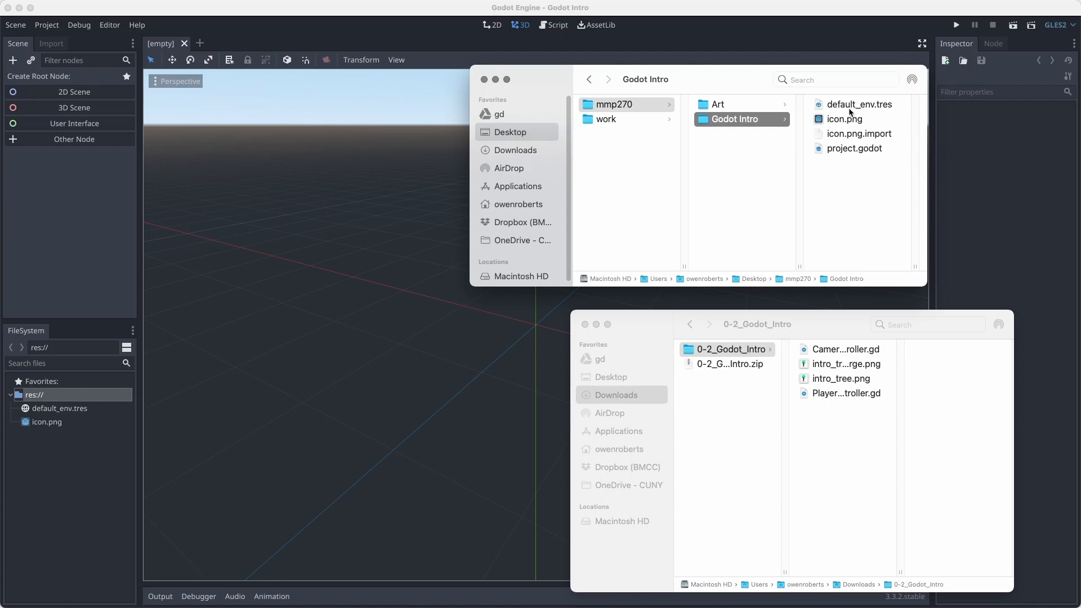
{"action": "mouse_move", "coordinate": [816, 105]}
{"action": "left_mouse_down"}
{"action": "mouse_move", "coordinate": [159, 295]}
{"action": "mouse_move", "coordinate": [68, 411]}
{"action": "mouse_move", "coordinate": [65, 399]}
{"action": "mouse_move", "coordinate": [94, 396]}
{"action": "left_mouse_up"}
{"action": "mouse_move", "coordinate": [806, 124]}
{"action": "left_mouse_down"}
{"action": "mouse_move", "coordinate": [553, 221]}
{"action": "mouse_move", "coordinate": [99, 452]}
{"action": "mouse_move", "coordinate": [75, 434]}
{"action": "mouse_move", "coordinate": [67, 443]}
{"action": "left_mouse_up"}
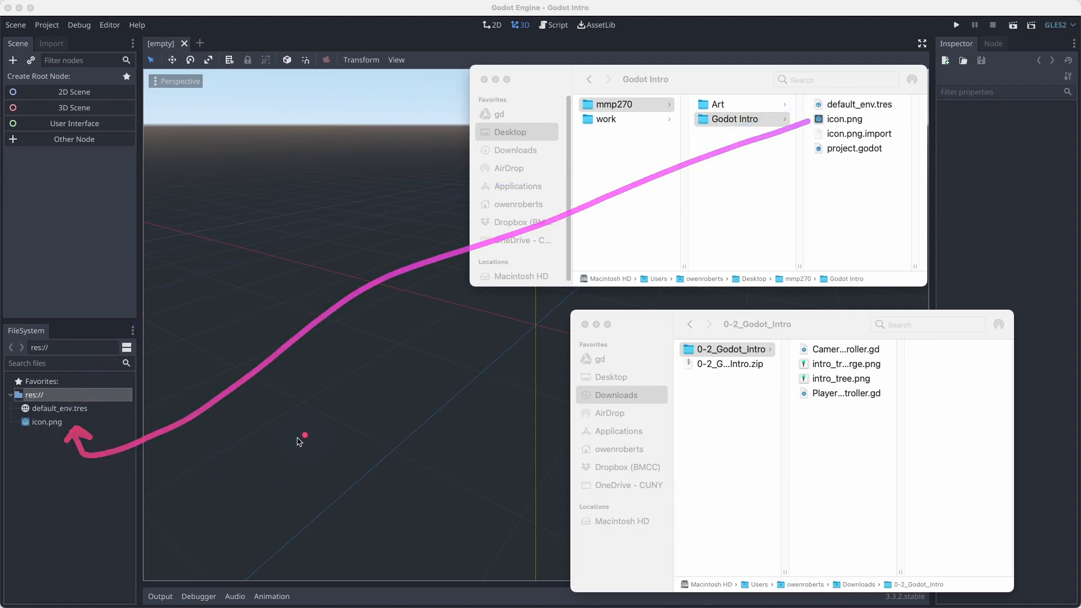
{"action": "key", "text": "Escape"}
View the contents of default_env.tres in a text editor and close it
{"action": "right_click", "coordinate": [852, 107]}
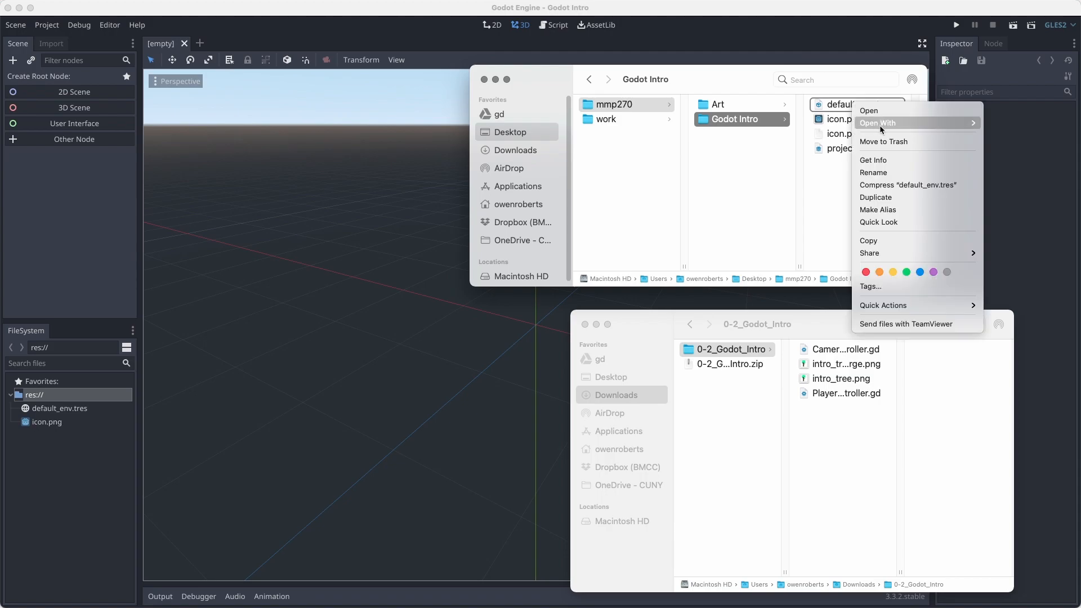
{"action": "left_click", "coordinate": [461, 248]}
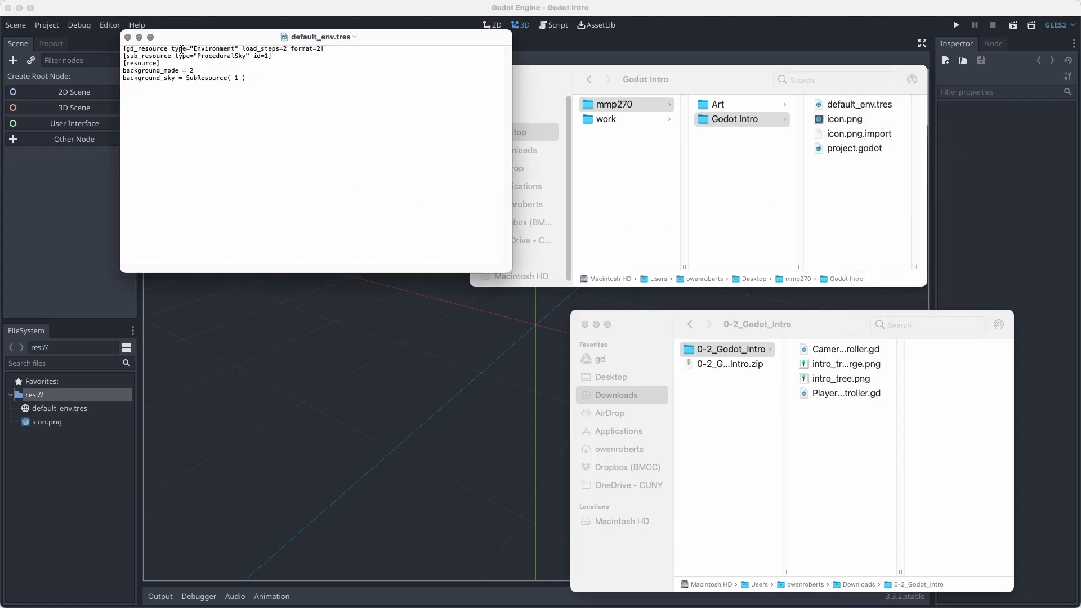
{"action": "key", "text": "super+q"}
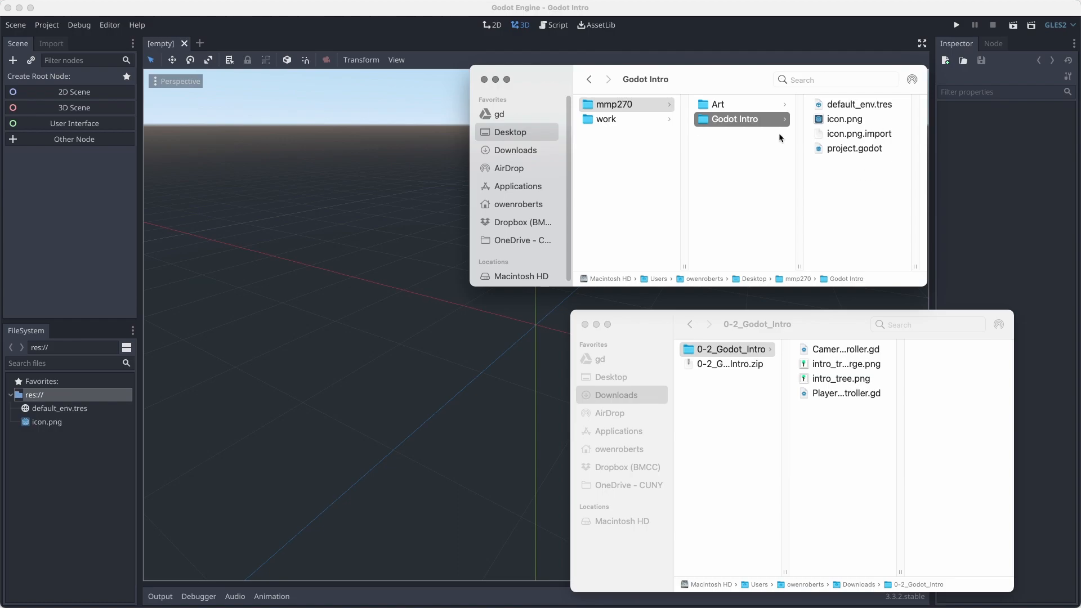
Shift the Godot Intro folder window aside and apply the Default editor layout back in Godot
{"action": "left_click_drag", "start_coordinate": [731, 78], "coordinate": [826, 83]}
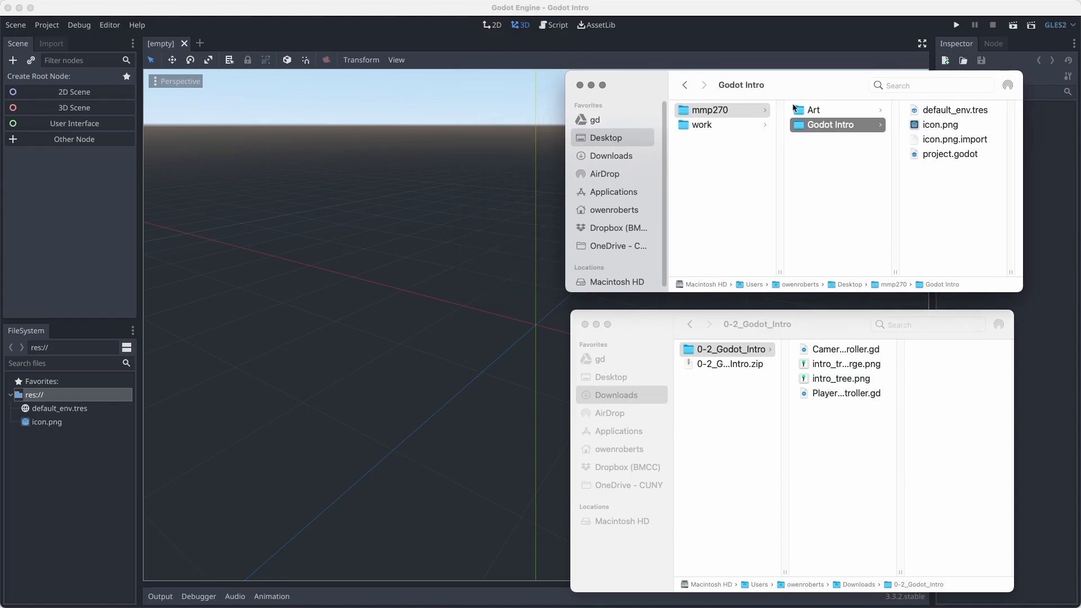
{"action": "left_click", "coordinate": [119, 478]}
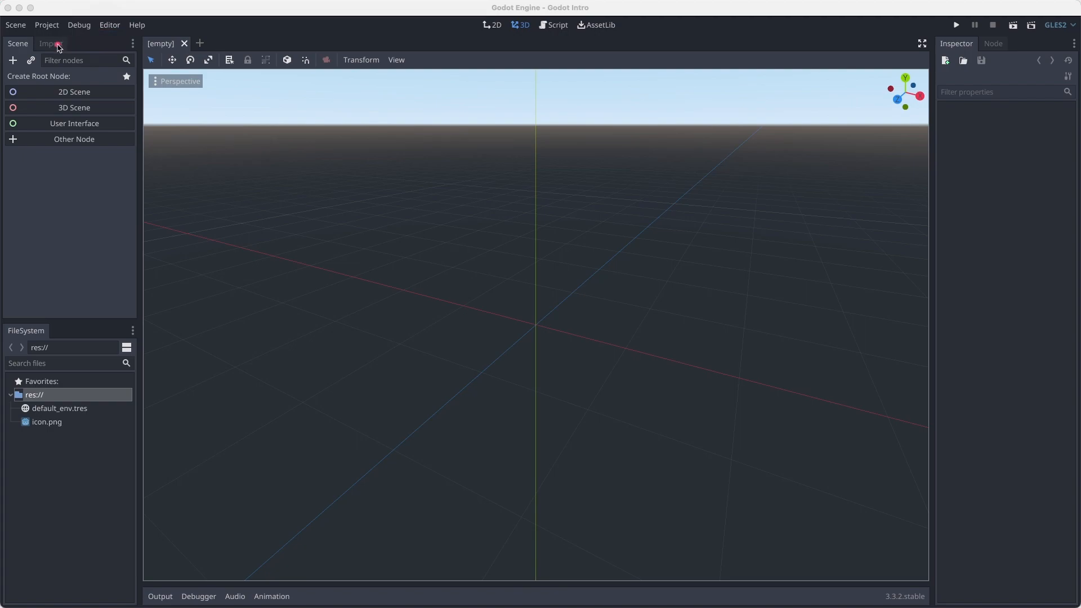
{"action": "left_click", "coordinate": [107, 26]}
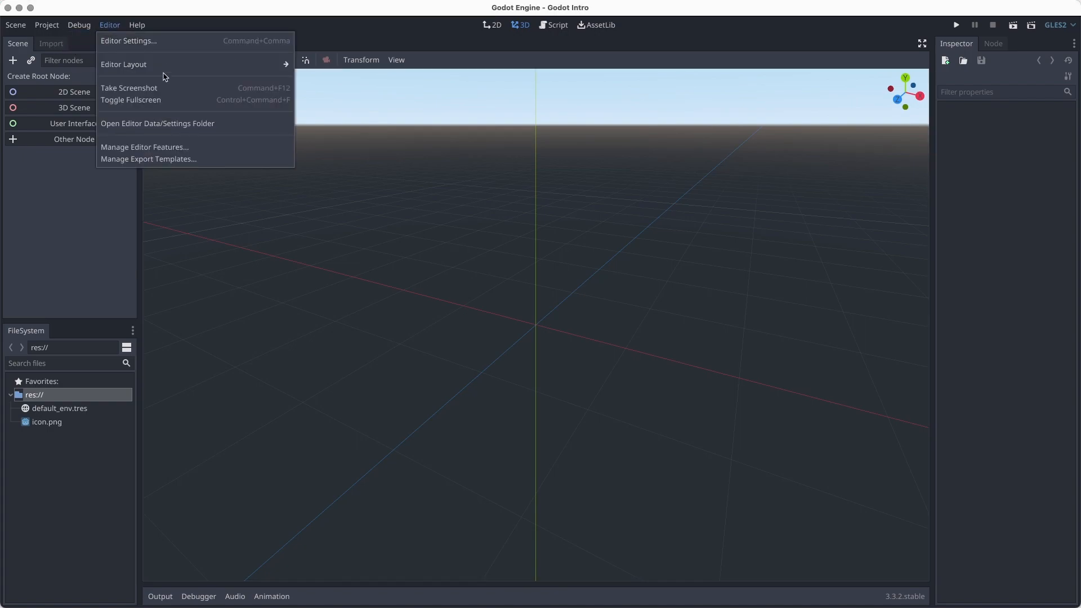
{"action": "mouse_move", "coordinate": [268, 63]}
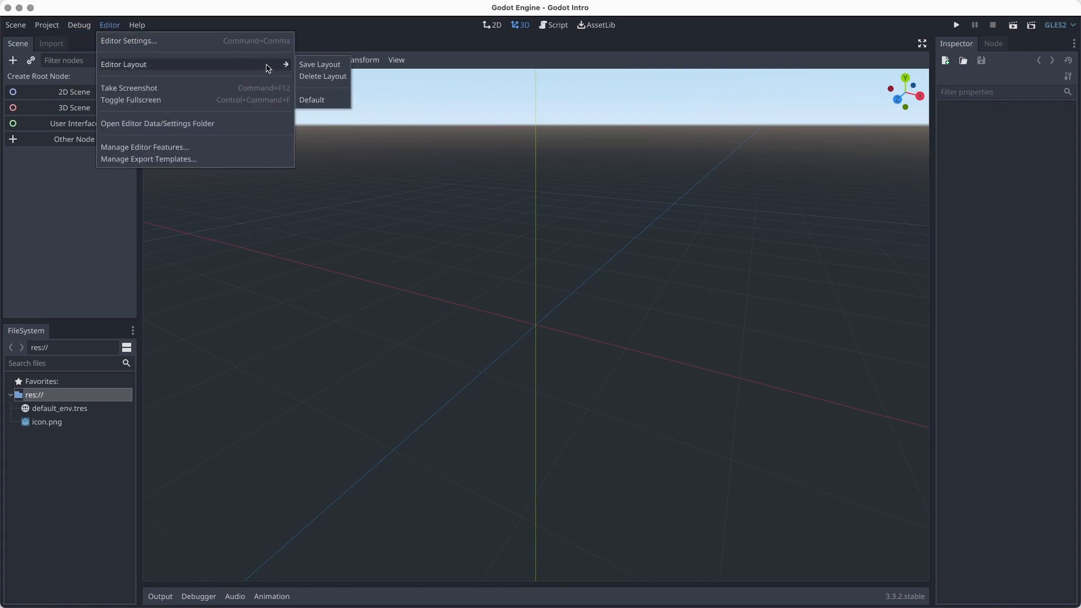
{"action": "left_click", "coordinate": [319, 100]}
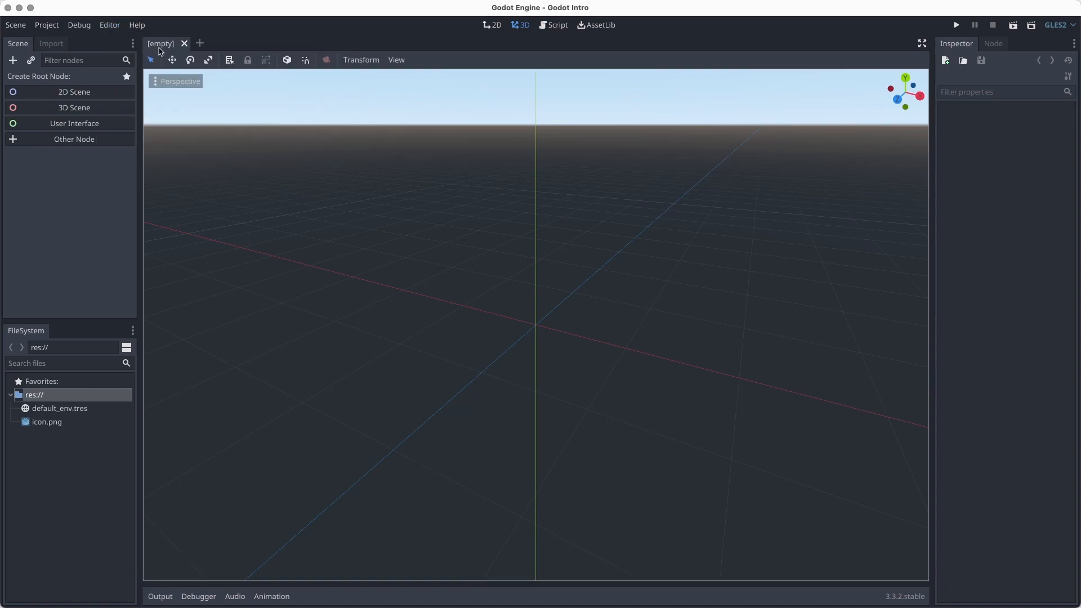
Widen the left docks and move the FileSystem dock, in split view, to a new column beyond the Inspector
{"action": "left_click_drag", "start_coordinate": [139, 122], "coordinate": [378, 225]}
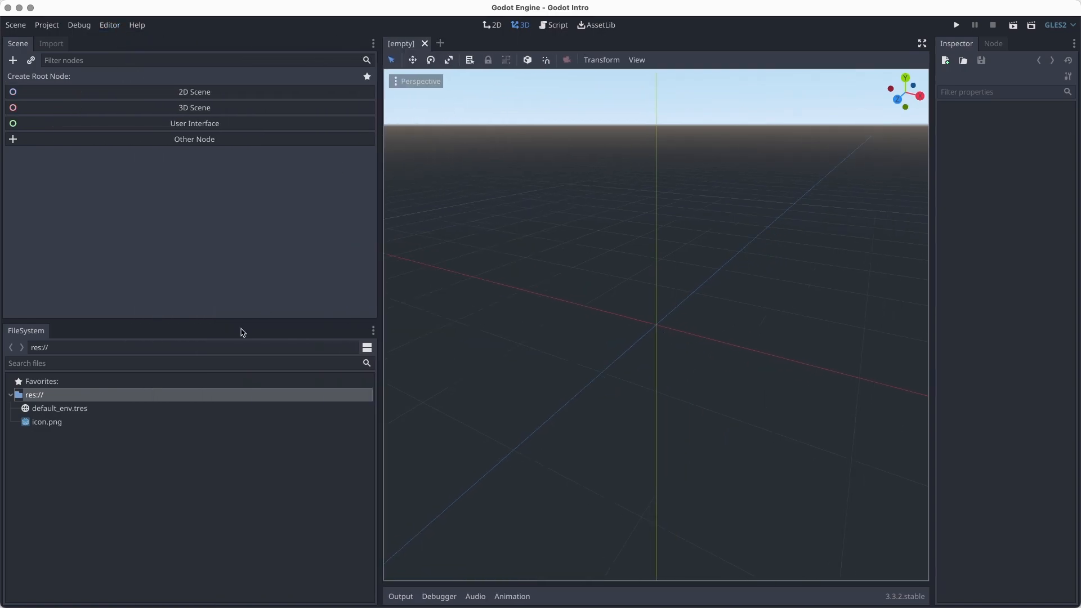
{"action": "left_click_drag", "start_coordinate": [33, 331], "coordinate": [980, 340]}
{"action": "left_click", "coordinate": [367, 347]}
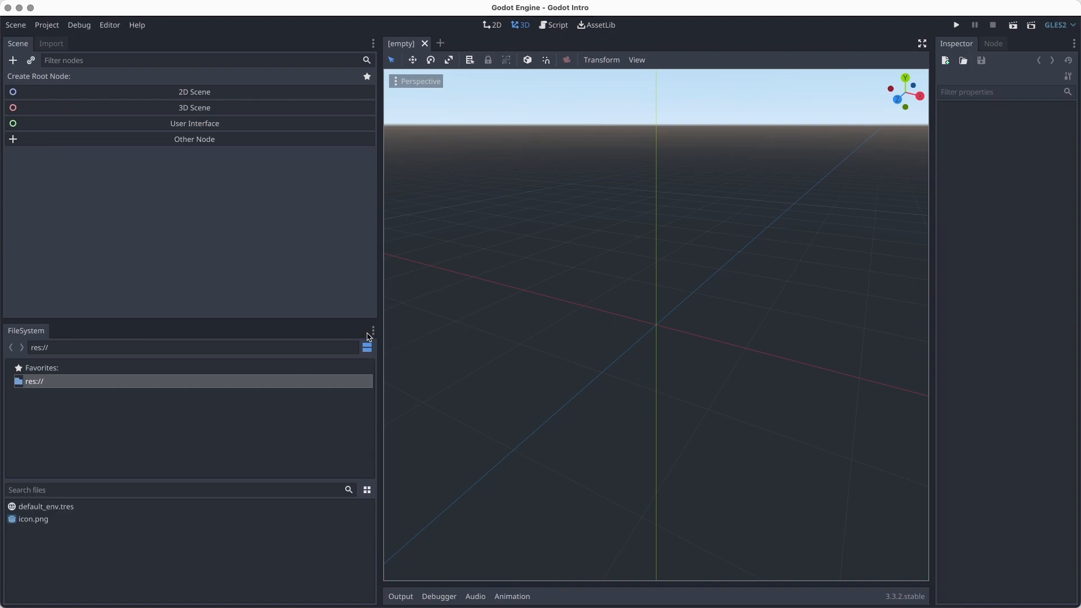
{"action": "left_click", "coordinate": [372, 331]}
{"action": "left_click", "coordinate": [367, 362]}
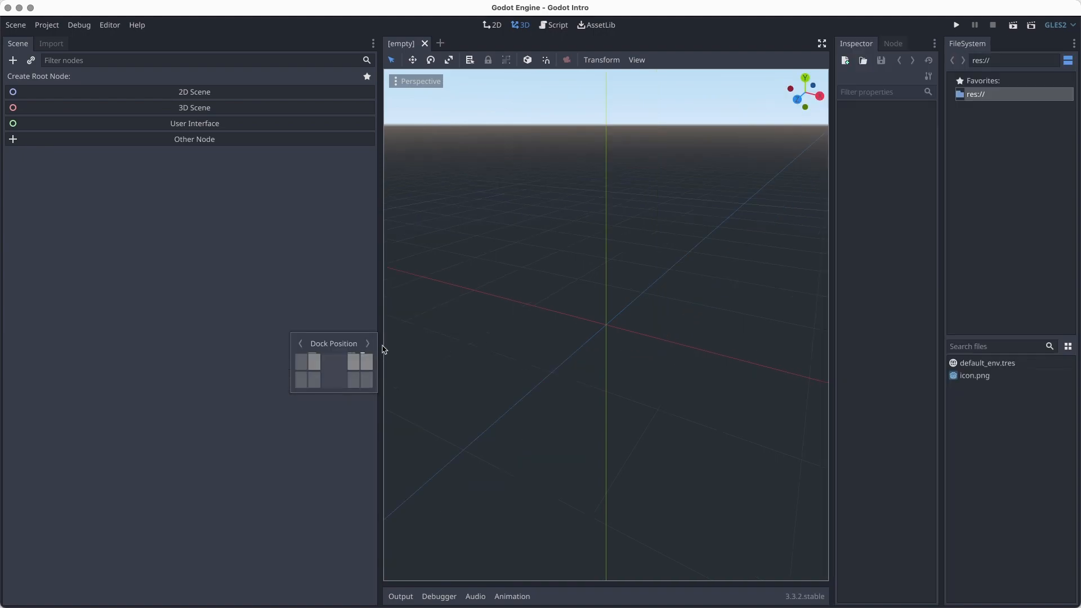
{"action": "left_click", "coordinate": [871, 218]}
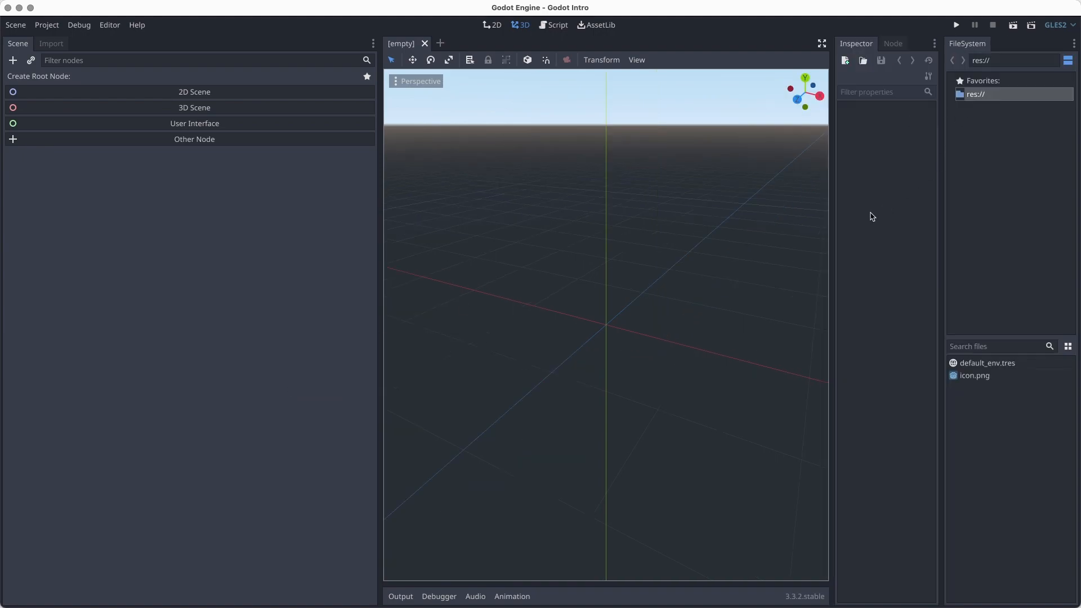
Move the Scene dock below the FileSystem dock in the outermost right column
{"action": "left_click", "coordinate": [373, 43]}
{"action": "left_click", "coordinate": [367, 93]}
{"action": "left_click", "coordinate": [219, 77]}
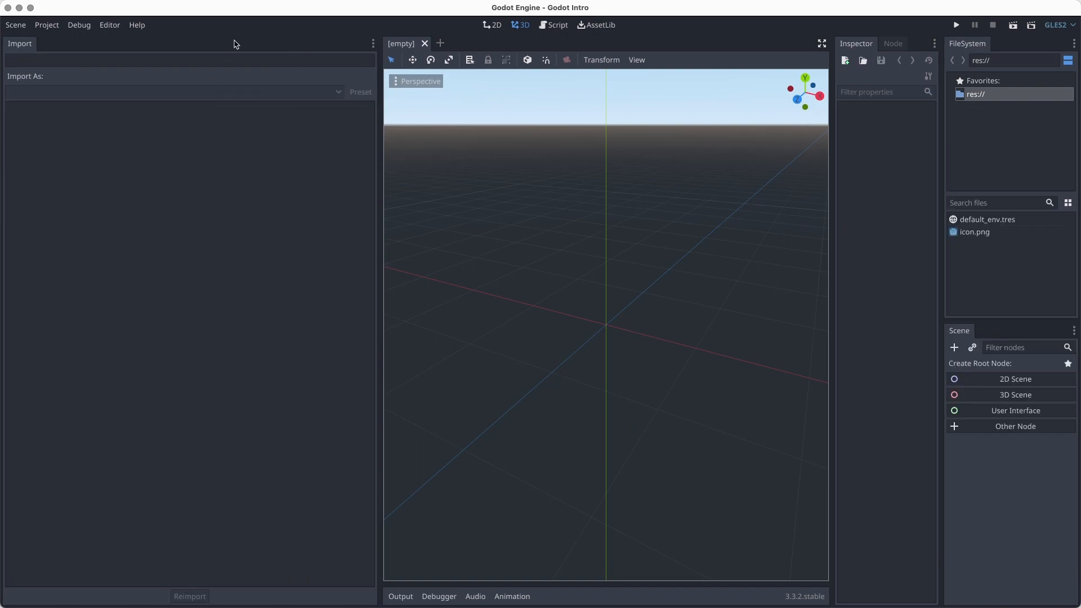
Restore the Default editor layout and turn off the FileSystem dock's split view
{"action": "left_click", "coordinate": [111, 25]}
{"action": "mouse_move", "coordinate": [196, 66]}
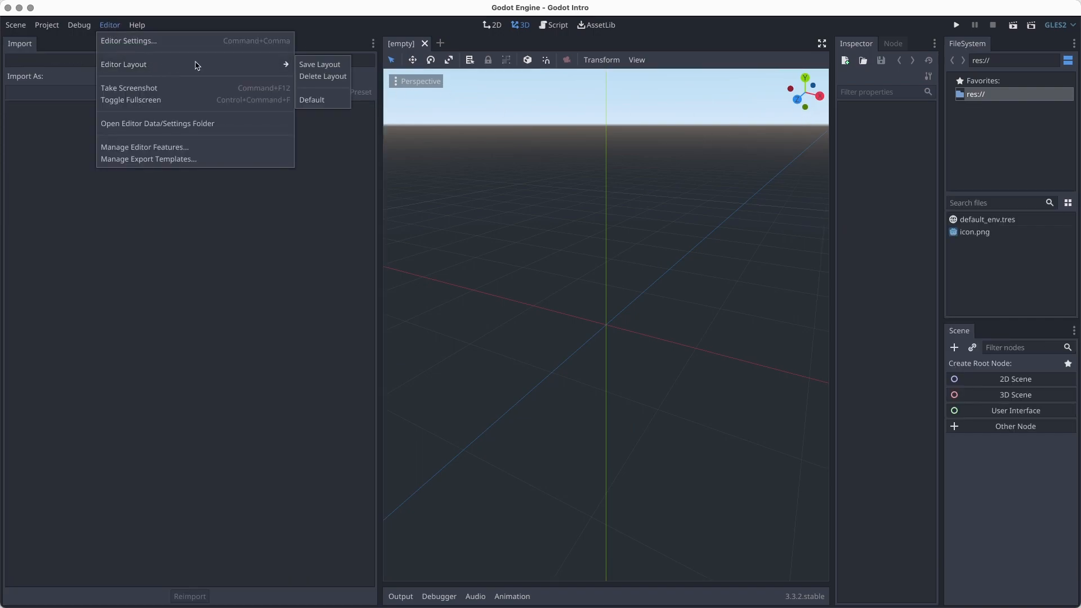
{"action": "left_click", "coordinate": [321, 102]}
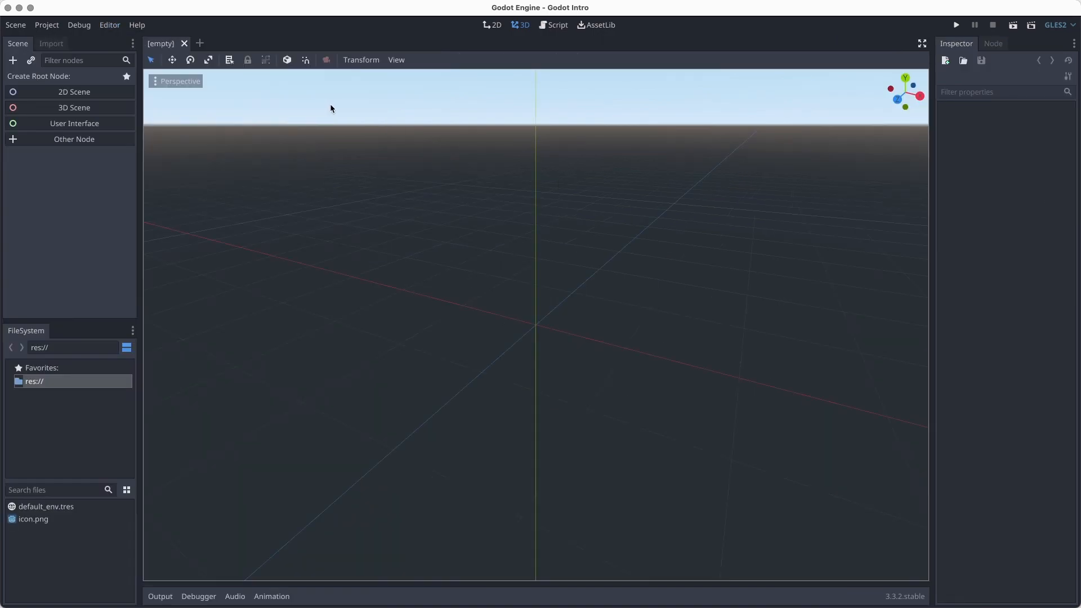
{"action": "left_click", "coordinate": [110, 26]}
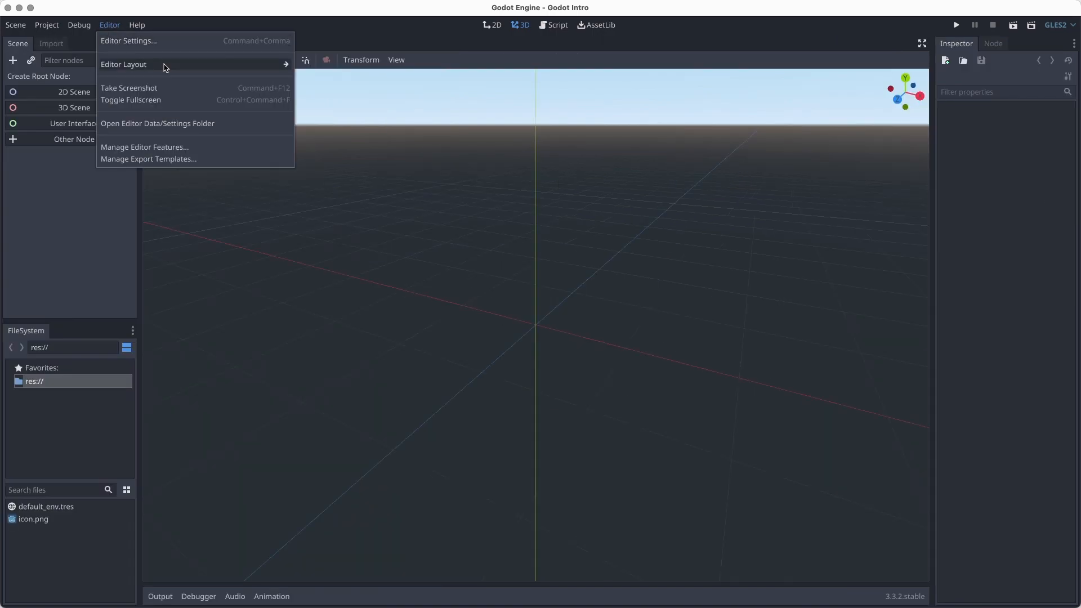
{"action": "mouse_move", "coordinate": [169, 65]}
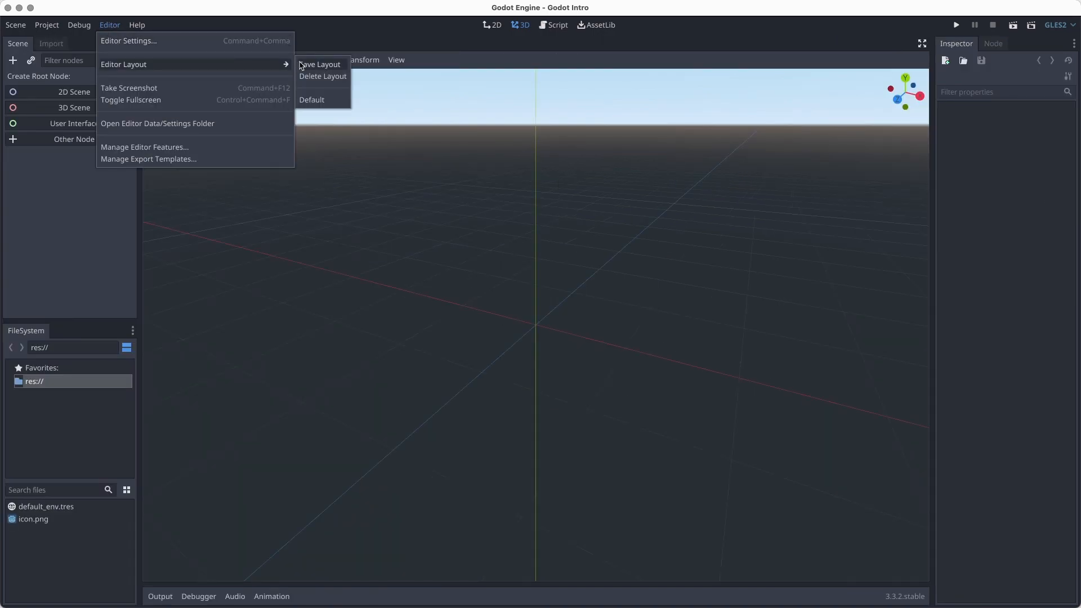
{"action": "left_click", "coordinate": [109, 26]}
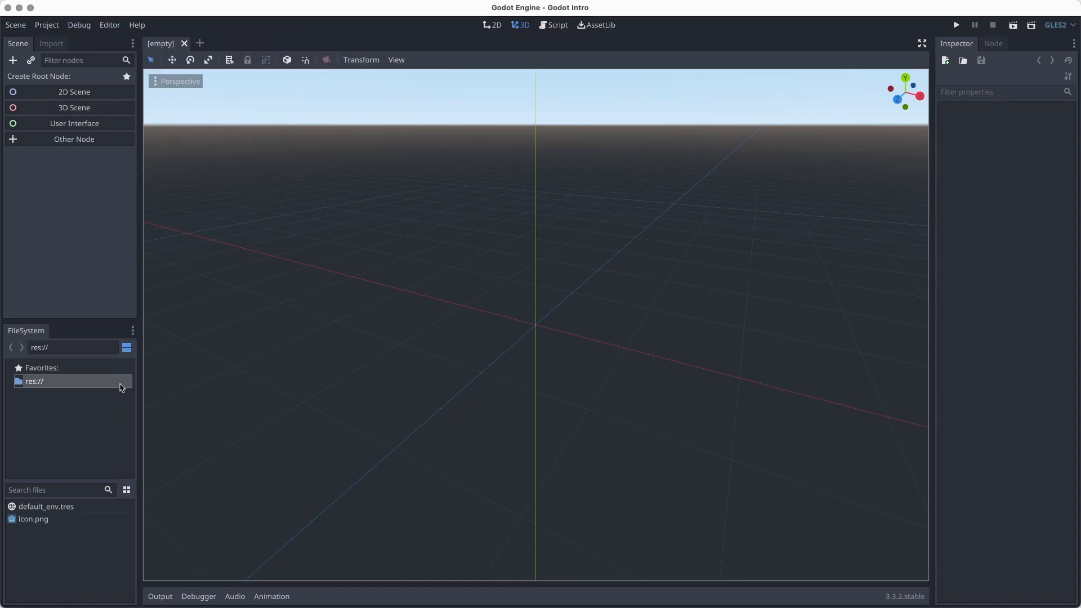
{"action": "left_click", "coordinate": [126, 348]}
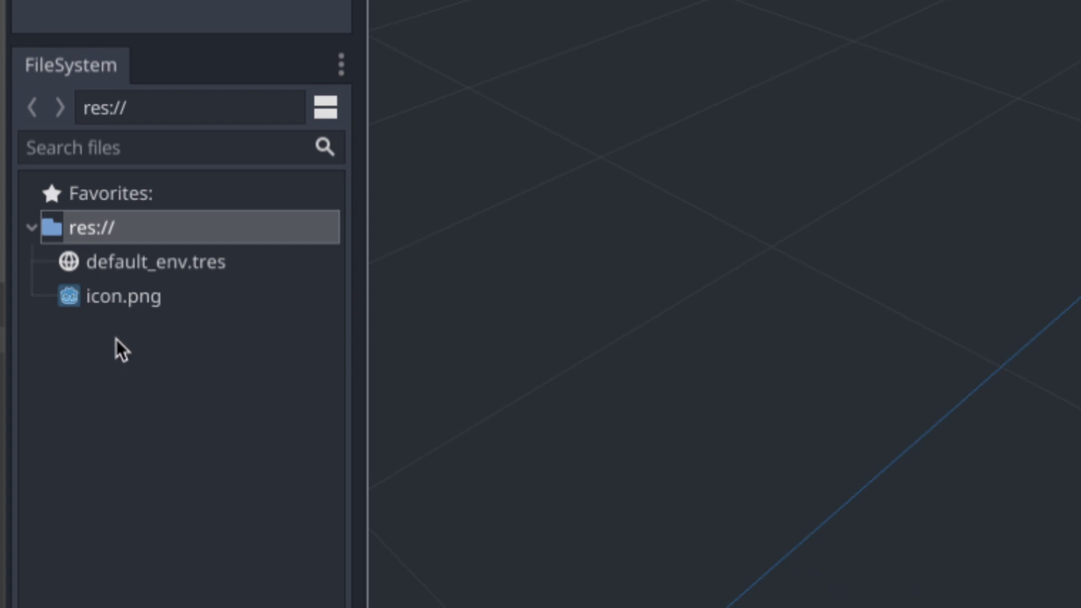
Create a folder named Scripts in the project's res:// root
{"action": "right_click", "coordinate": [116, 345]}
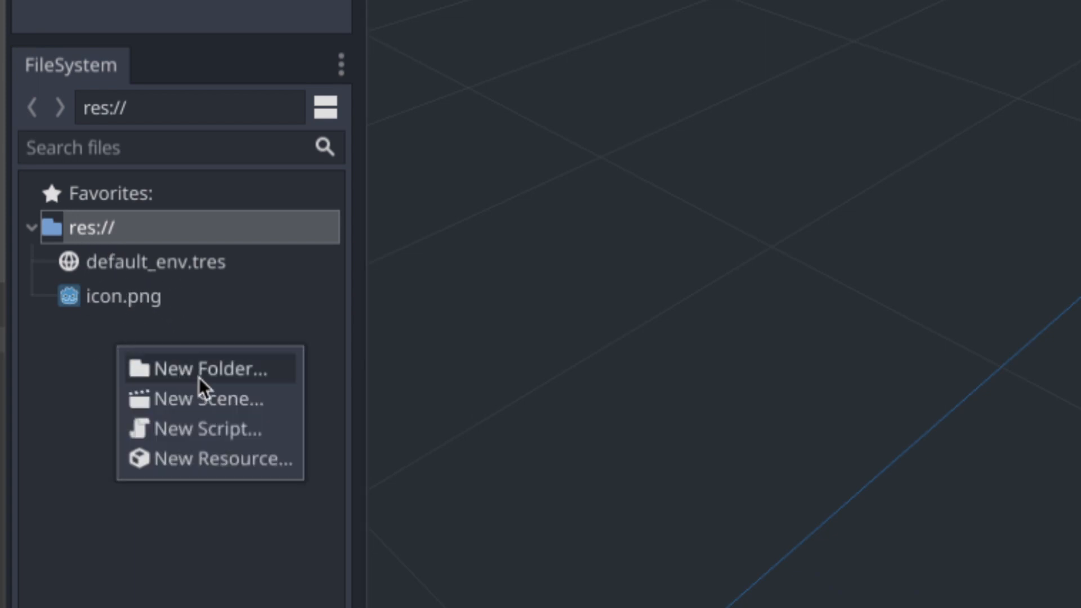
{"action": "left_click", "coordinate": [76, 394]}
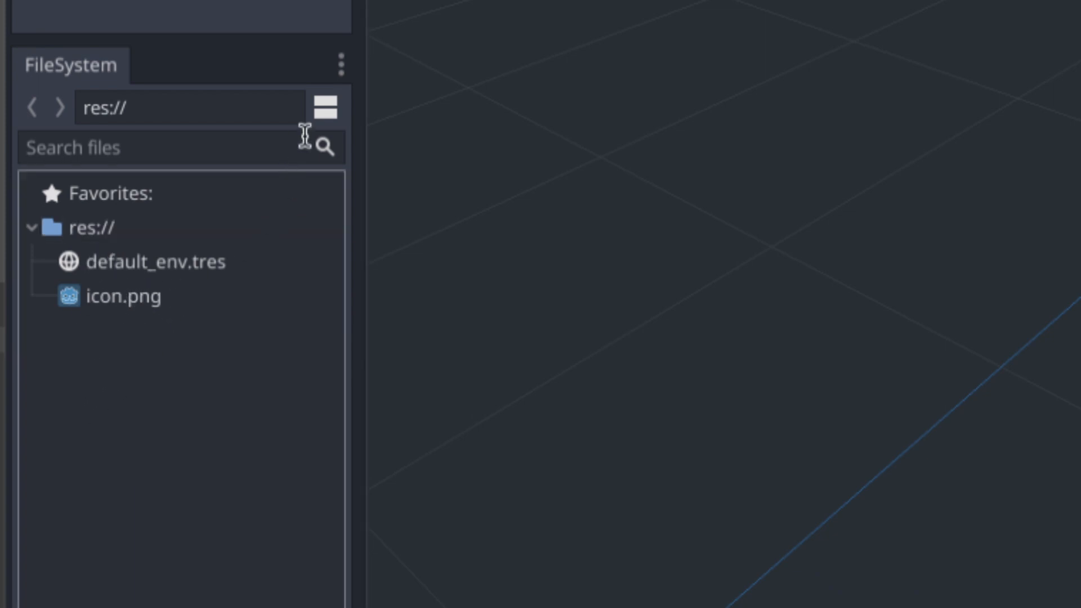
{"action": "left_click", "coordinate": [340, 64]}
{"action": "left_click", "coordinate": [150, 353]}
{"action": "right_click", "coordinate": [116, 347]}
{"action": "left_click", "coordinate": [192, 364]}
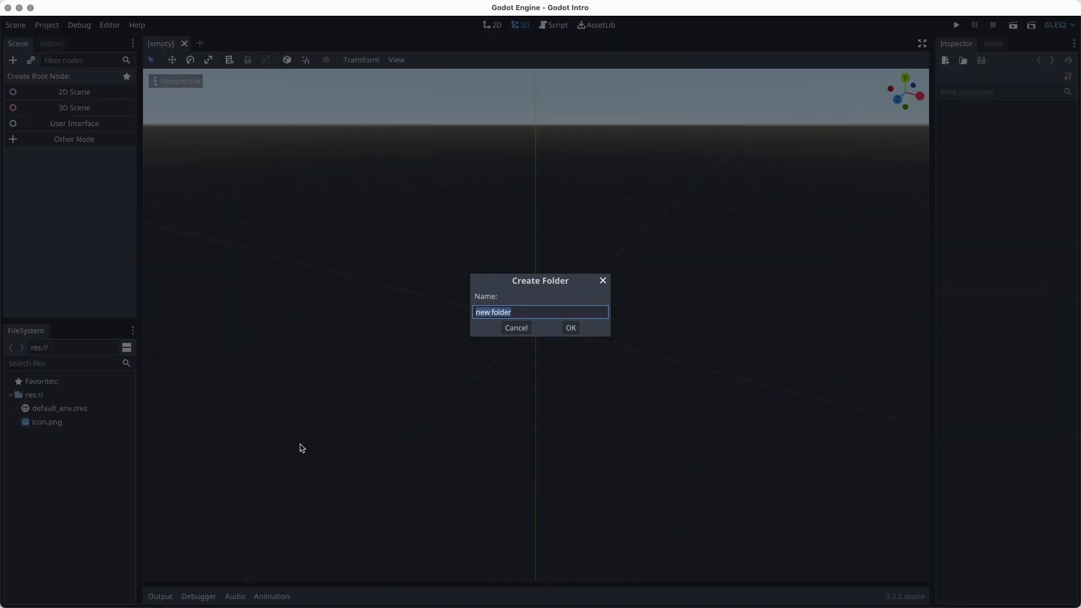
{"action": "type", "text": "Scripts"}
{"action": "key", "text": "Return"}
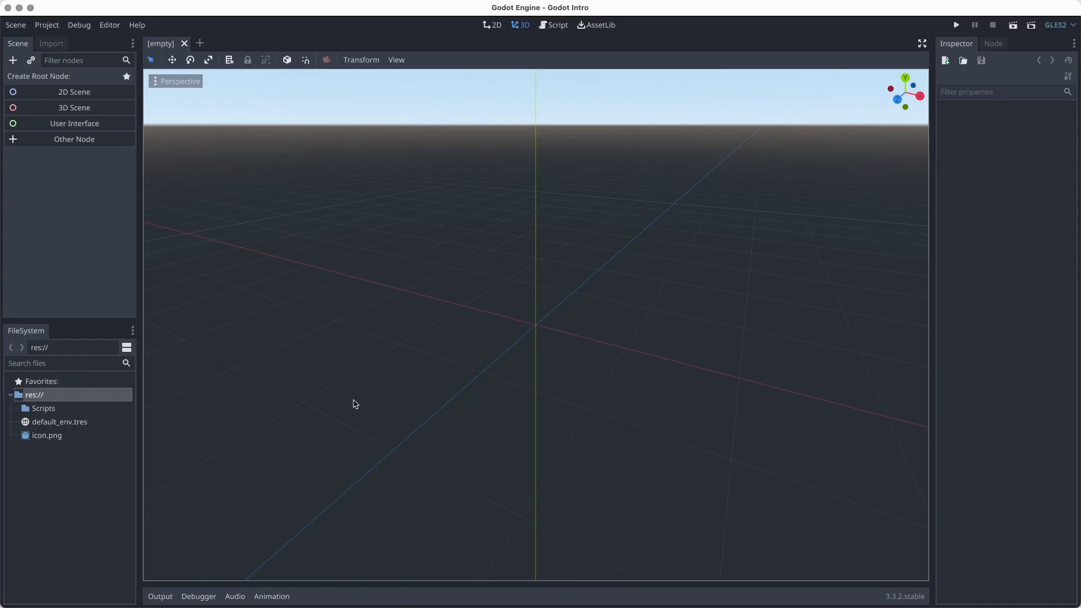
Add a folder named Scenes to the project's res:// root
{"action": "right_click", "coordinate": [41, 457]}
{"action": "left_click", "coordinate": [56, 464]}
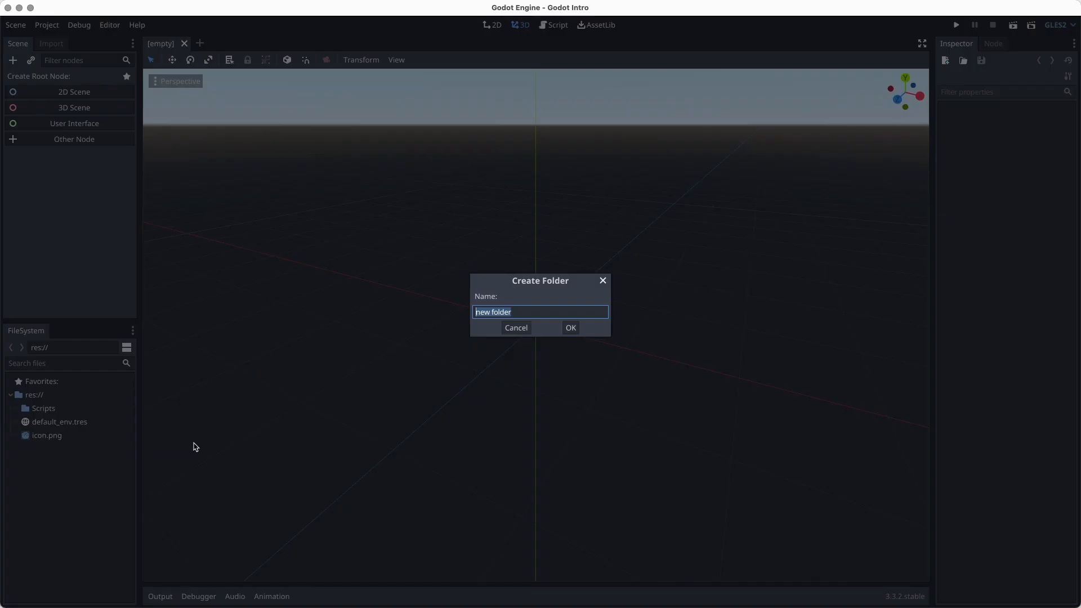
{"action": "type", "text": "Scenes"}
{"action": "key", "text": "Return"}
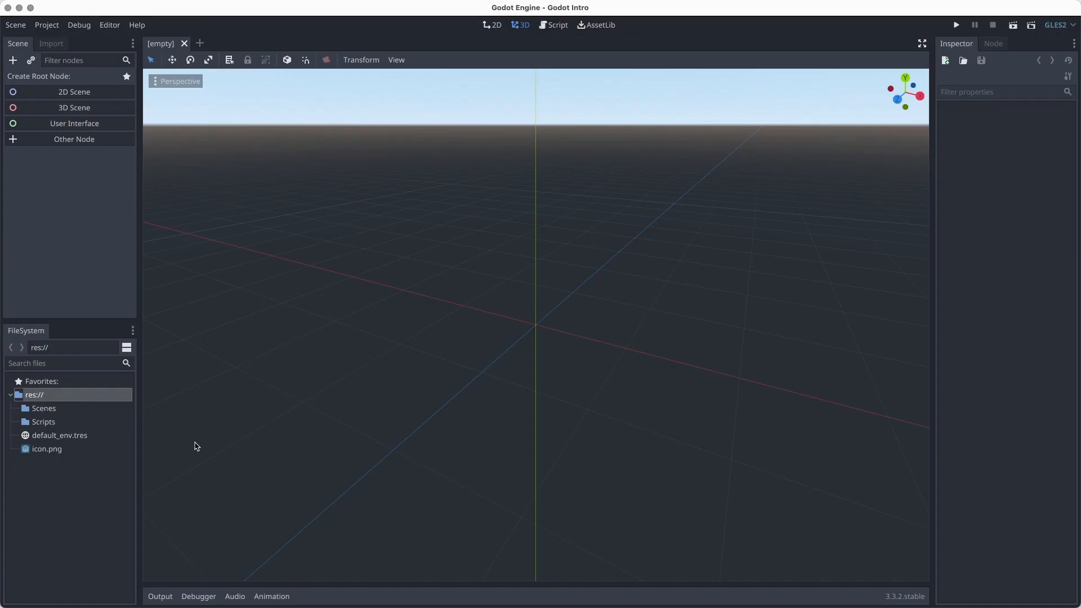
Add a folder named Sprites to the project's res:// root
{"action": "right_click", "coordinate": [56, 470]}
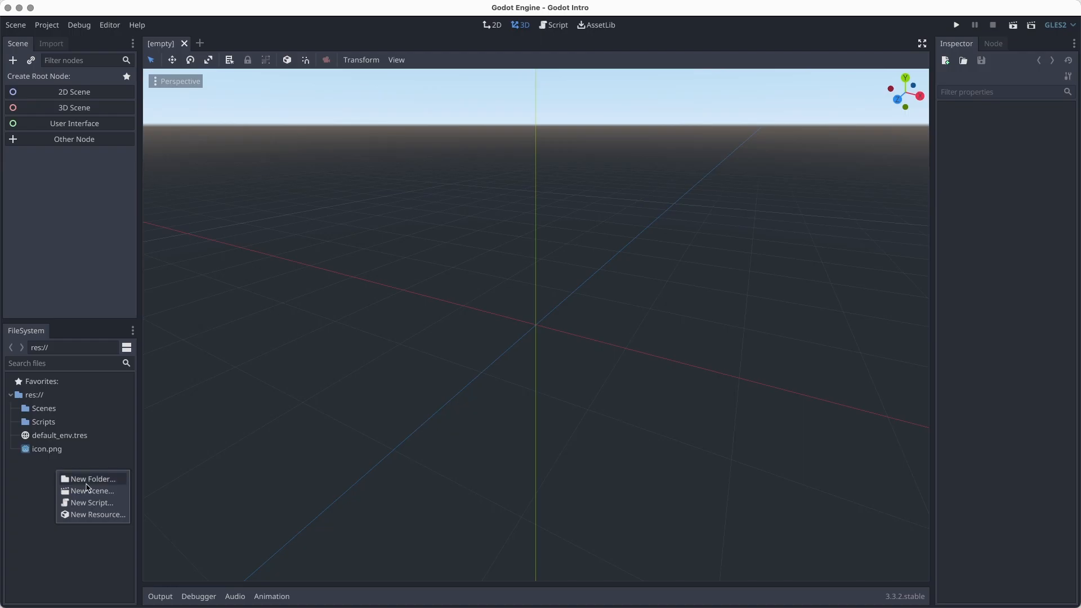
{"action": "left_click", "coordinate": [86, 483]}
{"action": "type", "text": "Sprites"}
{"action": "key", "text": "Return"}
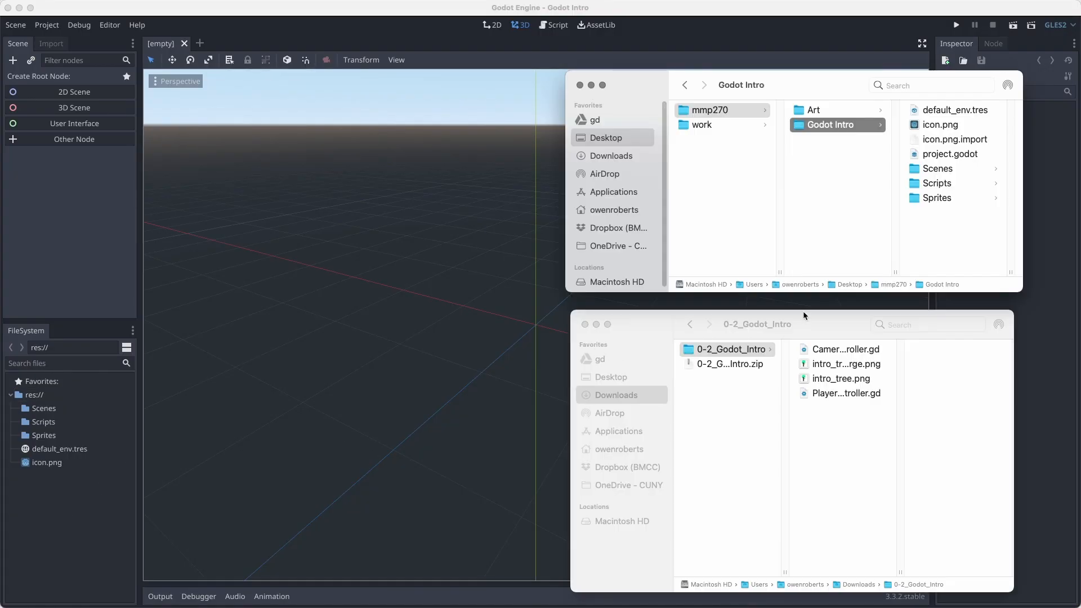
In Finder, move both intro tree PNG images from 0-2_Godot_Intro into the project's Sprites folder
{"action": "left_click", "coordinate": [932, 169]}
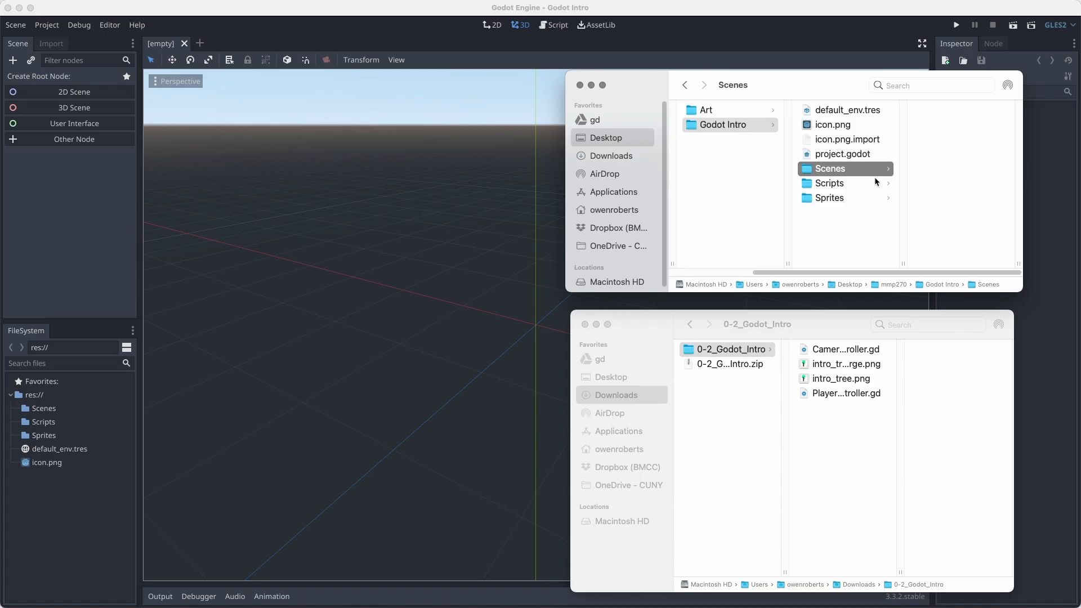
{"action": "left_click", "coordinate": [853, 202]}
{"action": "left_click_drag", "start_coordinate": [830, 367], "coordinate": [968, 231]}
{"action": "left_click_drag", "start_coordinate": [836, 363], "coordinate": [826, 205]}
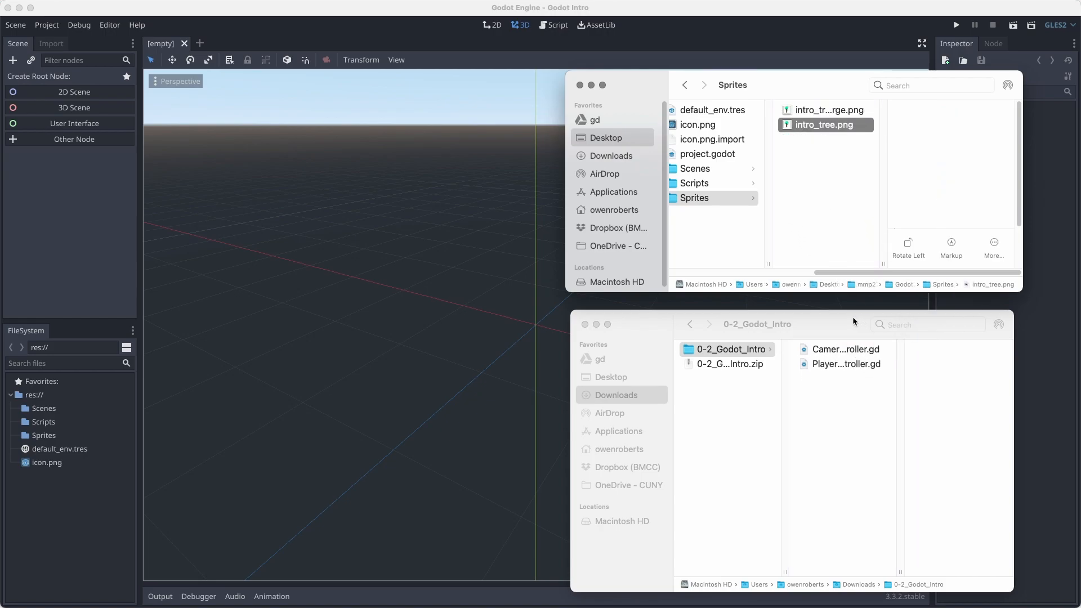
Move both controller scripts from 0-2_Godot_Intro into the project's Scripts folder, close the two Finder windows and return to Godot
{"action": "left_click", "coordinate": [730, 185]}
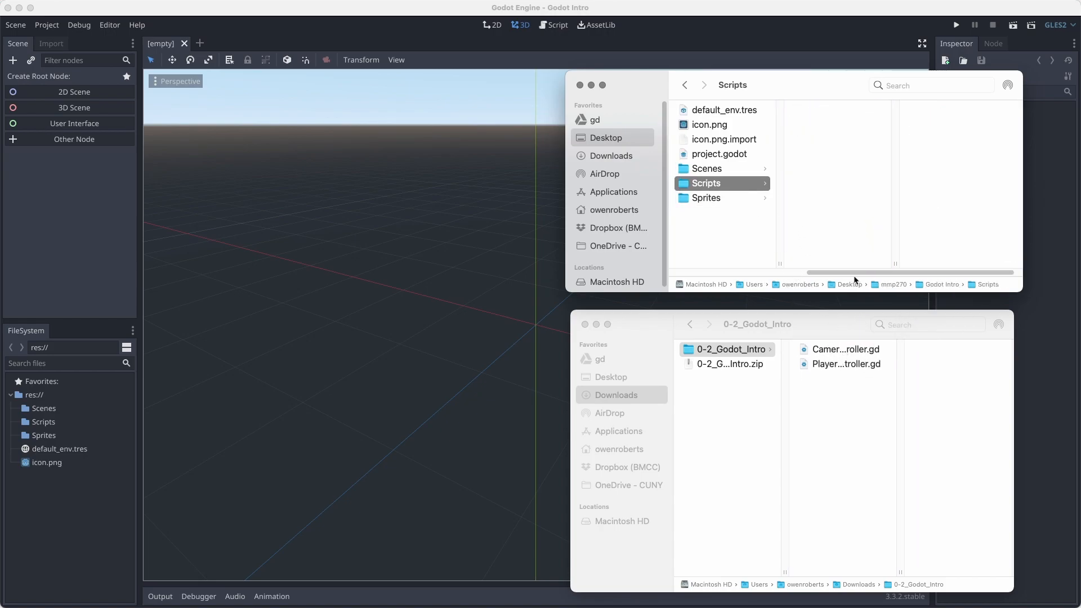
{"action": "left_click_drag", "start_coordinate": [820, 350], "coordinate": [843, 262]}
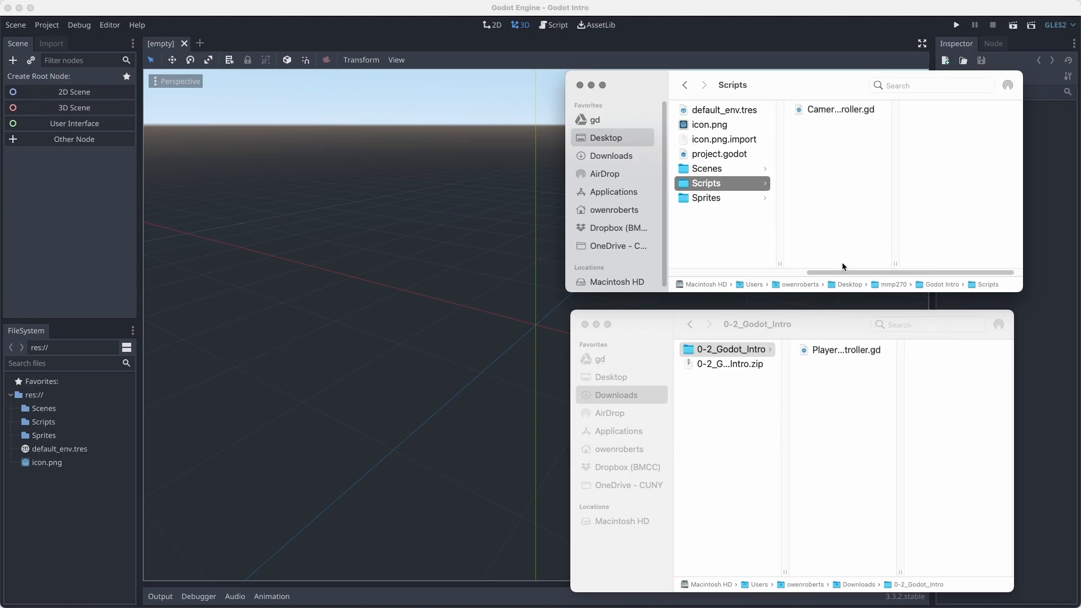
{"action": "left_click_drag", "start_coordinate": [827, 352], "coordinate": [823, 186]}
{"action": "left_click_drag", "start_coordinate": [810, 326], "coordinate": [864, 327]}
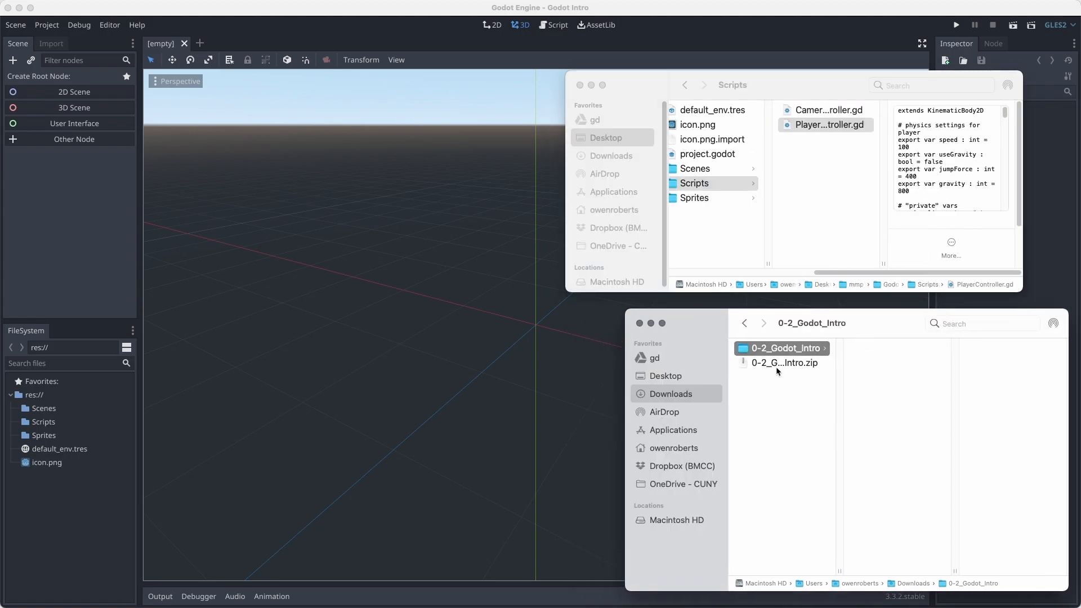
{"action": "left_click", "coordinate": [641, 323]}
{"action": "left_click", "coordinate": [580, 85]}
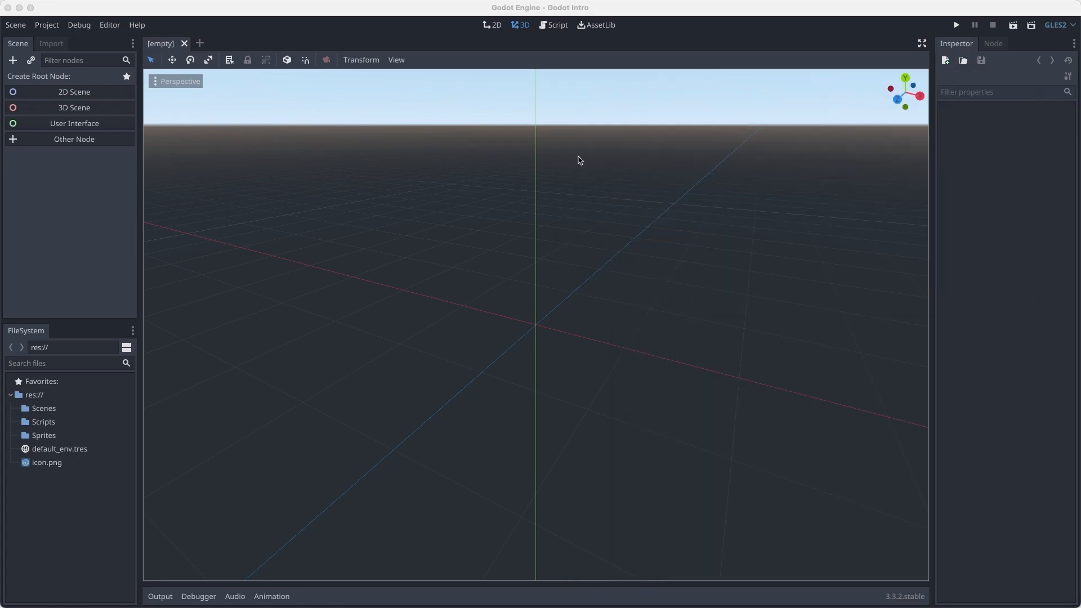
{"action": "left_click", "coordinate": [48, 512]}
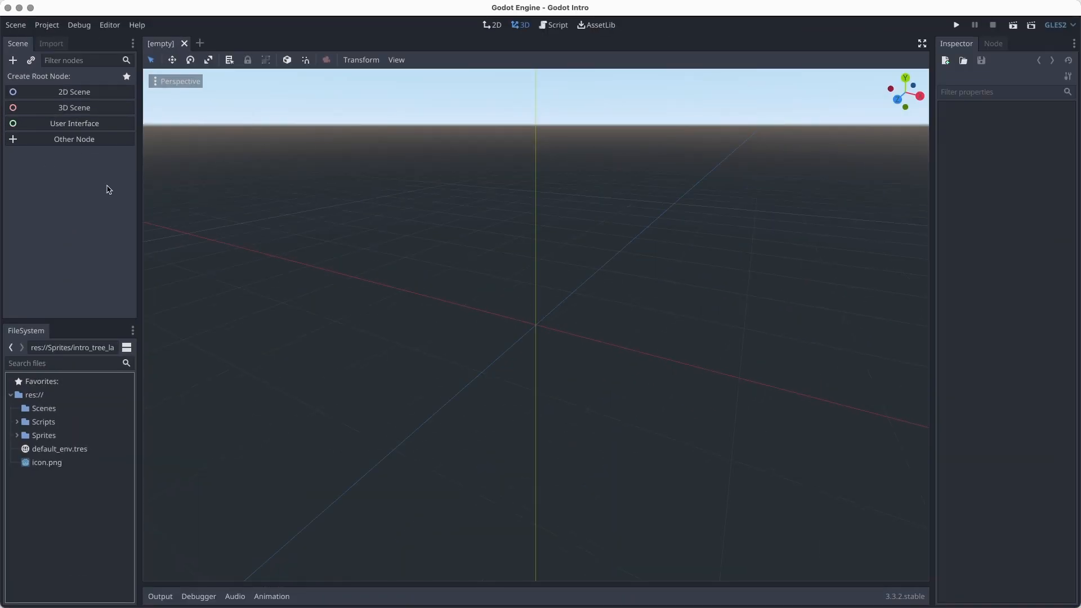
Create a 2D Scene root node and rename it DefaultScene
{"action": "left_click", "coordinate": [79, 91]}
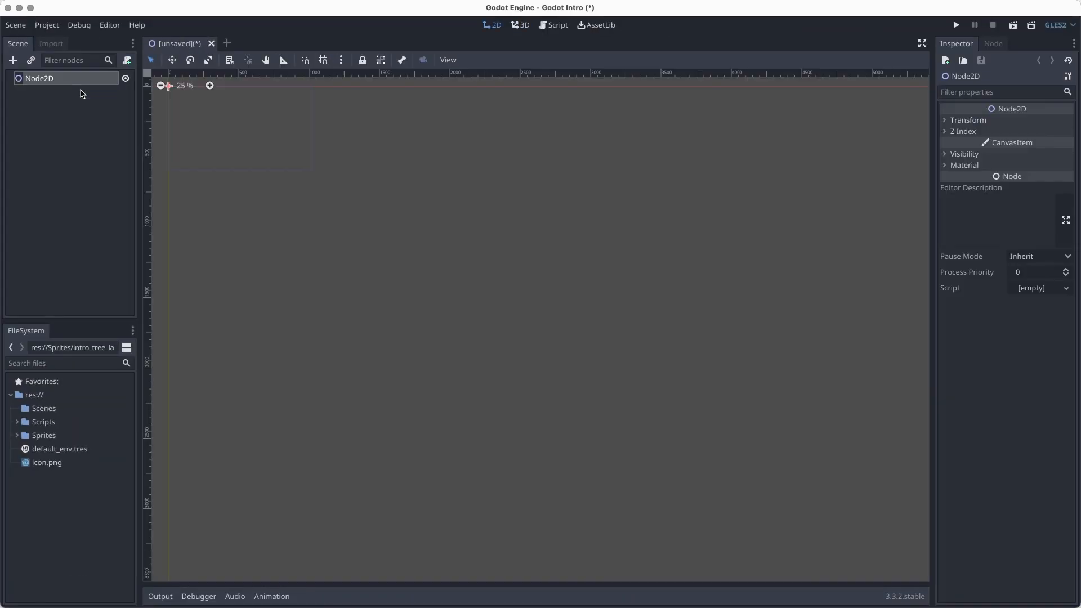
{"action": "double_click", "coordinate": [49, 83]}
{"action": "type", "text": "DeaaultScene"}
{"action": "key", "text": "Return"}
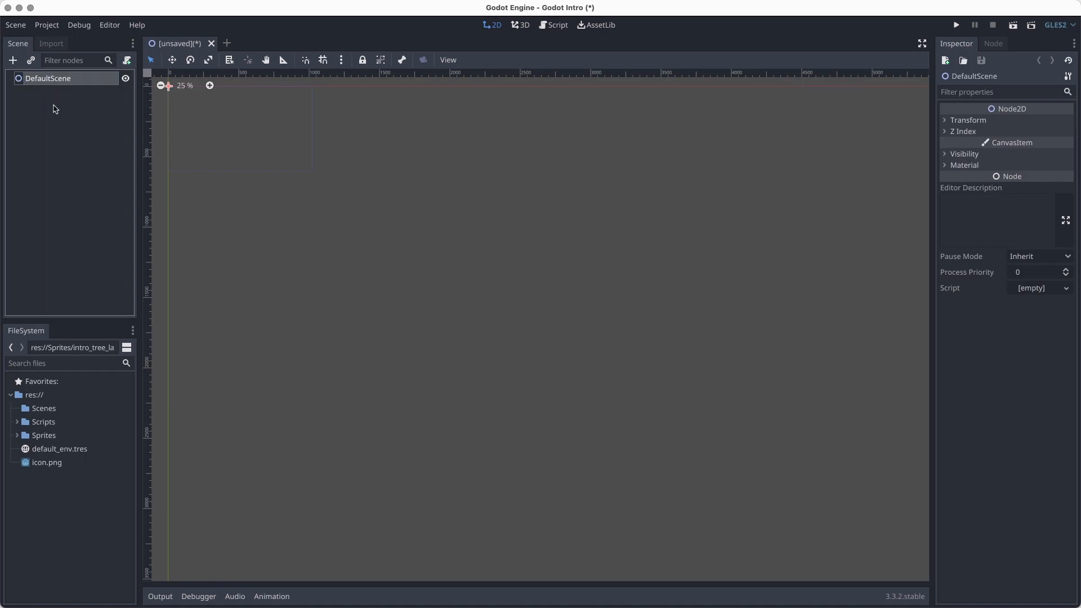
Examine the origin, axes and game screen boundary in the 2D viewport at different pan positions and zoom levels
{"action": "middle_click_drag", "start_coordinate": [216, 134], "coordinate": [329, 239]}
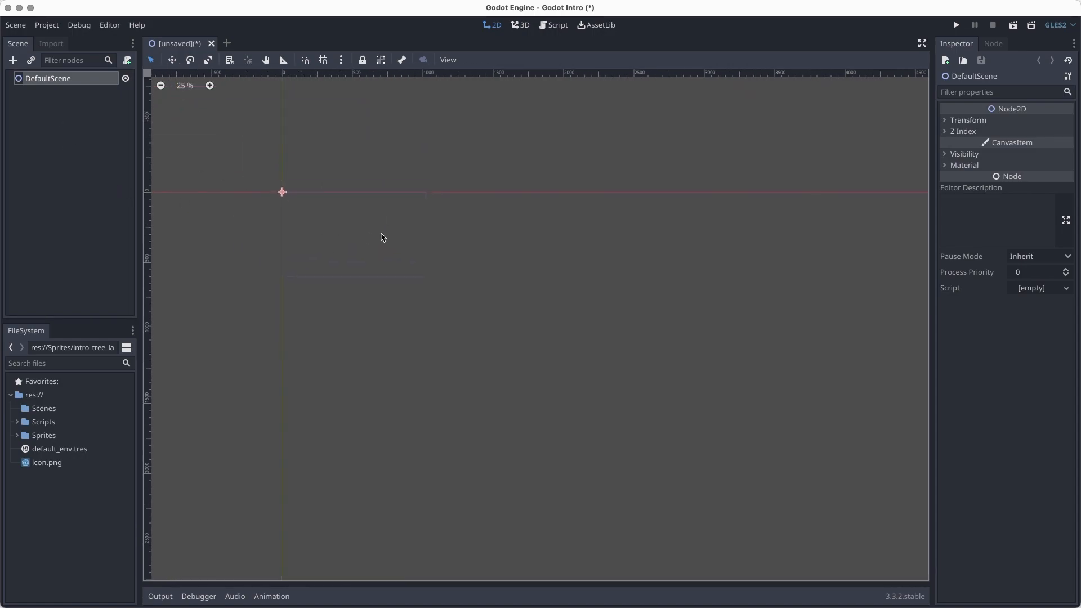
{"action": "scroll", "coordinate": [350, 280], "scroll_direction": "up", "scroll_amount": 3}
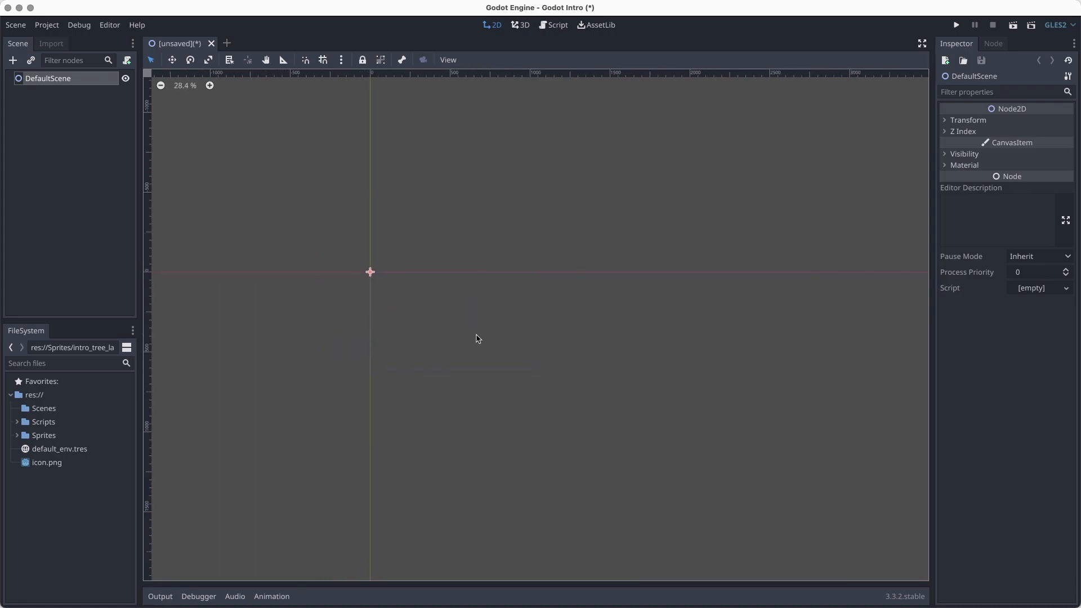
{"action": "middle_click_drag", "start_coordinate": [410, 239], "coordinate": [417, 245]}
{"action": "middle_click_drag", "start_coordinate": [395, 316], "coordinate": [442, 309]}
{"action": "scroll", "coordinate": [496, 324], "scroll_direction": "up", "scroll_amount": 10}
{"action": "middle_click_drag", "start_coordinate": [561, 344], "coordinate": [482, 313]}
{"action": "scroll", "coordinate": [465, 347], "scroll_direction": "down", "scroll_amount": 3}
{"action": "scroll", "coordinate": [459, 343], "scroll_direction": "up", "scroll_amount": 4}
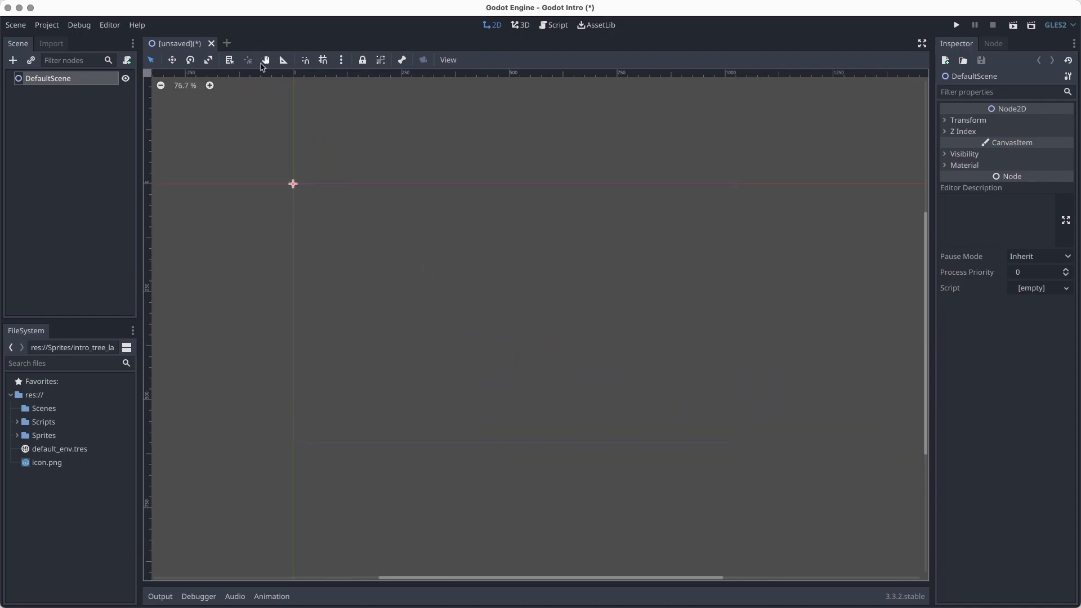
{"action": "left_click", "coordinate": [266, 60]}
{"action": "mouse_move", "coordinate": [484, 321]}
{"action": "left_mouse_down"}
{"action": "mouse_move", "coordinate": [369, 294]}
{"action": "mouse_move", "coordinate": [504, 318]}
{"action": "left_mouse_up"}
{"action": "left_click", "coordinate": [150, 59]}
{"action": "scroll", "coordinate": [462, 285], "scroll_direction": "down", "scroll_amount": 1}
{"action": "scroll", "coordinate": [461, 282], "scroll_direction": "up", "scroll_amount": 1}
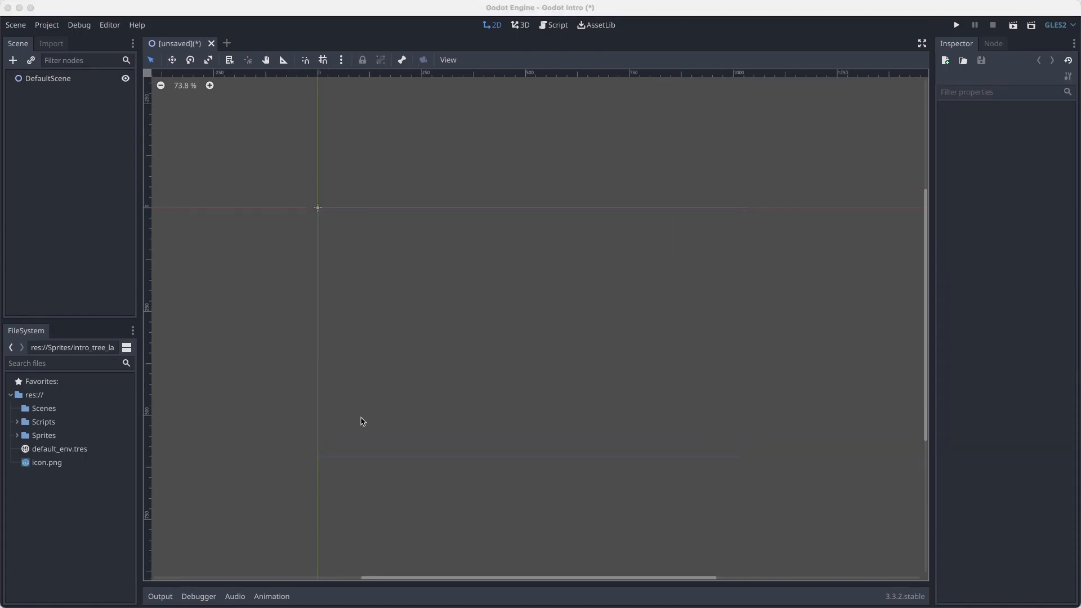
{"action": "left_click", "coordinate": [367, 349]}
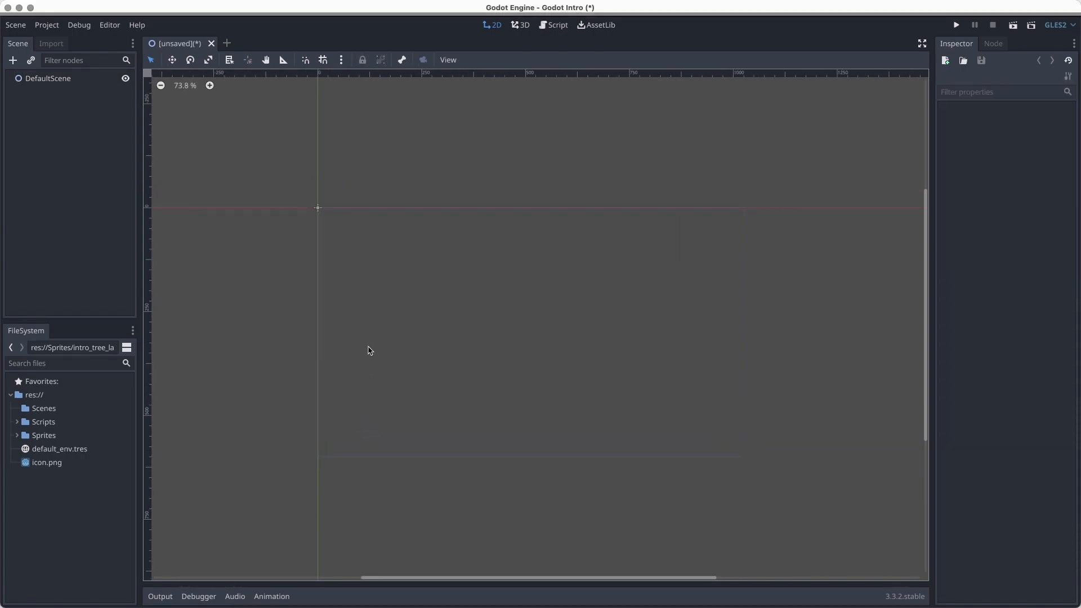
{"action": "scroll", "coordinate": [475, 258], "scroll_direction": "up", "scroll_amount": 3}
{"action": "scroll", "coordinate": [475, 258], "scroll_direction": "down", "scroll_amount": 1}
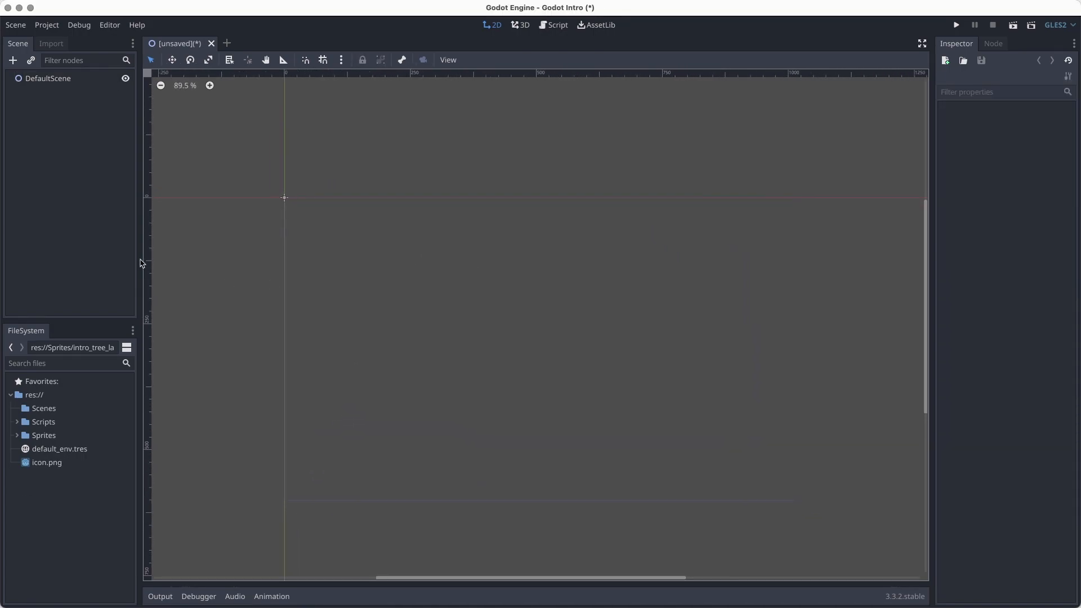
Save the scene as DefaultScene.tscn in the res://Scenes folder and expand that folder in the project's file tree
{"action": "left_click", "coordinate": [60, 79]}
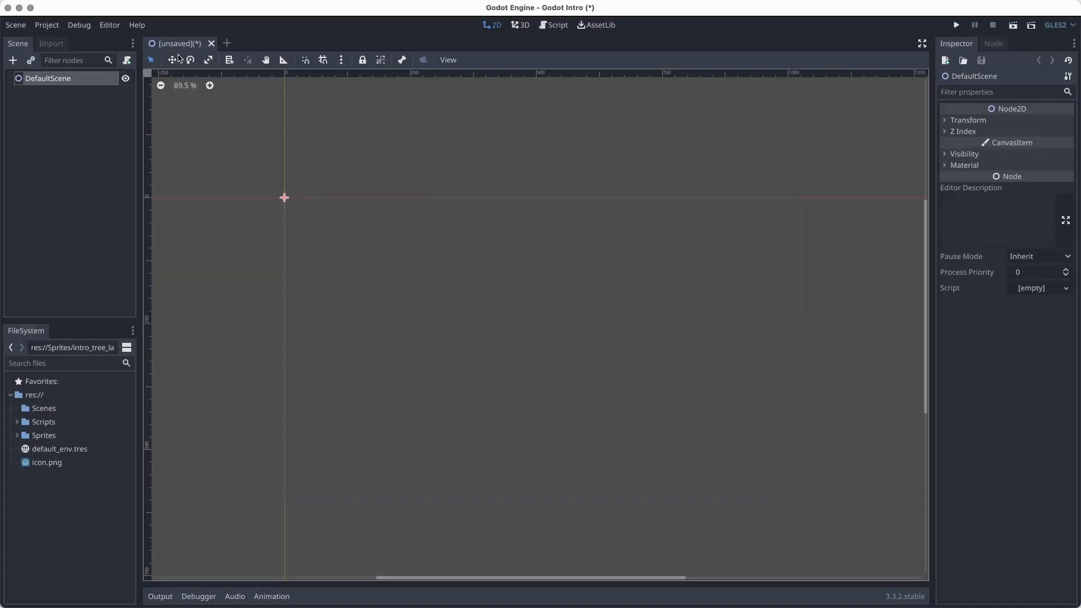
{"action": "key", "text": "super+s"}
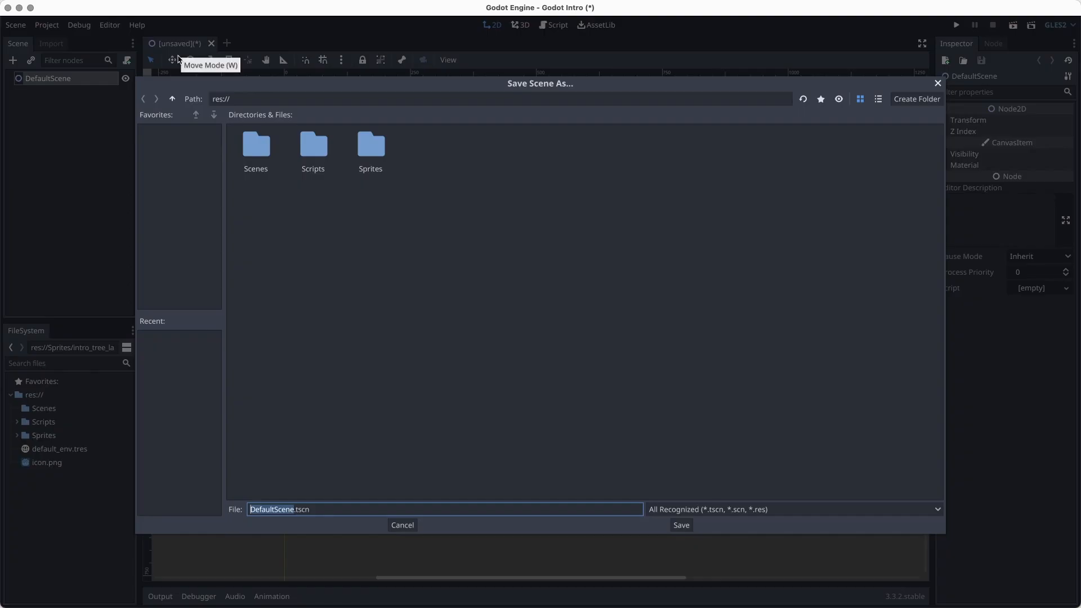
{"action": "double_click", "coordinate": [260, 156]}
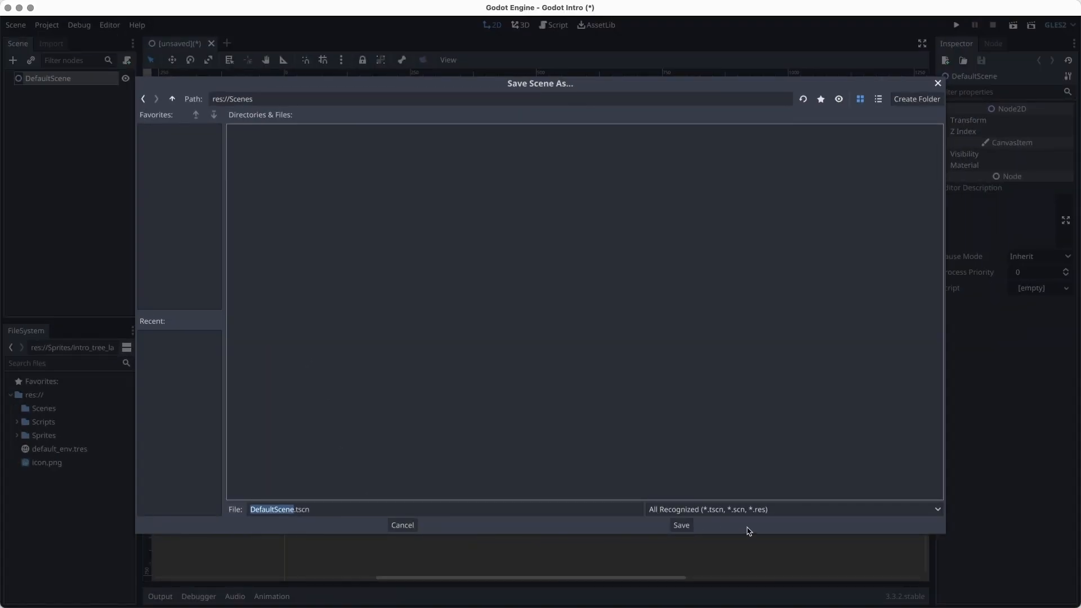
{"action": "left_click", "coordinate": [682, 527]}
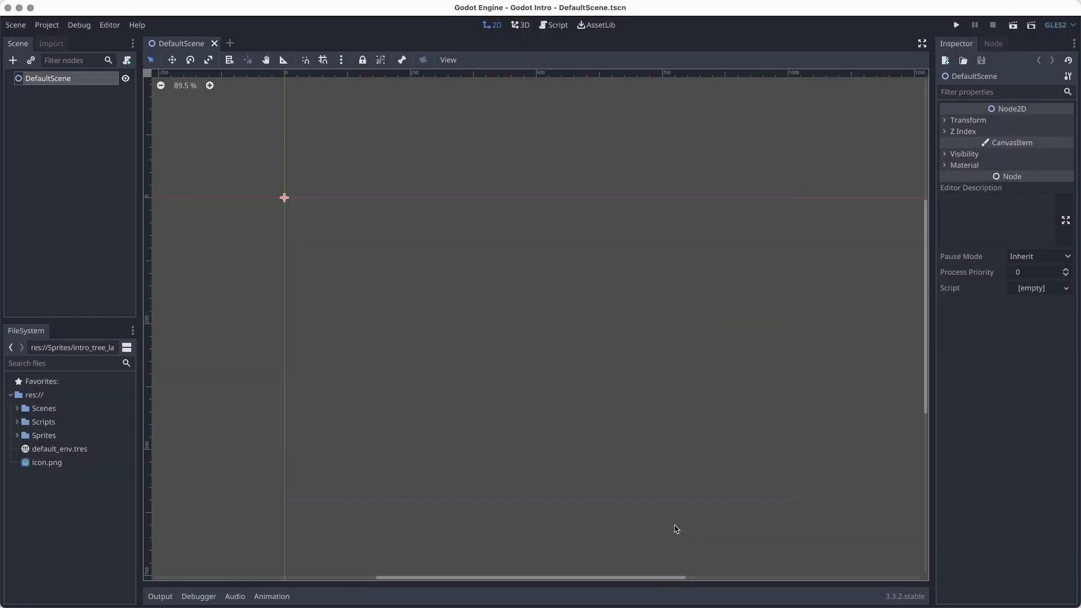
{"action": "left_click", "coordinate": [17, 408]}
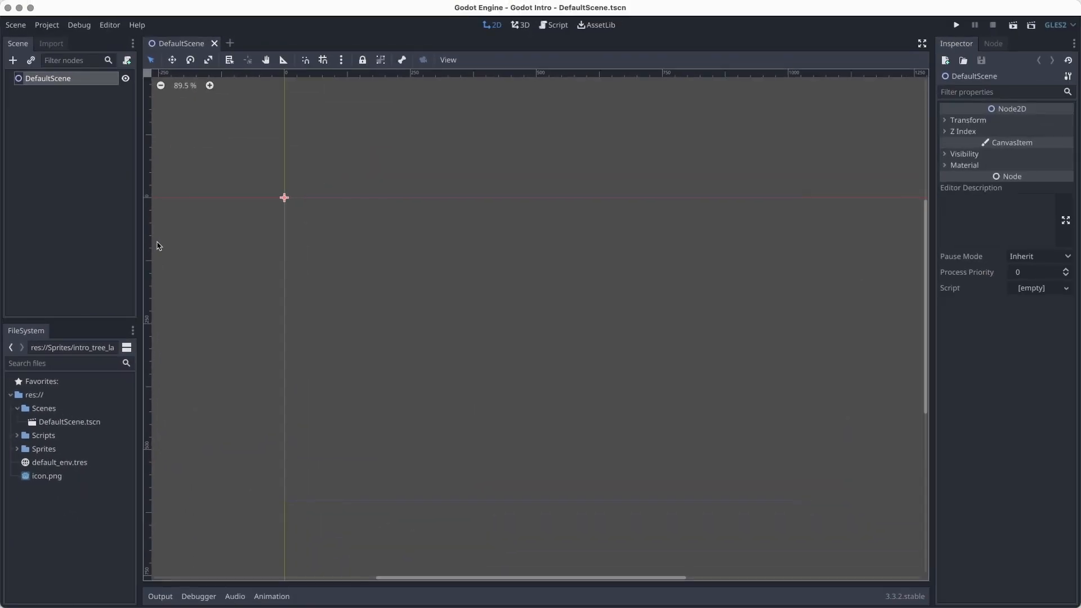
{"action": "key", "text": "super+s"}
Switch to Finder, check the Scenes folder of the Godot Intro project in mmp270, and return to Godot
{"action": "key", "text": "super+Tab"}
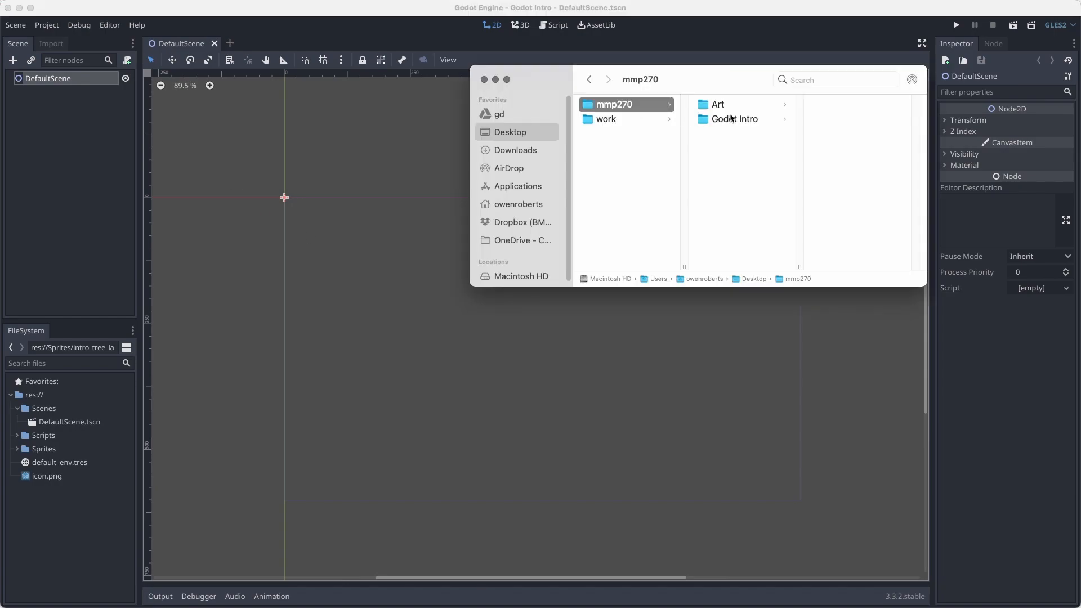
{"action": "left_click", "coordinate": [731, 119]}
{"action": "left_click", "coordinate": [841, 163]}
{"action": "left_click", "coordinate": [24, 117]}
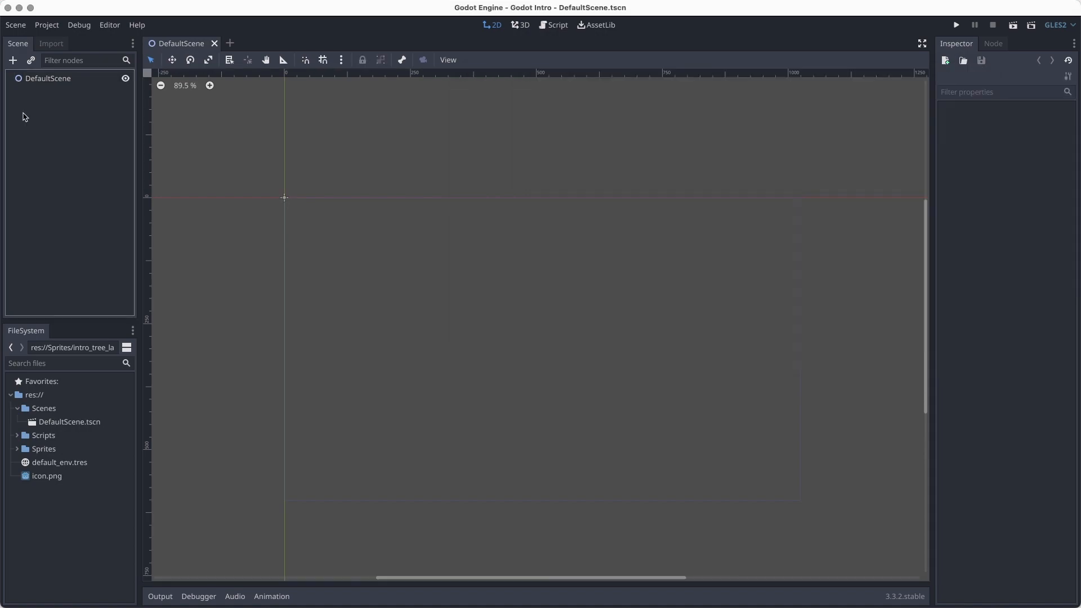
{"action": "left_click", "coordinate": [56, 79]}
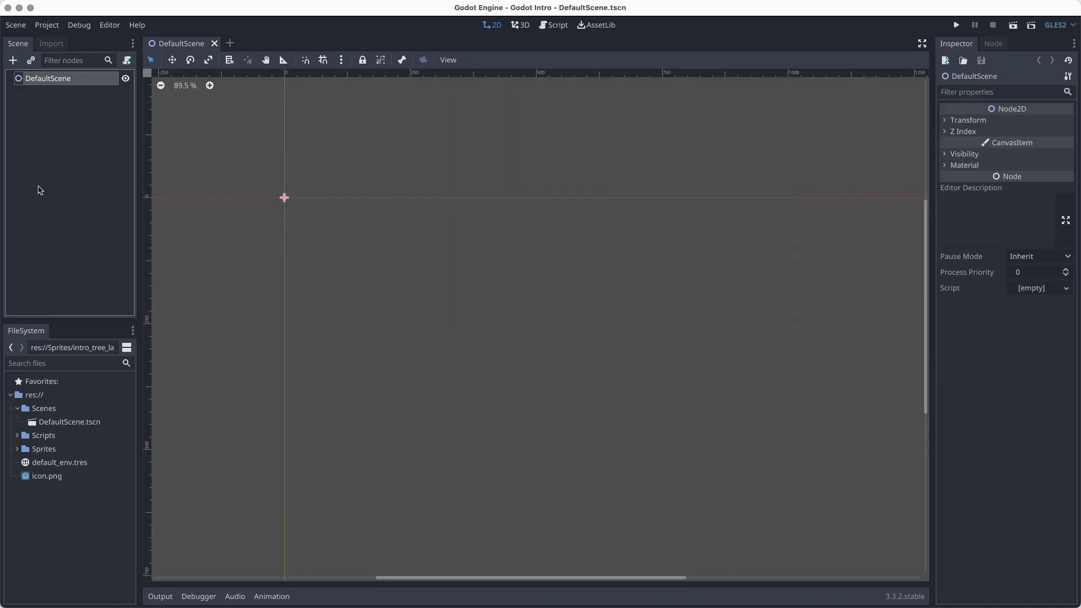
{"action": "left_click", "coordinate": [13, 61]}
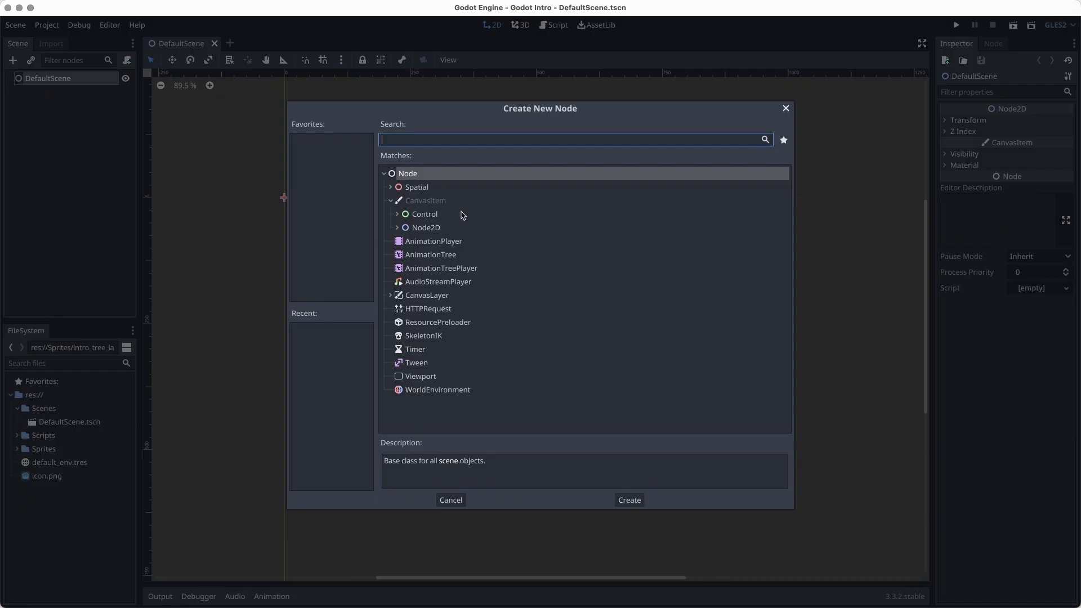
{"action": "type", "text": "sprite"}
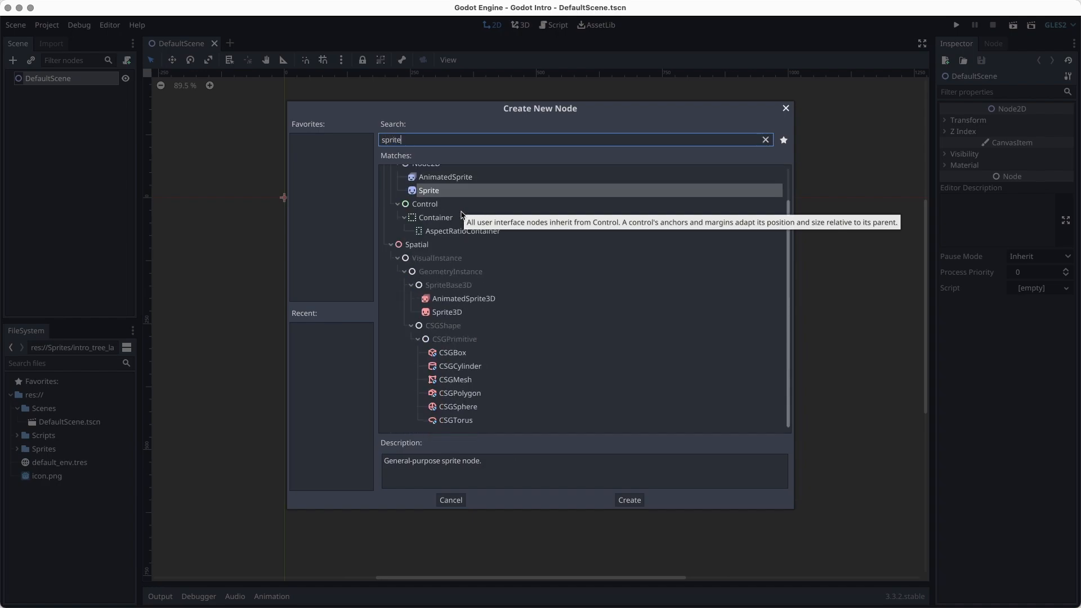
{"action": "type", "text": "ode"}
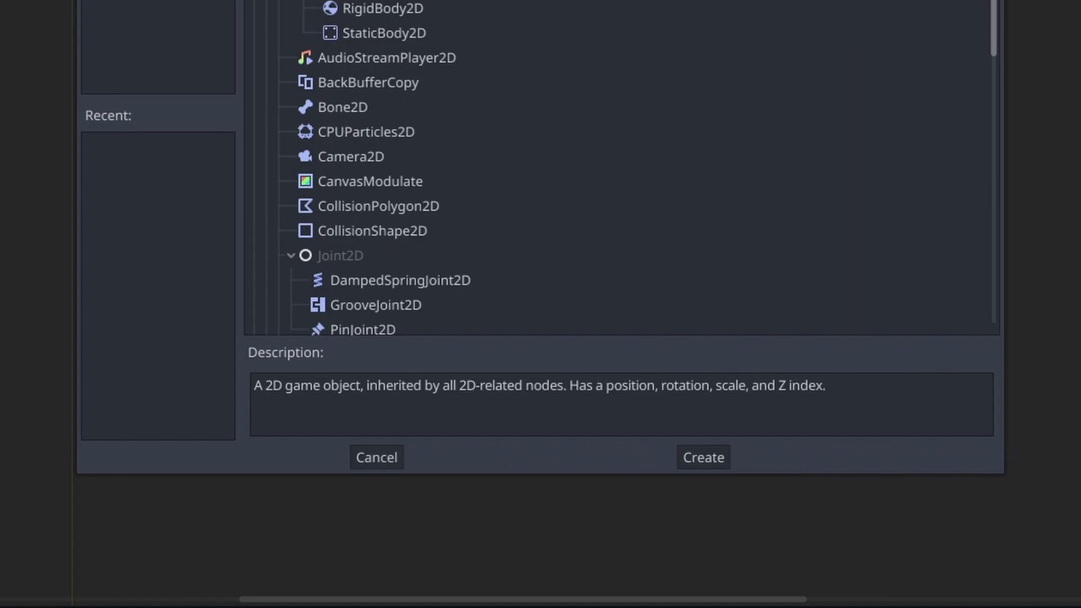
{"action": "key", "text": "Return"}
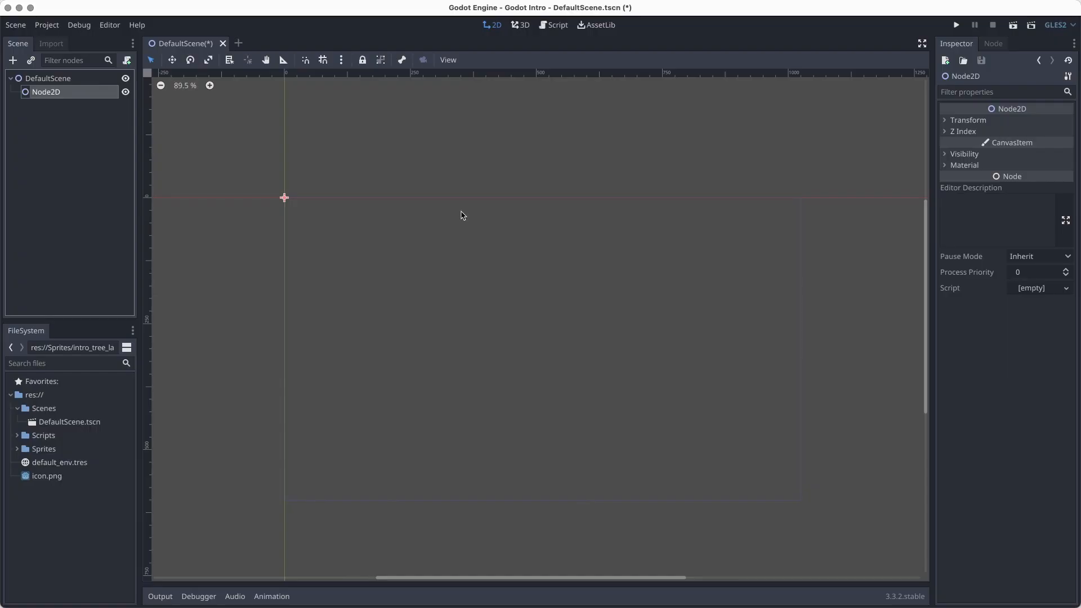
{"action": "key", "text": "super+z"}
Add a Node2D child to DefaultScene, rename it Scenery and save the scene
{"action": "right_click", "coordinate": [38, 79]}
{"action": "left_click", "coordinate": [62, 85]}
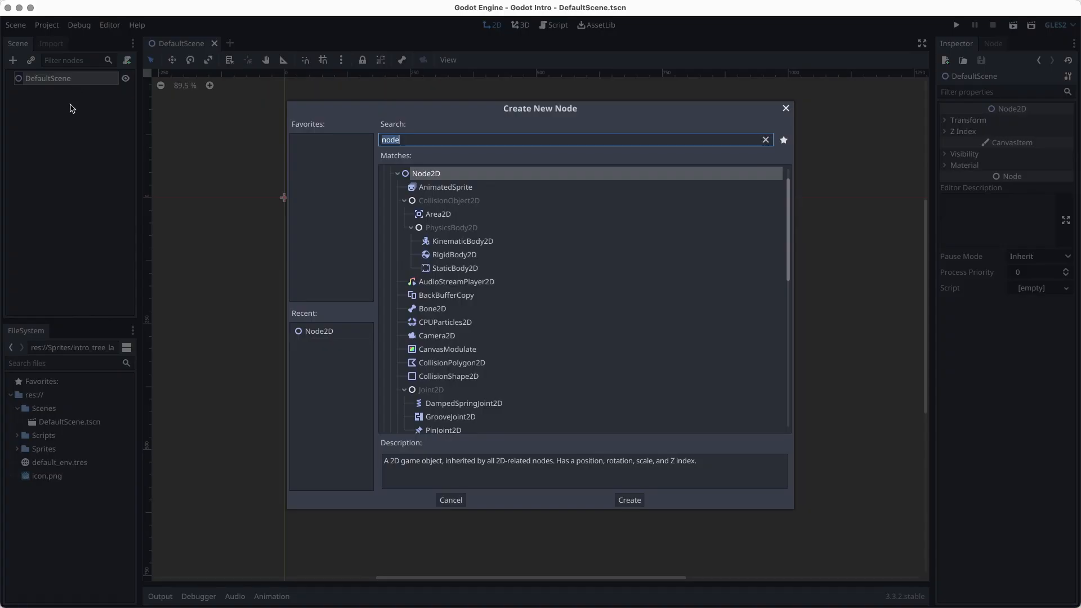
{"action": "key", "text": "Return"}
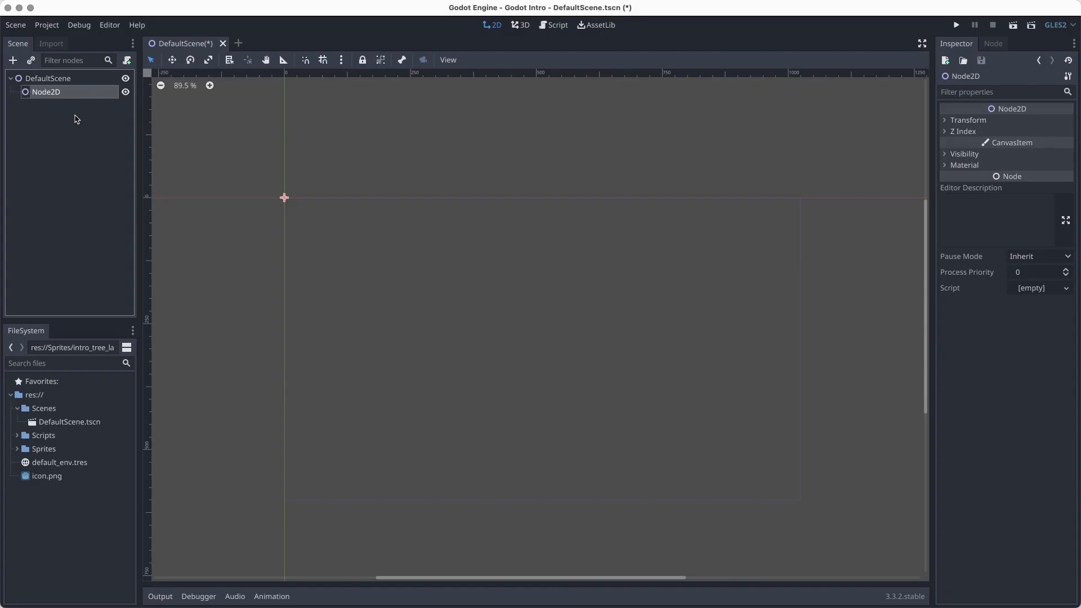
{"action": "double_click", "coordinate": [69, 92]}
{"action": "type", "text": "Scenery"}
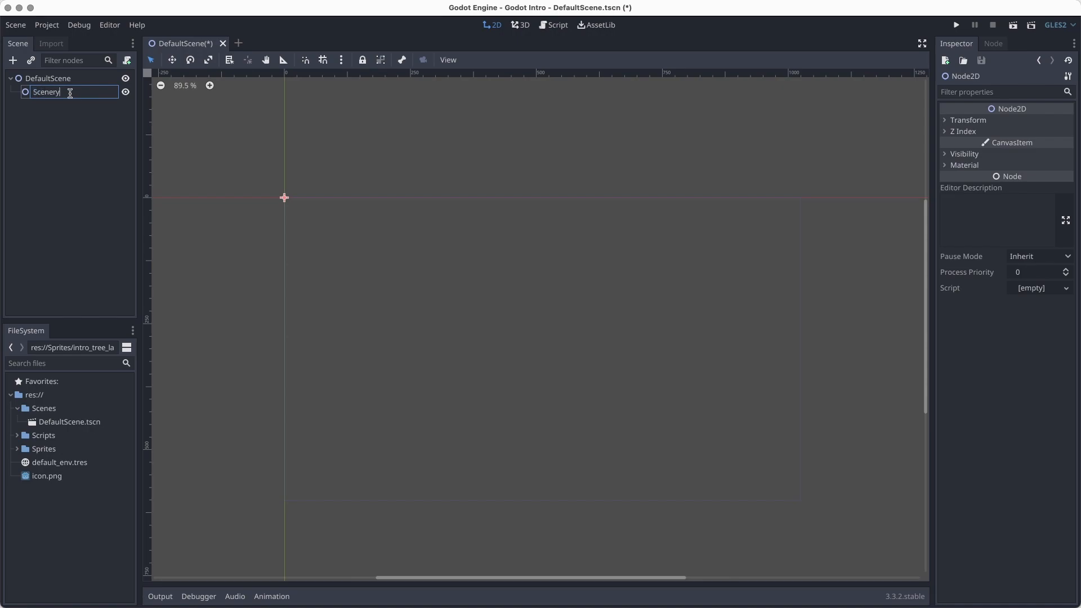
{"action": "key", "text": "Return"}
{"action": "key", "text": "ctrl+s"}
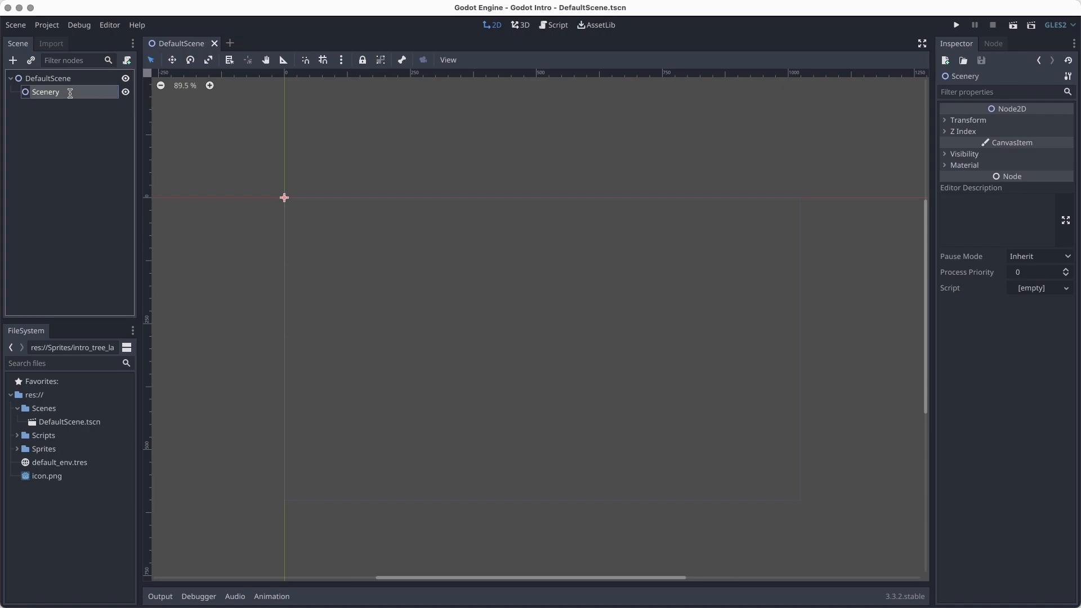
Add a Sprite child to the Scenery node, rename it Tree and save the scene
{"action": "left_click", "coordinate": [12, 60]}
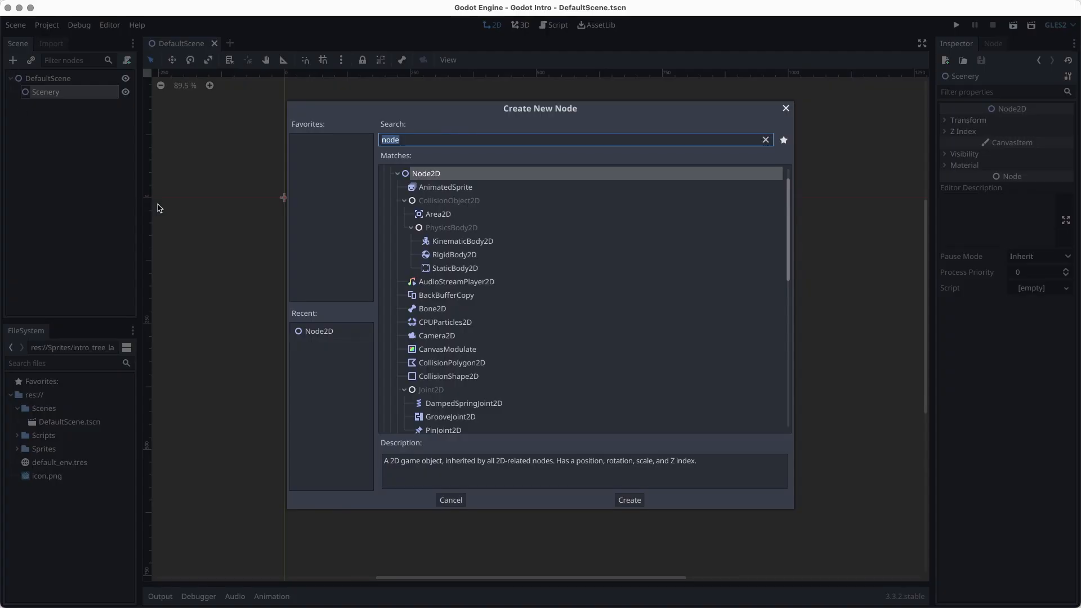
{"action": "type", "text": "sprite"}
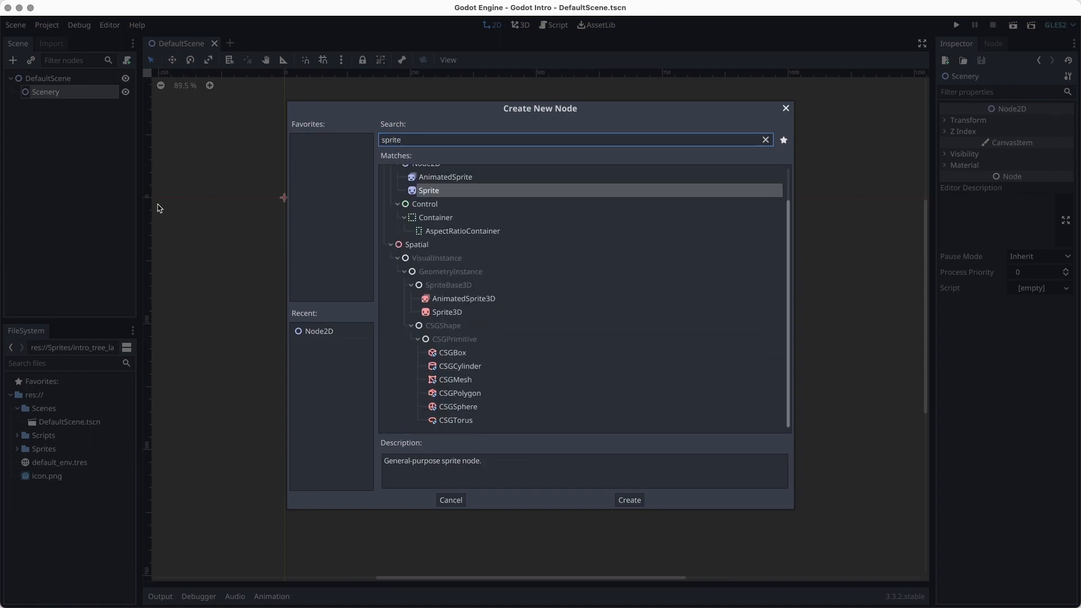
{"action": "key", "text": "Return"}
{"action": "key", "text": "F2"}
{"action": "type", "text": "Tree"}
{"action": "key", "text": "Return"}
{"action": "key", "text": "ctrl+s"}
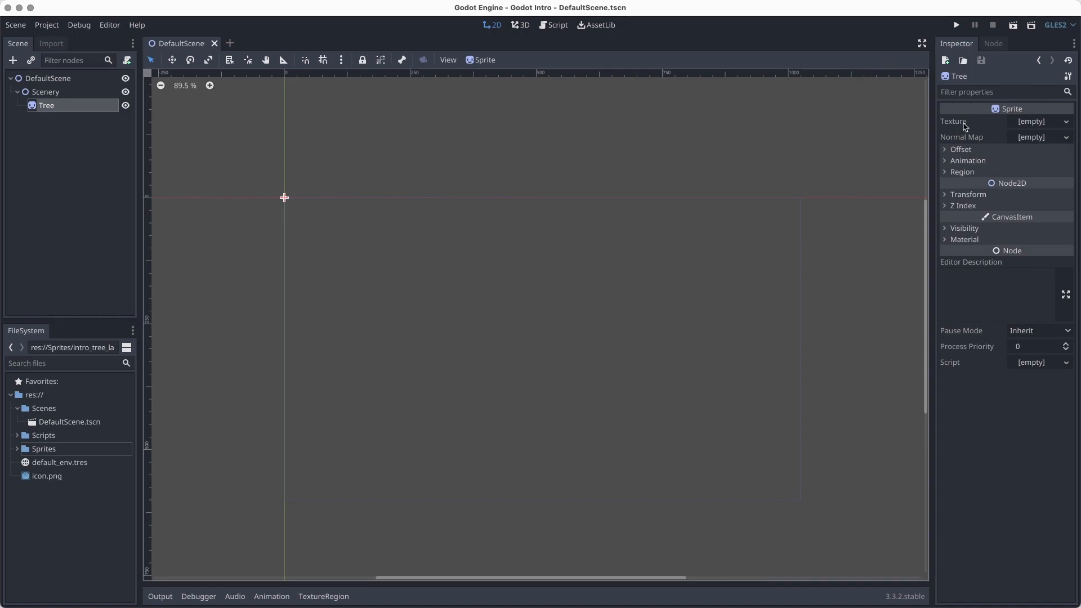
Load intro_tree.png from res://Sprites as the Tree sprite's texture
{"action": "left_click", "coordinate": [1028, 121]}
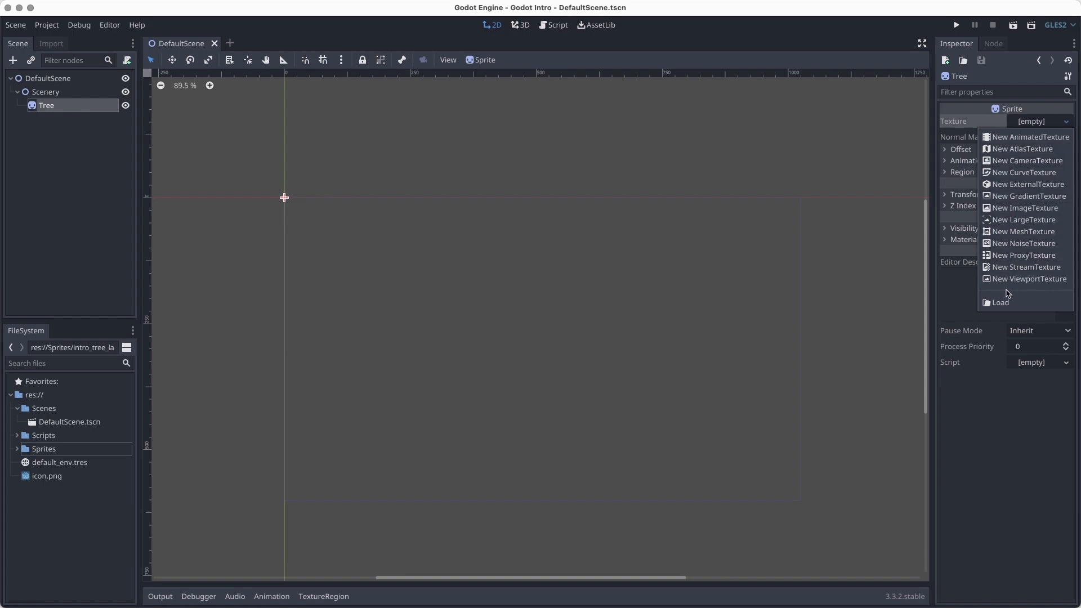
{"action": "left_click", "coordinate": [1005, 303]}
{"action": "double_click", "coordinate": [371, 149]}
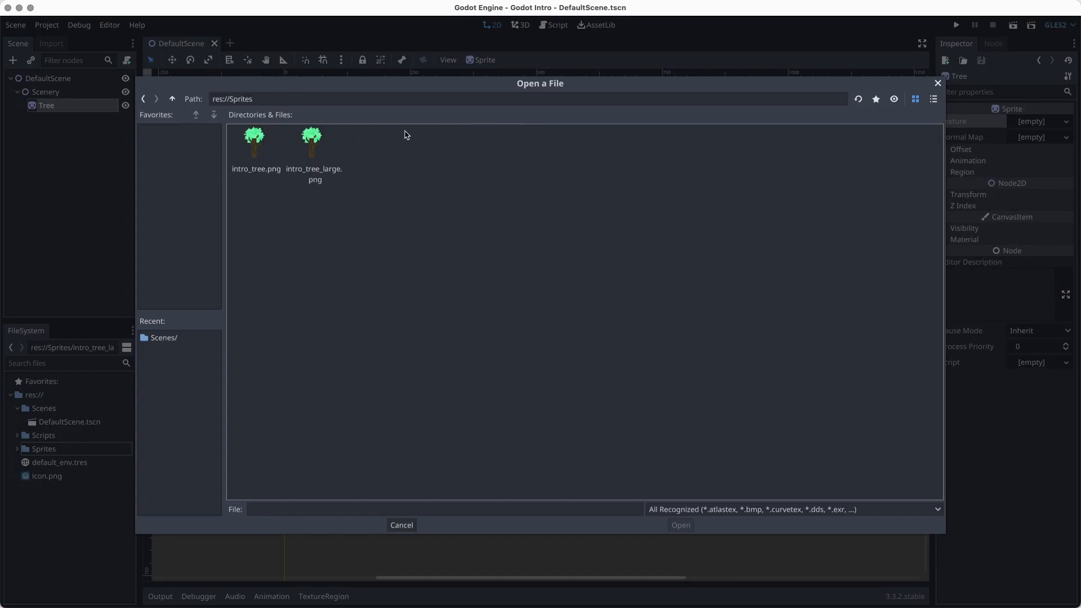
{"action": "left_click", "coordinate": [276, 178]}
{"action": "left_click", "coordinate": [689, 528]}
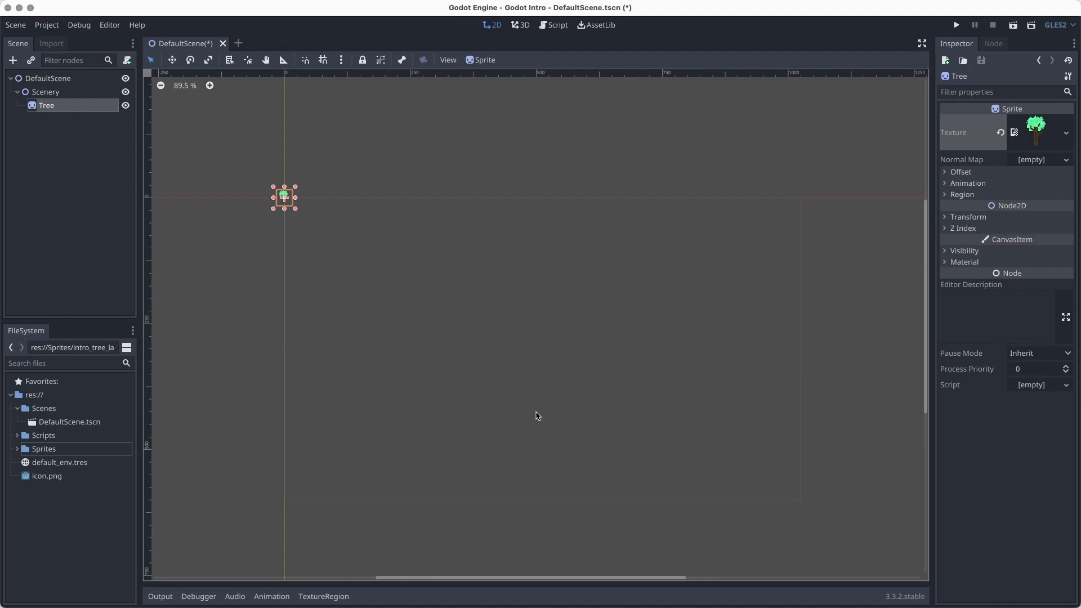
Turn off the Filter import flag for intro_tree.png in the Sprites folder, reimport it and save the scene
{"action": "scroll", "coordinate": [292, 235], "scroll_direction": "up", "scroll_amount": 15}
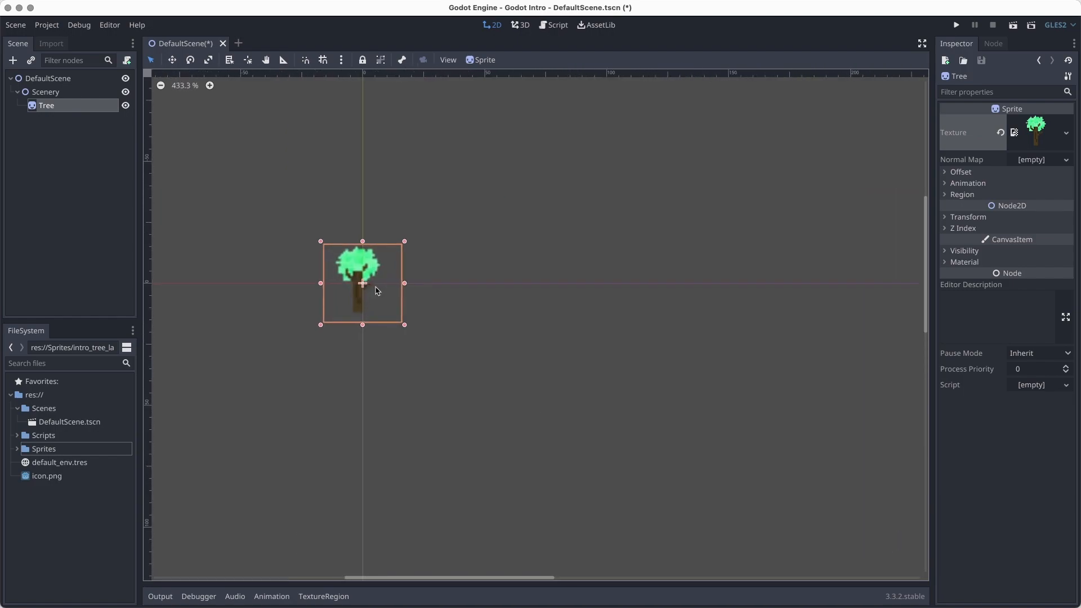
{"action": "scroll", "coordinate": [376, 290], "scroll_direction": "up", "scroll_amount": 3}
{"action": "middle_click_drag", "start_coordinate": [529, 289], "coordinate": [616, 362]}
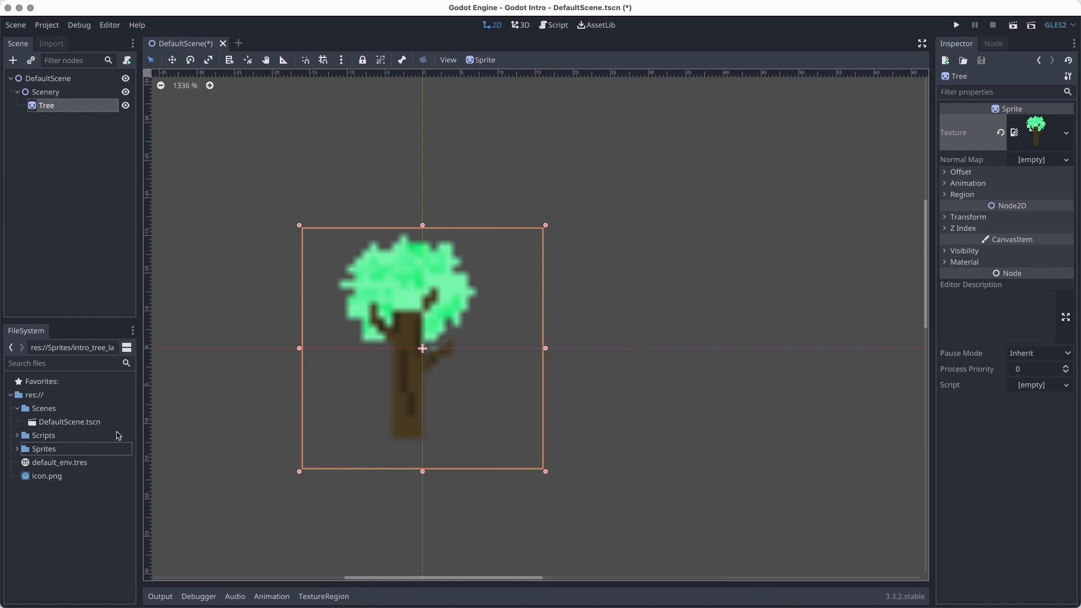
{"action": "left_click", "coordinate": [17, 449]}
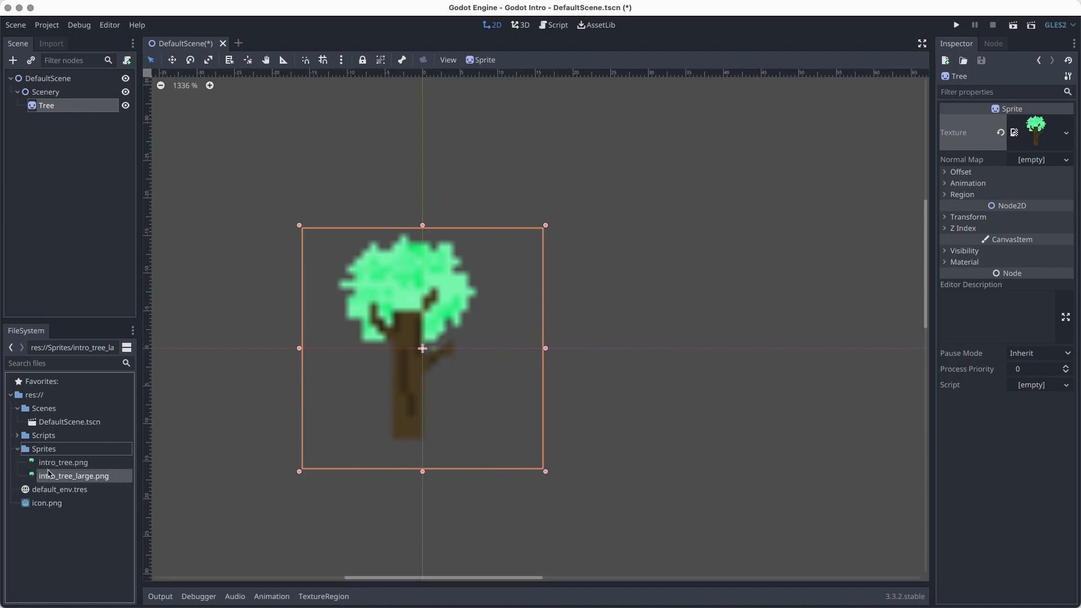
{"action": "left_click", "coordinate": [96, 465]}
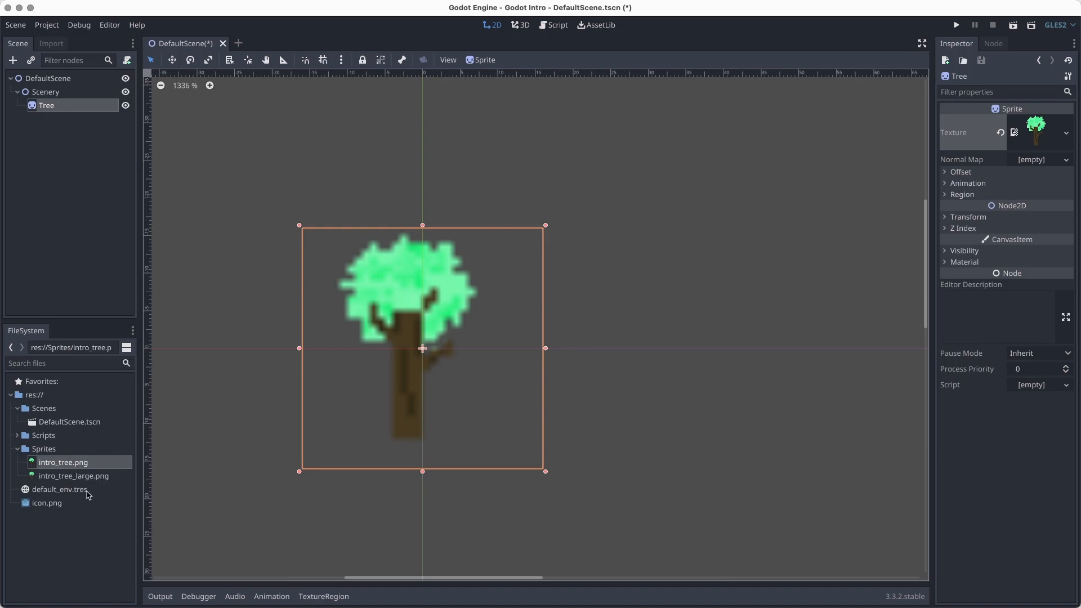
{"action": "left_click", "coordinate": [56, 44]}
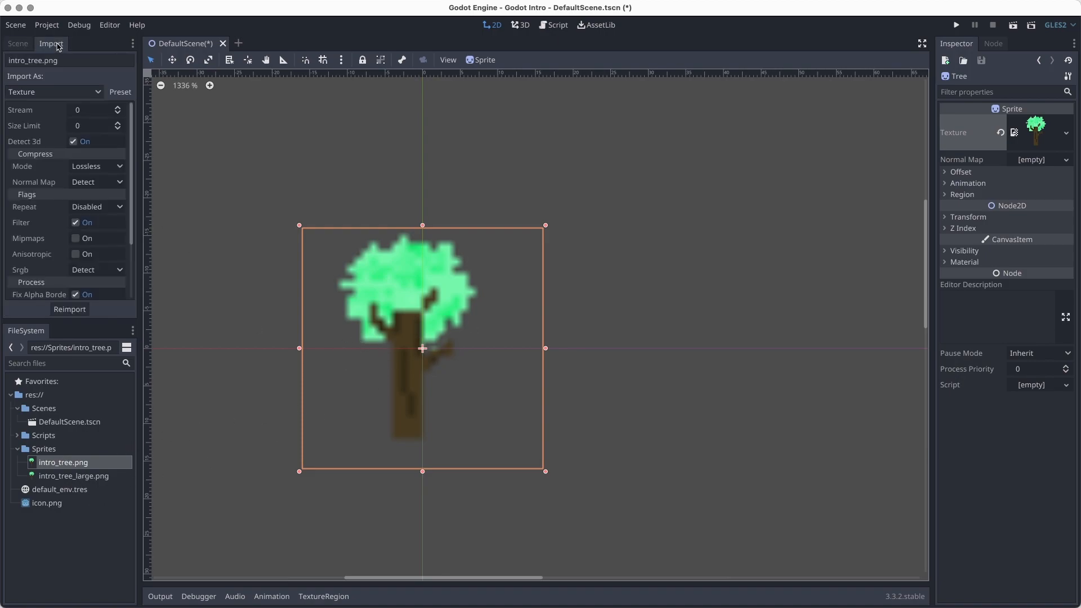
{"action": "left_click", "coordinate": [75, 223]}
{"action": "left_click", "coordinate": [71, 311]}
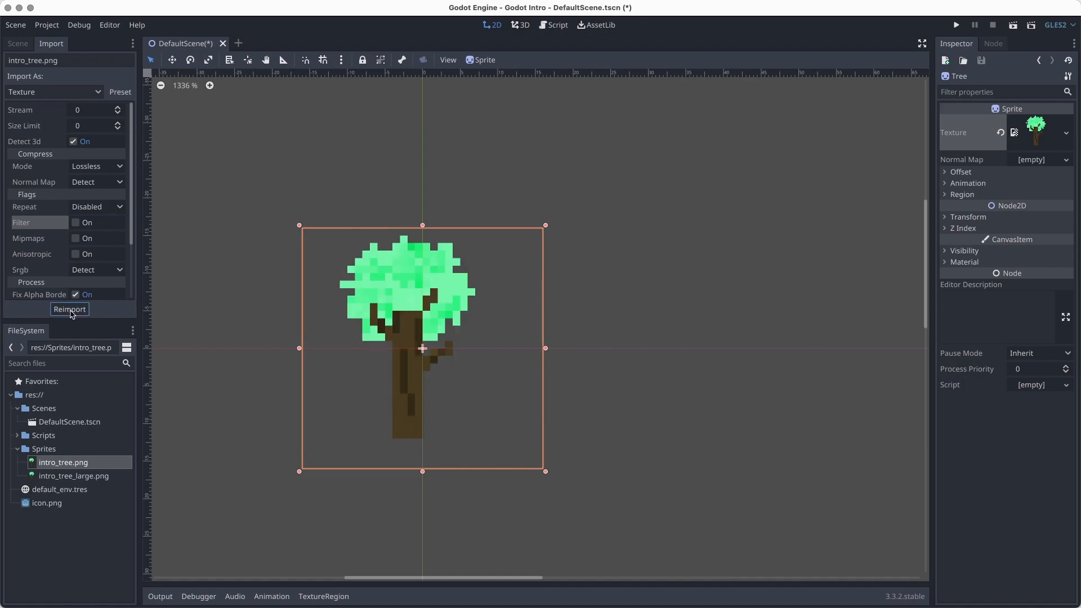
{"action": "key", "text": "ctrl+s"}
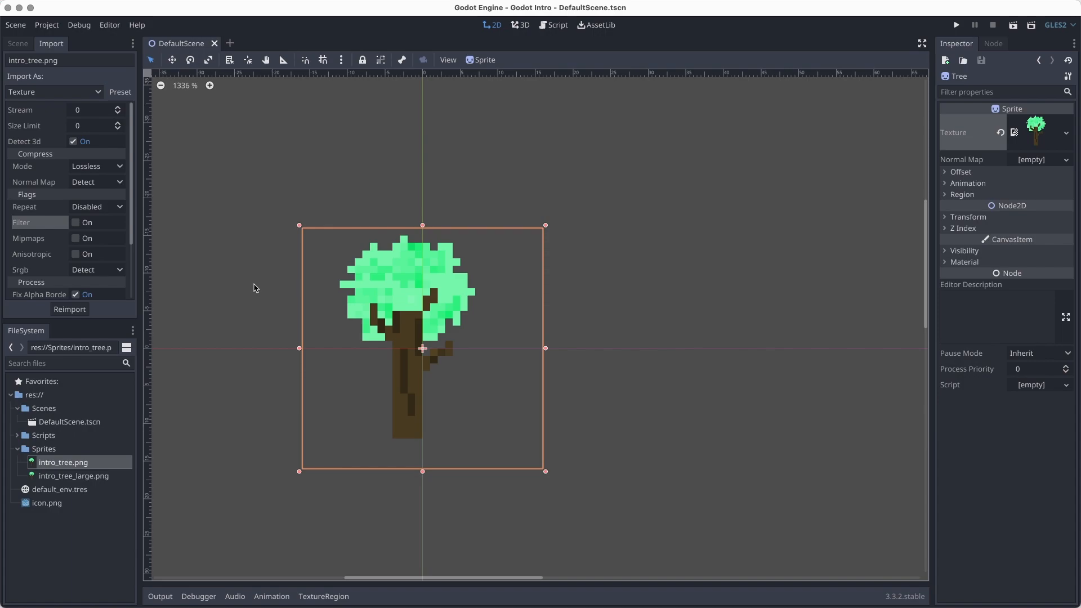
Disable Filter in the project's import defaults for the Texture importer and save the defaults
{"action": "left_click", "coordinate": [47, 25]}
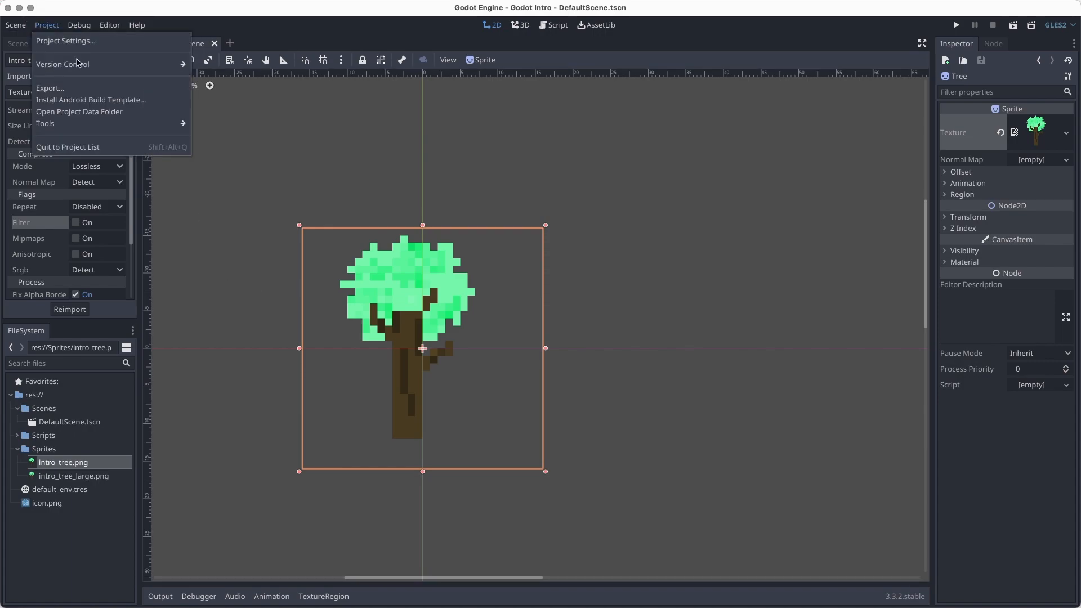
{"action": "left_click", "coordinate": [66, 41]}
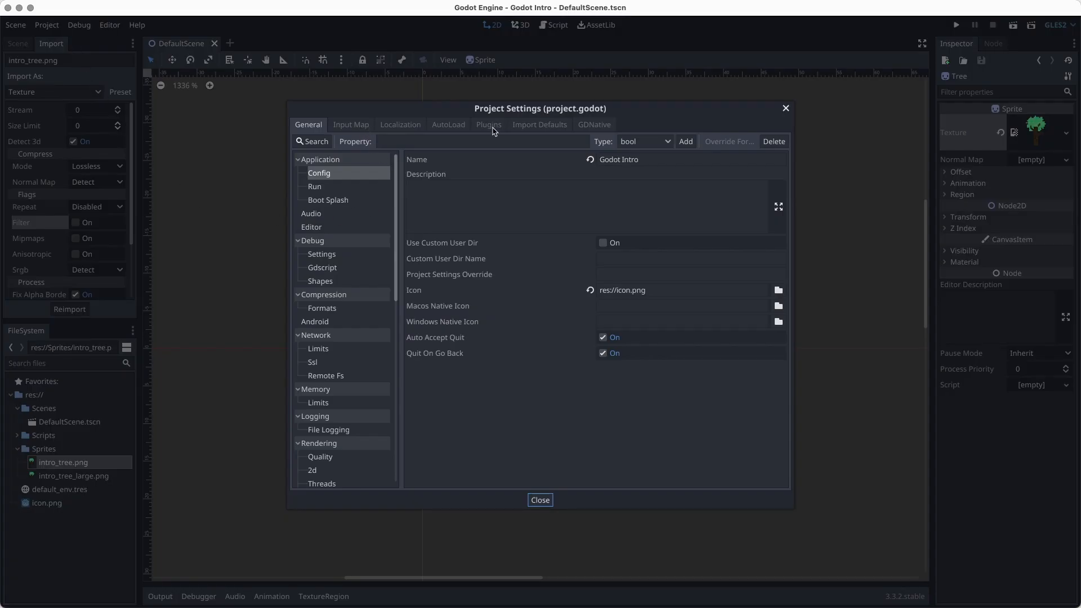
{"action": "left_click", "coordinate": [533, 126]}
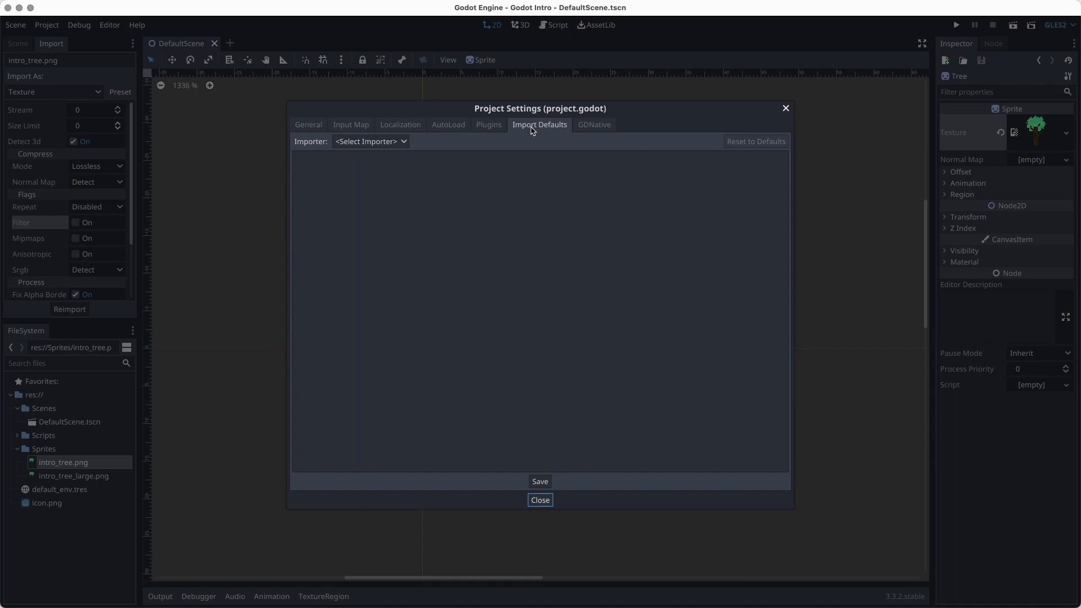
{"action": "left_click", "coordinate": [402, 142]}
{"action": "left_click", "coordinate": [364, 271]}
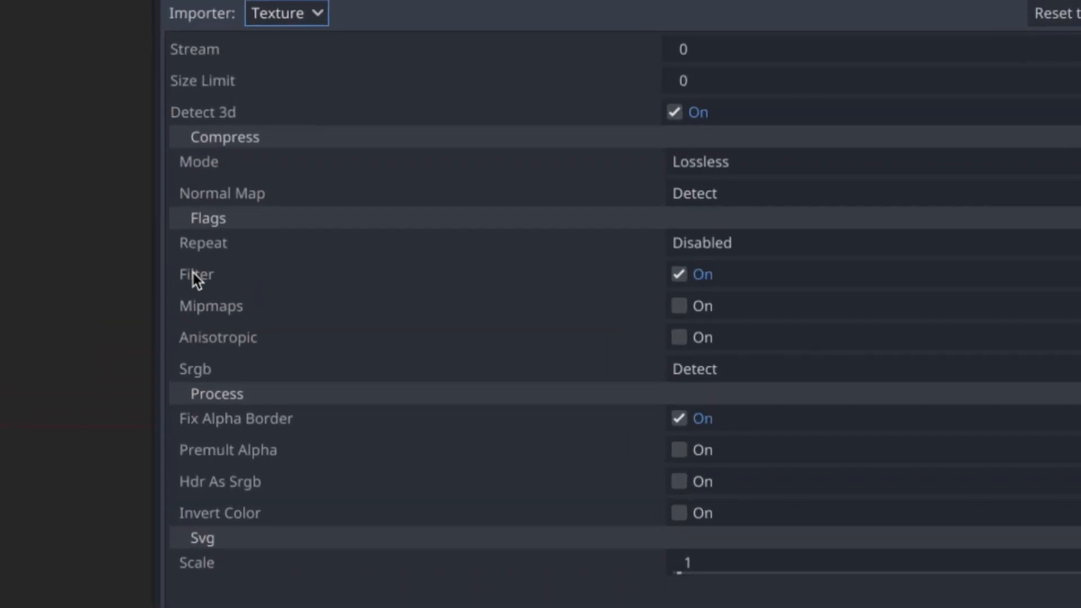
{"action": "left_click", "coordinate": [678, 275]}
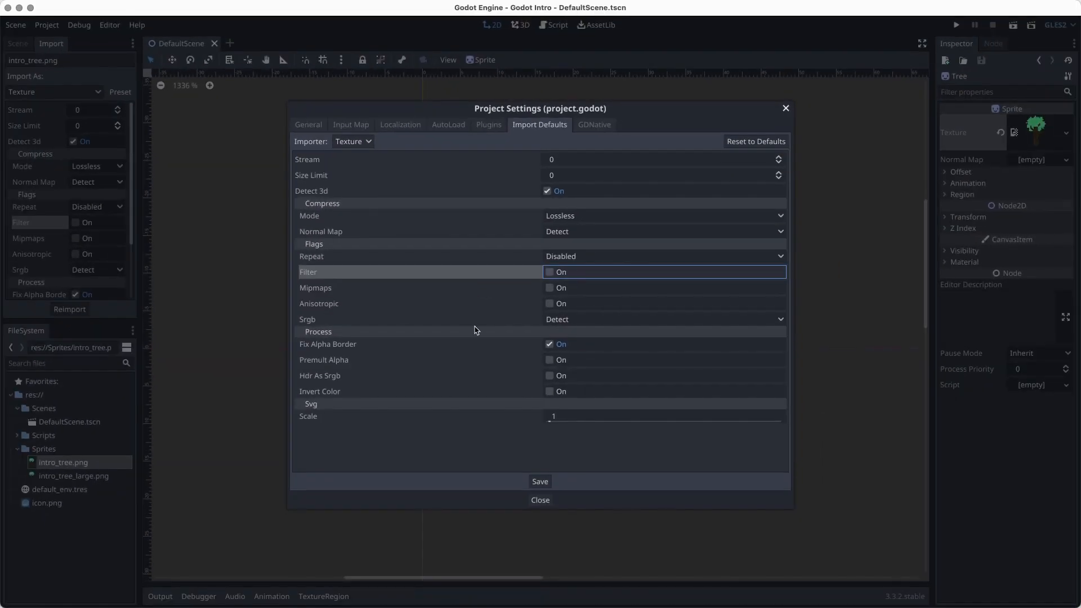
{"action": "left_click", "coordinate": [533, 484]}
{"action": "left_click", "coordinate": [537, 502]}
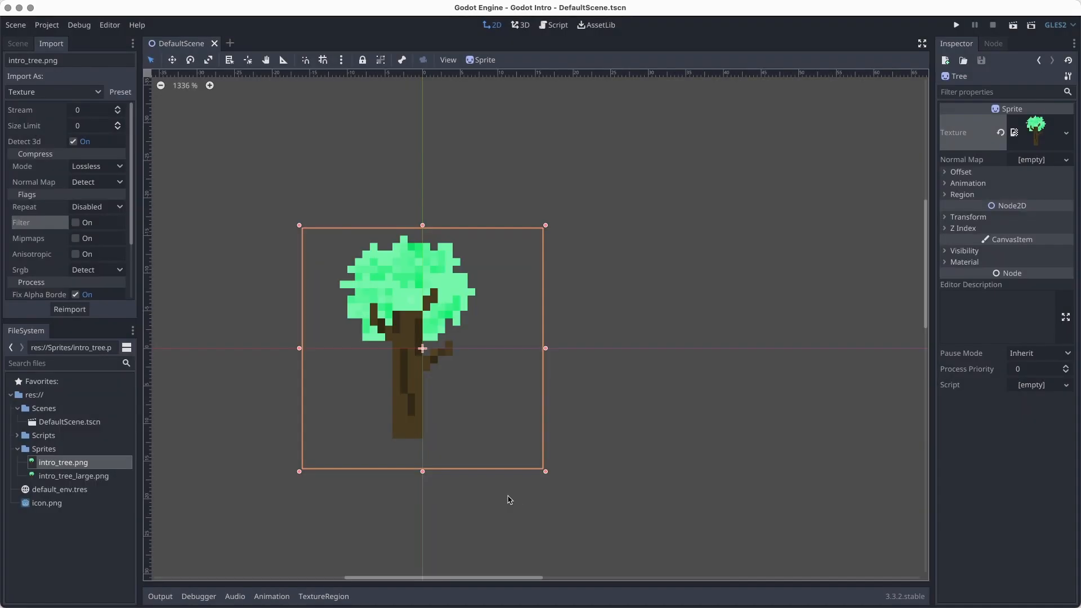
Duplicate the Tree sprite and place the copy about 53 px to the right of the original
{"action": "right_click", "coordinate": [80, 110]}
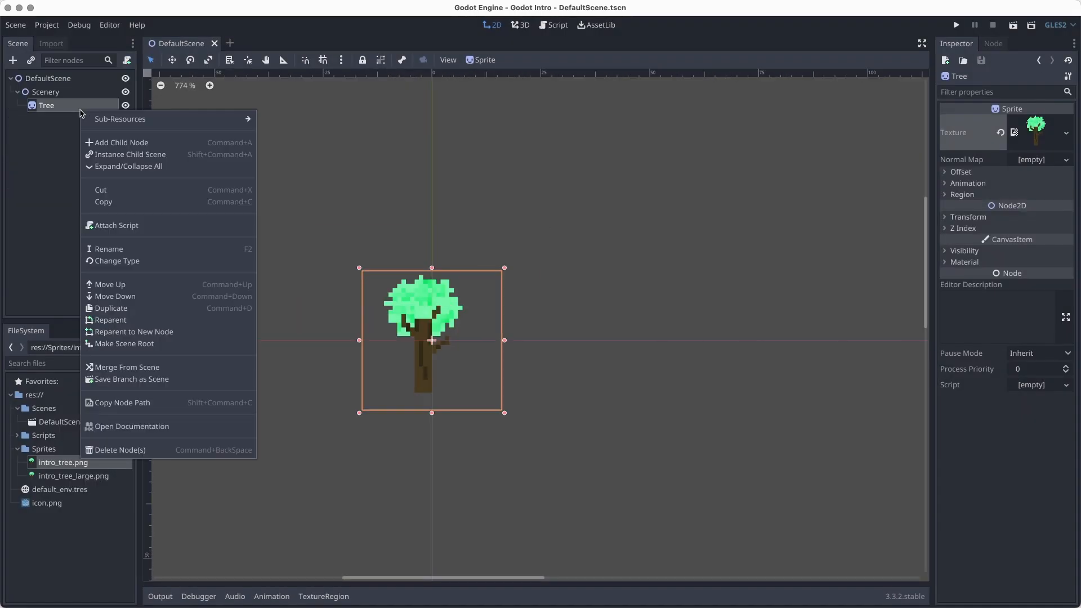
{"action": "left_click", "coordinate": [132, 308]}
{"action": "left_click", "coordinate": [514, 345]}
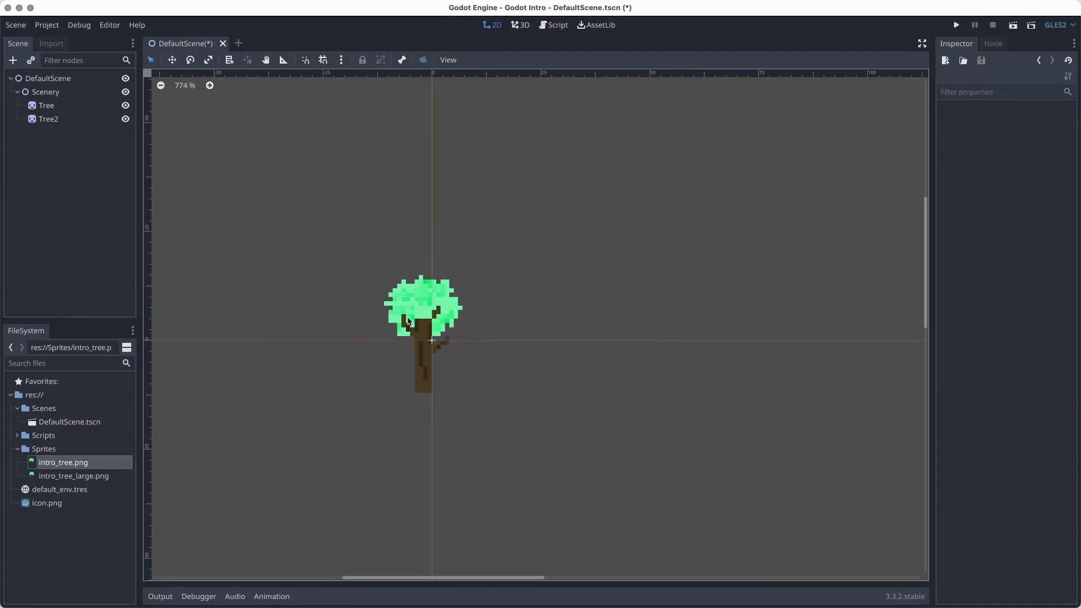
{"action": "left_click", "coordinate": [423, 333]}
{"action": "left_click_drag", "start_coordinate": [423, 333], "coordinate": [663, 342]}
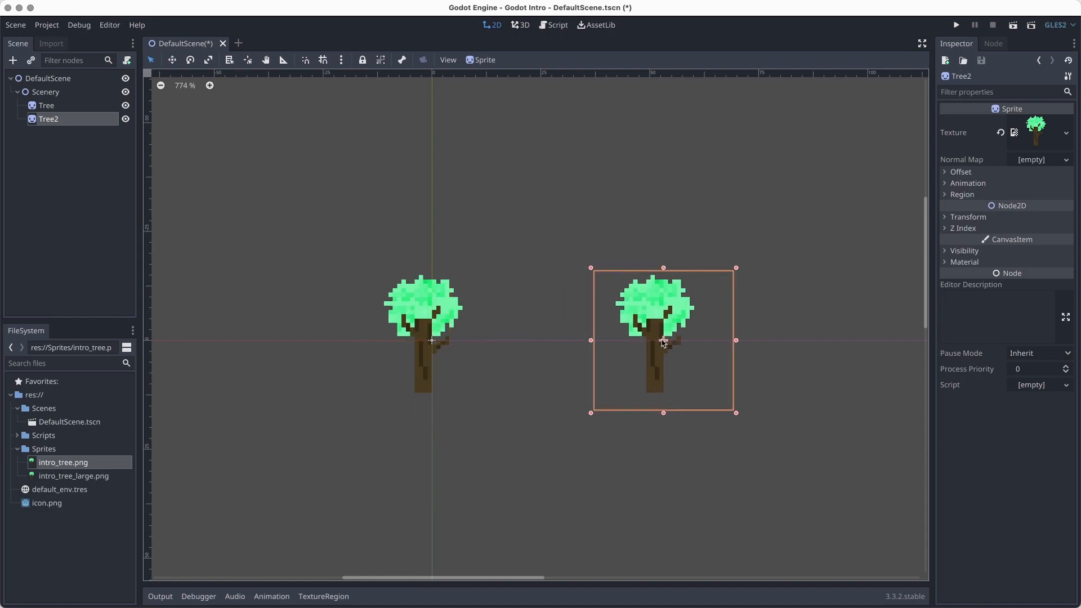
Duplicate Tree and Tree2 together and place the copies below and to the left of the originals
{"action": "left_click", "coordinate": [42, 149]}
{"action": "left_click", "coordinate": [429, 339]}
{"action": "left_click", "coordinate": [42, 158]}
{"action": "left_click", "coordinate": [48, 109]}
{"action": "left_click", "coordinate": [47, 120], "text": "shift"}
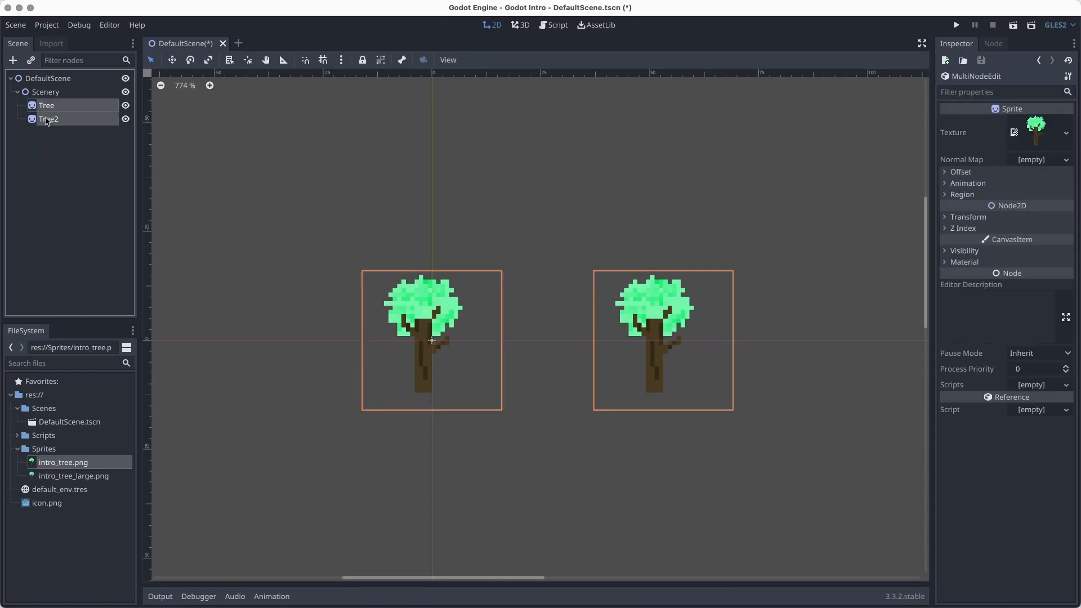
{"action": "key", "text": "ctrl+d"}
{"action": "left_click_drag", "start_coordinate": [429, 340], "coordinate": [309, 489]}
{"action": "scroll", "coordinate": [326, 332], "scroll_direction": "down", "scroll_amount": 3}
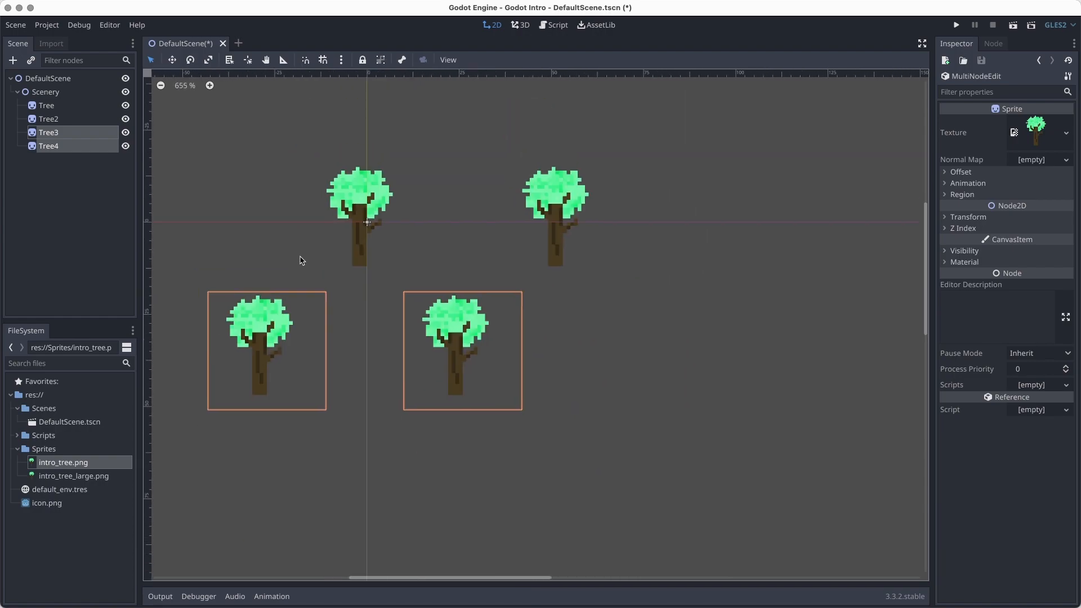
{"action": "scroll", "coordinate": [599, 205], "scroll_direction": "up", "scroll_amount": 2}
{"action": "left_click_drag", "start_coordinate": [630, 182], "coordinate": [157, 458]}
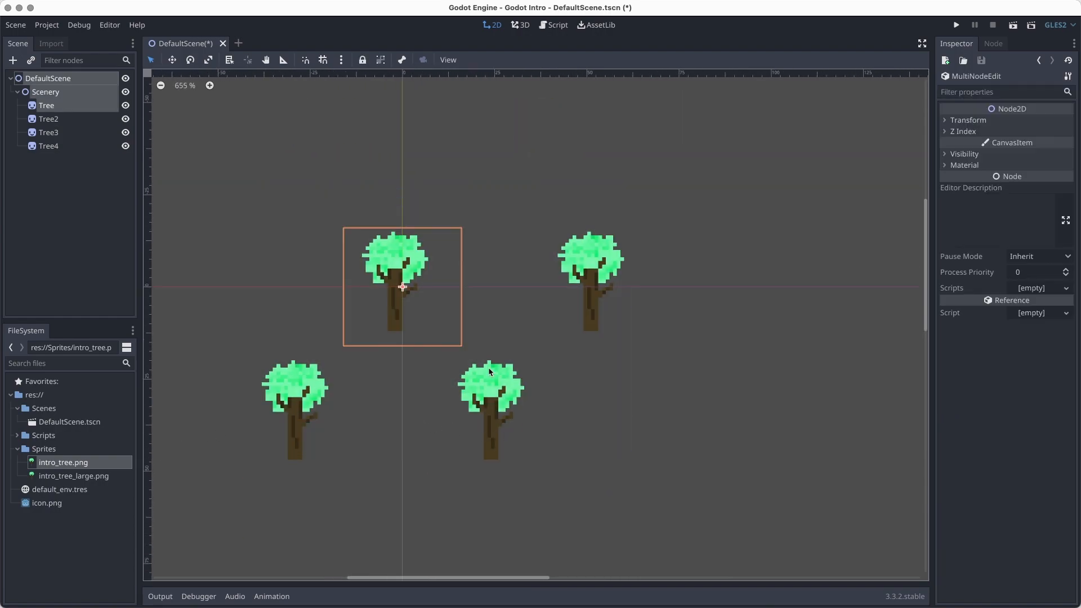
{"action": "left_click", "coordinate": [57, 155]}
{"action": "left_click", "coordinate": [50, 79]}
{"action": "left_click", "coordinate": [51, 92]}
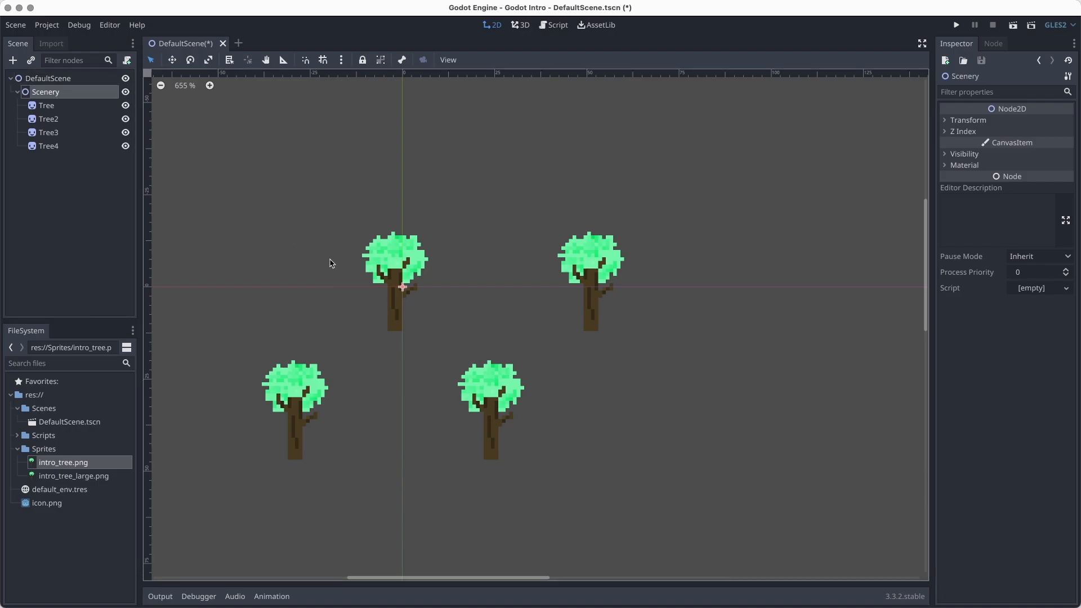
{"action": "key", "text": "ctrl+d"}
{"action": "key", "text": "super+z"}
Switch to the blank black drawing canvas and handwrite the heading "node hierarchy"
{"action": "left_click", "coordinate": [83, 222]}
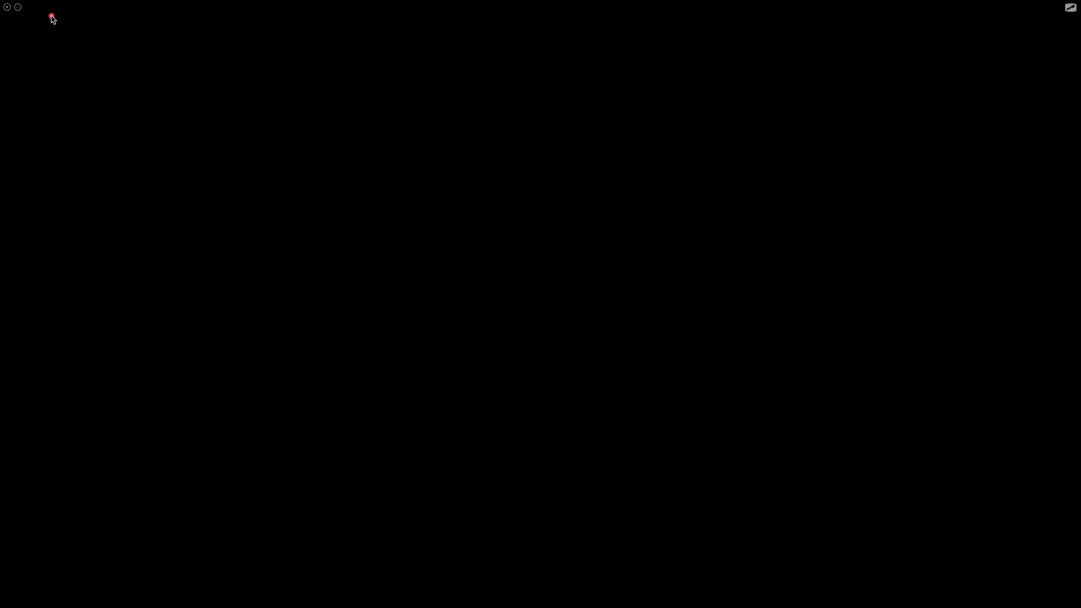
{"action": "mouse_move", "coordinate": [39, 15]}
{"action": "left_mouse_down"}
{"action": "mouse_move", "coordinate": [38, 34]}
{"action": "mouse_move", "coordinate": [137, 27]}
{"action": "mouse_move", "coordinate": [168, 48]}
{"action": "mouse_move", "coordinate": [174, 13]}
{"action": "mouse_move", "coordinate": [202, 23]}
{"action": "mouse_move", "coordinate": [170, 12]}
{"action": "mouse_move", "coordinate": [263, 36]}
{"action": "mouse_move", "coordinate": [327, 32]}
{"action": "mouse_move", "coordinate": [347, 74]}
{"action": "left_mouse_up"}
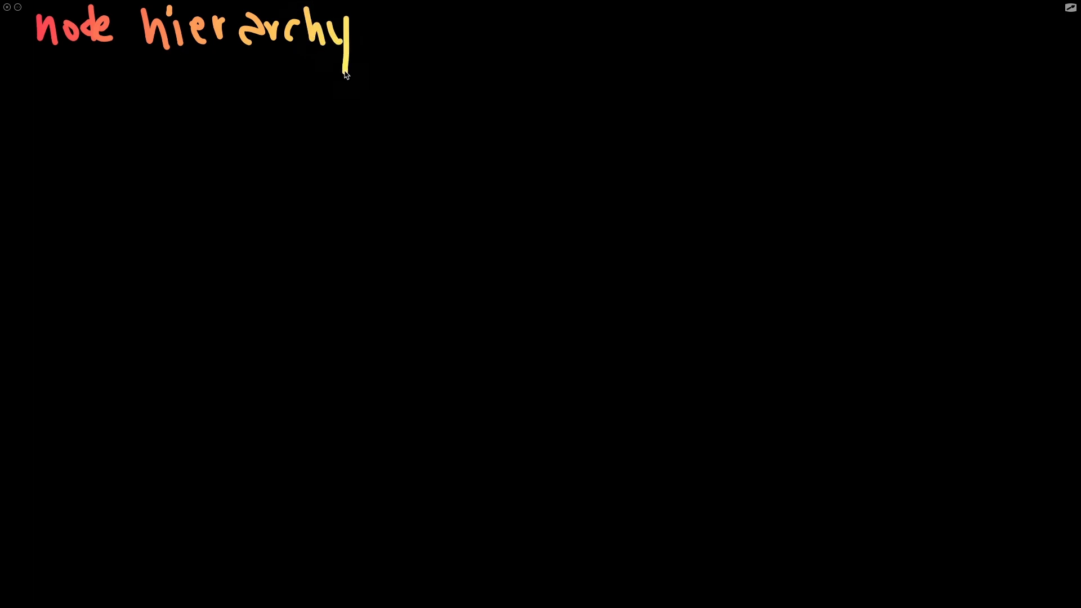
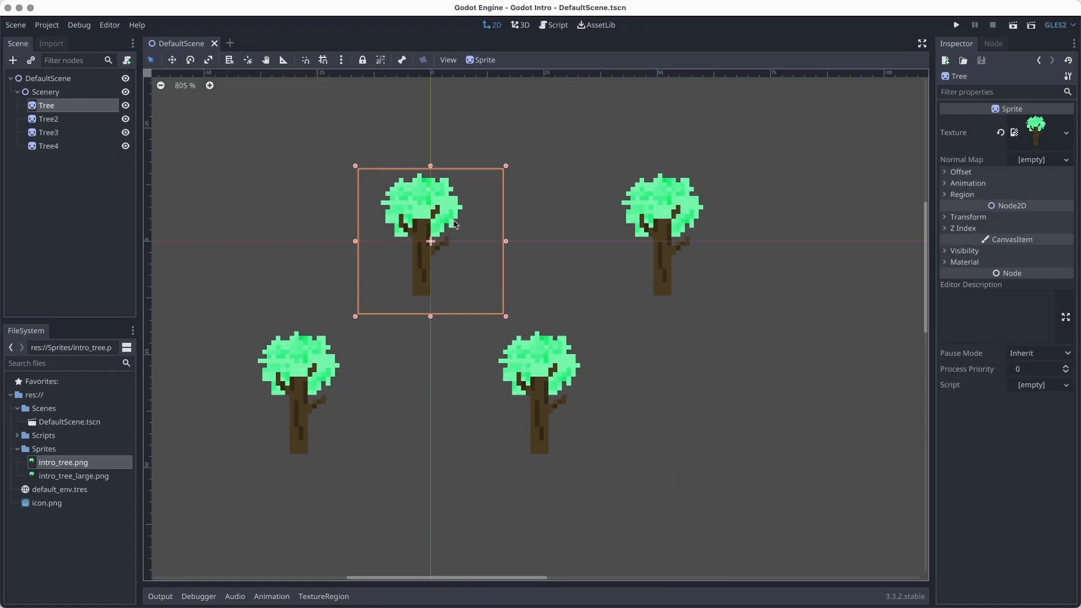
Nudge the Tree sprite slightly to the right and select Tree2, Tree4 and Tree3 one after another
{"action": "left_click_drag", "start_coordinate": [428, 243], "coordinate": [431, 244]}
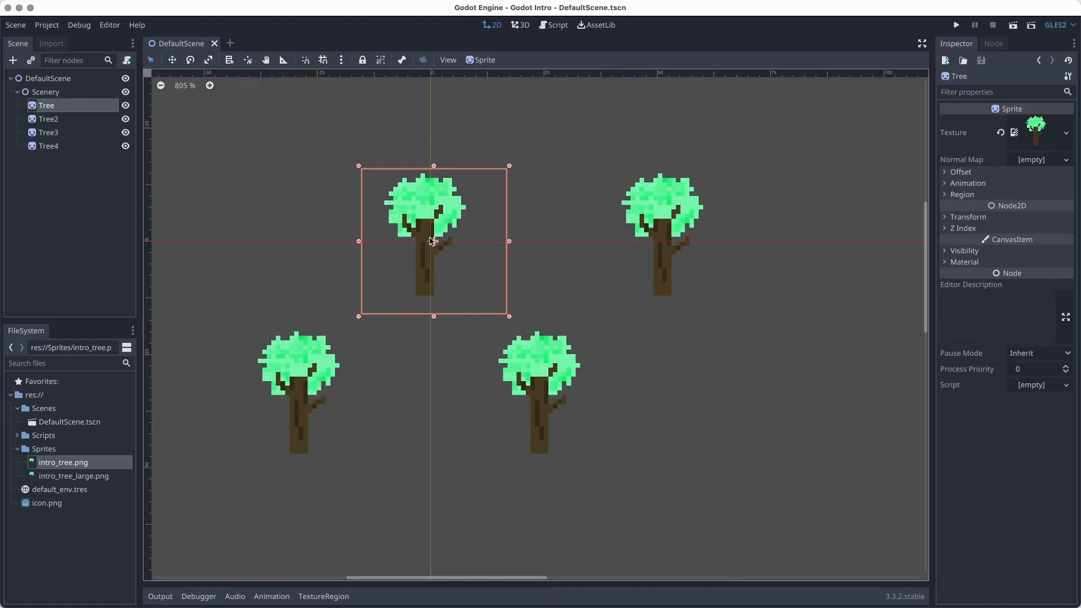
{"action": "left_click", "coordinate": [663, 249]}
{"action": "left_click", "coordinate": [556, 394]}
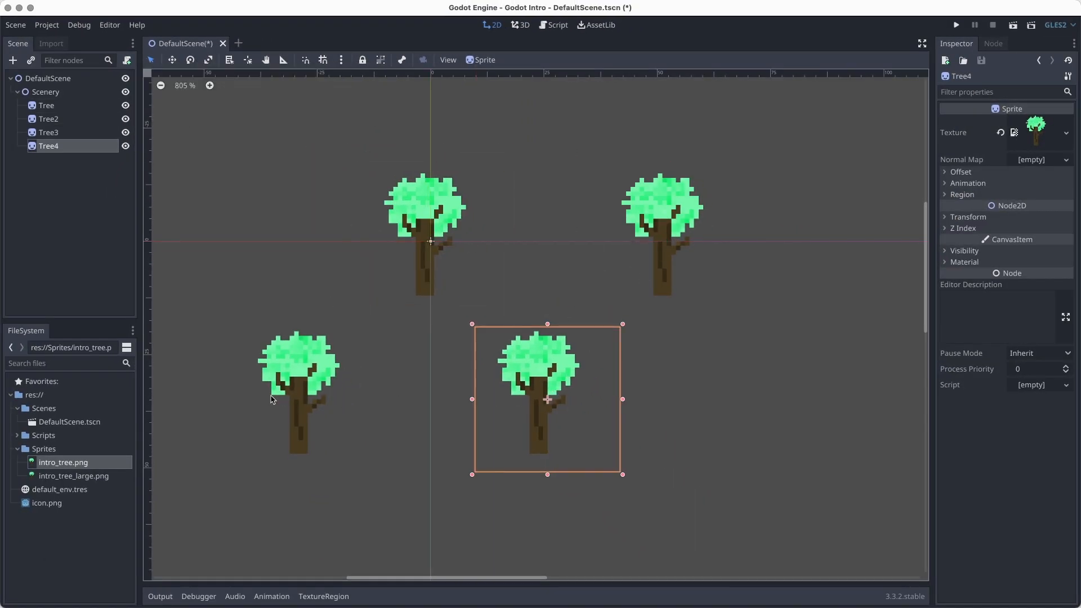
{"action": "left_click", "coordinate": [307, 400]}
Shift Tree3 slightly down and to the left using the Move tool
{"action": "left_click", "coordinate": [173, 60]}
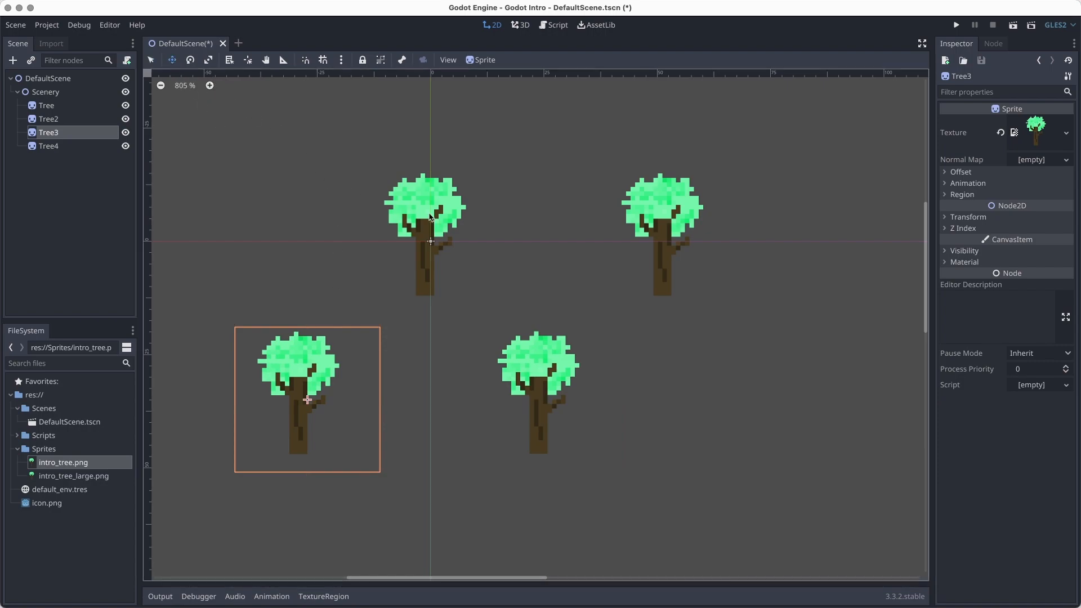
{"action": "left_click_drag", "start_coordinate": [302, 393], "coordinate": [257, 493]}
{"action": "left_click_drag", "start_coordinate": [442, 313], "coordinate": [468, 256]}
{"action": "mouse_move", "coordinate": [663, 217]}
{"action": "left_mouse_down"}
{"action": "mouse_move", "coordinate": [743, 234]}
{"action": "mouse_move", "coordinate": [663, 228]}
{"action": "left_mouse_up"}
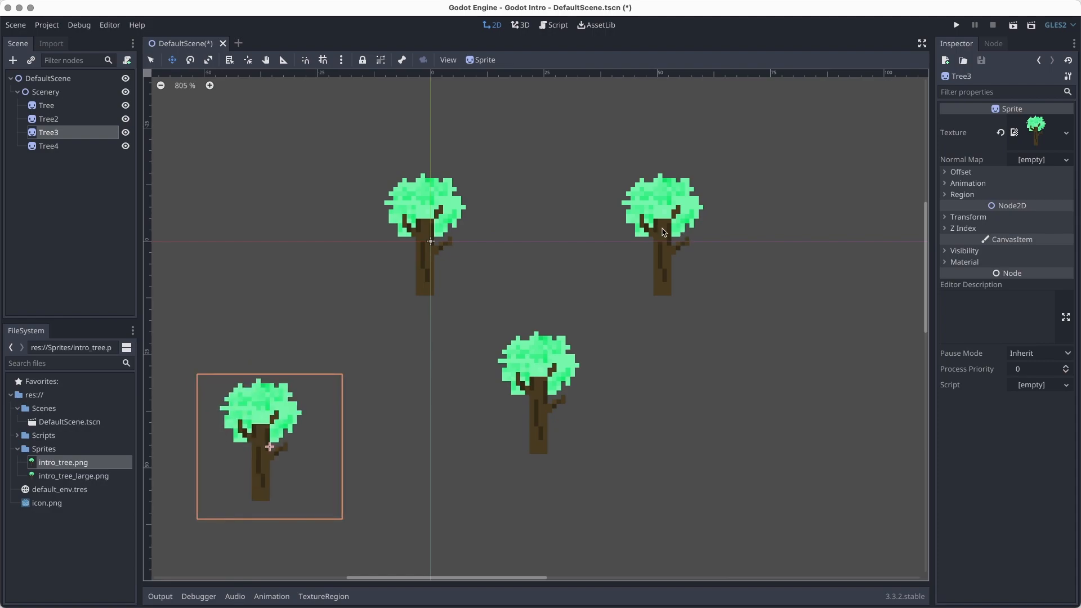
{"action": "left_click_drag", "start_coordinate": [507, 320], "coordinate": [543, 257]}
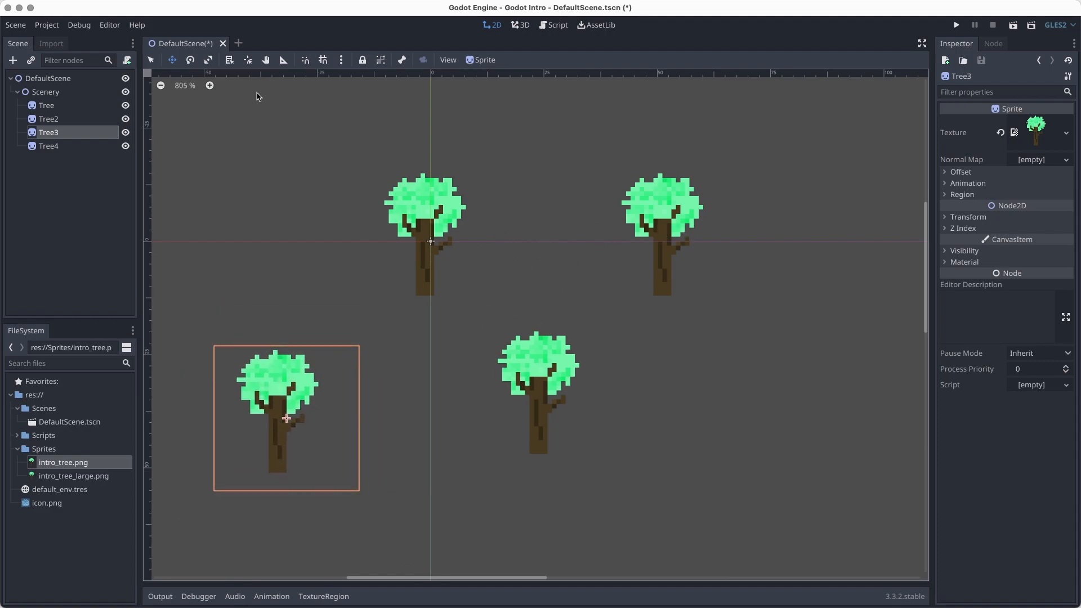
Try to rotate Tree3 with the Rotate tool and return to the Select tool
{"action": "left_click", "coordinate": [190, 59]}
{"action": "left_click_drag", "start_coordinate": [442, 337], "coordinate": [505, 332]}
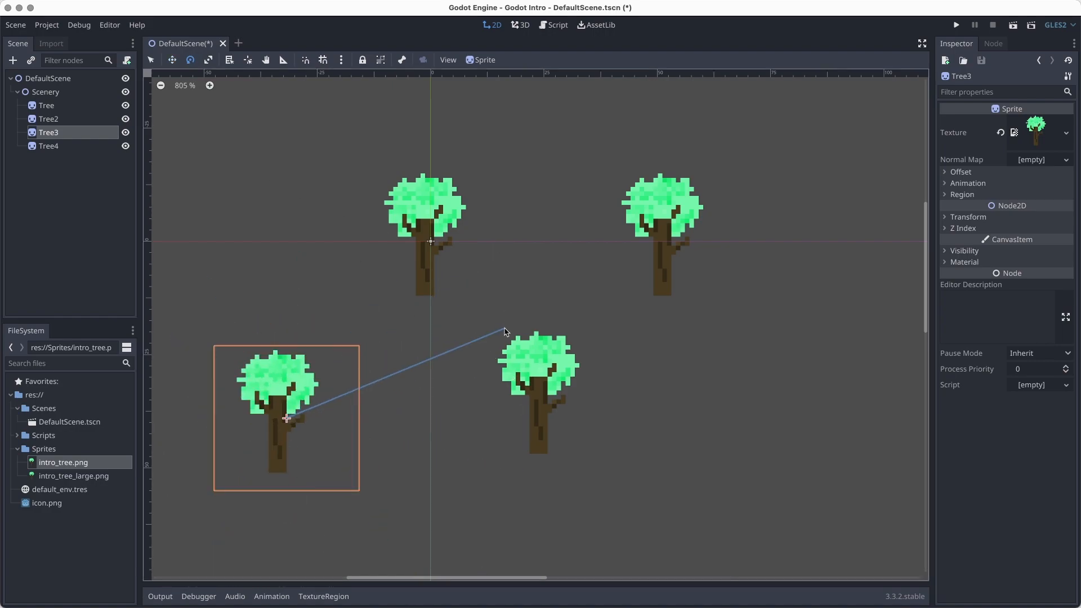
{"action": "left_click", "coordinate": [153, 62]}
Move Tree2 slightly left and down with the Move tool, and switch to the Scale tool
{"action": "left_click", "coordinate": [400, 198]}
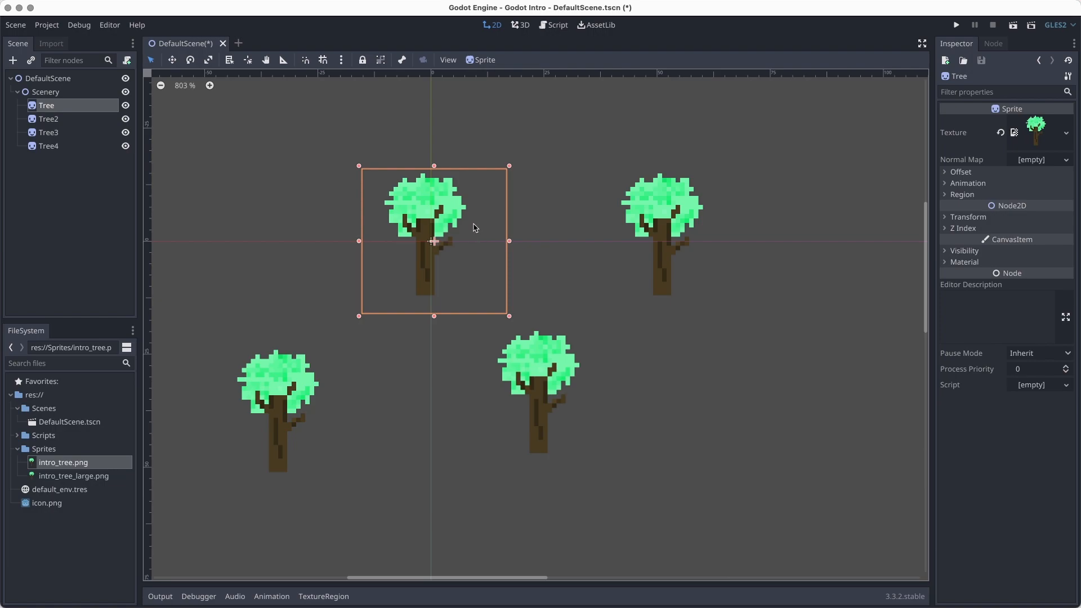
{"action": "key", "text": "q"}
{"action": "left_click", "coordinate": [647, 227]}
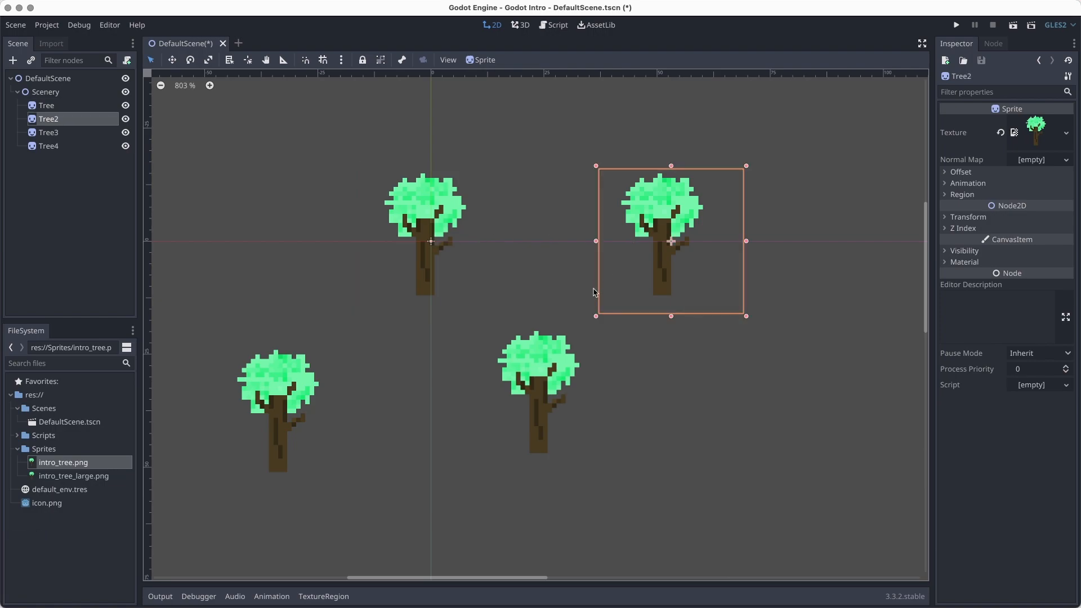
{"action": "key", "text": "w"}
{"action": "left_click_drag", "start_coordinate": [716, 250], "coordinate": [654, 238]}
{"action": "key", "text": "e"}
{"action": "key", "text": "s"}
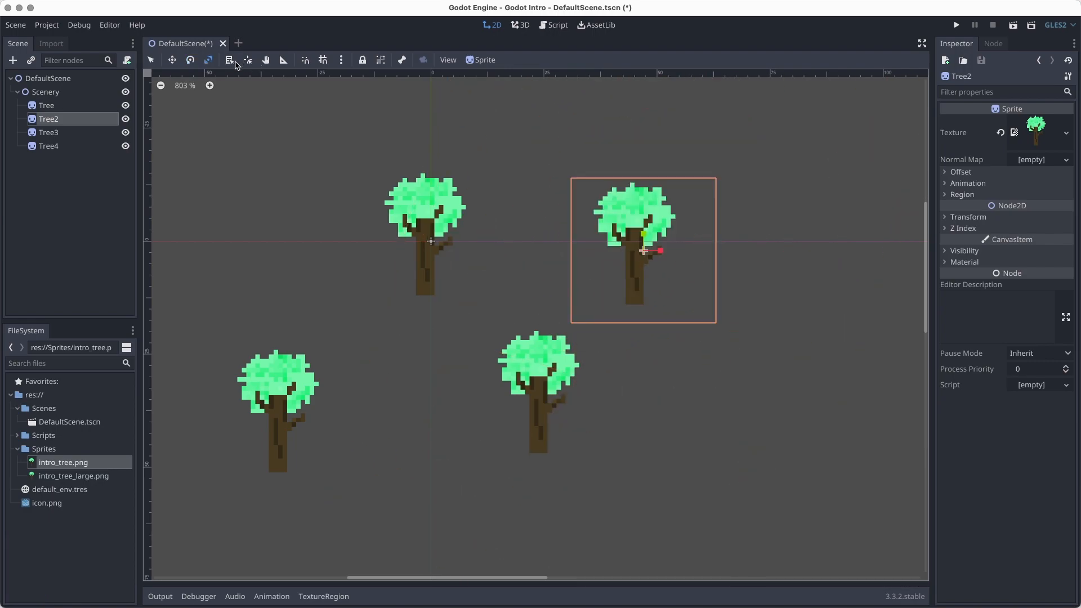
Pick the Tree node from the list of overlapping nodes at the origin using the list selection tool
{"action": "left_click", "coordinate": [234, 63]}
{"action": "left_click", "coordinate": [152, 61]}
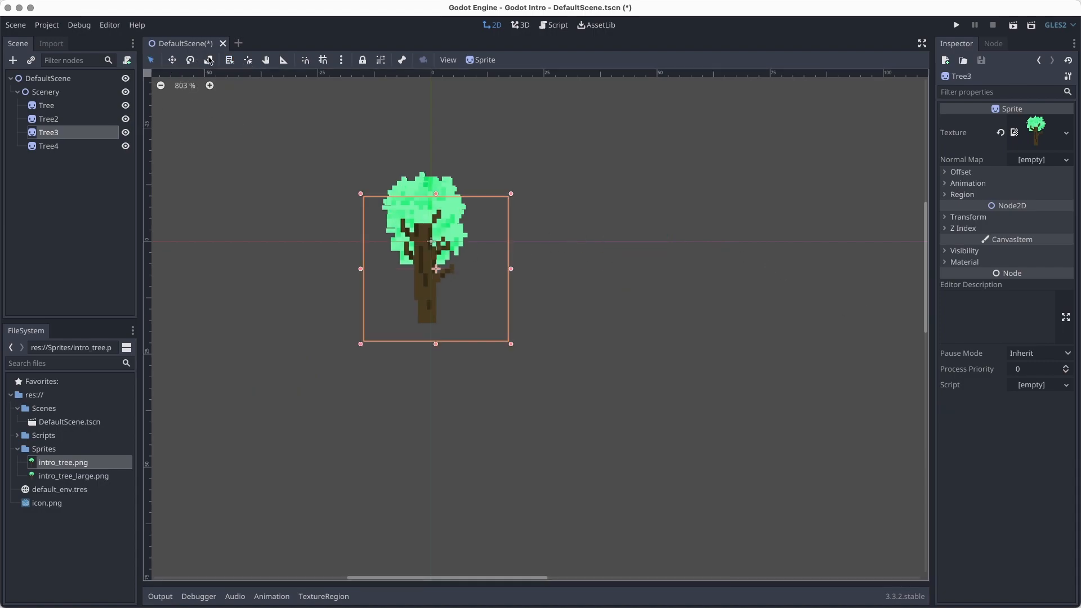
{"action": "left_click", "coordinate": [229, 62]}
{"action": "left_click", "coordinate": [431, 241]}
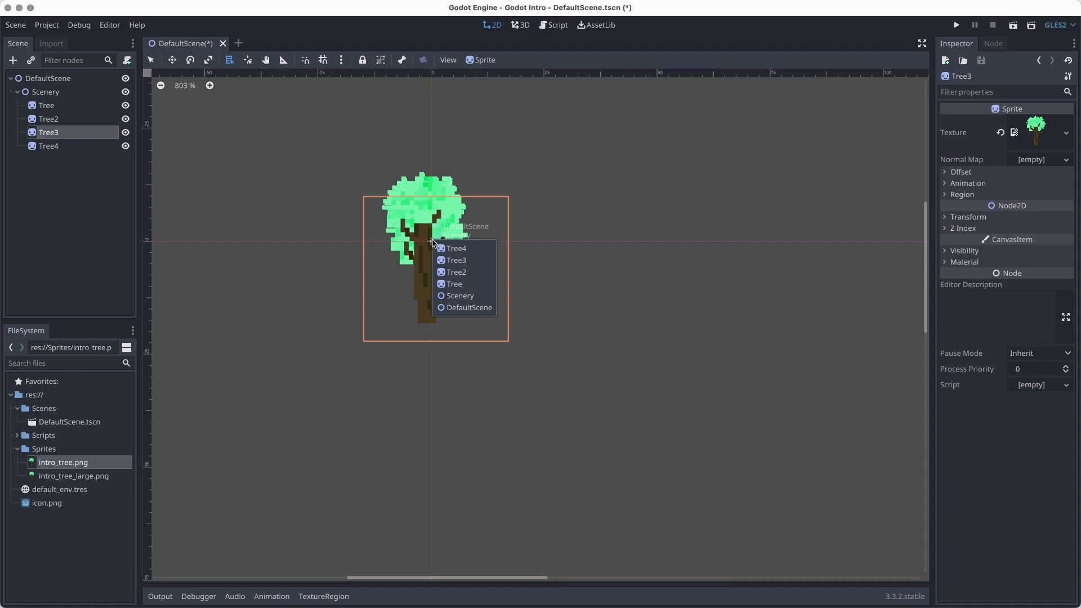
{"action": "left_click", "coordinate": [463, 284]}
List the overlapping trees again, try moving Tree away from the stack, and undo the tree moves
{"action": "left_click", "coordinate": [433, 243]}
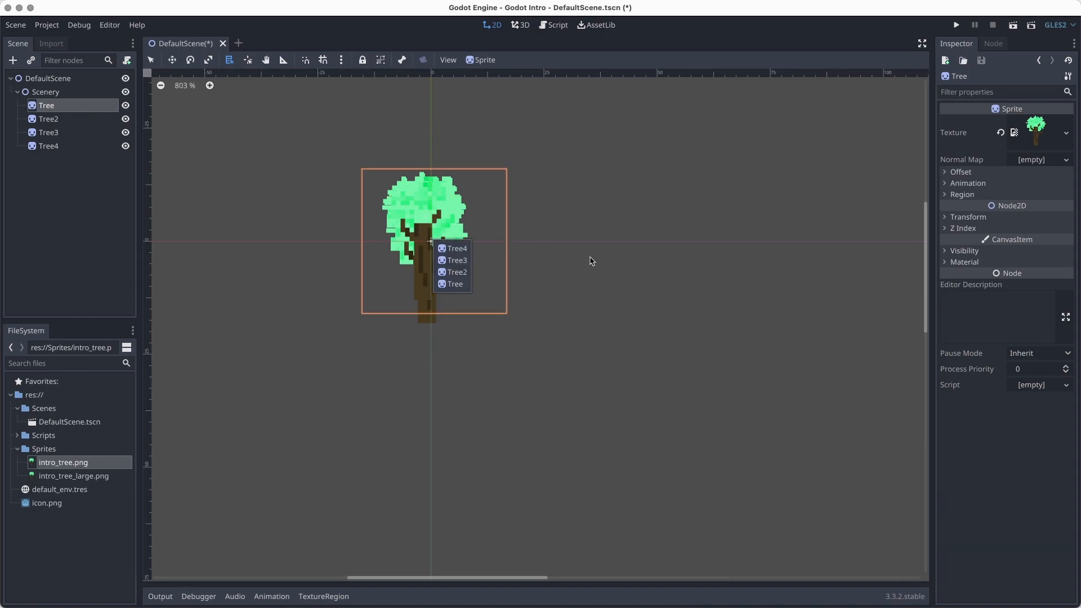
{"action": "left_click", "coordinate": [459, 274]}
{"action": "key", "text": "w"}
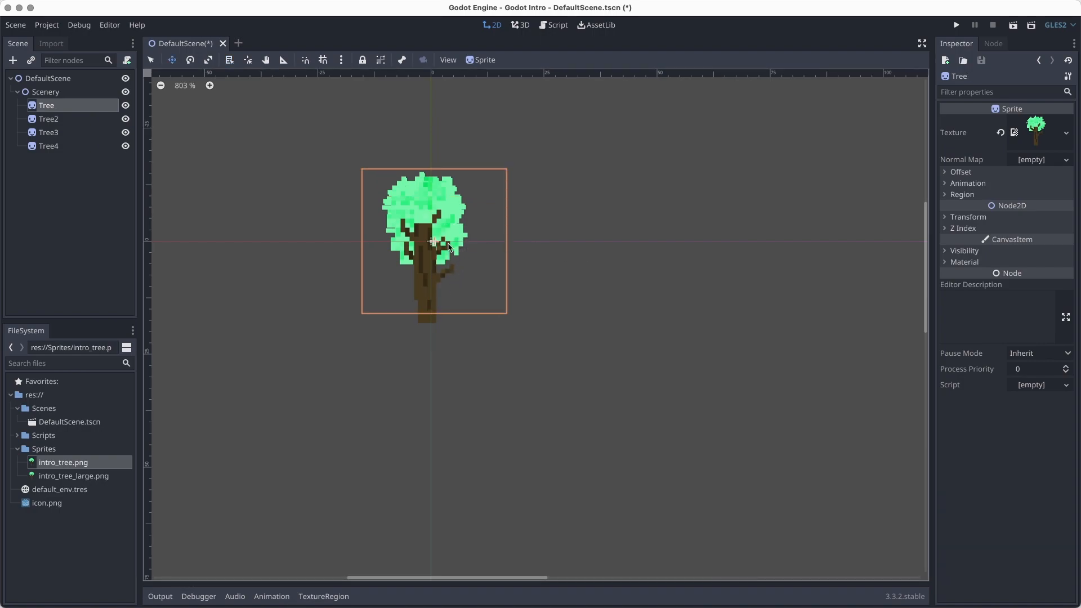
{"action": "left_click_drag", "start_coordinate": [439, 246], "coordinate": [656, 272]}
{"action": "key", "text": "super+z"}
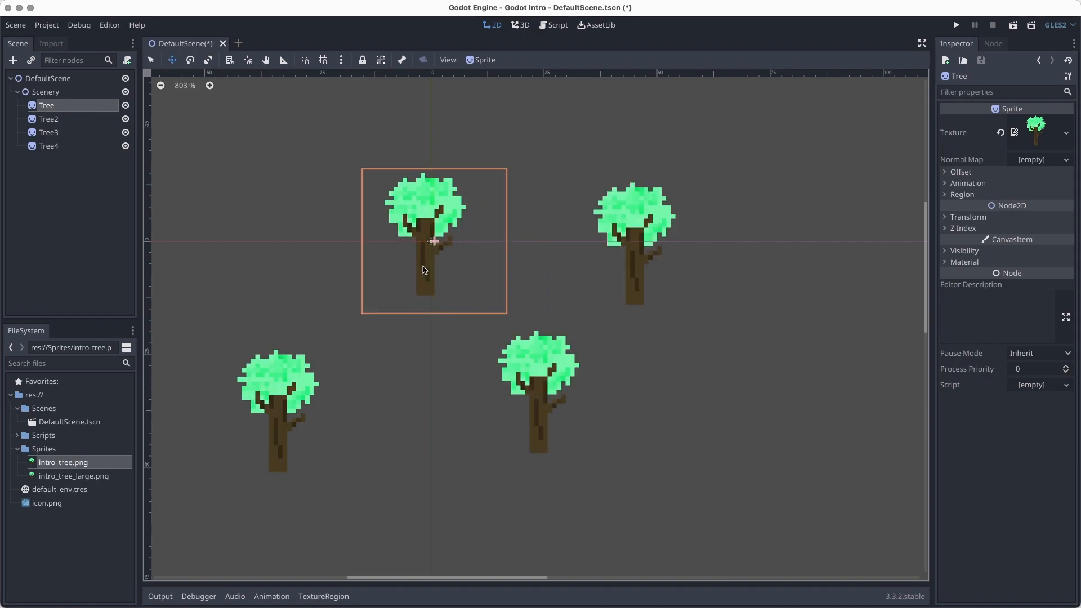
Try rotating Tree around a pivot placed beside its upper-right foliage, and undo the rotation and pivot change
{"action": "left_click", "coordinate": [247, 61]}
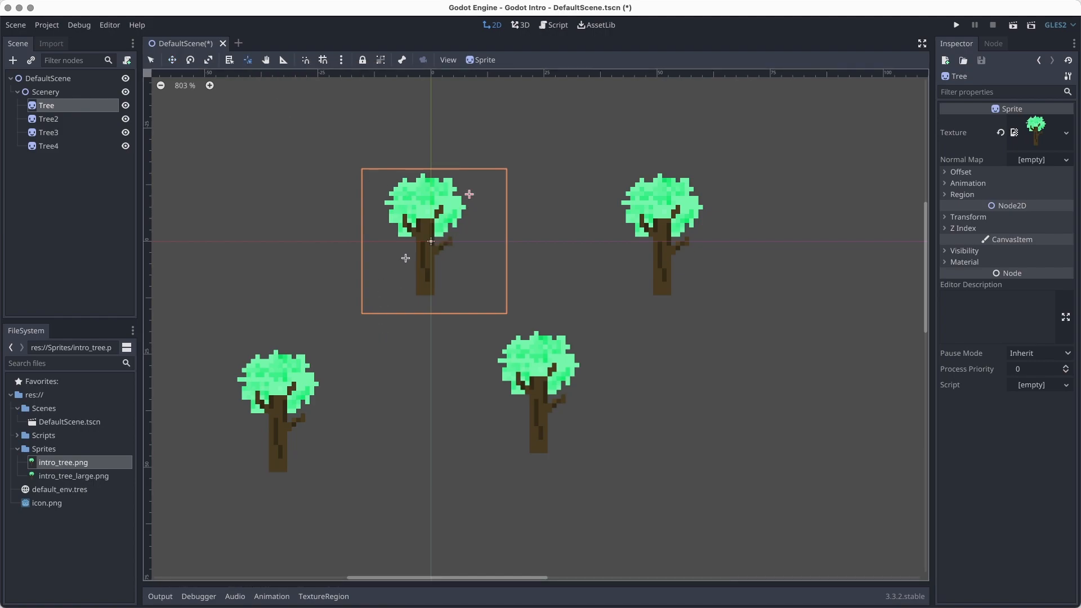
{"action": "key", "text": "e"}
{"action": "left_click_drag", "start_coordinate": [538, 222], "coordinate": [554, 176]}
{"action": "key", "text": "super+z"}
{"action": "left_click_drag", "start_coordinate": [468, 194], "coordinate": [444, 240]}
{"action": "key", "text": "super+z"}
Try rotating Tree around a pivot placed at the base of its trunk, and undo both changes
{"action": "left_click", "coordinate": [249, 60]}
{"action": "left_click_drag", "start_coordinate": [463, 205], "coordinate": [422, 294]}
{"action": "key", "text": "e"}
{"action": "left_click_drag", "start_coordinate": [483, 188], "coordinate": [470, 224]}
{"action": "key", "text": "super+z"}
{"action": "key", "text": "super+z"}
Turn on grid snapping and configure the grid step as 16 px by 16 px
{"action": "left_click", "coordinate": [267, 60]}
{"action": "left_click_drag", "start_coordinate": [470, 262], "coordinate": [447, 236]}
{"action": "left_click", "coordinate": [323, 60]}
{"action": "key", "text": "w"}
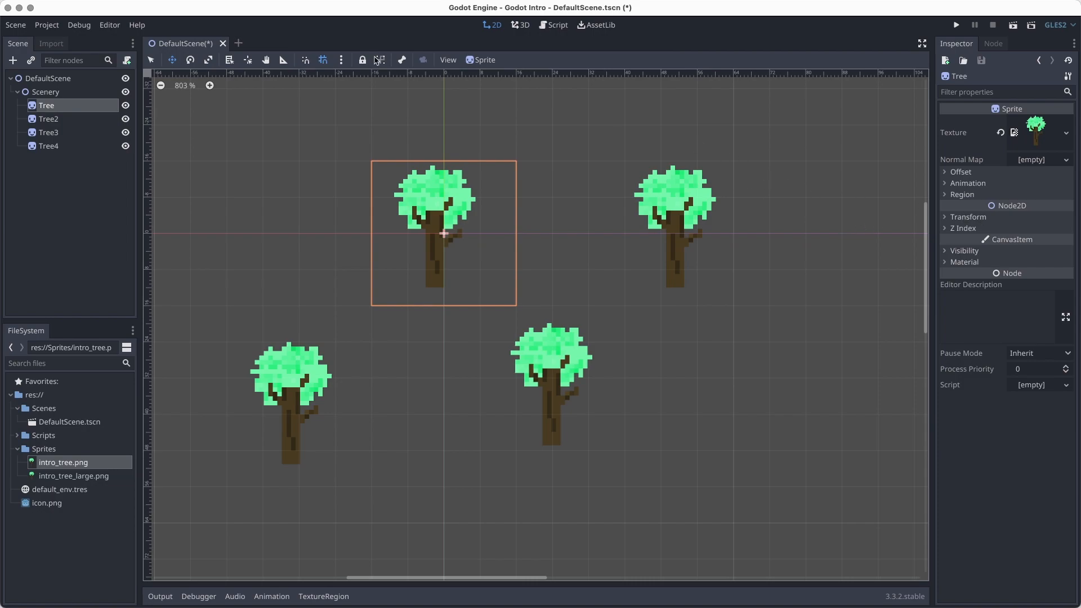
{"action": "left_click", "coordinate": [341, 60]}
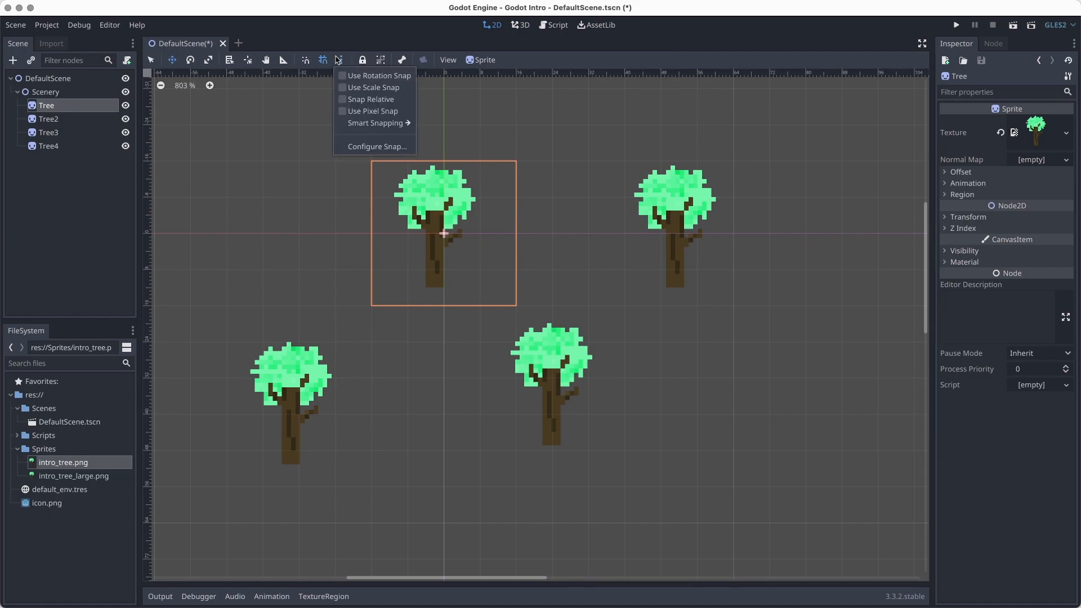
{"action": "left_click", "coordinate": [378, 147]}
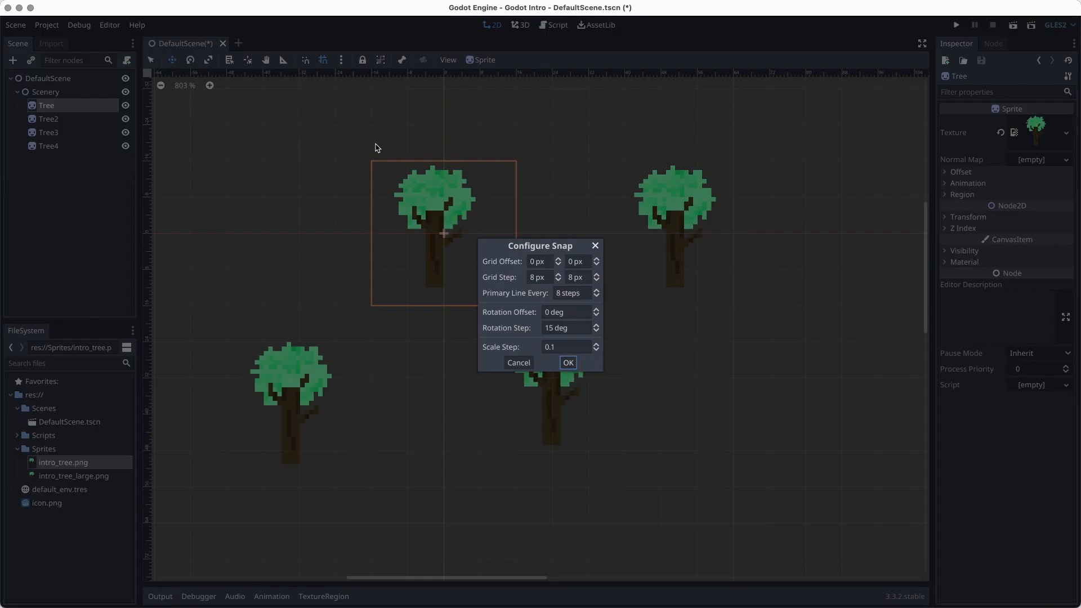
{"action": "left_click", "coordinate": [539, 278]}
{"action": "type", "text": "16"}
{"action": "left_click", "coordinate": [570, 278]}
{"action": "type", "text": "16"}
{"action": "left_click", "coordinate": [568, 363]}
Align the trees in two rows on the snapping grid and save the scene with grid snapping off
{"action": "mouse_move", "coordinate": [464, 251]}
{"action": "left_mouse_down"}
{"action": "mouse_move", "coordinate": [498, 242]}
{"action": "mouse_move", "coordinate": [429, 180]}
{"action": "mouse_move", "coordinate": [500, 327]}
{"action": "mouse_move", "coordinate": [428, 327]}
{"action": "mouse_move", "coordinate": [458, 235]}
{"action": "left_mouse_up"}
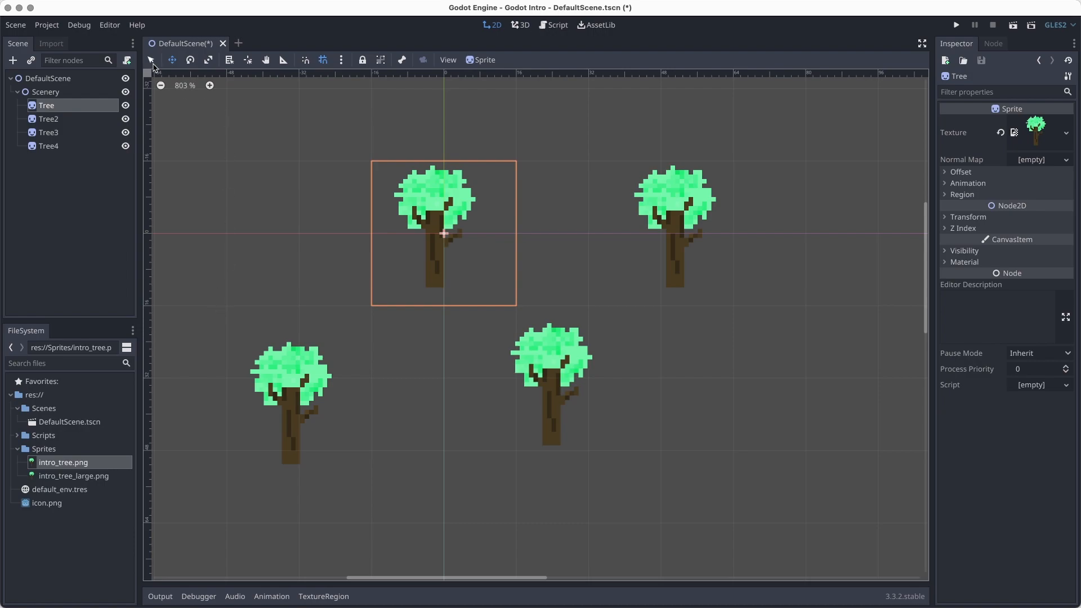
{"action": "left_click_drag", "start_coordinate": [275, 433], "coordinate": [323, 407]}
{"action": "left_click_drag", "start_coordinate": [553, 390], "coordinate": [568, 369]}
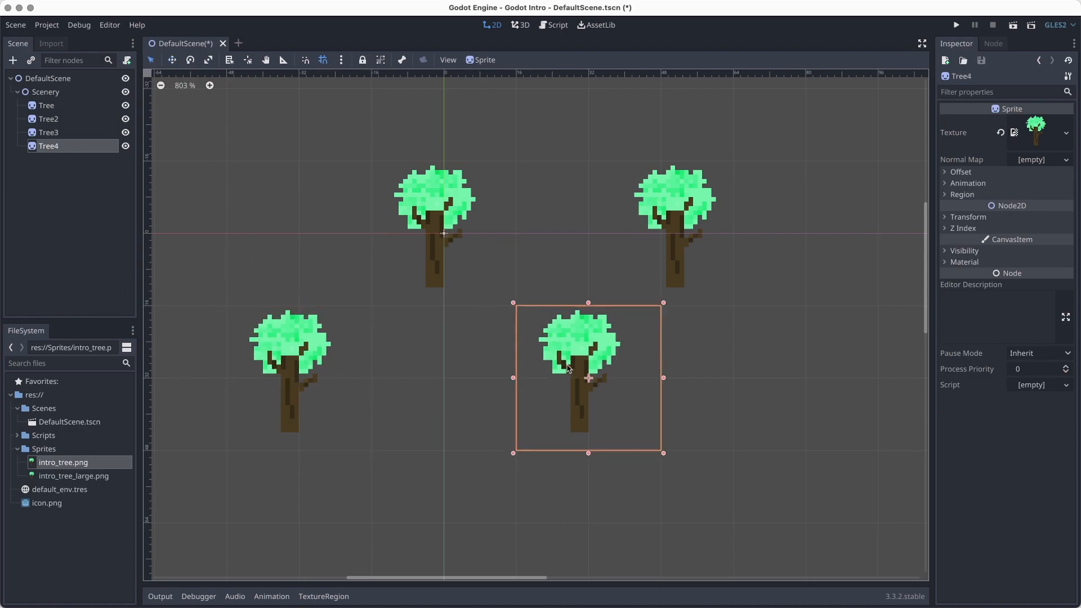
{"action": "left_click", "coordinate": [689, 246]}
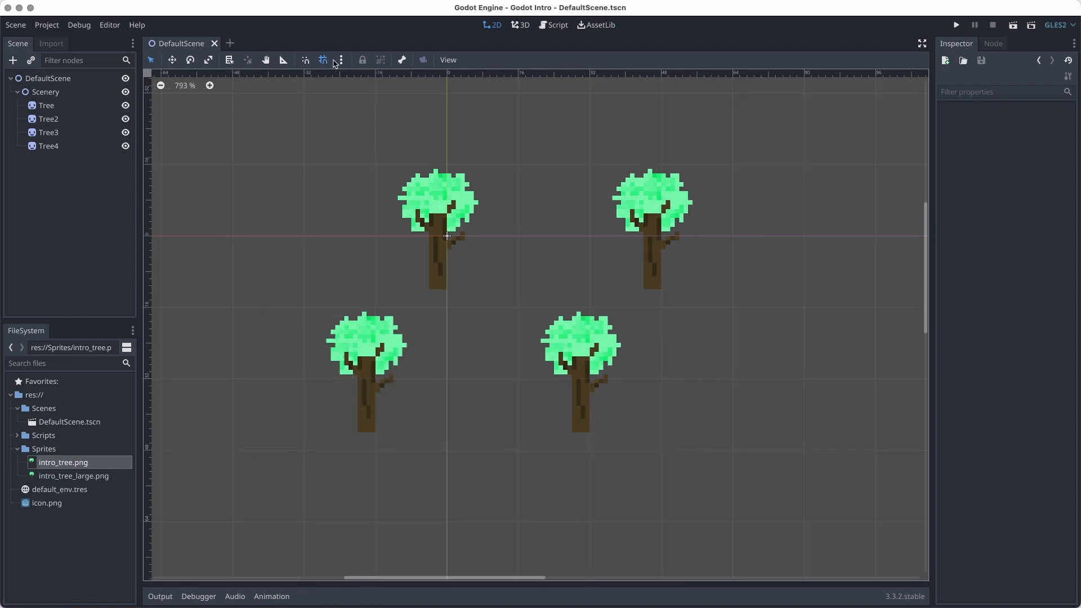
{"action": "left_click", "coordinate": [323, 60]}
{"action": "key", "text": "super+s"}
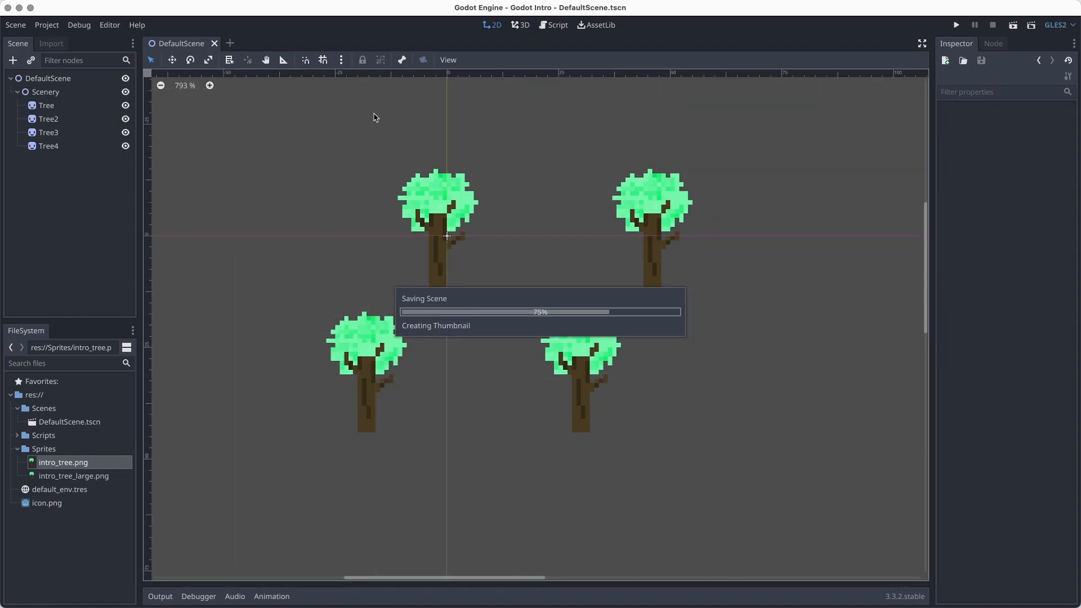
Lock the Tree node, try to select and move it in the viewport, and unlock it
{"action": "left_click", "coordinate": [456, 223]}
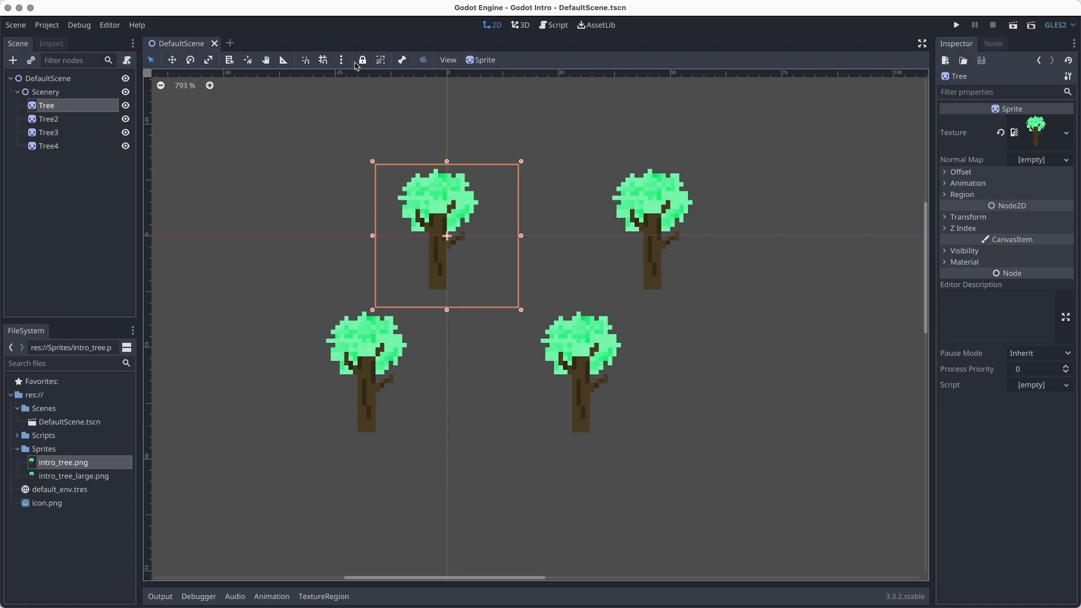
{"action": "left_click", "coordinate": [362, 60]}
{"action": "left_click", "coordinate": [443, 244]}
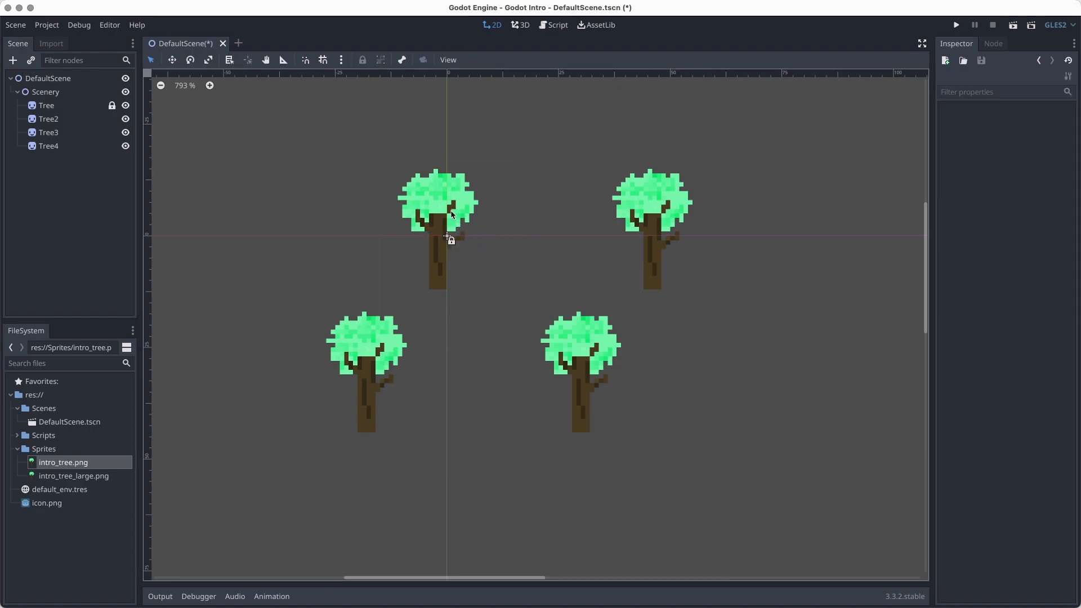
{"action": "mouse_move", "coordinate": [449, 236]}
{"action": "left_mouse_down"}
{"action": "mouse_move", "coordinate": [535, 204]}
{"action": "mouse_move", "coordinate": [465, 224]}
{"action": "left_mouse_up"}
{"action": "left_click", "coordinate": [67, 105]}
{"action": "left_click", "coordinate": [363, 60]}
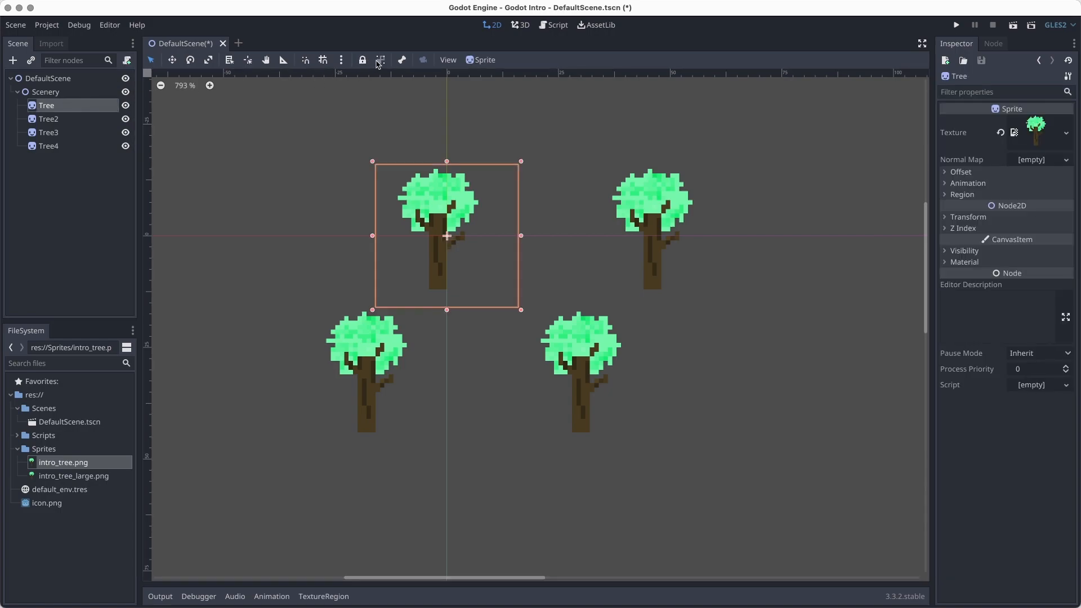
Try making Tree's children unselectable by grouping the node, and nudge Tree slightly in the viewport
{"action": "left_click", "coordinate": [381, 60]}
{"action": "left_click", "coordinate": [478, 254]}
{"action": "left_click", "coordinate": [423, 222]}
{"action": "left_click_drag", "start_coordinate": [423, 222], "coordinate": [438, 243]}
{"action": "left_click", "coordinate": [381, 60]}
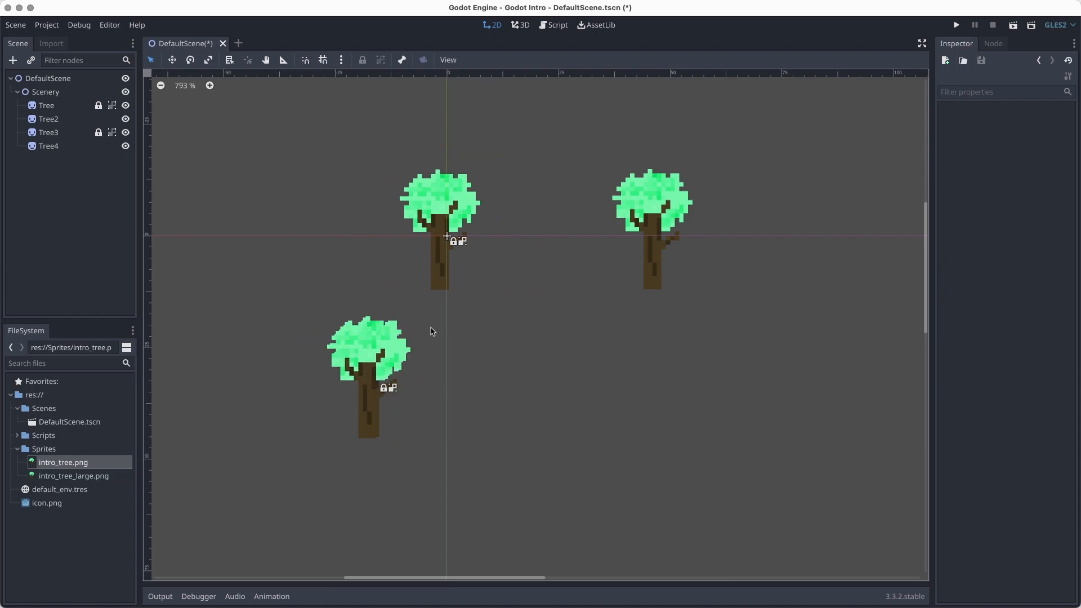
Undo the lock and group changes on Tree and Tree3, and save the scene
{"action": "key", "text": "super+z"}
{"action": "key", "text": "super+z"}
{"action": "key", "text": "super+z"}
{"action": "key", "text": "super+z"}
{"action": "key", "text": "super+z"}
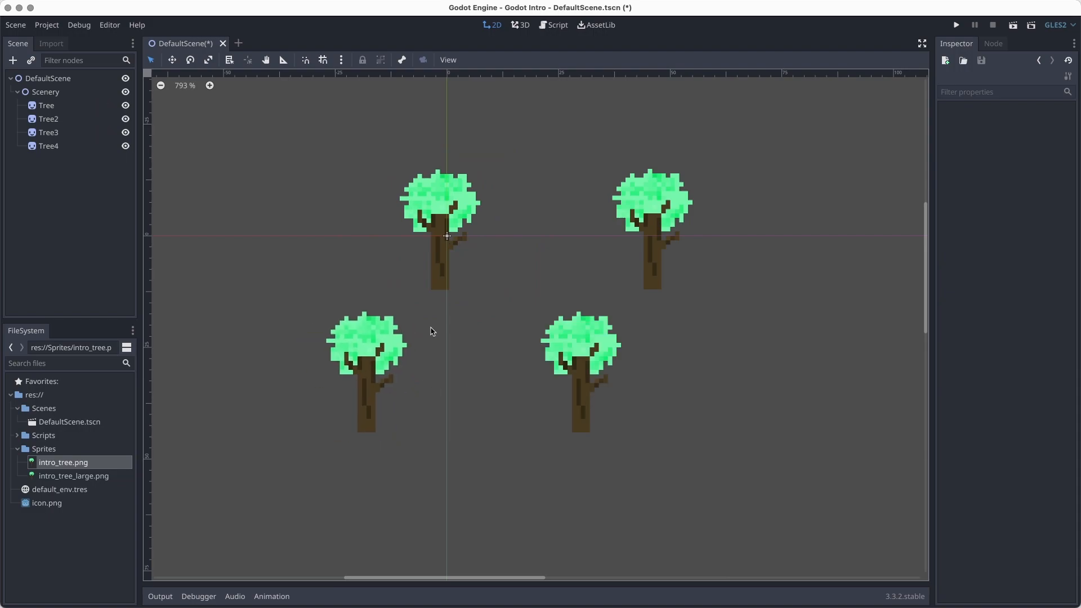
{"action": "key", "text": "super+s"}
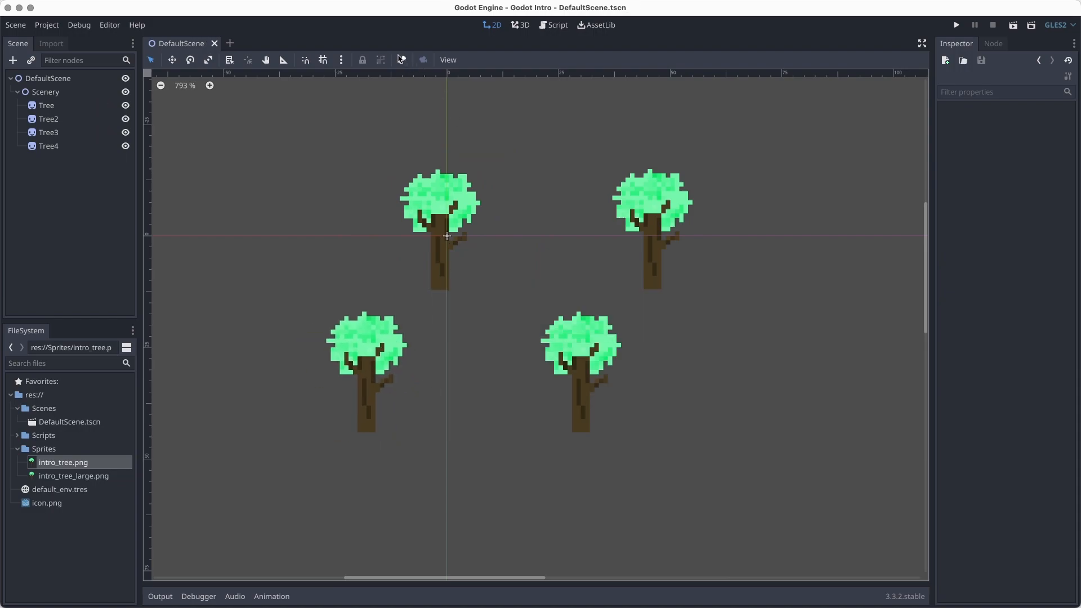
Select the Tree sprite near the origin and show its Offset properties
{"action": "scroll", "coordinate": [449, 241], "scroll_direction": "down", "scroll_amount": 1}
{"action": "left_click", "coordinate": [449, 241]}
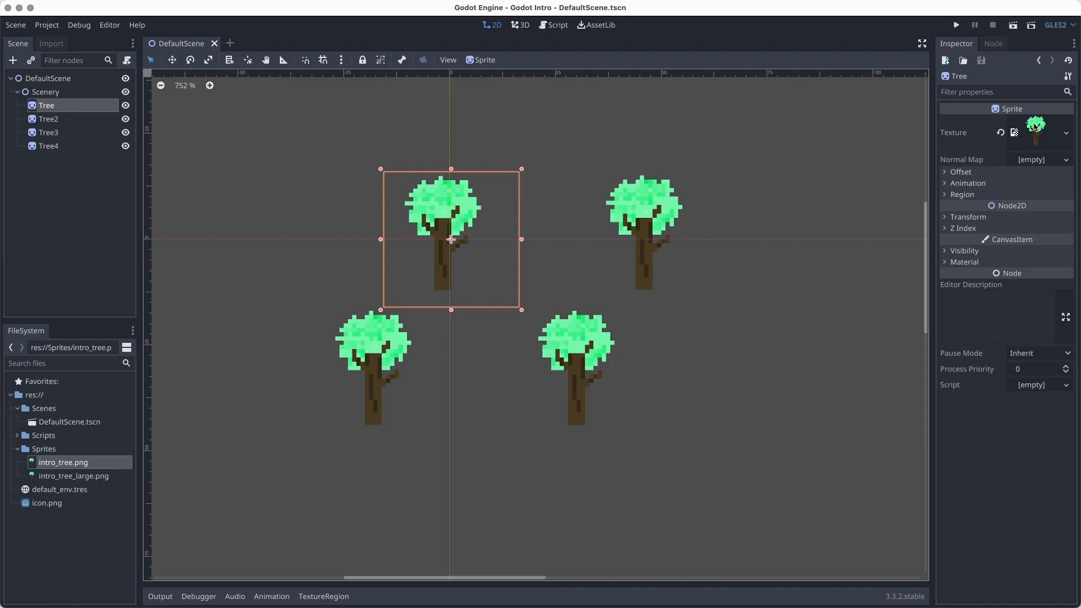
{"action": "left_click", "coordinate": [997, 173]}
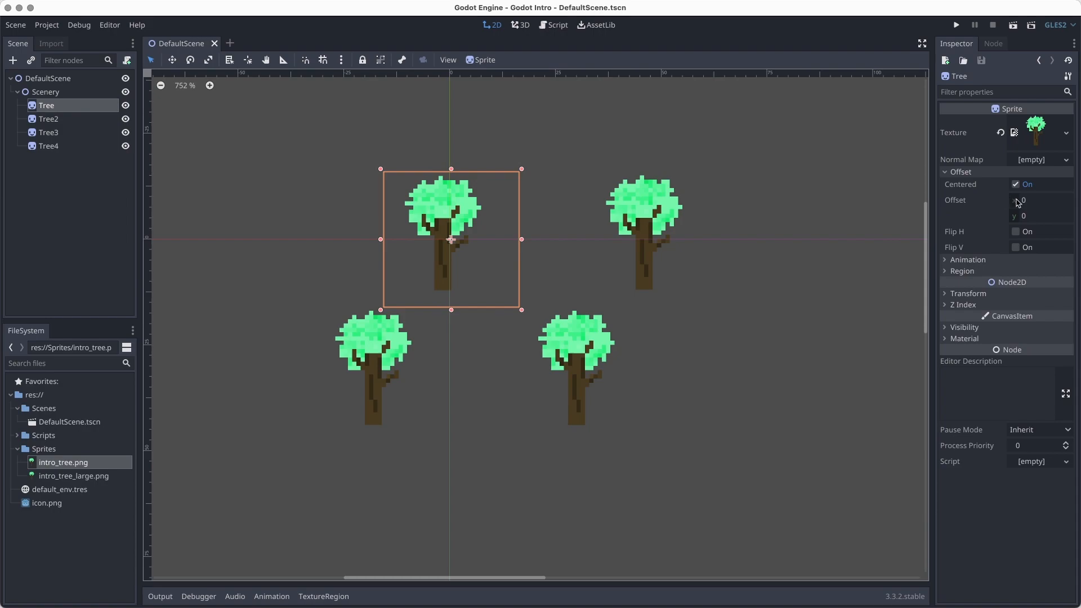
Try shifting Tree's offset and reset it, and toggle its horizontal and vertical flips on and off
{"action": "left_click_drag", "start_coordinate": [1018, 202], "coordinate": [1046, 218]}
{"action": "left_click", "coordinate": [1002, 200]}
{"action": "left_click", "coordinate": [1018, 232]}
{"action": "left_click", "coordinate": [1019, 233]}
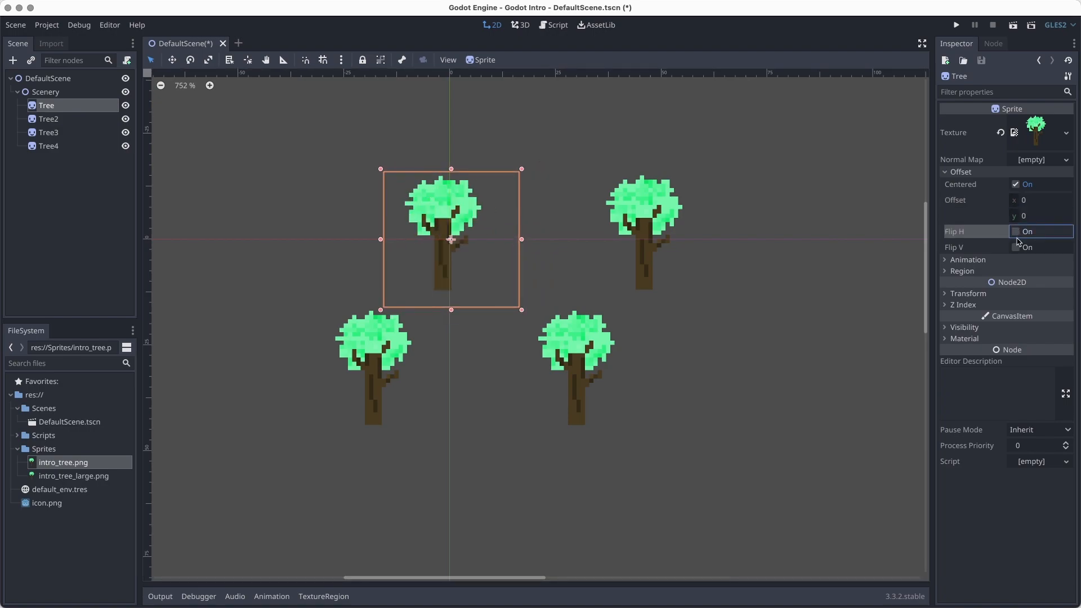
{"action": "left_click", "coordinate": [1019, 248]}
{"action": "left_click", "coordinate": [1020, 248]}
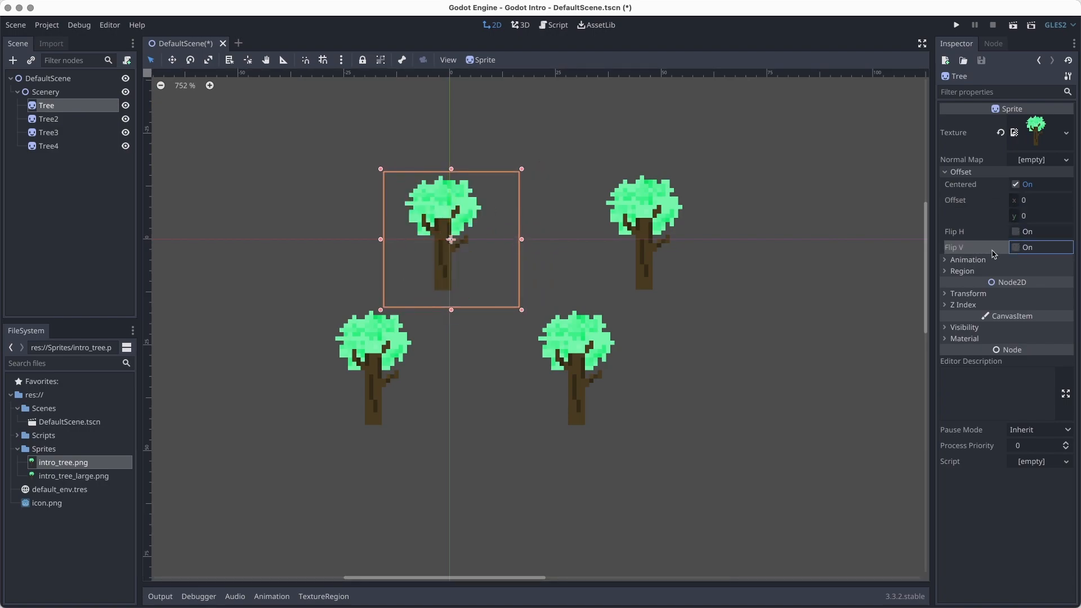
Look through Tree's Animation and Region properties, collapsing each section after viewing it
{"action": "left_click", "coordinate": [969, 172]}
{"action": "left_click", "coordinate": [969, 184]}
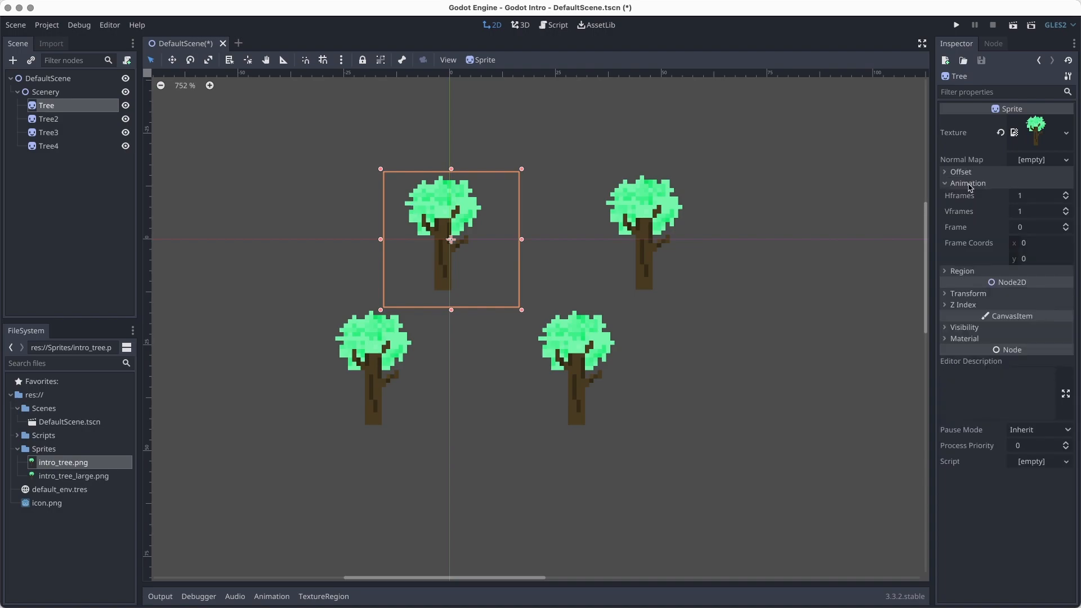
{"action": "left_click", "coordinate": [975, 184]}
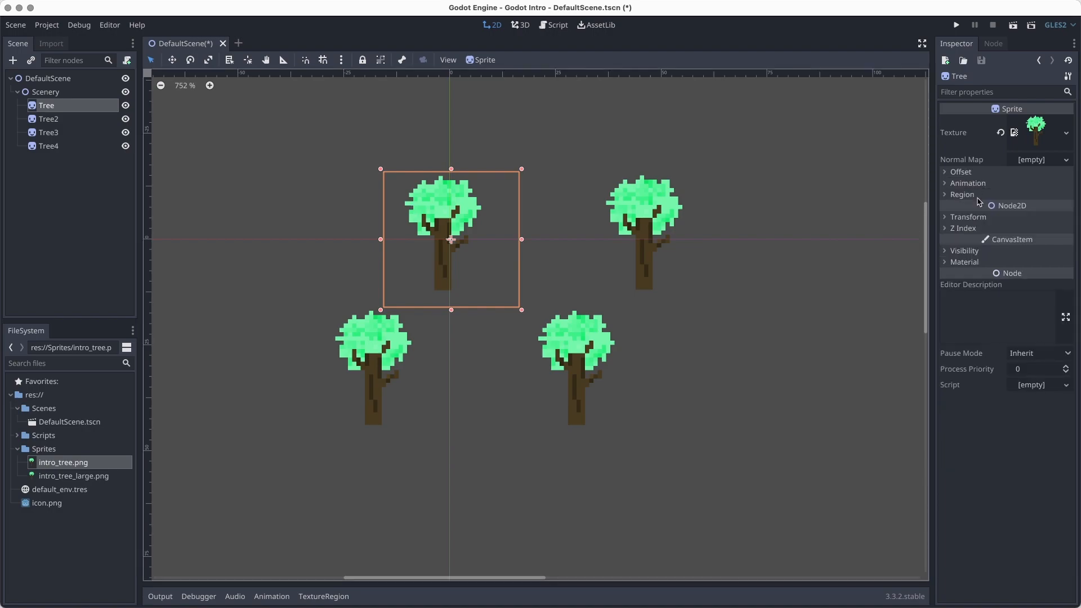
{"action": "left_click", "coordinate": [978, 197]}
{"action": "left_click", "coordinate": [976, 196]}
Reset Tree's position to 0, 0 in its Transform properties and save the scene
{"action": "left_click", "coordinate": [966, 218]}
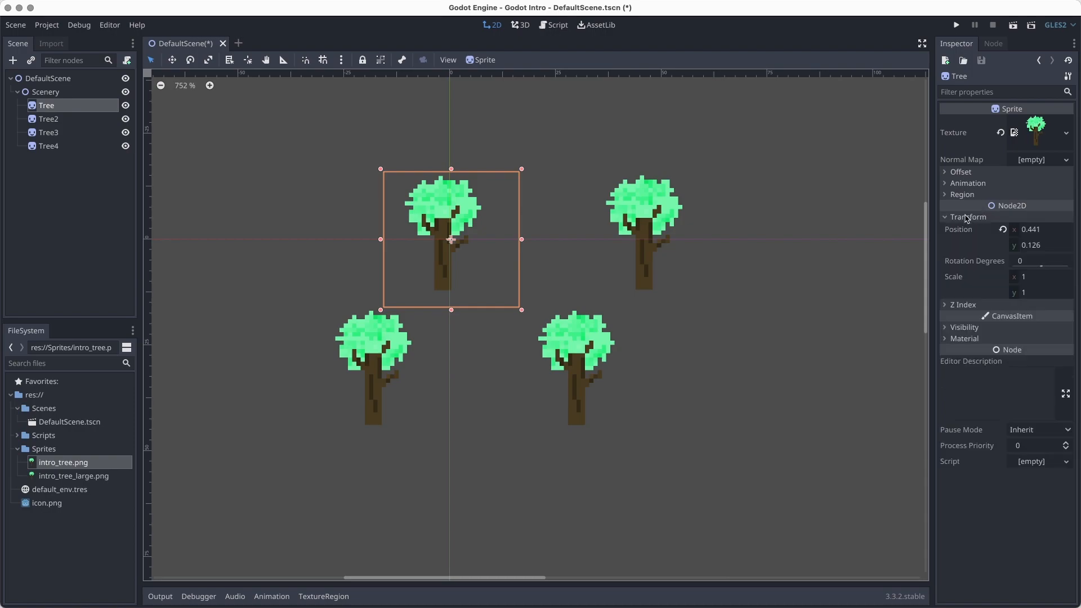
{"action": "left_click", "coordinate": [1003, 230]}
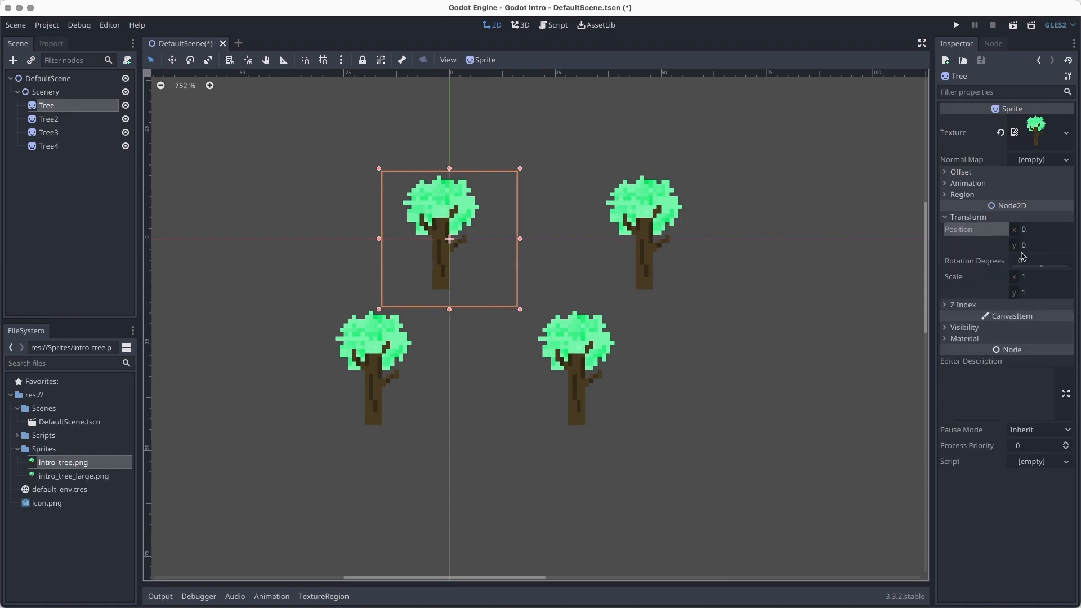
{"action": "left_click_drag", "start_coordinate": [1024, 230], "coordinate": [990, 277]}
{"action": "left_click", "coordinate": [1003, 229]}
{"action": "key", "text": "ctrl+s"}
{"action": "key", "text": "ctrl+s"}
{"action": "key", "text": "super+z"}
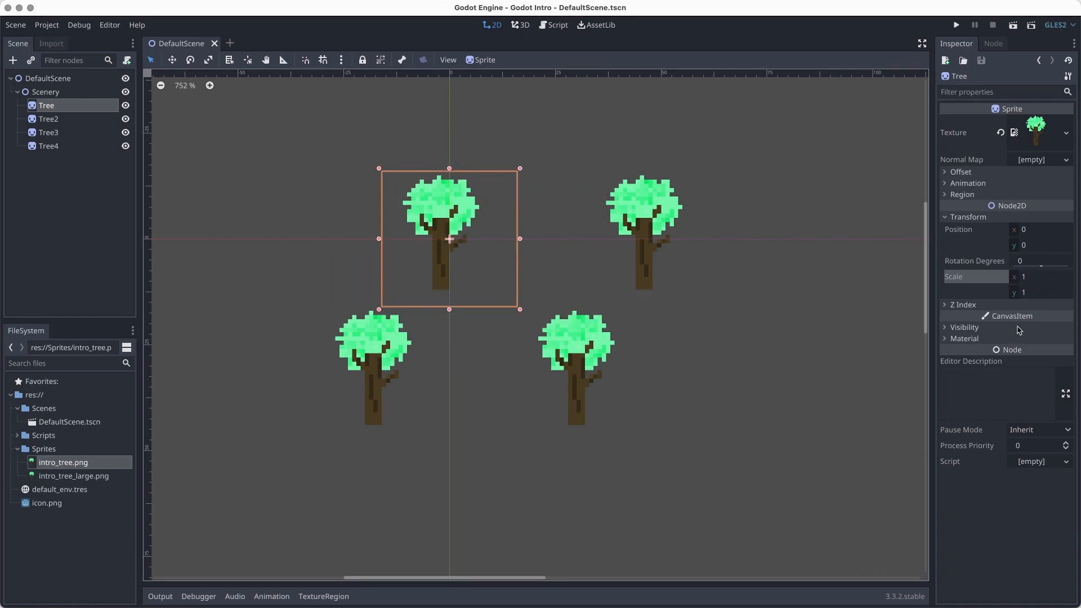
{"action": "left_click", "coordinate": [985, 216]}
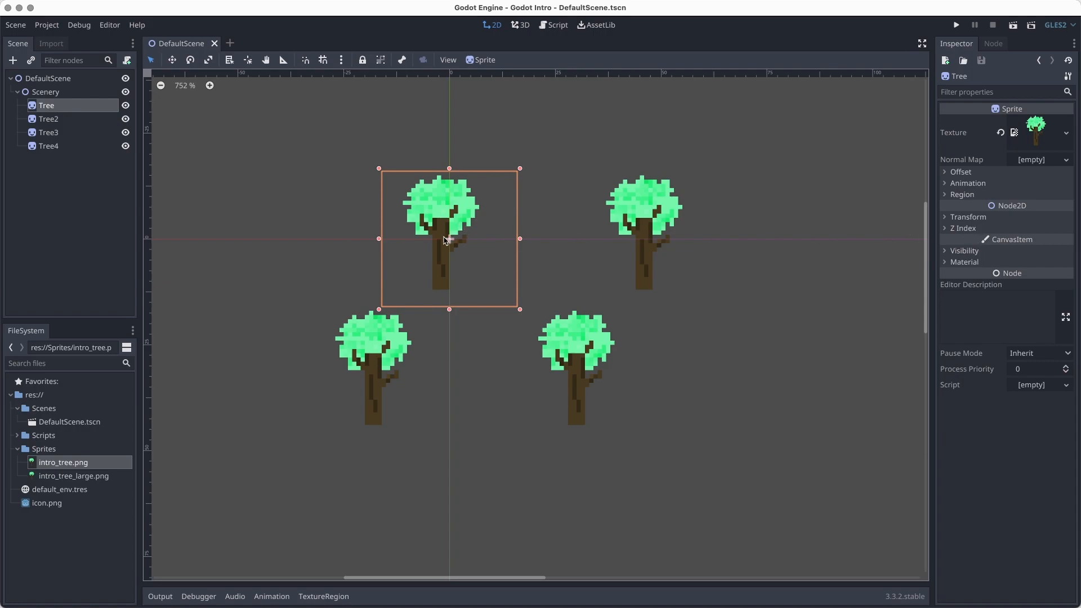
Move Tree so it overlaps Tree3, try raising its Z Index and return it to 0, and save
{"action": "left_click_drag", "start_coordinate": [445, 240], "coordinate": [384, 306]}
{"action": "left_click", "coordinate": [964, 228]}
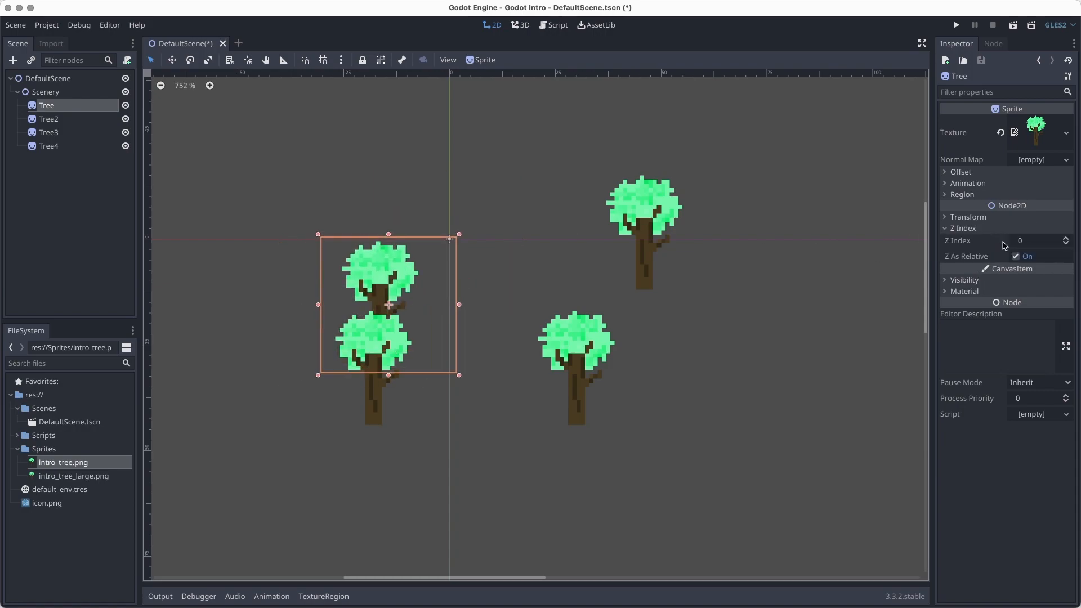
{"action": "left_click", "coordinate": [1066, 238]}
{"action": "left_click", "coordinate": [1067, 244]}
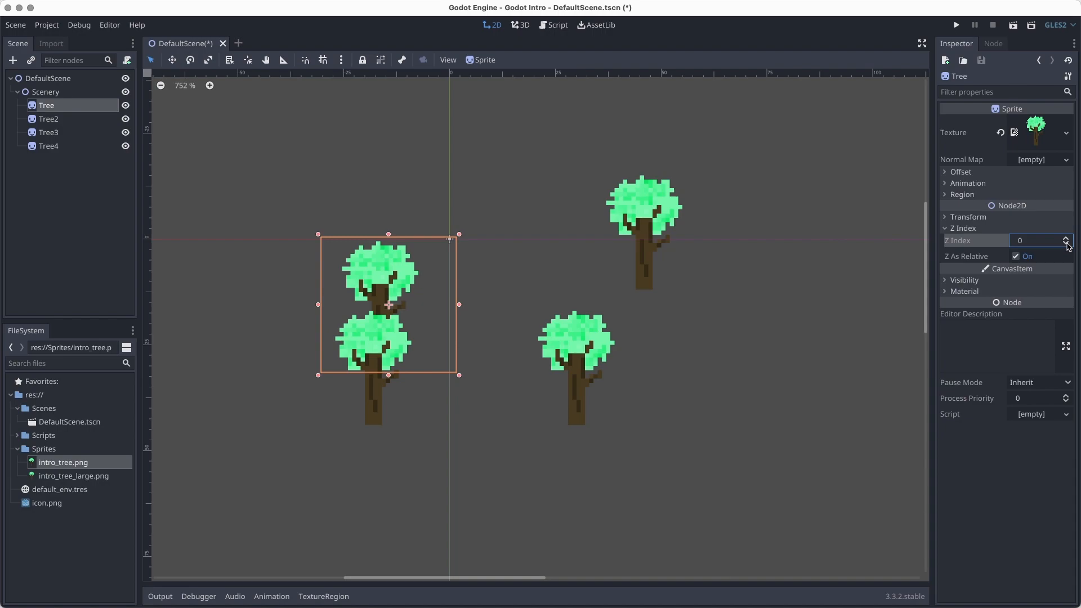
{"action": "key", "text": "ctrl+s"}
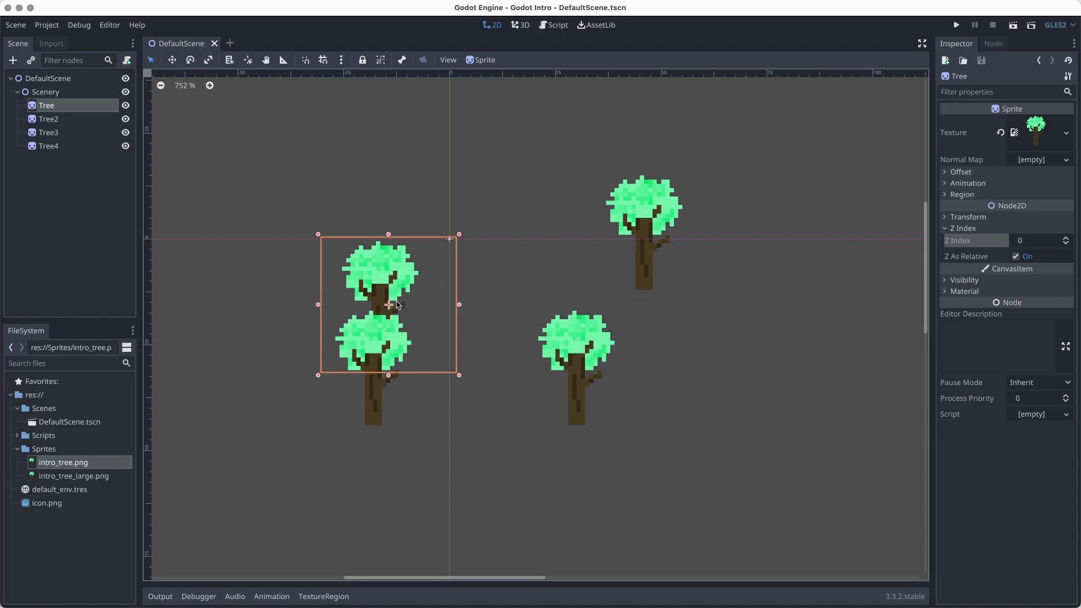
Move Tree back toward the origin, reset its position to 0, 0, and save the scene
{"action": "left_click_drag", "start_coordinate": [396, 302], "coordinate": [438, 255]}
{"action": "left_click", "coordinate": [388, 291]}
{"action": "left_click_drag", "start_coordinate": [388, 292], "coordinate": [453, 221]}
{"action": "left_click", "coordinate": [1030, 218]}
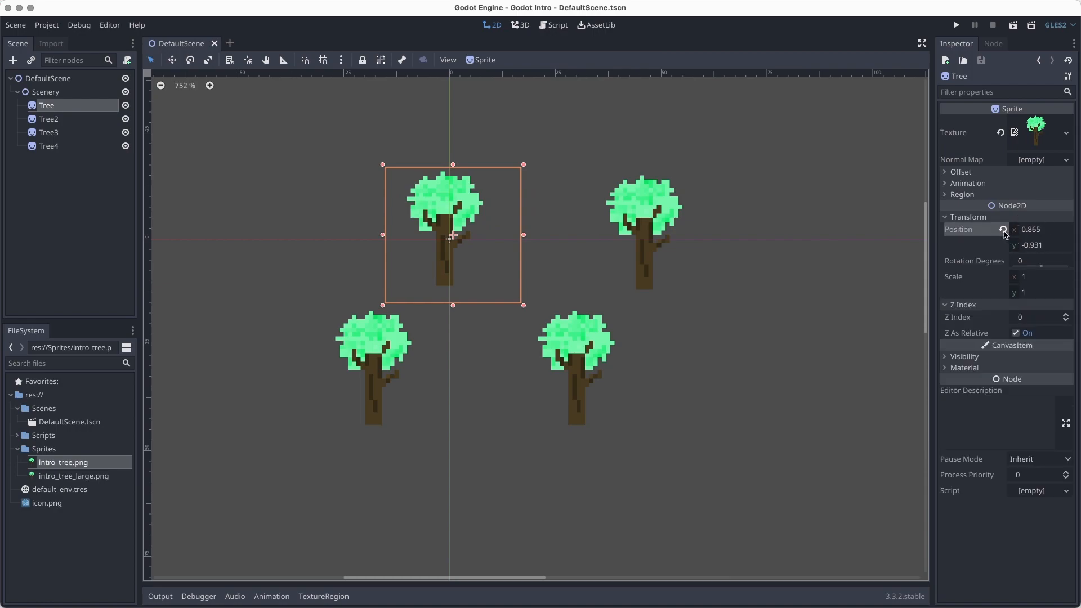
{"action": "left_click", "coordinate": [1003, 230]}
{"action": "left_click", "coordinate": [986, 217]}
{"action": "left_click", "coordinate": [978, 229]}
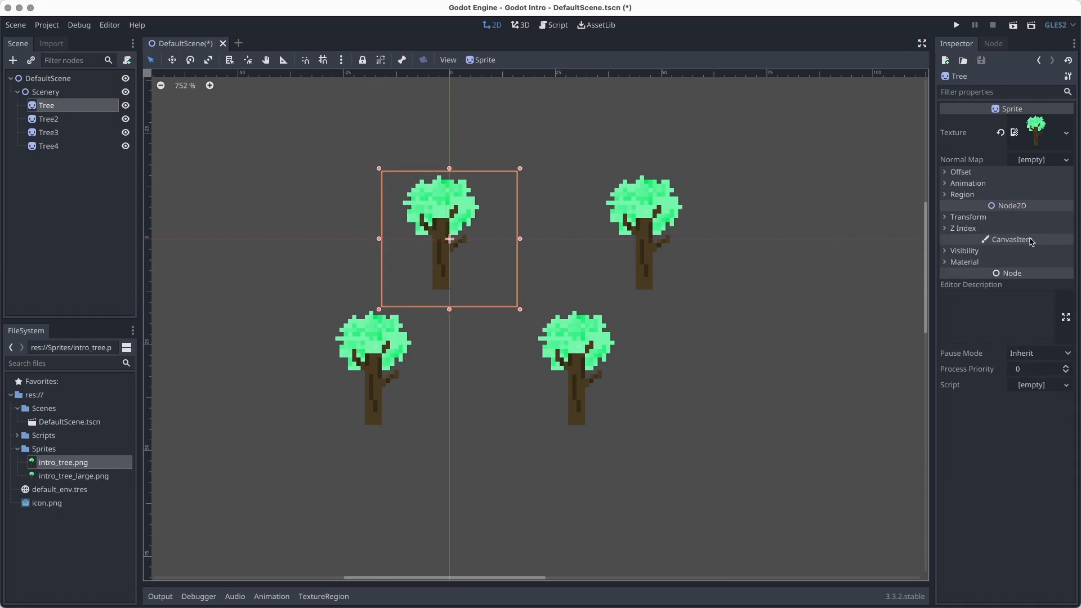
{"action": "key", "text": "ctrl+s"}
Toggle Tree's visibility off and on, and try a mid-grey Modulate colour (RGB 117, 117, 117) on the sprite
{"action": "left_click", "coordinate": [994, 251]}
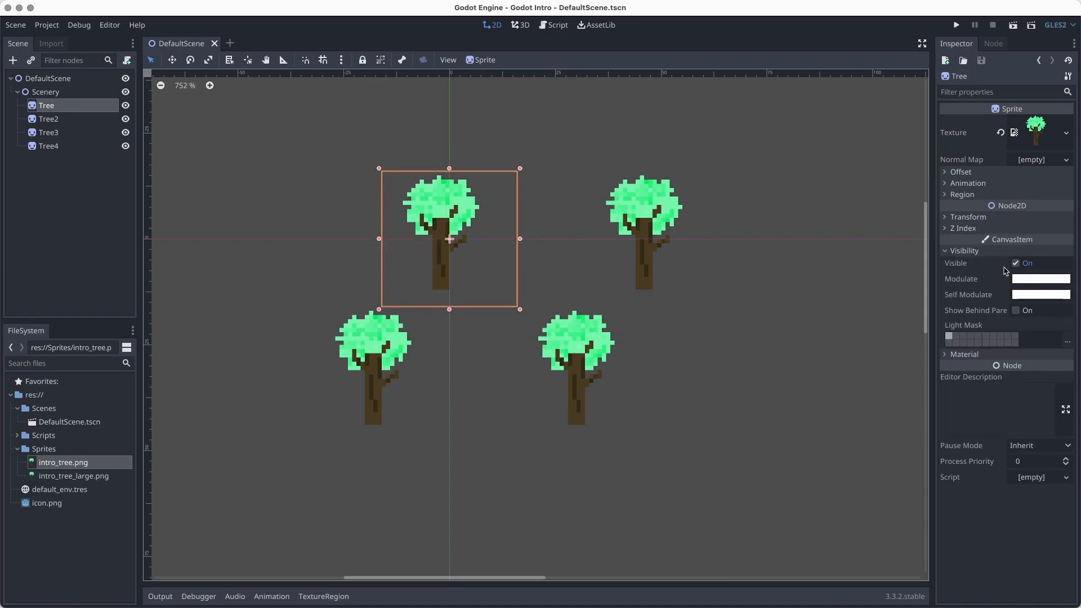
{"action": "left_click", "coordinate": [1018, 264]}
{"action": "left_click", "coordinate": [1019, 264]}
{"action": "left_click", "coordinate": [1041, 279]}
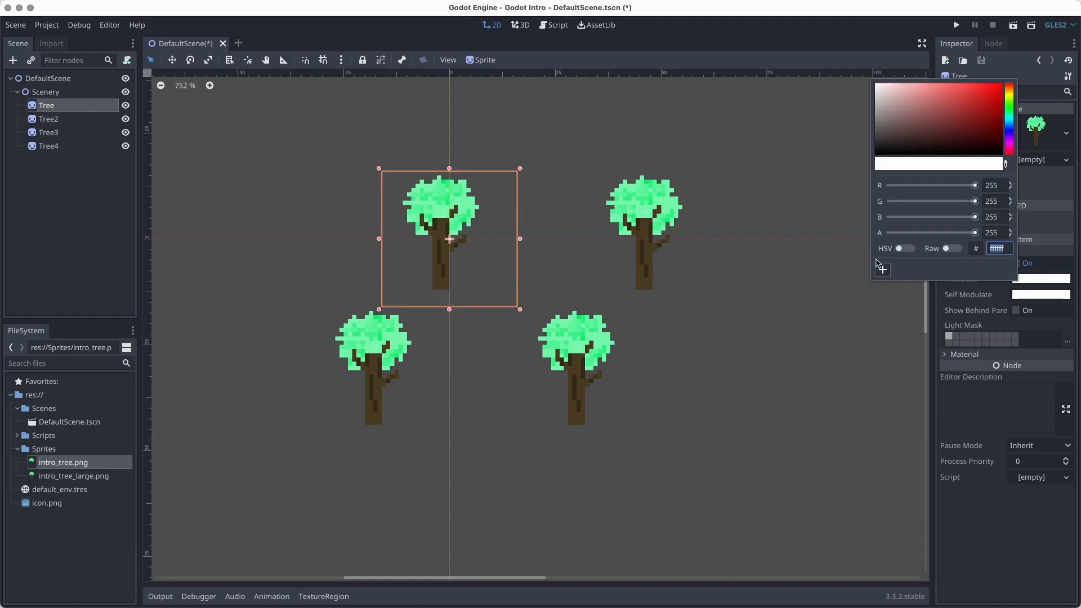
{"action": "left_click_drag", "start_coordinate": [921, 127], "coordinate": [910, 95]}
{"action": "left_click_drag", "start_coordinate": [865, 94], "coordinate": [872, 124]}
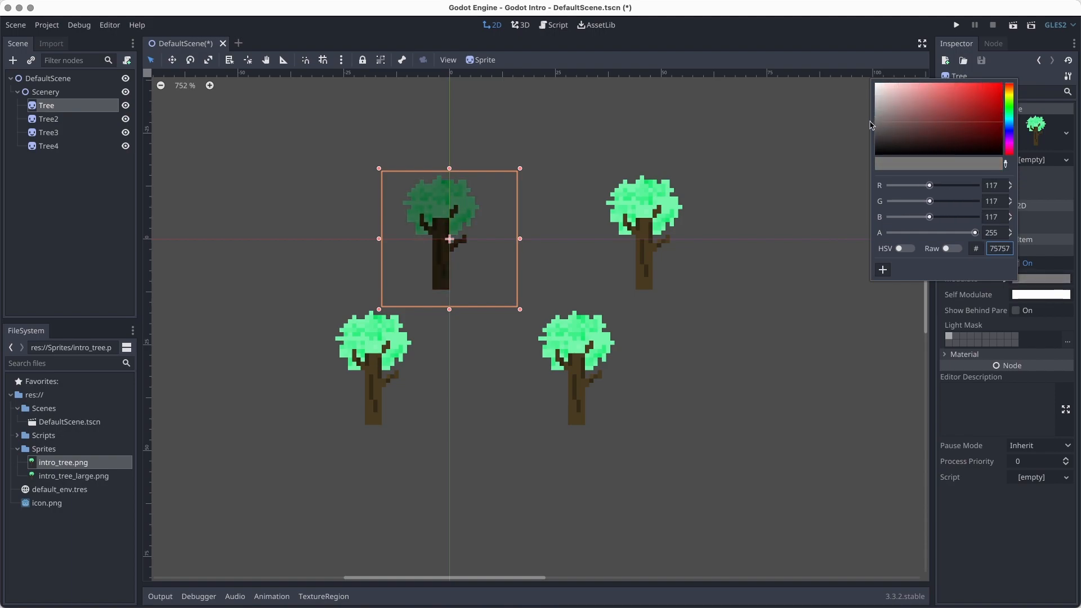
{"action": "left_click", "coordinate": [832, 142]}
Try a light blue Modulate colour (RGB 161, 183, 235) on the parent Scenery node
{"action": "left_click", "coordinate": [57, 97]}
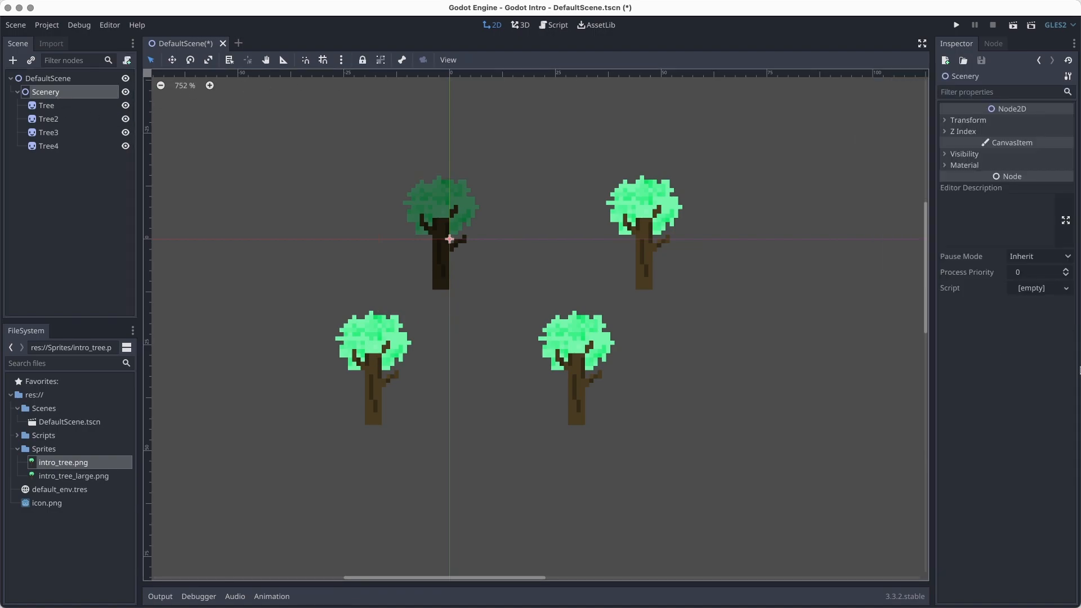
{"action": "left_click", "coordinate": [973, 155]}
{"action": "left_click", "coordinate": [1051, 184]}
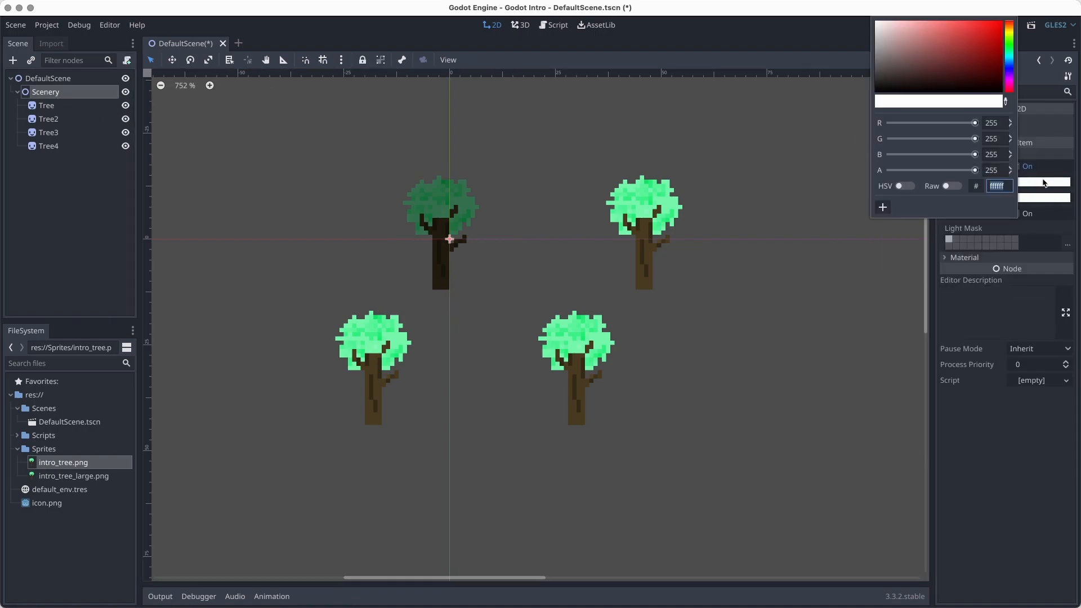
{"action": "left_click_drag", "start_coordinate": [1009, 40], "coordinate": [916, 29]}
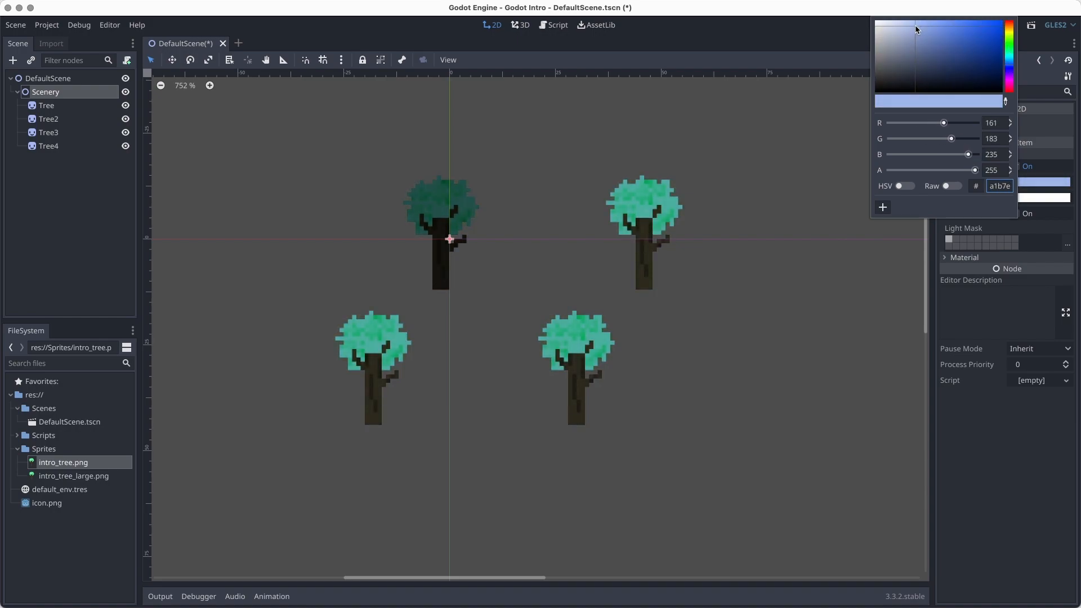
{"action": "left_click", "coordinate": [778, 135]}
Try a green Self Modulate colour (RGB 136, 241, 88) on the Tree sprite
{"action": "left_click", "coordinate": [48, 106]}
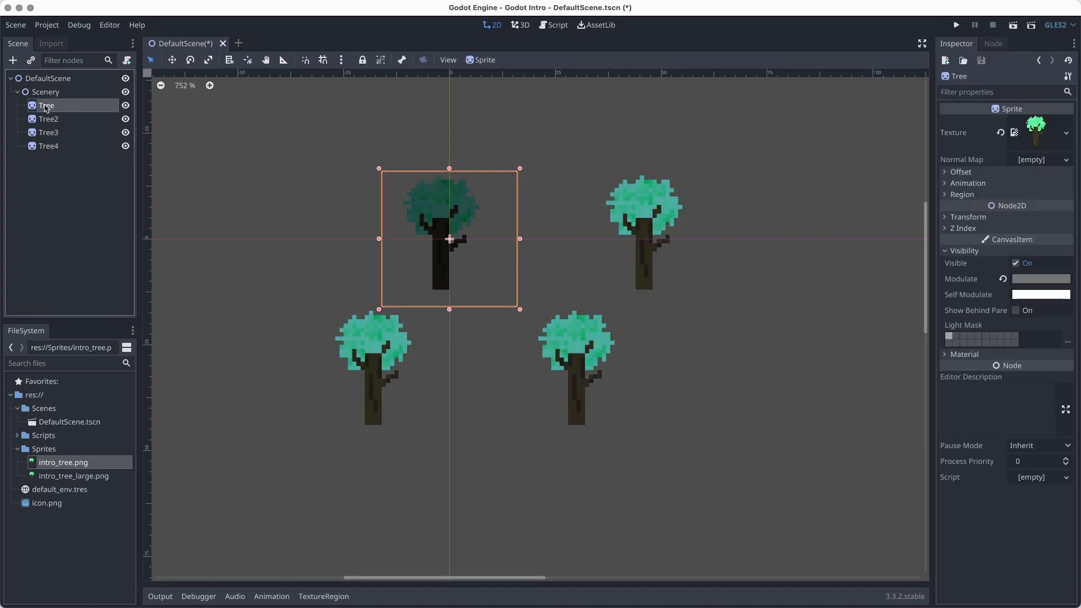
{"action": "left_click", "coordinate": [1036, 295]}
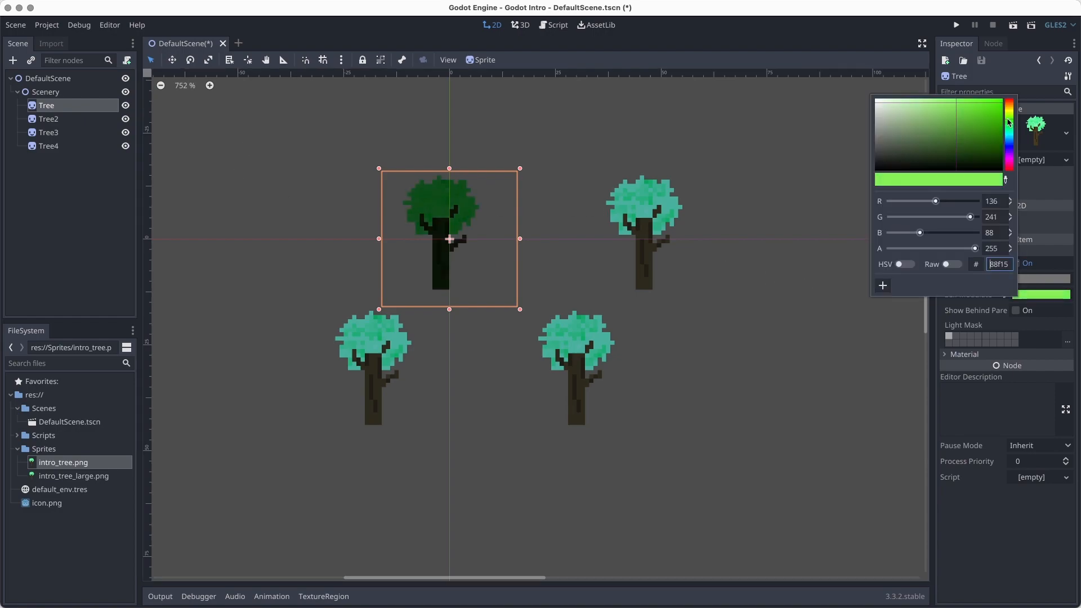
{"action": "left_click", "coordinate": [797, 248]}
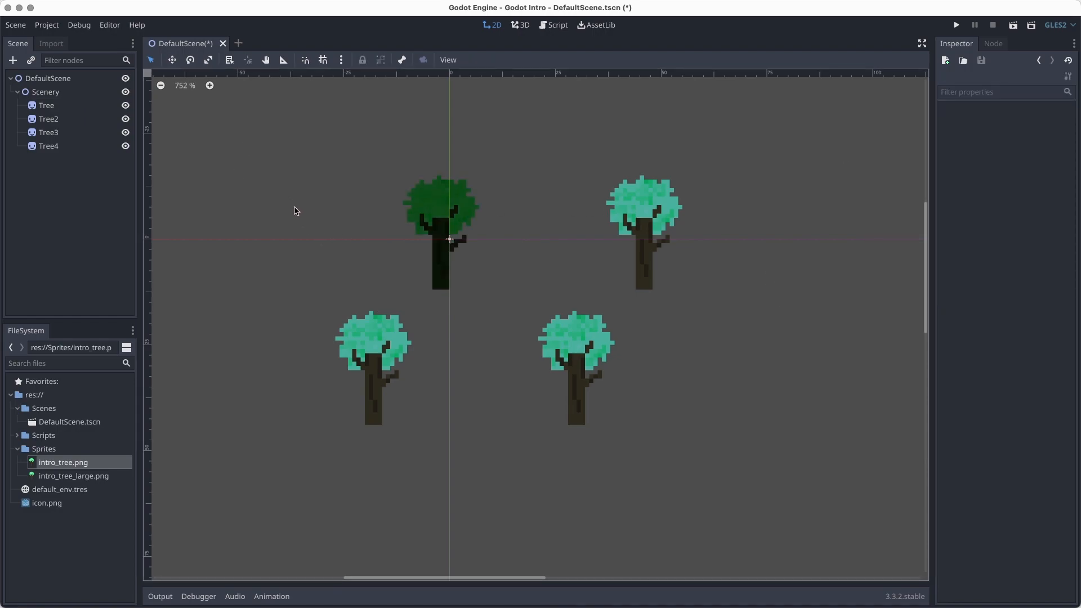
Reset Scenery's Modulate colour and Tree's Modulate and Self Modulate colours to their default white
{"action": "left_click", "coordinate": [62, 93]}
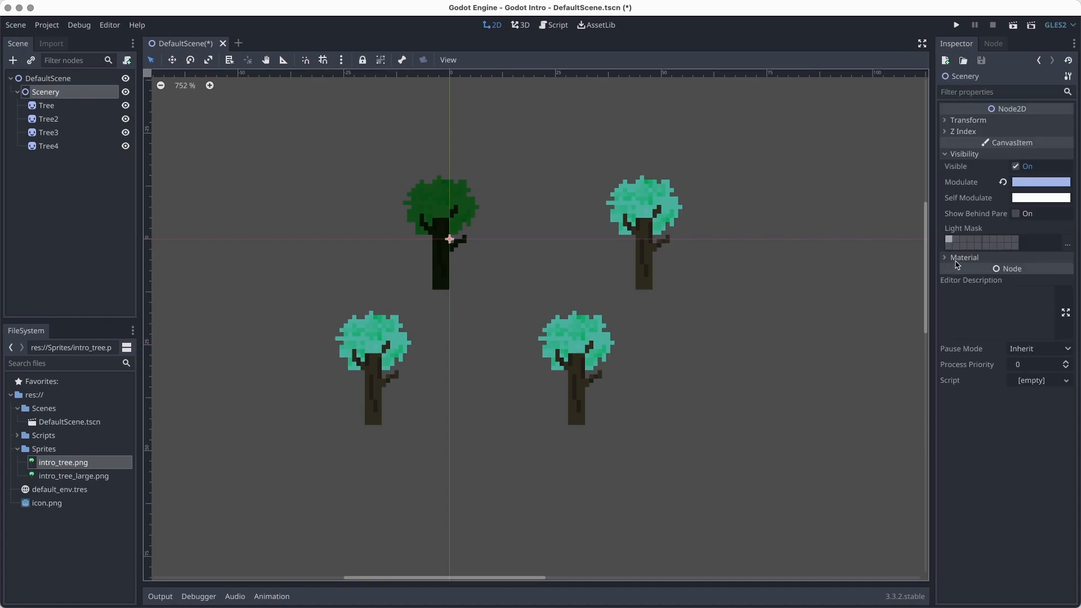
{"action": "left_click", "coordinate": [1003, 182]}
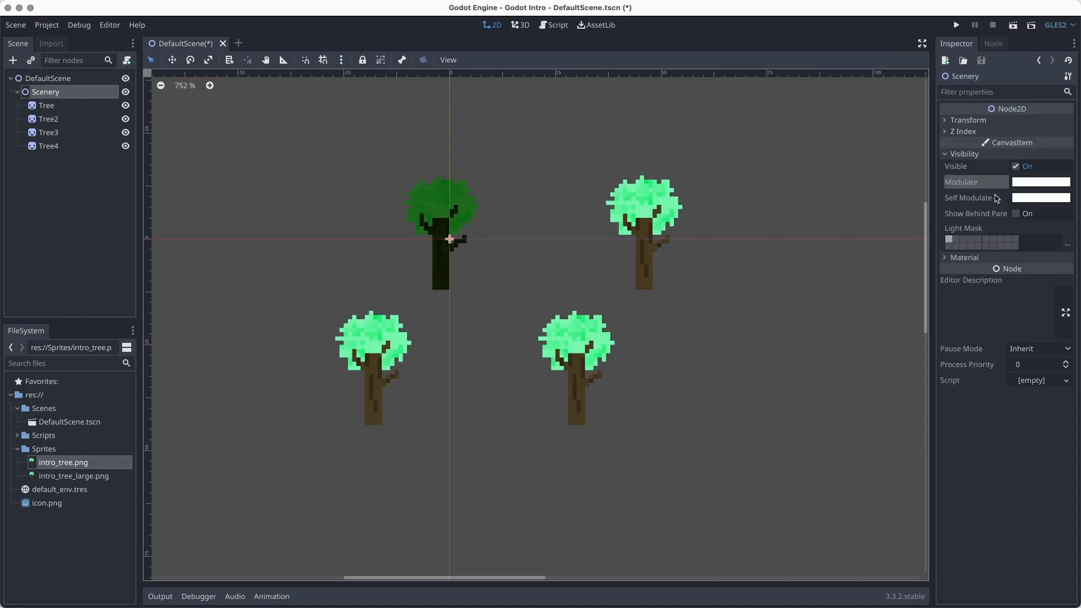
{"action": "left_click", "coordinate": [56, 106]}
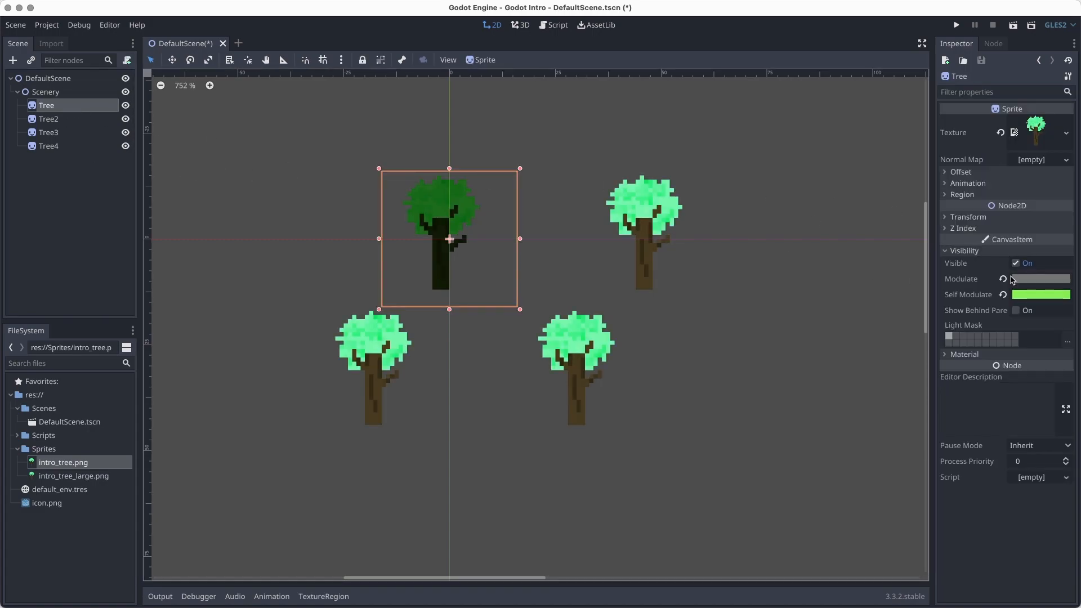
{"action": "left_click", "coordinate": [1003, 278]}
{"action": "left_click", "coordinate": [1003, 294]}
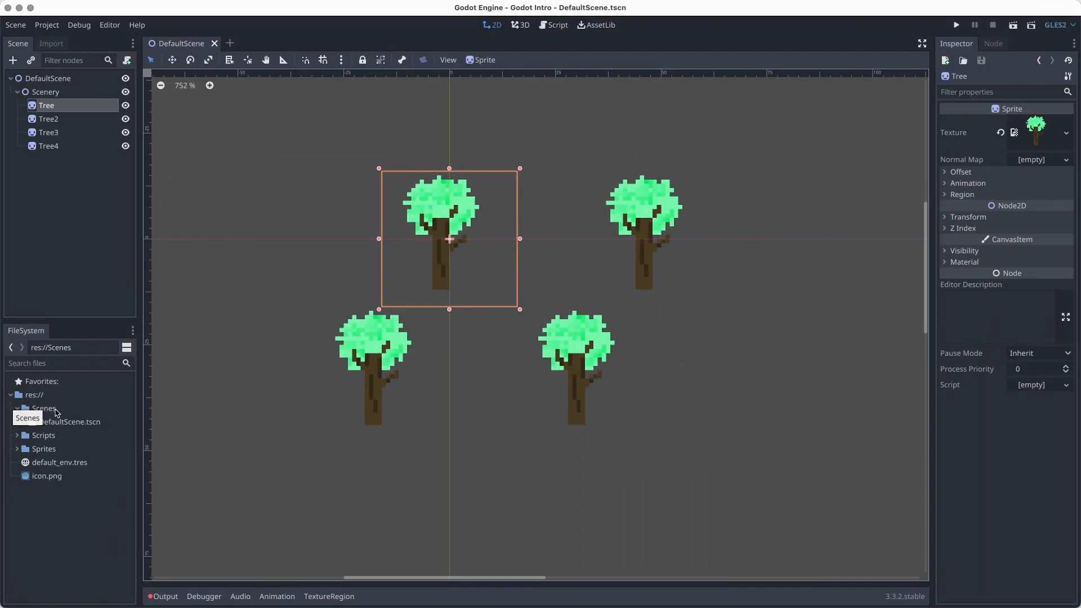
Create a new scene named Player in the Scenes folder
{"action": "right_click", "coordinate": [57, 411]}
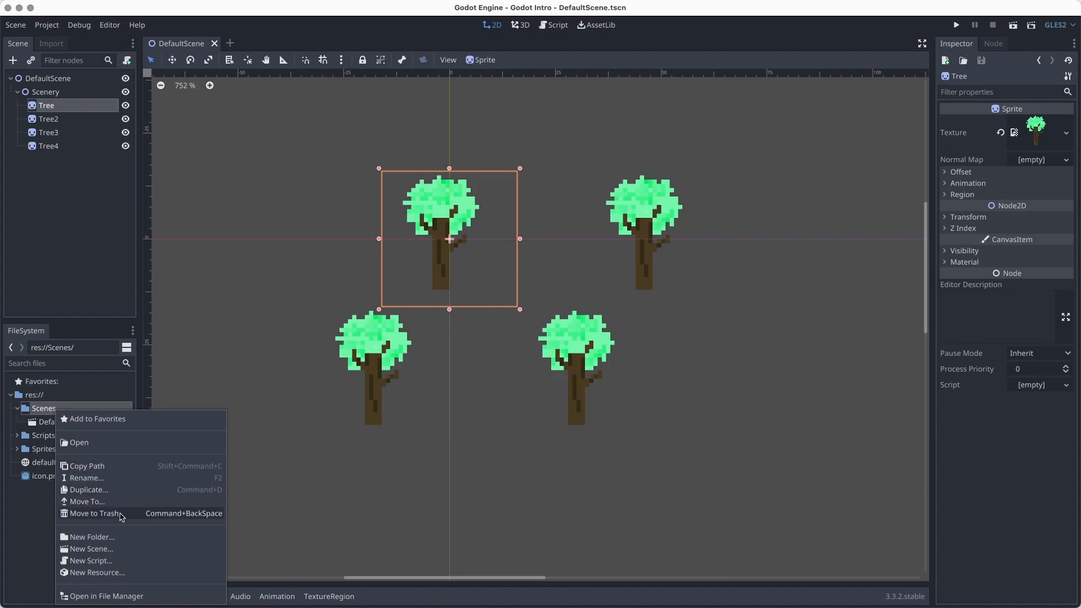
{"action": "left_click", "coordinate": [91, 549]}
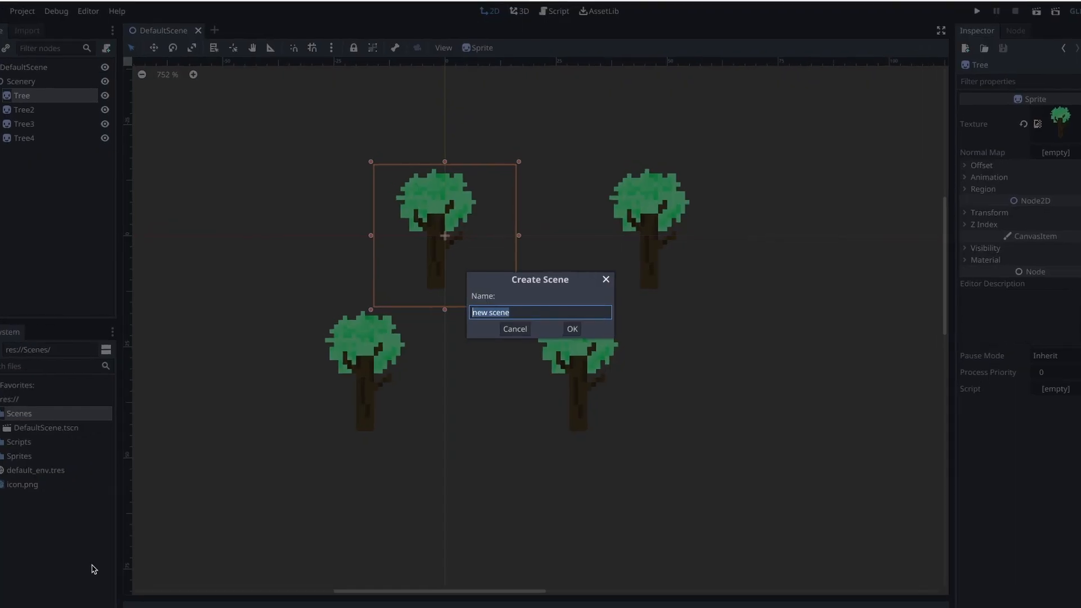
{"action": "type", "text": "Player"}
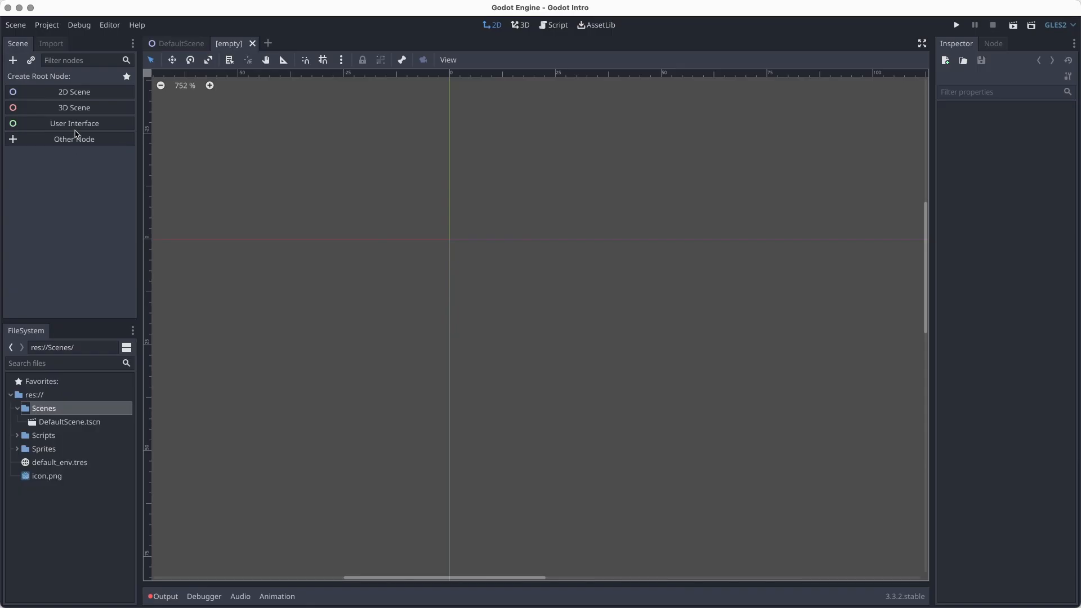
Add a KinematicBody2D as the root node of the empty Player scene and save it
{"action": "left_click", "coordinate": [78, 139]}
{"action": "type", "text": "kine"}
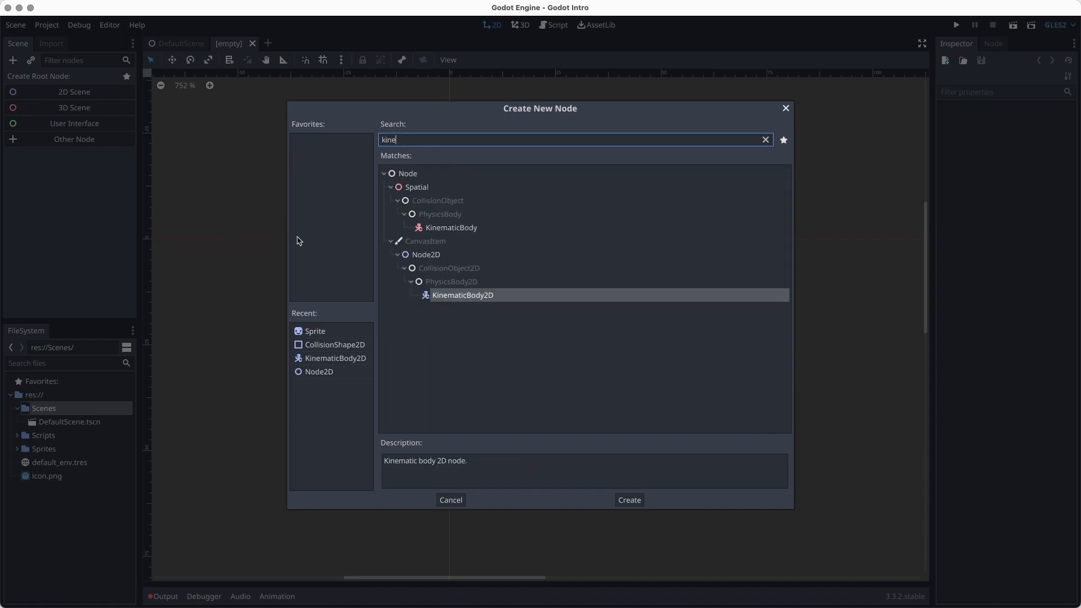
{"action": "key", "text": "Return"}
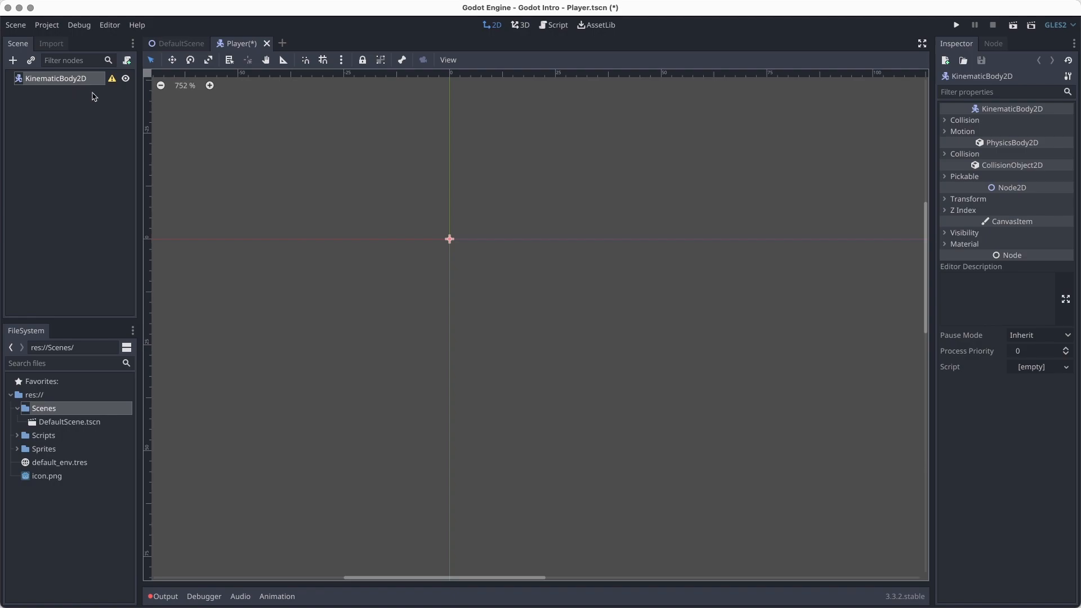
{"action": "key", "text": "super+s"}
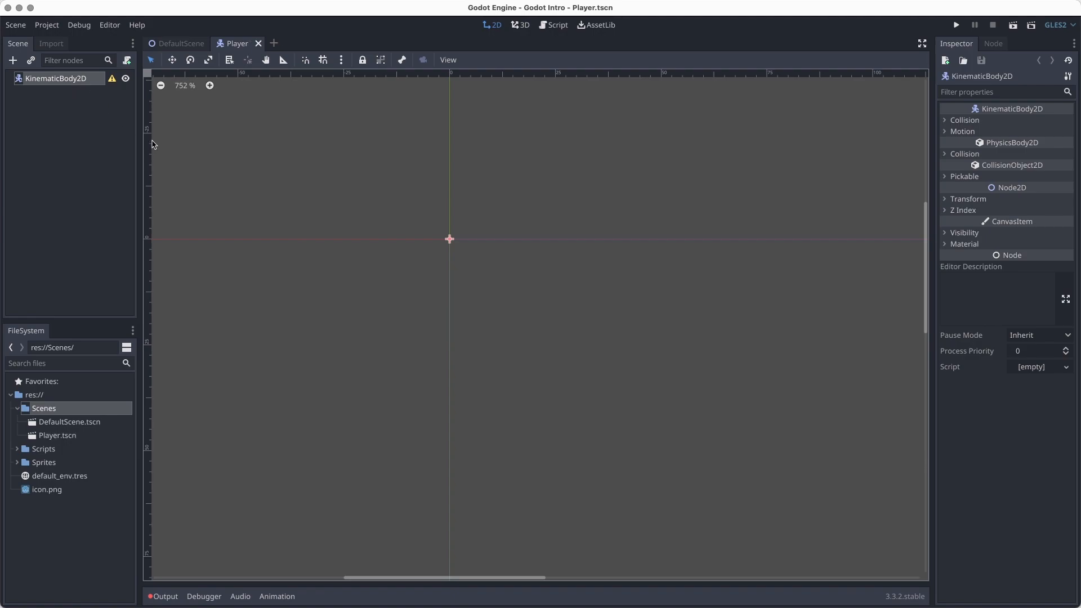
Locate Player.tscn in the project files, and read and dismiss the configuration warning on the KinematicBody2D node
{"action": "left_click", "coordinate": [72, 442]}
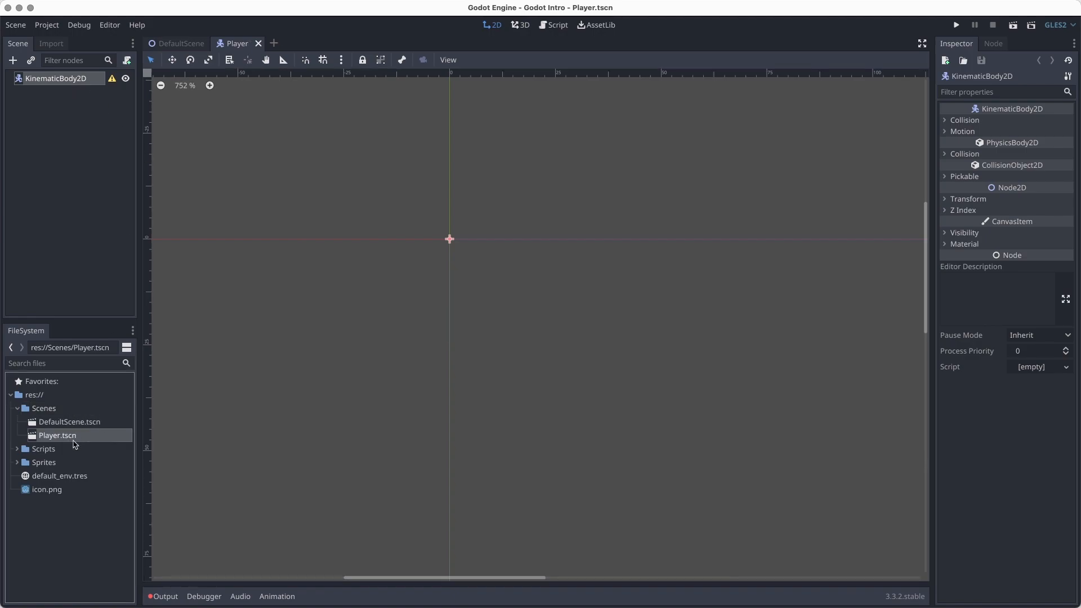
{"action": "left_click", "coordinate": [93, 252]}
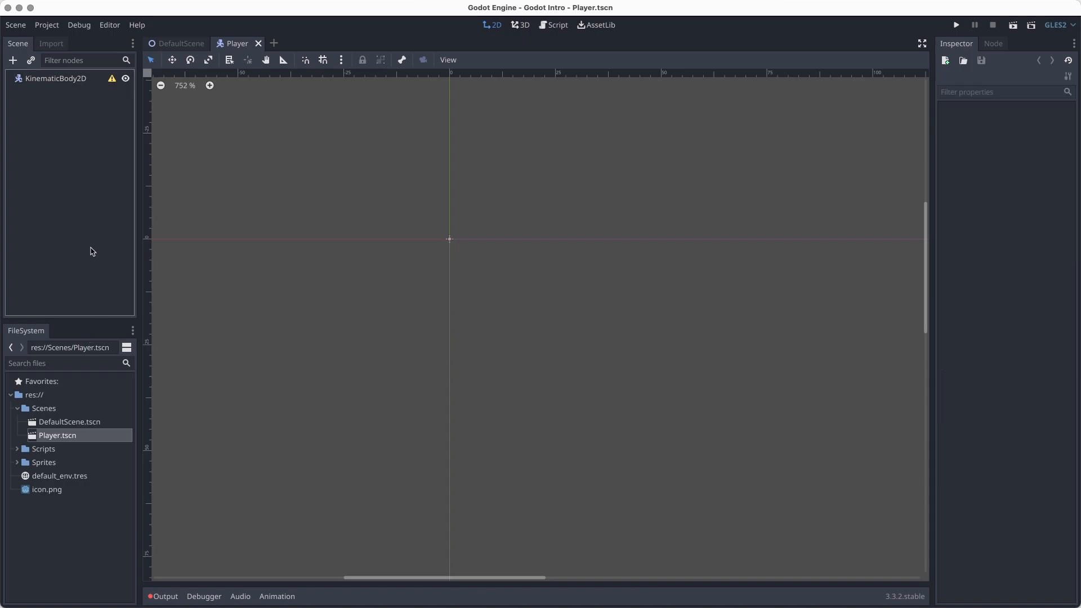
{"action": "left_click", "coordinate": [85, 78]}
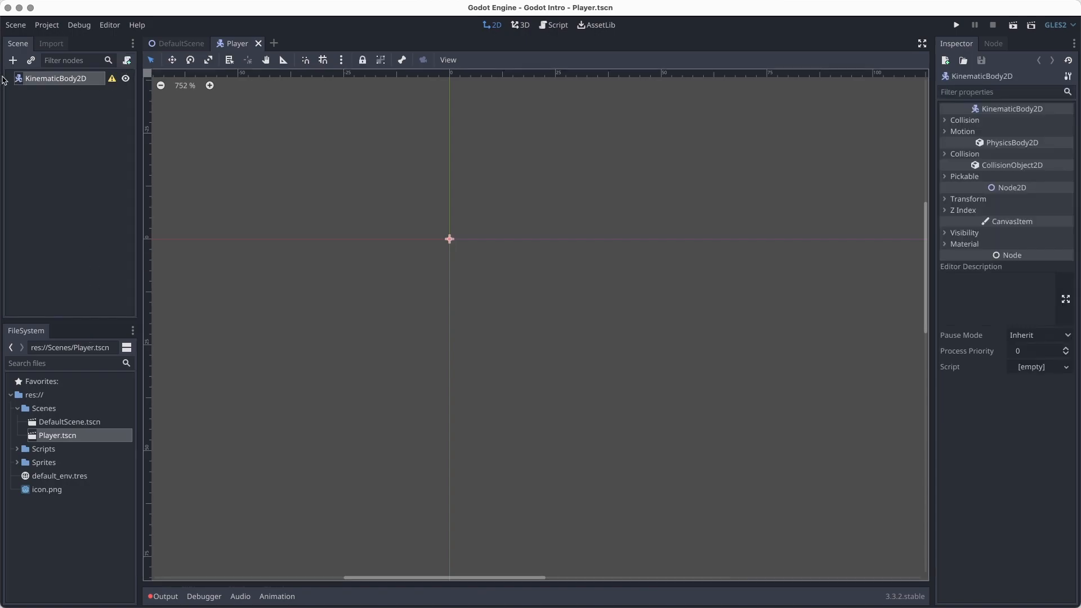
{"action": "left_click", "coordinate": [111, 79]}
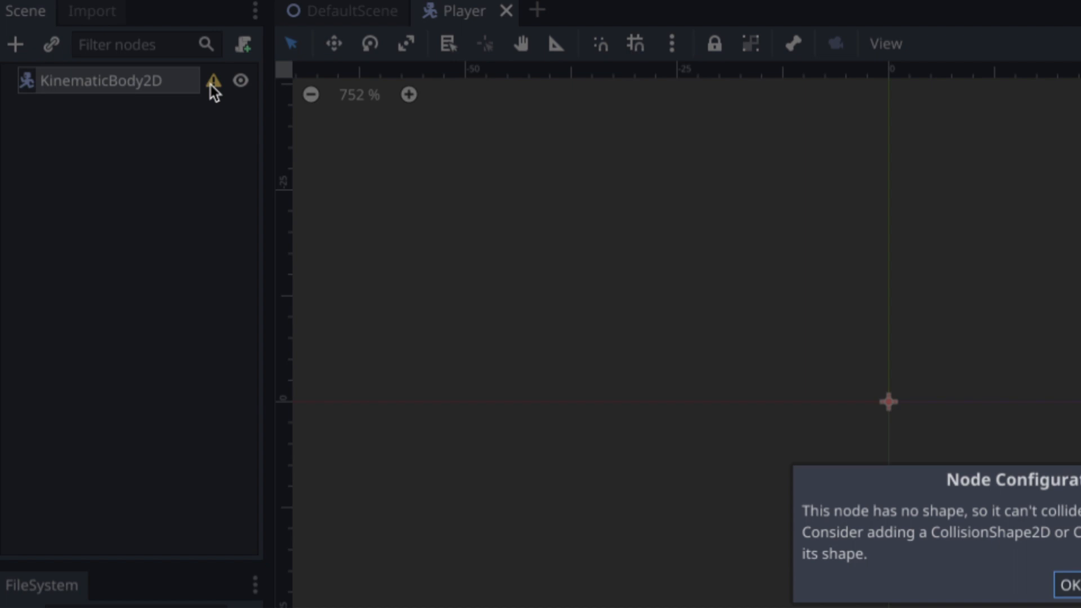
{"action": "left_click", "coordinate": [1067, 586]}
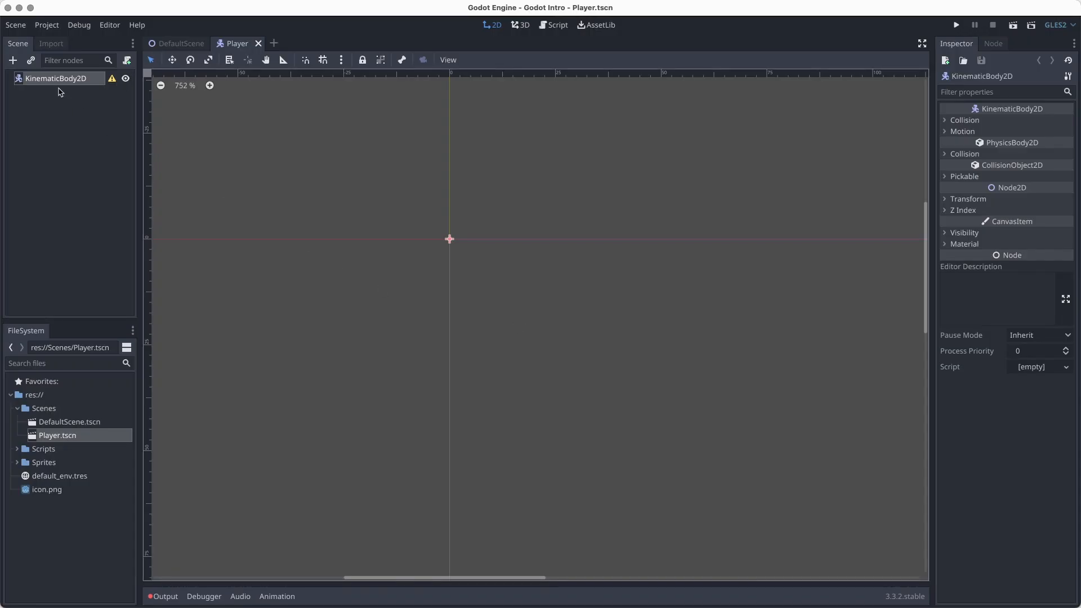
Add a CollisionShape2D child node to KinematicBody2D
{"action": "right_click", "coordinate": [65, 81]}
{"action": "left_click", "coordinate": [83, 88]}
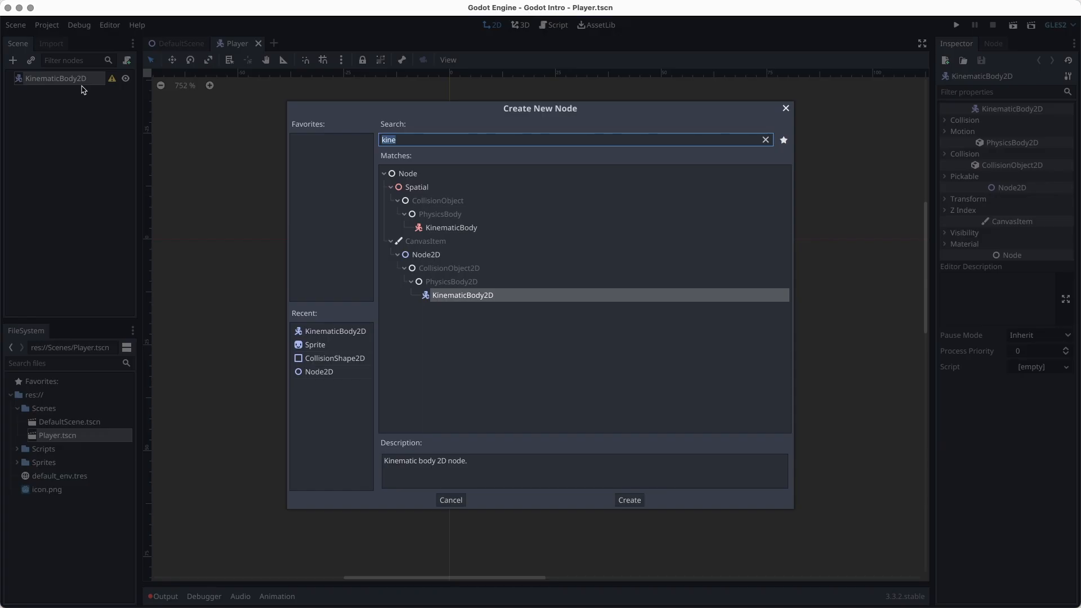
{"action": "type", "text": "collision"}
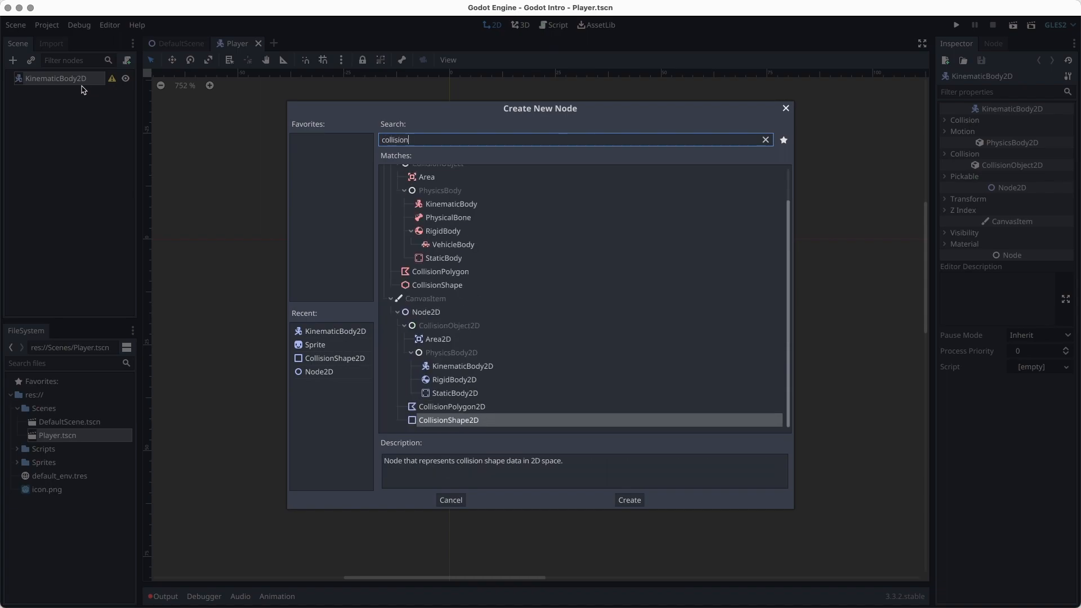
{"action": "key", "text": "Return"}
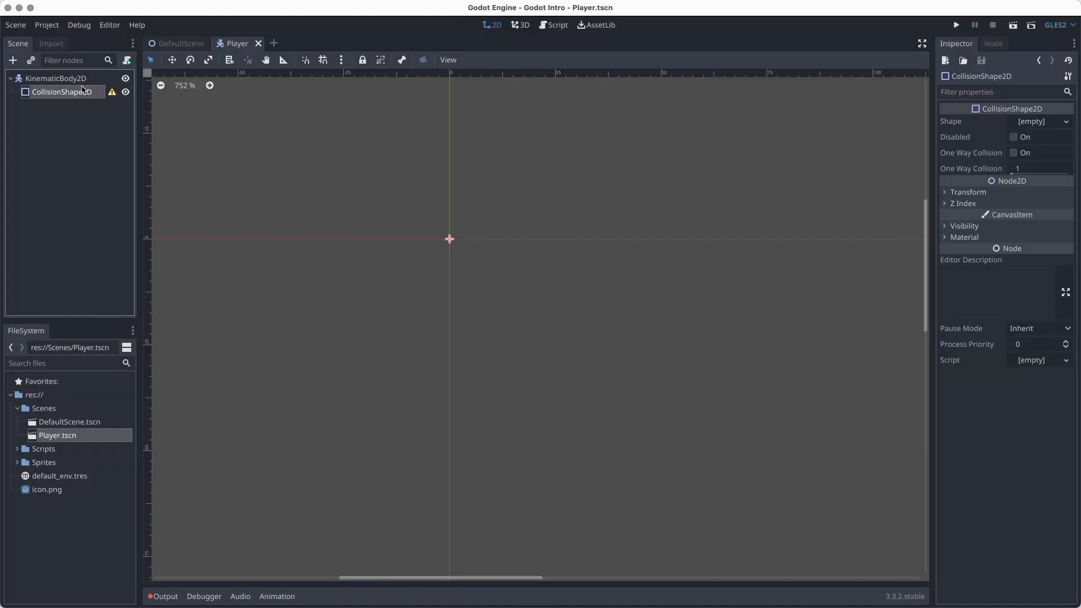
Read the configuration warning on CollisionShape2D, assign it a new CapsuleShape2D and save the scene
{"action": "left_click", "coordinate": [112, 93]}
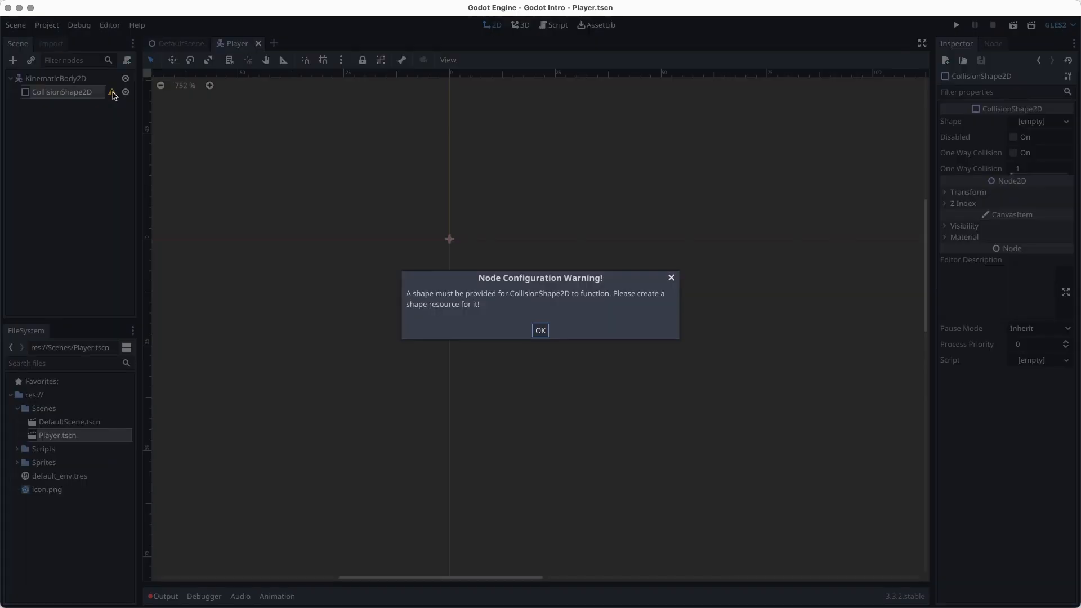
{"action": "left_click", "coordinate": [539, 329]}
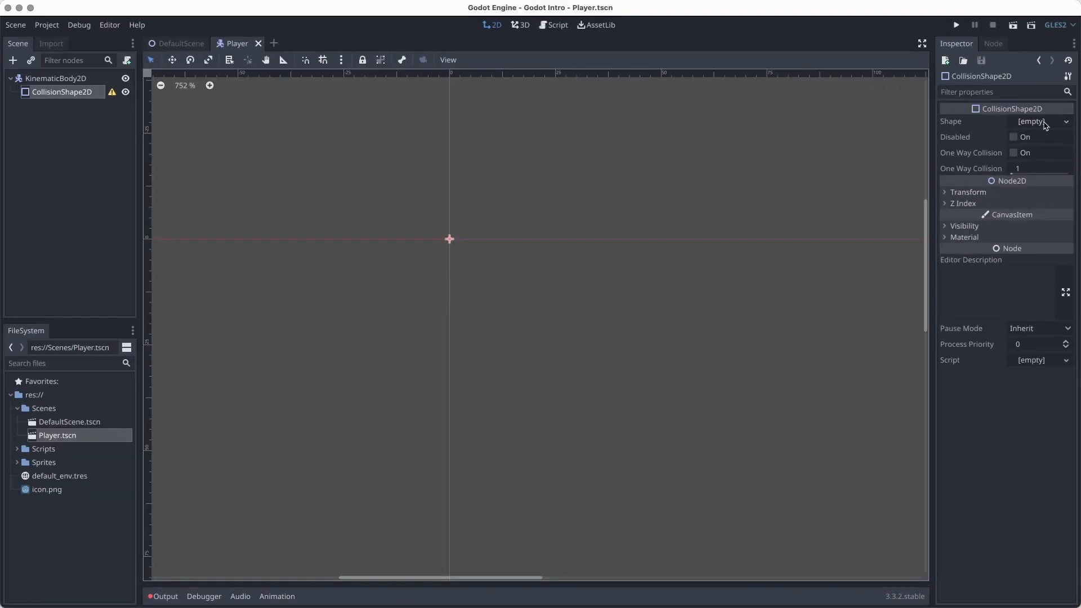
{"action": "left_click", "coordinate": [1045, 124]}
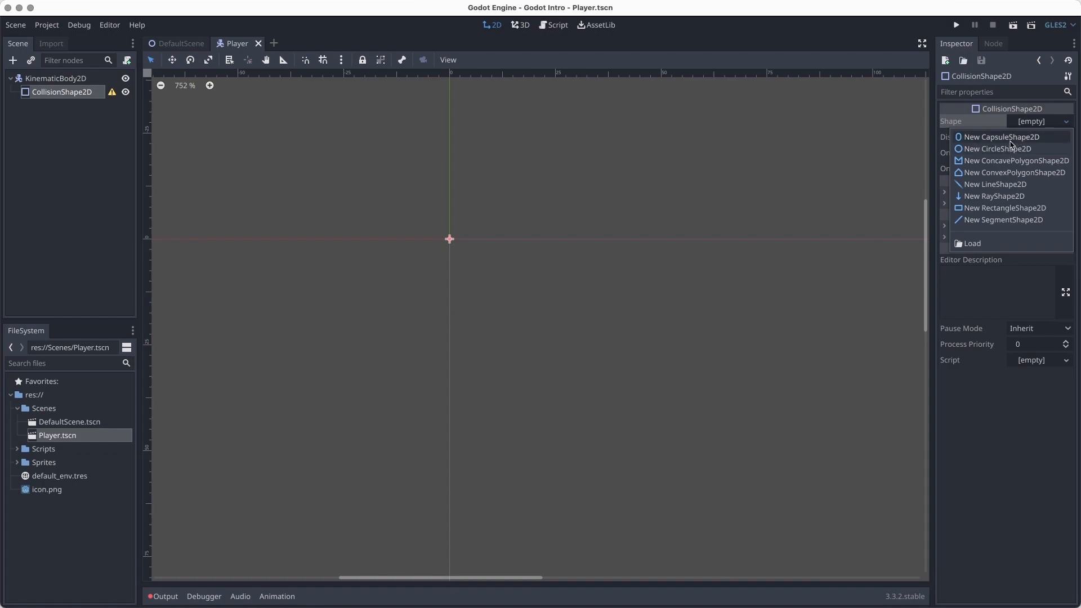
{"action": "left_click", "coordinate": [1008, 137]}
{"action": "key", "text": "super+s"}
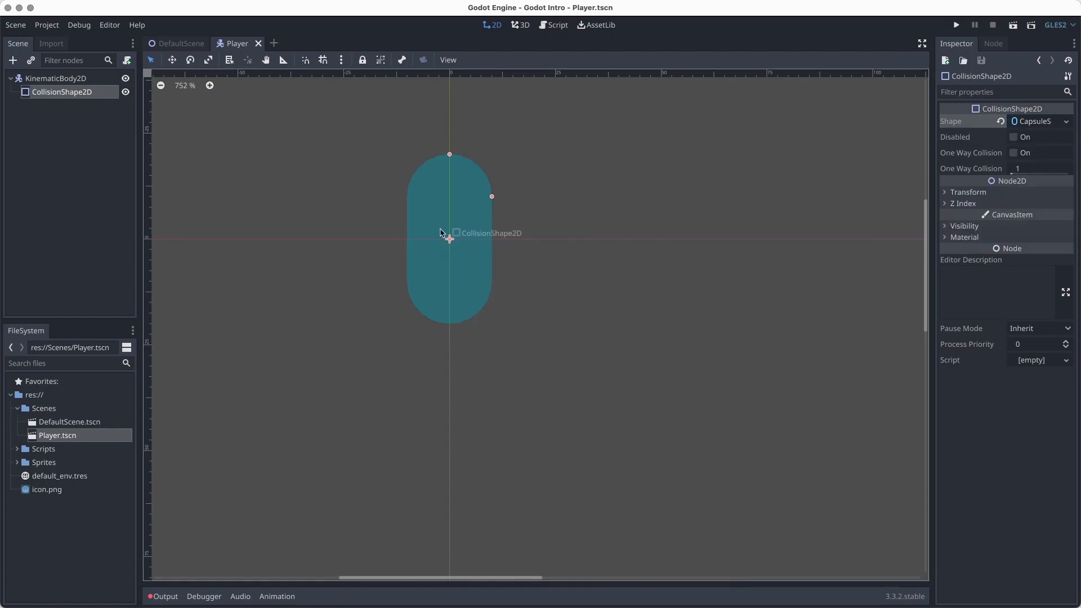
Switch to the black whiteboard and handwrite the underlined heading "Scenes"
{"action": "mouse_move", "coordinate": [835, 24]}
{"action": "left_mouse_down"}
{"action": "mouse_move", "coordinate": [833, 63]}
{"action": "mouse_move", "coordinate": [801, 78]}
{"action": "left_mouse_up"}
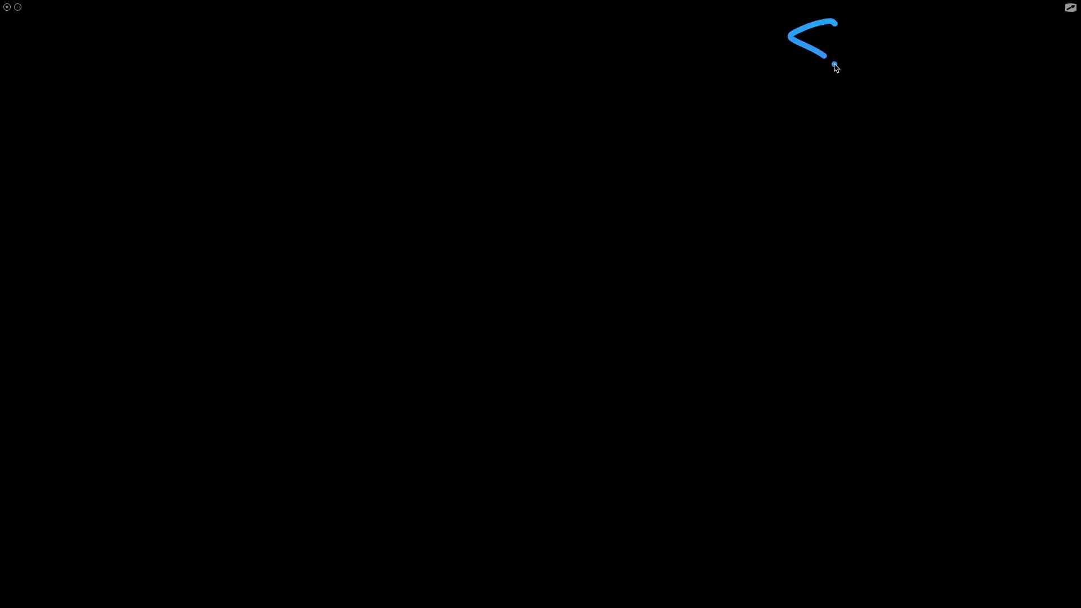
{"action": "mouse_move", "coordinate": [859, 53]}
{"action": "left_mouse_down"}
{"action": "mouse_move", "coordinate": [847, 68]}
{"action": "mouse_move", "coordinate": [898, 65]}
{"action": "mouse_move", "coordinate": [943, 84]}
{"action": "mouse_move", "coordinate": [984, 62]}
{"action": "mouse_move", "coordinate": [995, 82]}
{"action": "left_mouse_up"}
{"action": "left_click_drag", "start_coordinate": [785, 107], "coordinate": [1014, 106]}
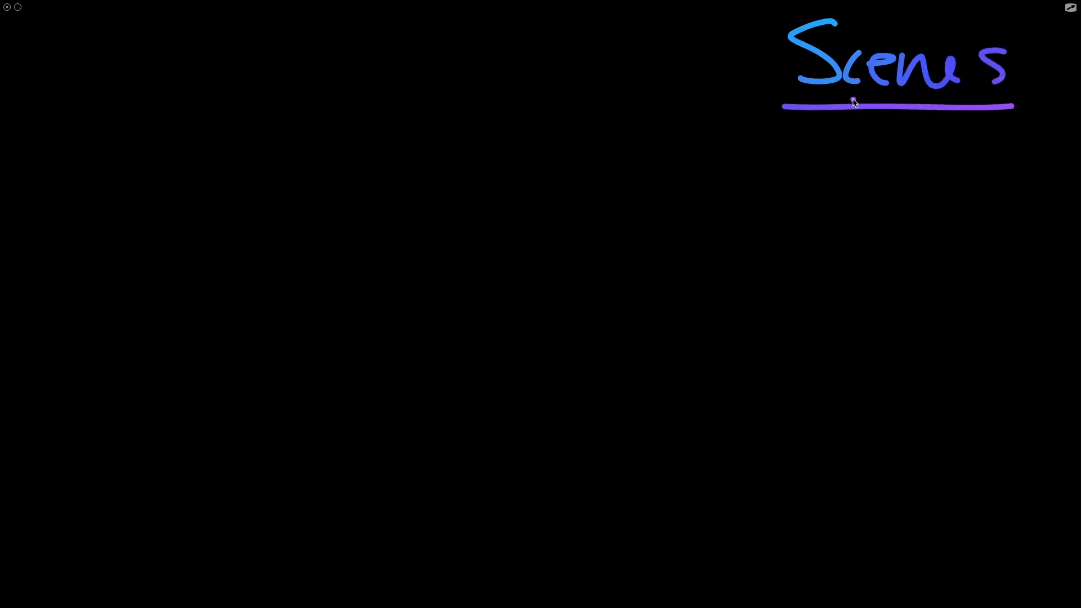
Handwrite the word "blueprints" in quotation marks beside the Scenes heading
{"action": "mouse_move", "coordinate": [574, 54]}
{"action": "left_mouse_down"}
{"action": "mouse_move", "coordinate": [609, 100]}
{"action": "mouse_move", "coordinate": [745, 31]}
{"action": "mouse_move", "coordinate": [792, 51]}
{"action": "left_mouse_up"}
{"action": "left_click_drag", "start_coordinate": [800, 12], "coordinate": [798, 23]}
{"action": "left_click_drag", "start_coordinate": [807, 2], "coordinate": [806, 11]}
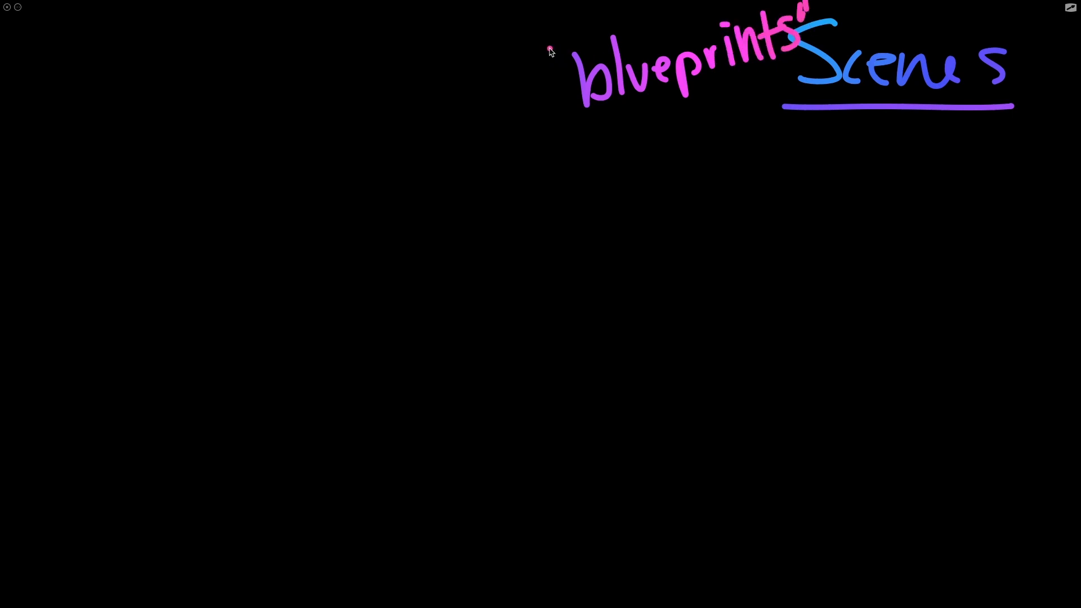
{"action": "left_click_drag", "start_coordinate": [545, 45], "coordinate": [546, 64]}
{"action": "left_click_drag", "start_coordinate": [557, 35], "coordinate": [559, 65]}
Handwrite "Default" under the Scenes heading and draw a large rectangle in the empty area beside it
{"action": "mouse_move", "coordinate": [788, 140]}
{"action": "left_mouse_down"}
{"action": "mouse_move", "coordinate": [793, 190]}
{"action": "mouse_move", "coordinate": [893, 169]}
{"action": "mouse_move", "coordinate": [928, 179]}
{"action": "mouse_move", "coordinate": [955, 156]}
{"action": "left_mouse_up"}
{"action": "left_click_drag", "start_coordinate": [55, 80], "coordinate": [78, 414]}
{"action": "mouse_move", "coordinate": [55, 81]}
{"action": "left_mouse_down"}
{"action": "mouse_move", "coordinate": [509, 68]}
{"action": "mouse_move", "coordinate": [485, 354]}
{"action": "mouse_move", "coordinate": [200, 376]}
{"action": "mouse_move", "coordinate": [75, 405]}
{"action": "left_mouse_up"}
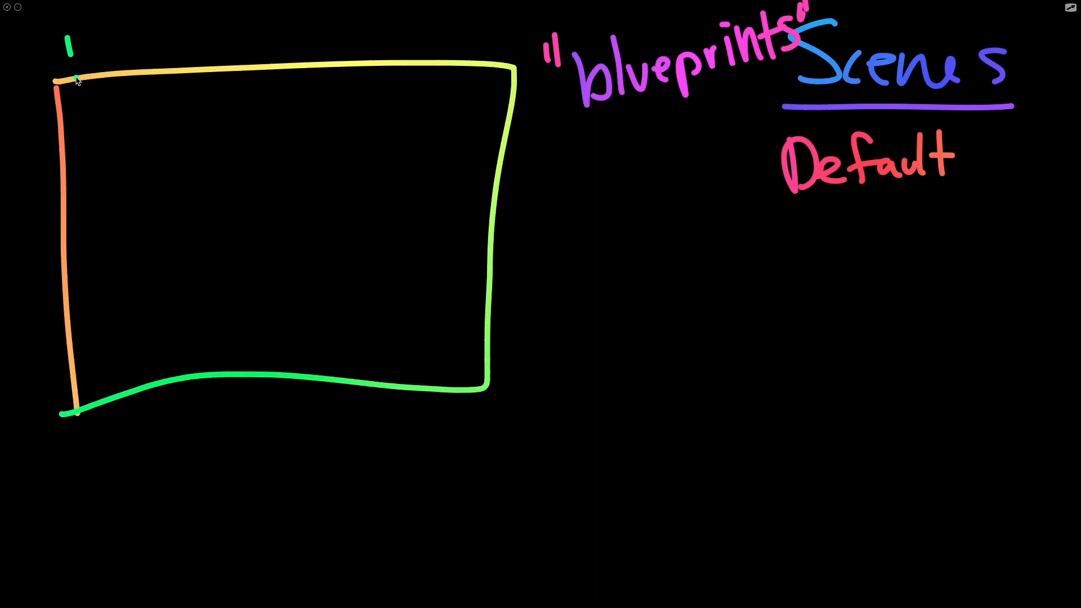
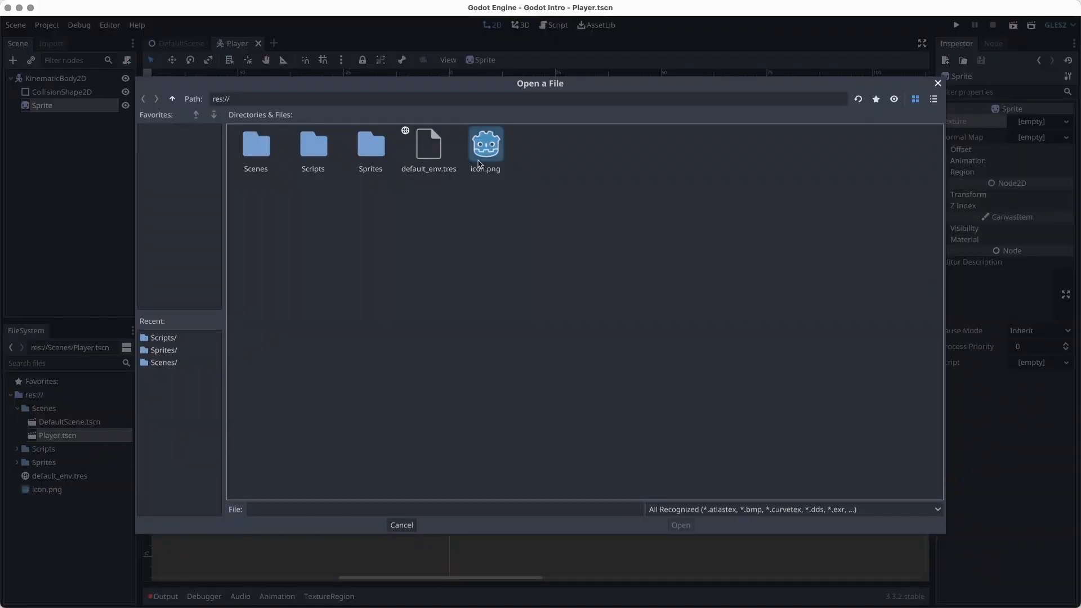
Load open_lab_avatar.png from the Sprites folder as the Sprite node's texture and save the Player scene
{"action": "double_click", "coordinate": [371, 146]}
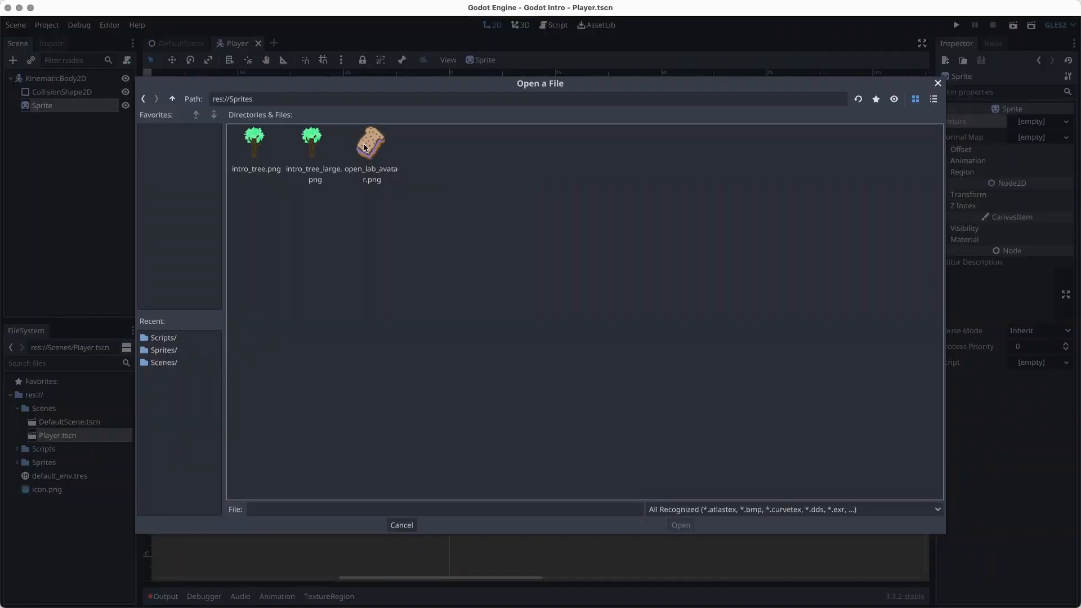
{"action": "left_click", "coordinate": [365, 147]}
{"action": "left_click", "coordinate": [681, 525]}
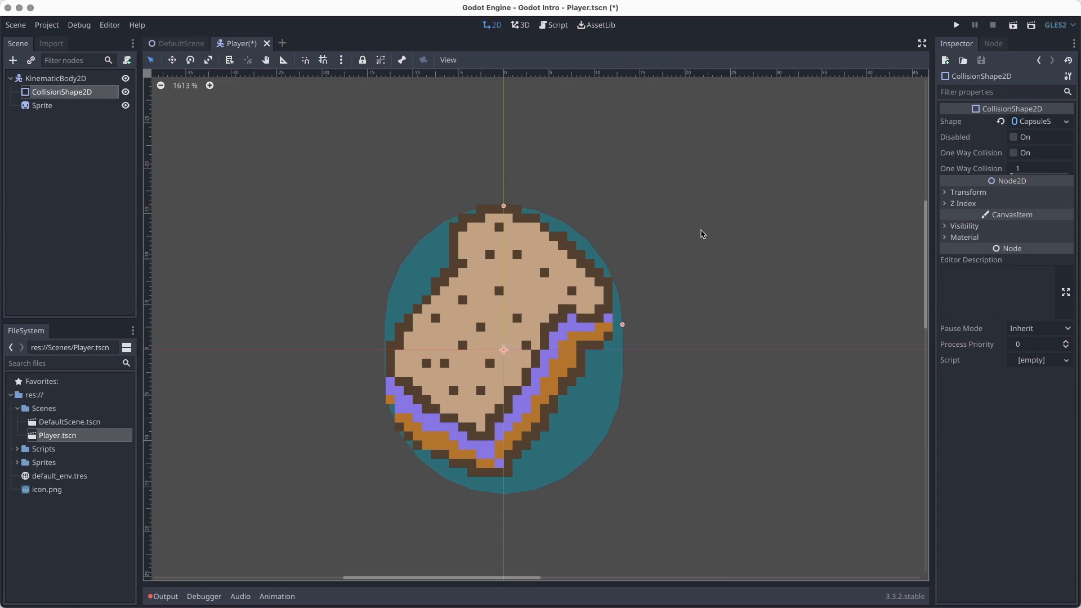
{"action": "middle_click_drag", "start_coordinate": [703, 233], "coordinate": [705, 167]}
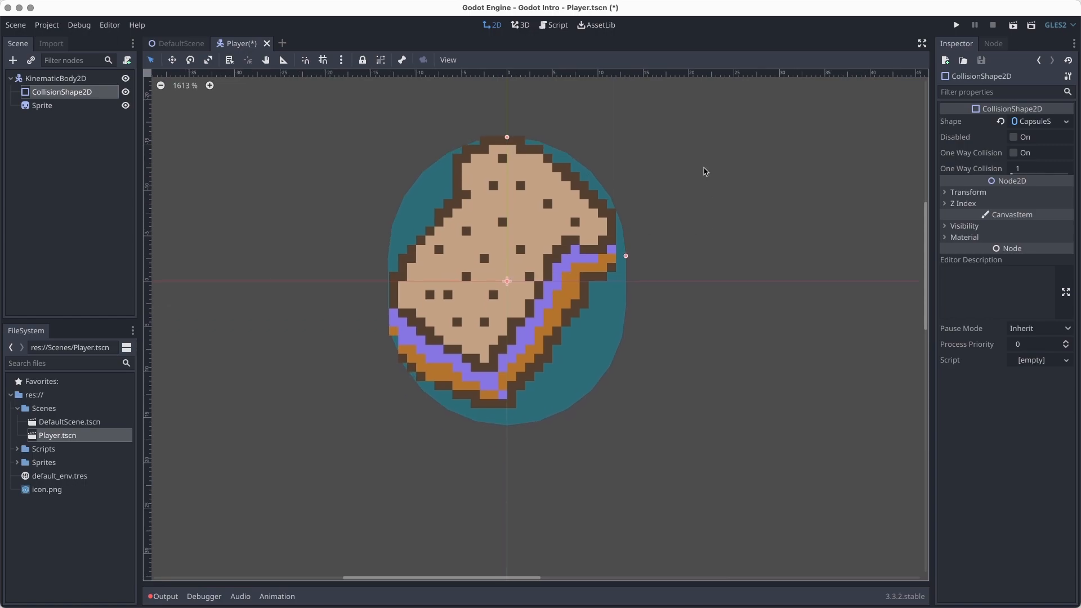
{"action": "key", "text": "ctrl+s"}
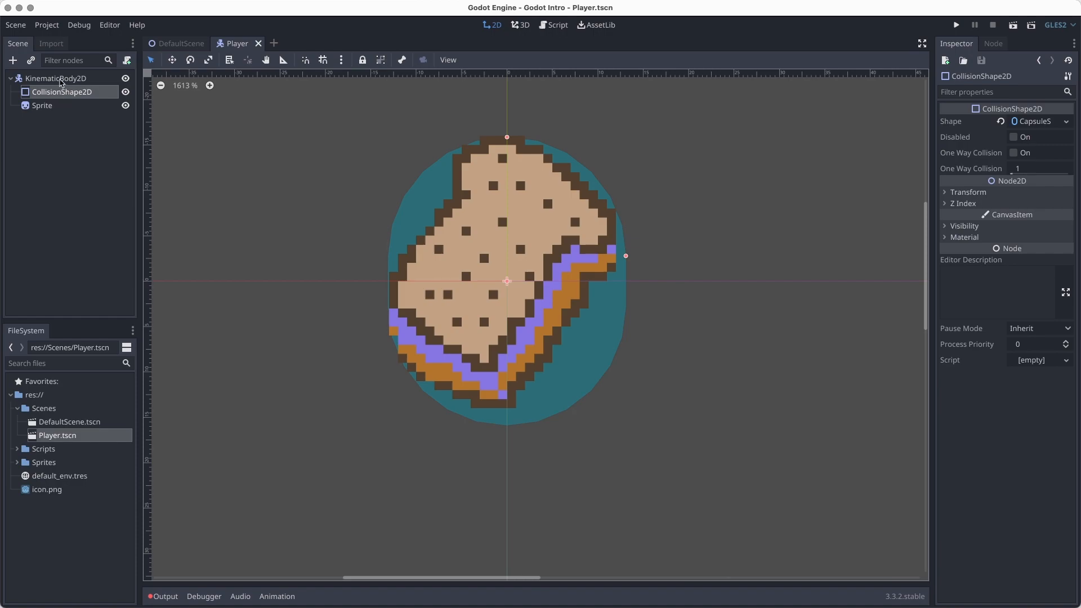
Attach the existing script PlayerController.gd from the Scripts folder to the KinematicBody2D root node and save the scene
{"action": "left_click", "coordinate": [62, 80]}
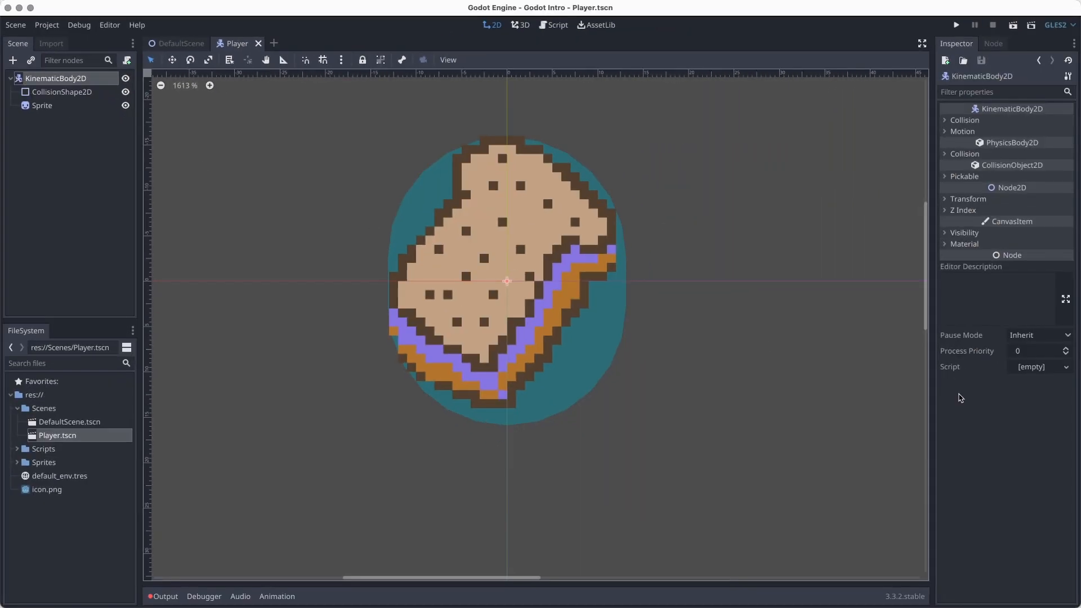
{"action": "left_click", "coordinate": [1035, 367]}
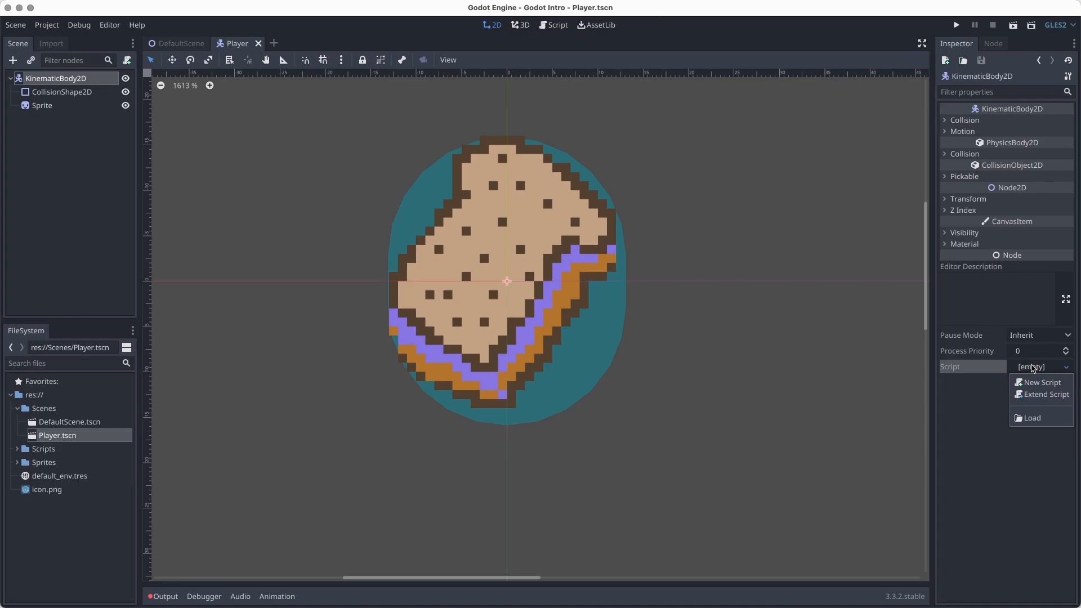
{"action": "left_click", "coordinate": [1032, 419]}
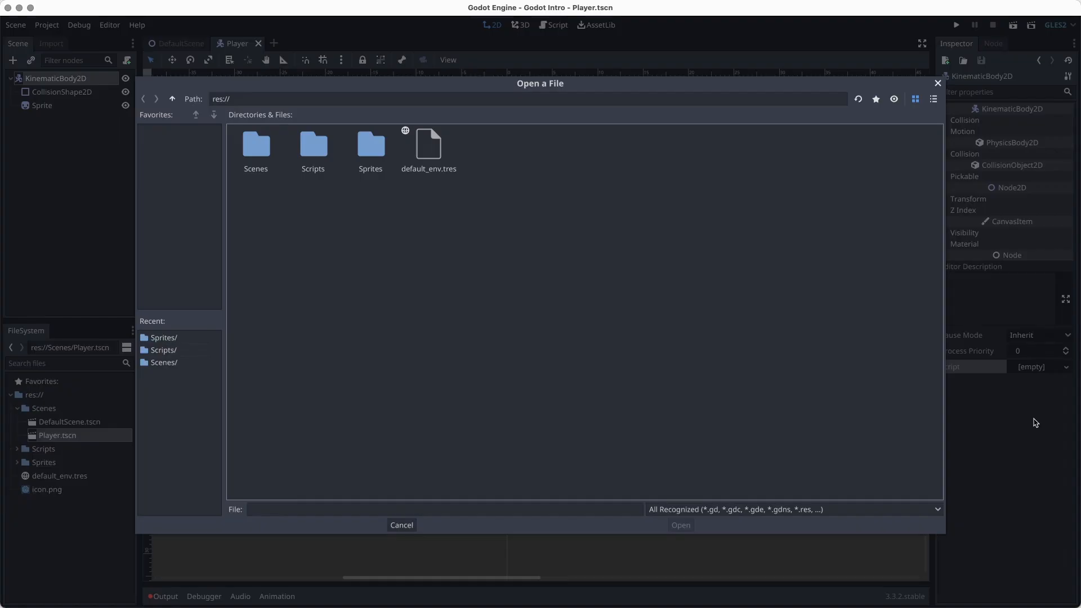
{"action": "double_click", "coordinate": [305, 153]}
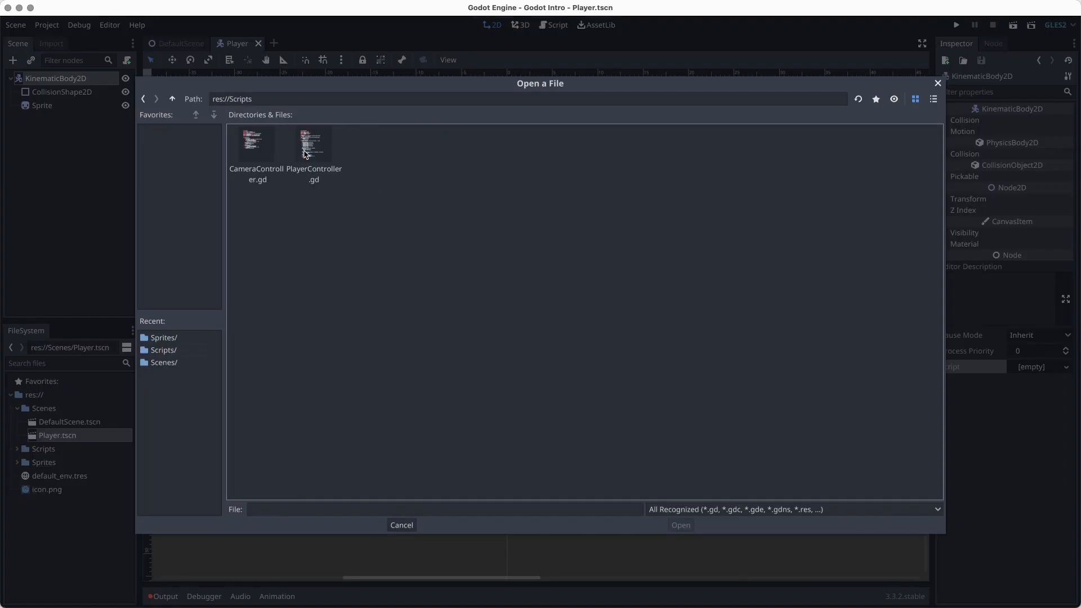
{"action": "left_click", "coordinate": [316, 157]}
{"action": "left_click", "coordinate": [682, 526]}
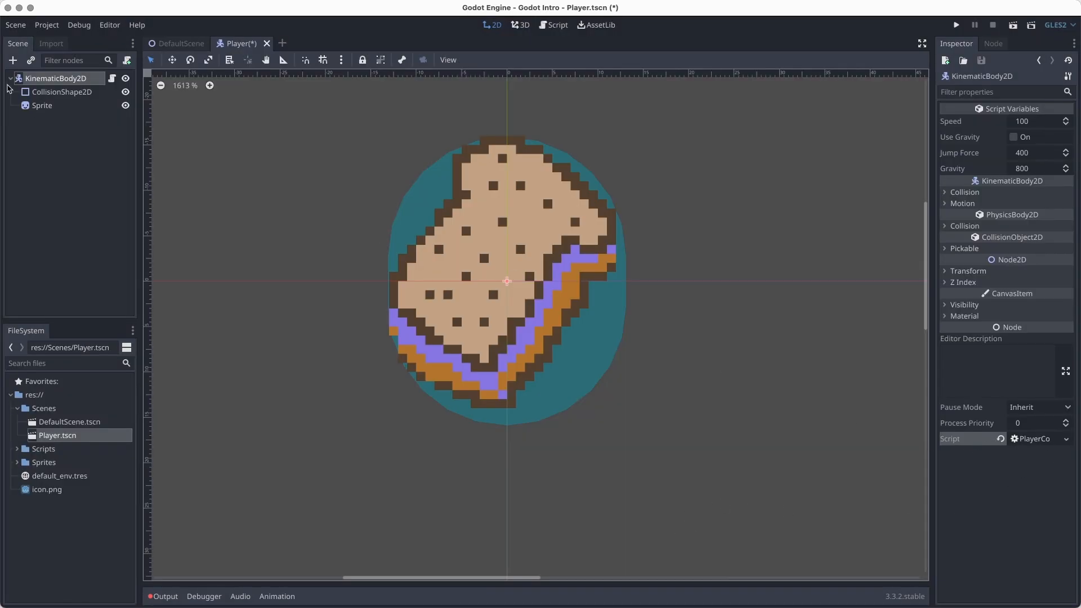
{"action": "key", "text": "ctrl+s"}
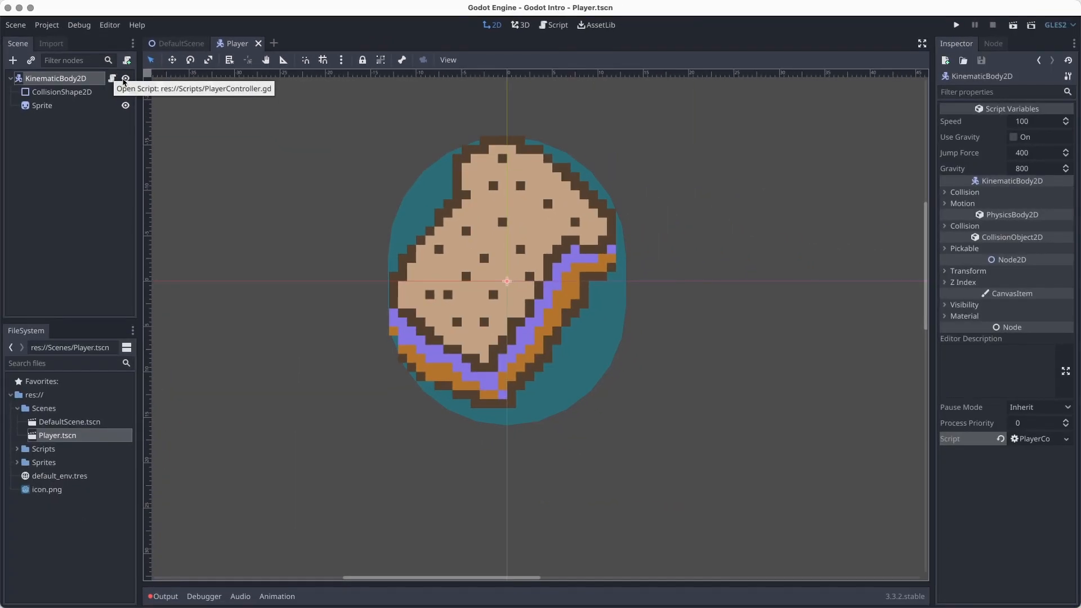
Open the script attached to the KinematicBody2D node, view its code and save the scene
{"action": "left_click", "coordinate": [143, 79]}
{"action": "left_click", "coordinate": [143, 79]}
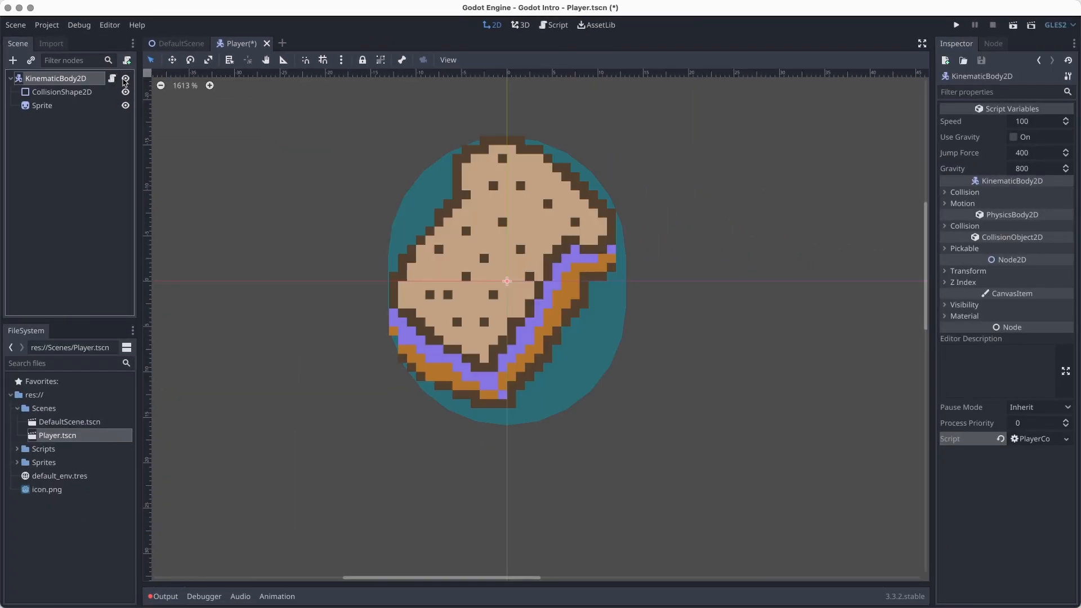
{"action": "left_click", "coordinate": [112, 78]}
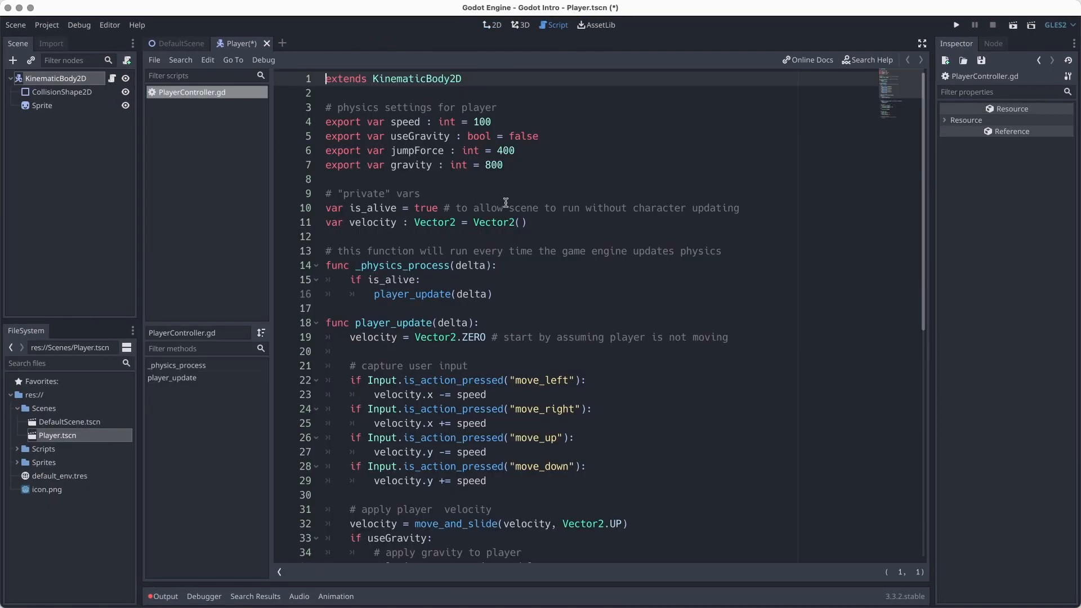
{"action": "key", "text": "ctrl+s"}
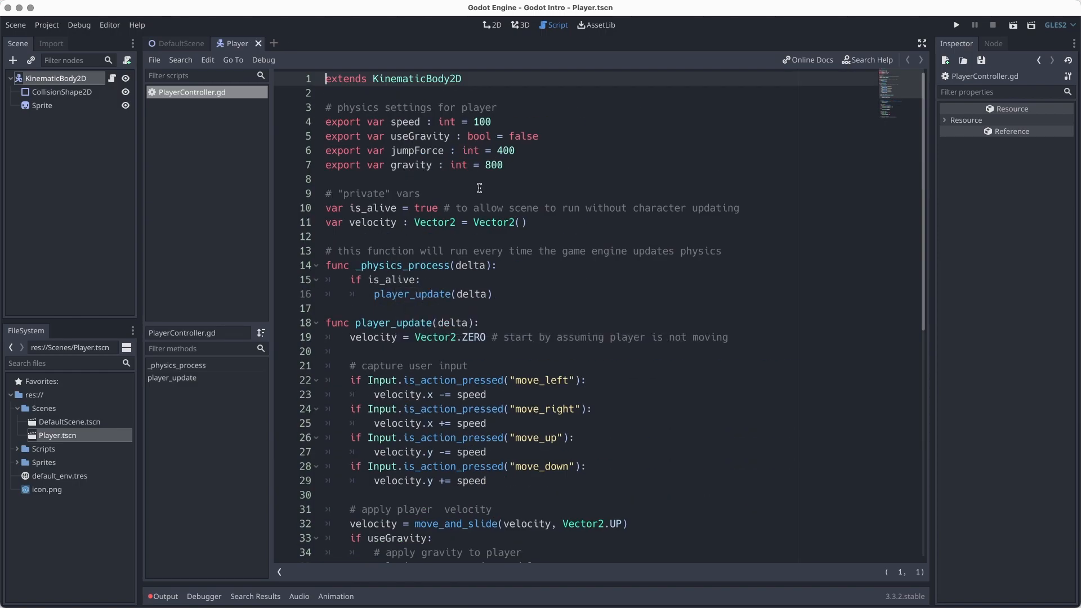
Rename the KinematicBody2D root node to Player and save the scene
{"action": "left_click", "coordinate": [35, 78]}
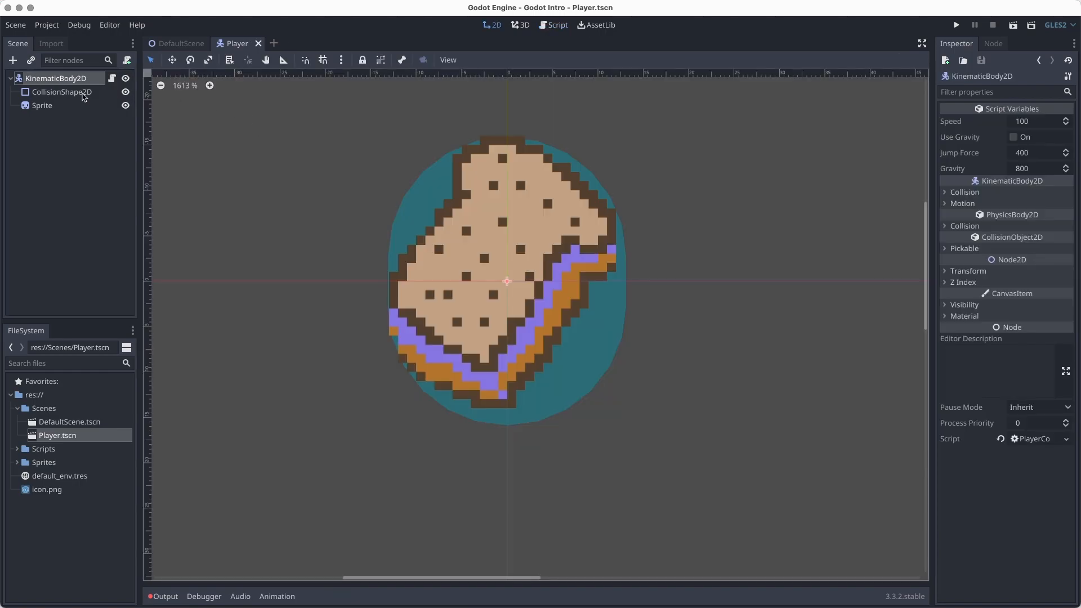
{"action": "double_click", "coordinate": [49, 80]}
{"action": "type", "text": "Player"}
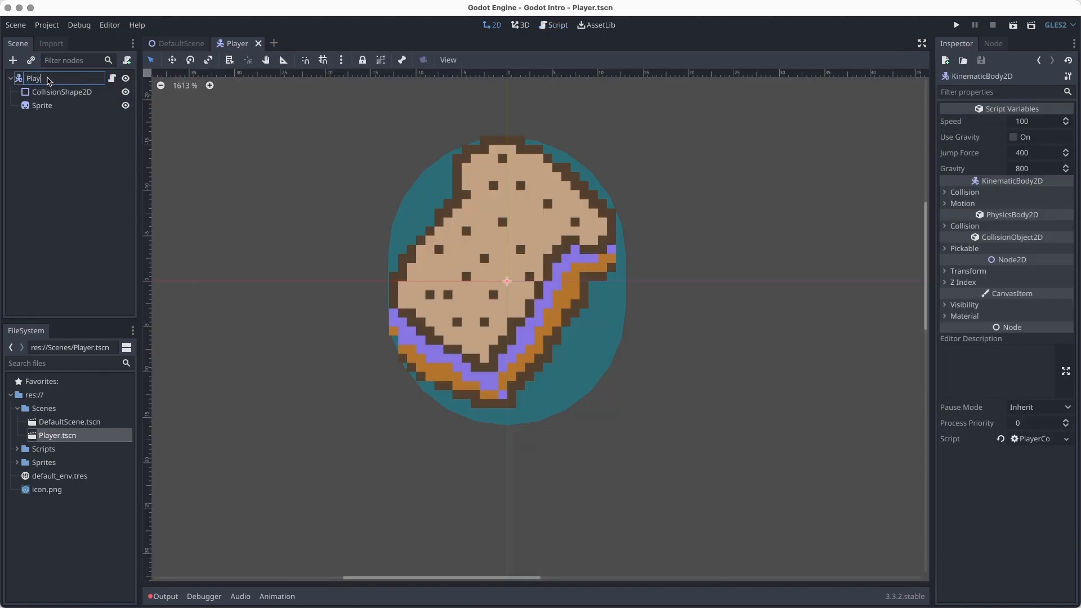
{"action": "key", "text": "Return"}
{"action": "key", "text": "ctrl+s"}
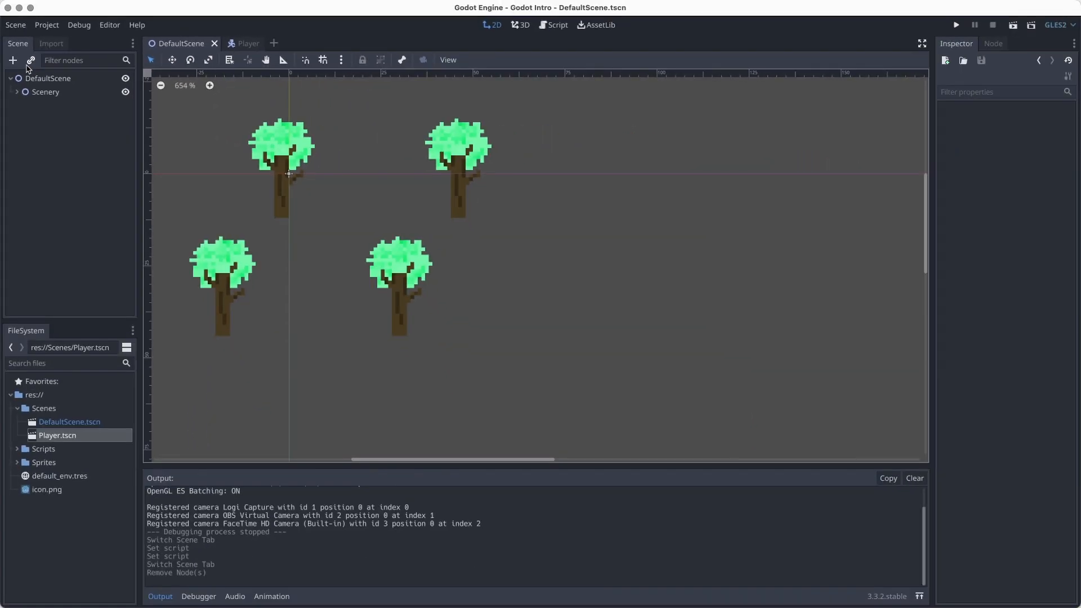
Instance Scenes/Player.tscn as a child of the DefaultScene root node
{"action": "left_click", "coordinate": [31, 78]}
{"action": "left_click", "coordinate": [31, 60]}
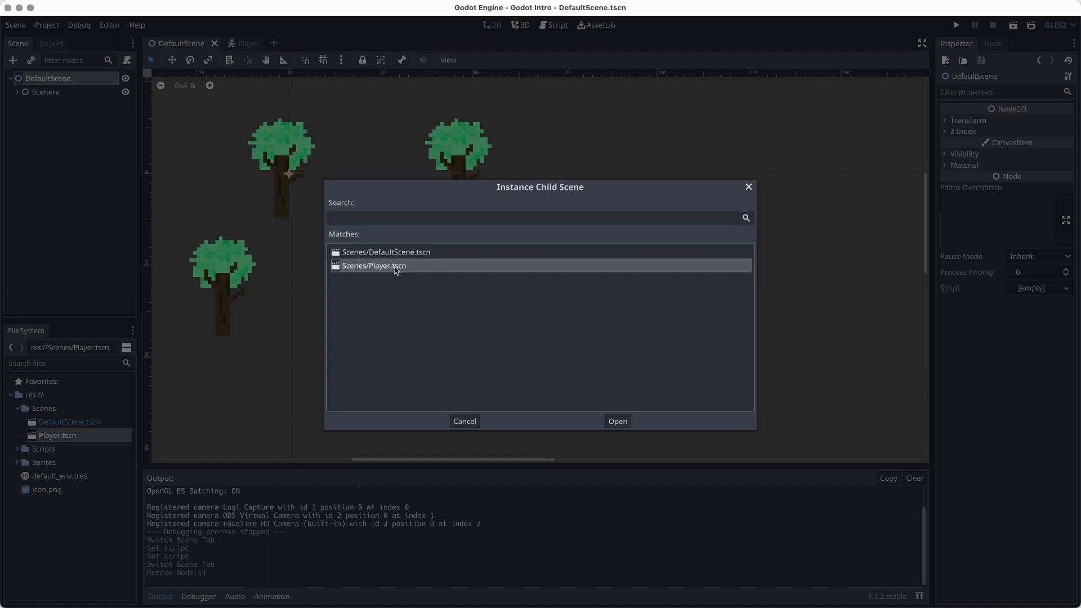
{"action": "left_click", "coordinate": [618, 423]}
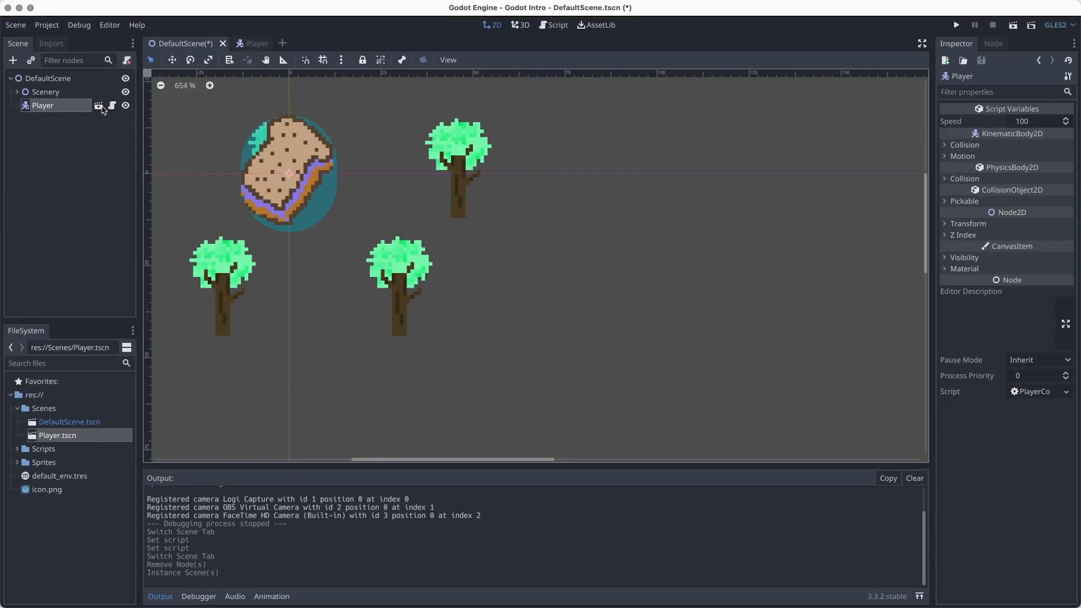
View the source scene of the Player instance, return to DefaultScene and save it
{"action": "left_click", "coordinate": [102, 108]}
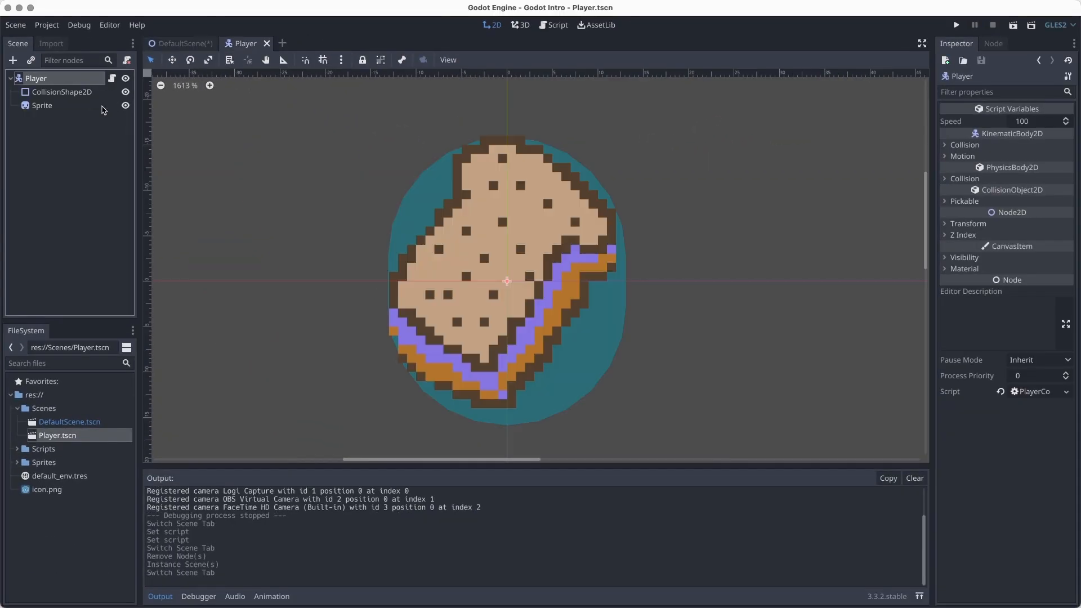
{"action": "left_click", "coordinate": [185, 43]}
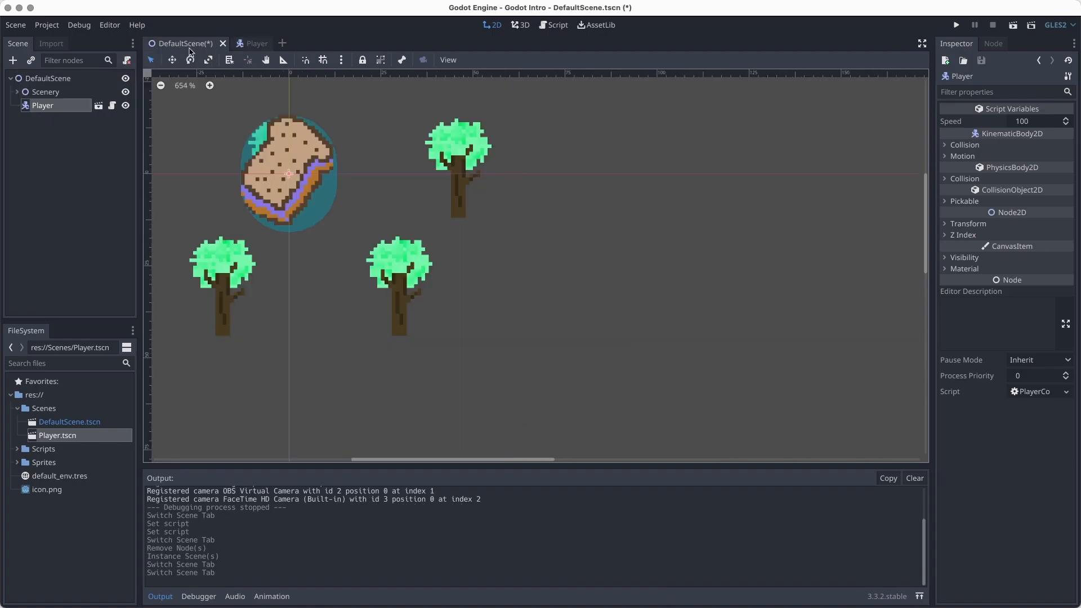
{"action": "key", "text": "super+s"}
{"action": "key", "text": "super+s"}
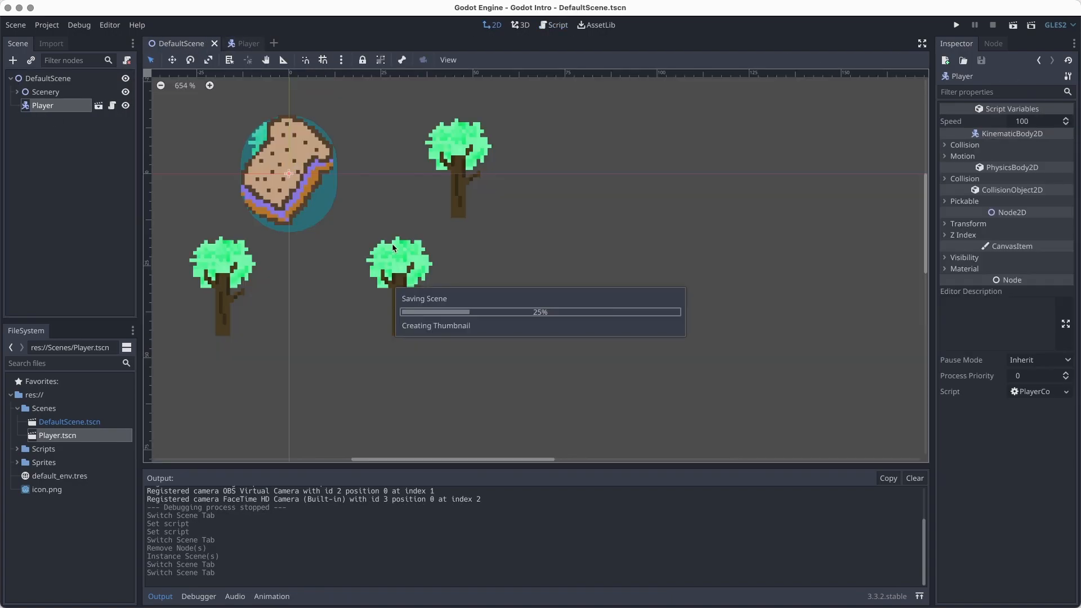
Move the Player instance away from the origin to about (77, 25), beside the lower trees, and save DefaultScene
{"action": "middle_click_drag", "start_coordinate": [362, 191], "coordinate": [473, 192]}
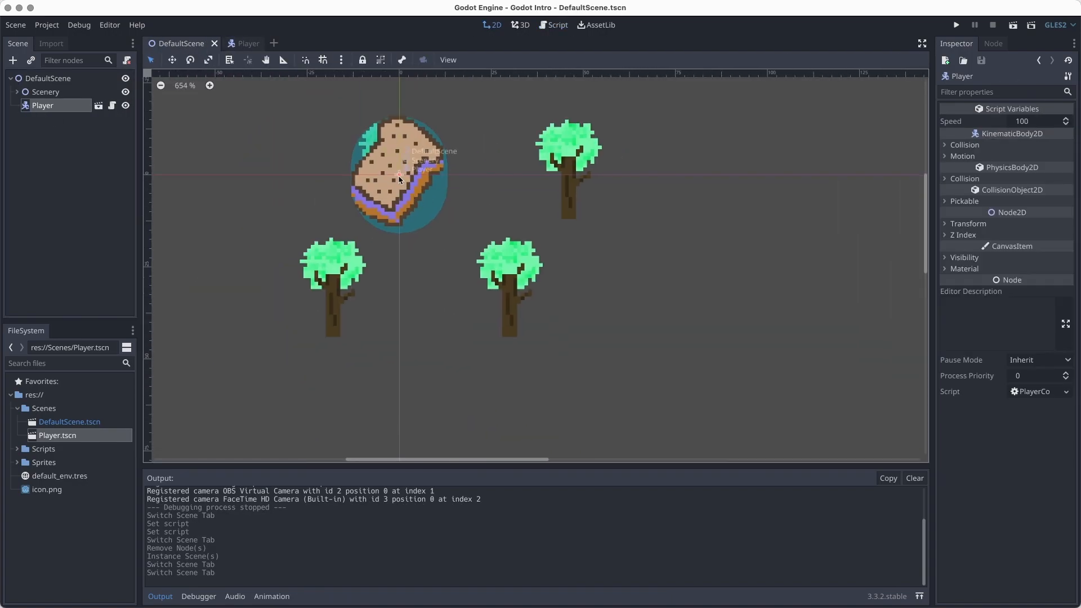
{"action": "left_click_drag", "start_coordinate": [402, 181], "coordinate": [686, 274]}
{"action": "scroll", "coordinate": [490, 302], "scroll_direction": "down", "scroll_amount": 6}
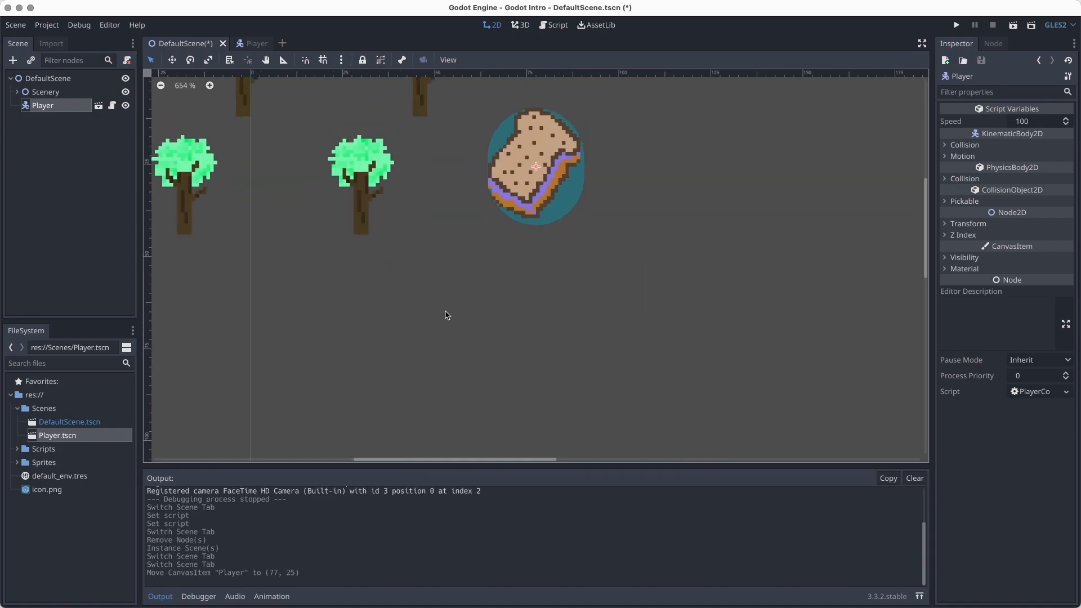
{"action": "scroll", "coordinate": [381, 261], "scroll_direction": "right", "scroll_amount": 2}
{"action": "key", "text": "super+s"}
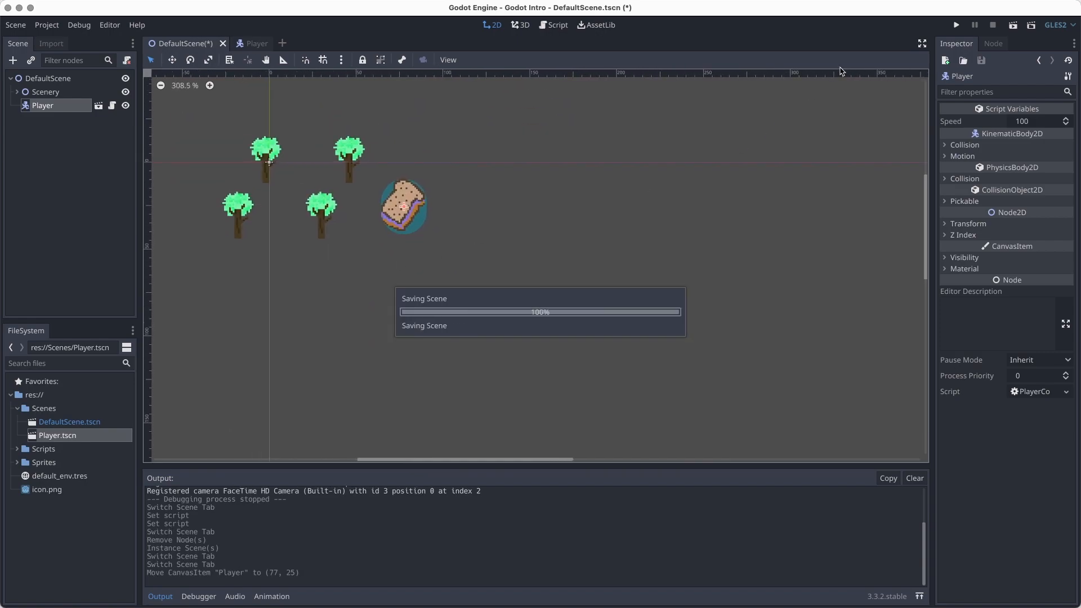
Run the project, close the game window and examine the debugger's error list and stack frames
{"action": "left_click", "coordinate": [954, 25]}
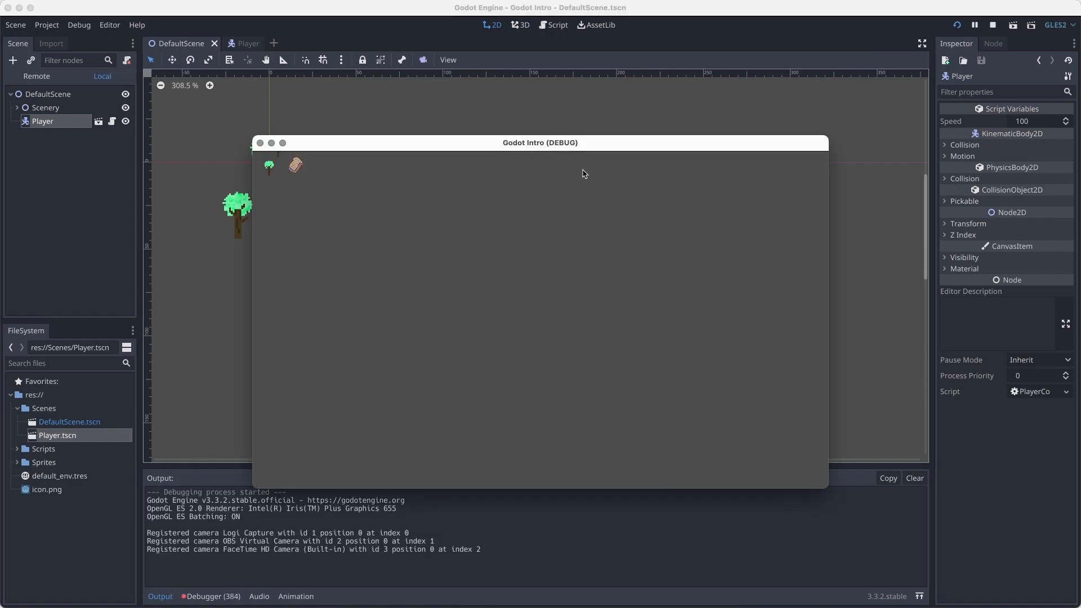
{"action": "left_click", "coordinate": [260, 143]}
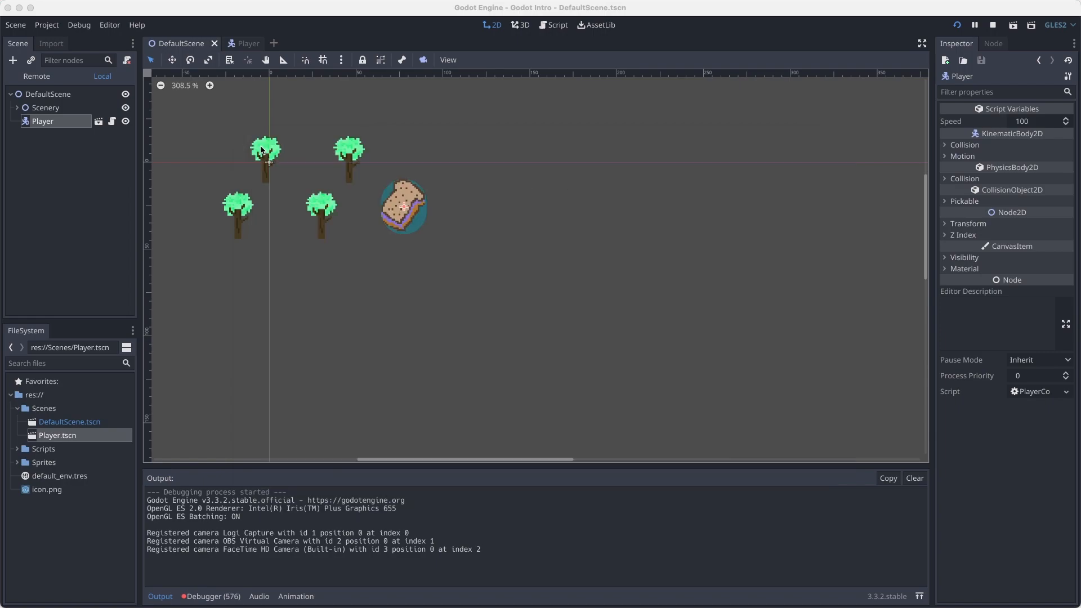
{"action": "left_click", "coordinate": [225, 595]}
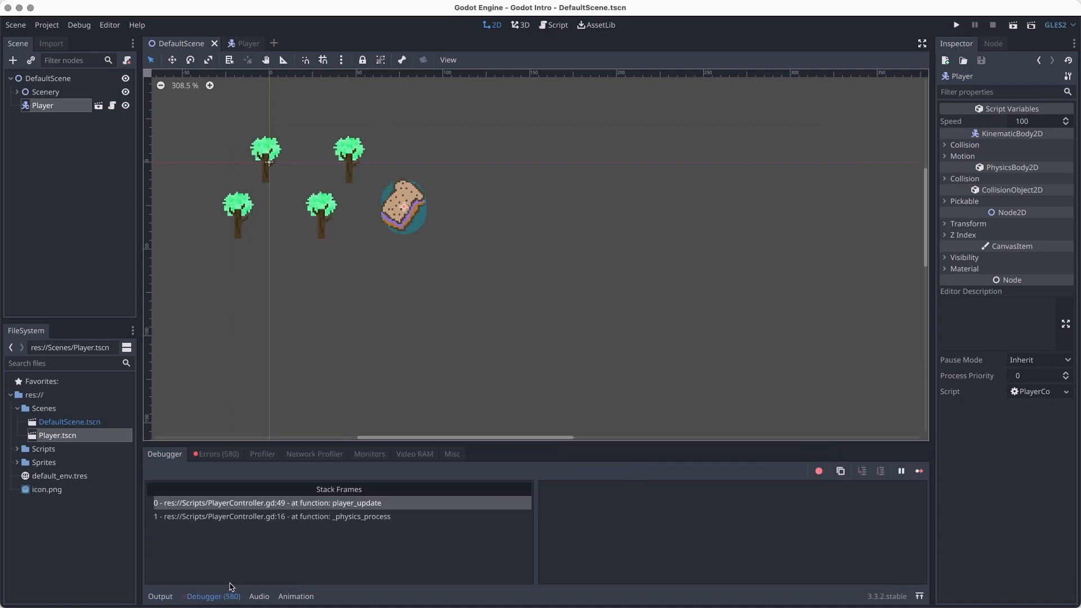
{"action": "left_click", "coordinate": [225, 454]}
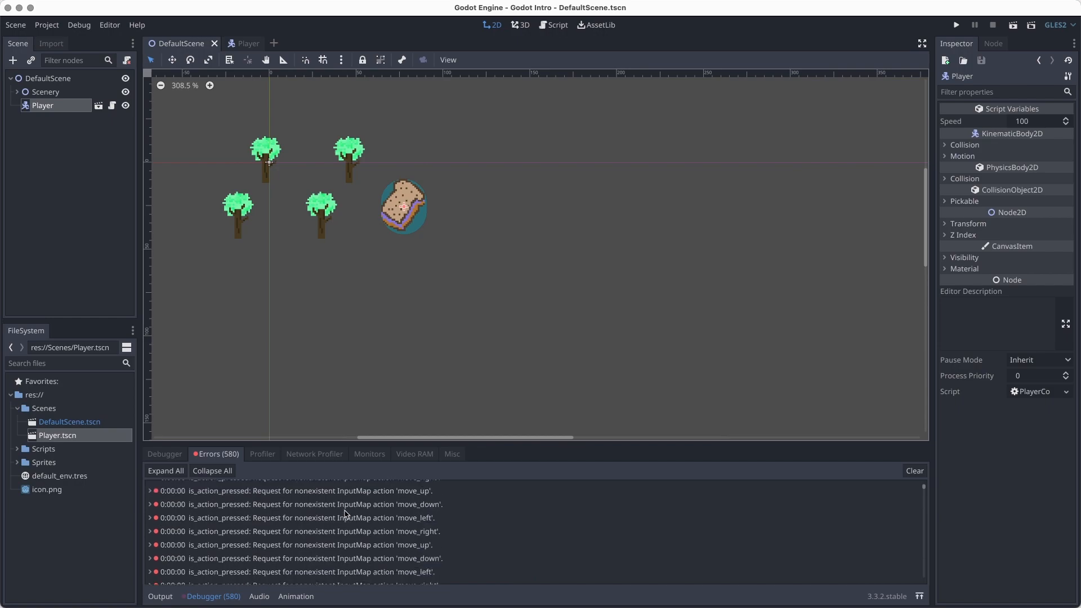
{"action": "left_click", "coordinate": [162, 453]}
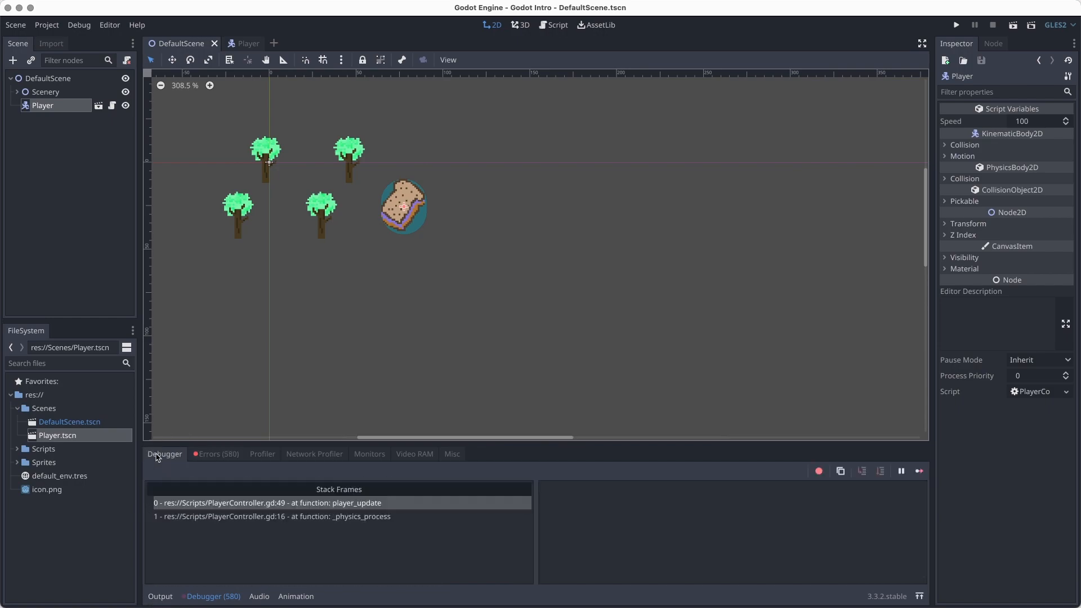
{"action": "left_click", "coordinate": [374, 264]}
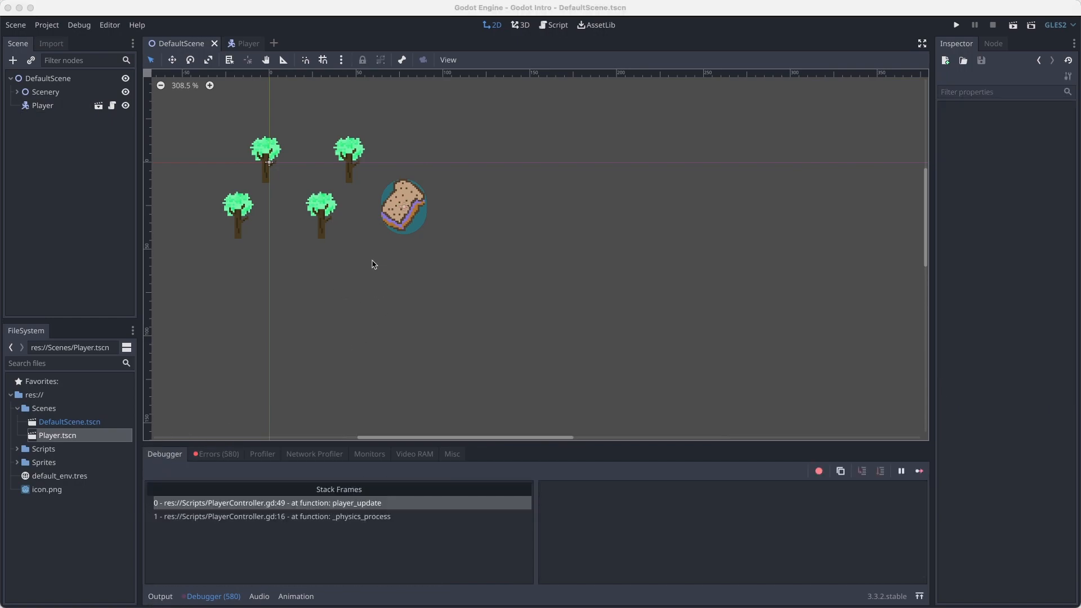
Add an input action named move_right to the project's Input Map
{"action": "left_click", "coordinate": [38, 24]}
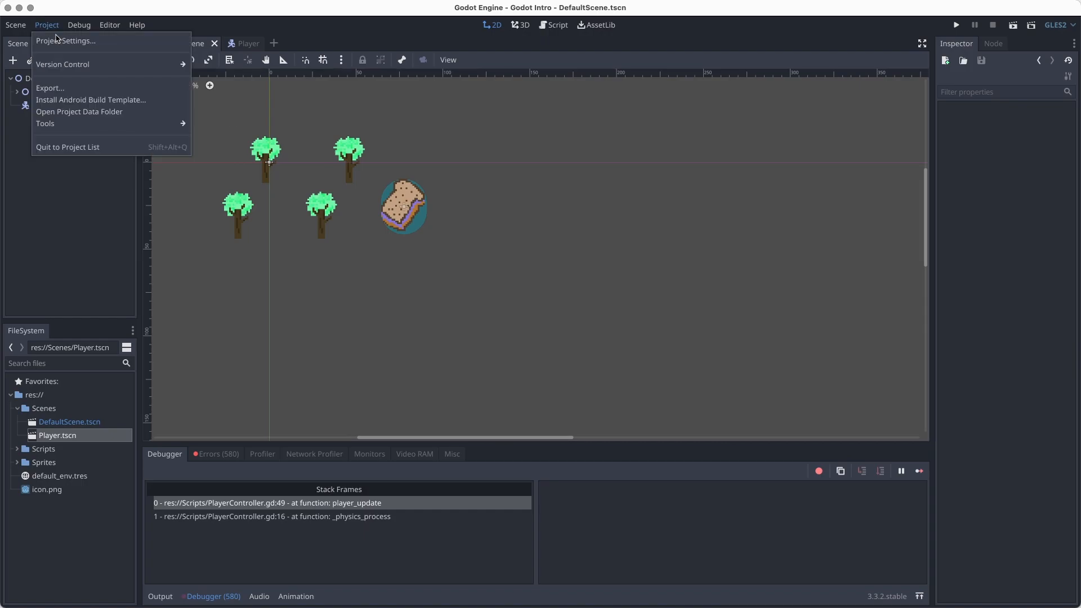
{"action": "left_click", "coordinate": [57, 39]}
{"action": "left_click", "coordinate": [361, 126]}
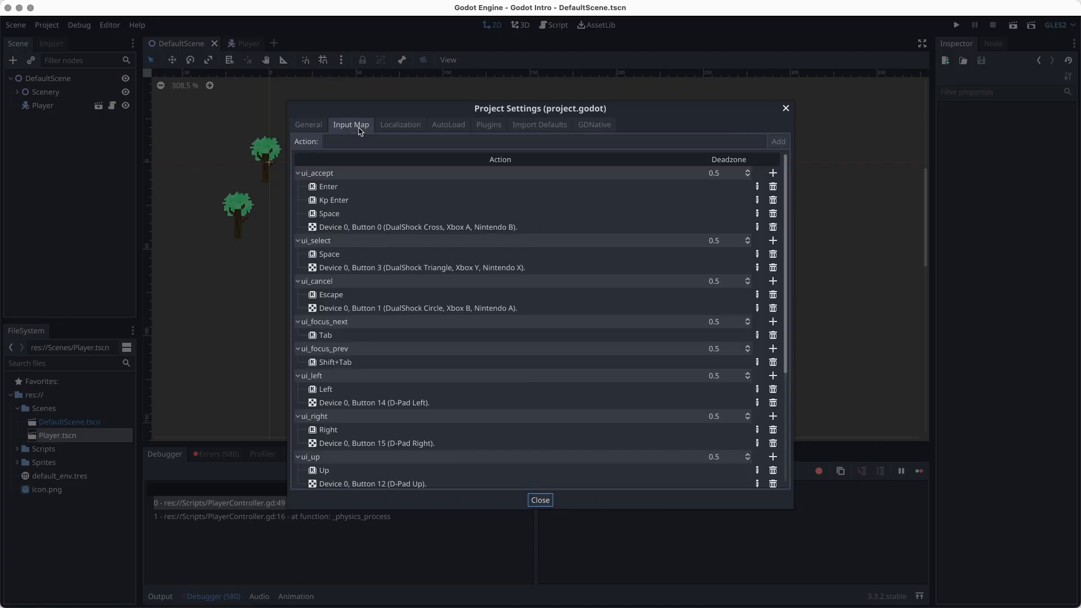
{"action": "scroll", "coordinate": [401, 229], "scroll_direction": "down", "scroll_amount": 5}
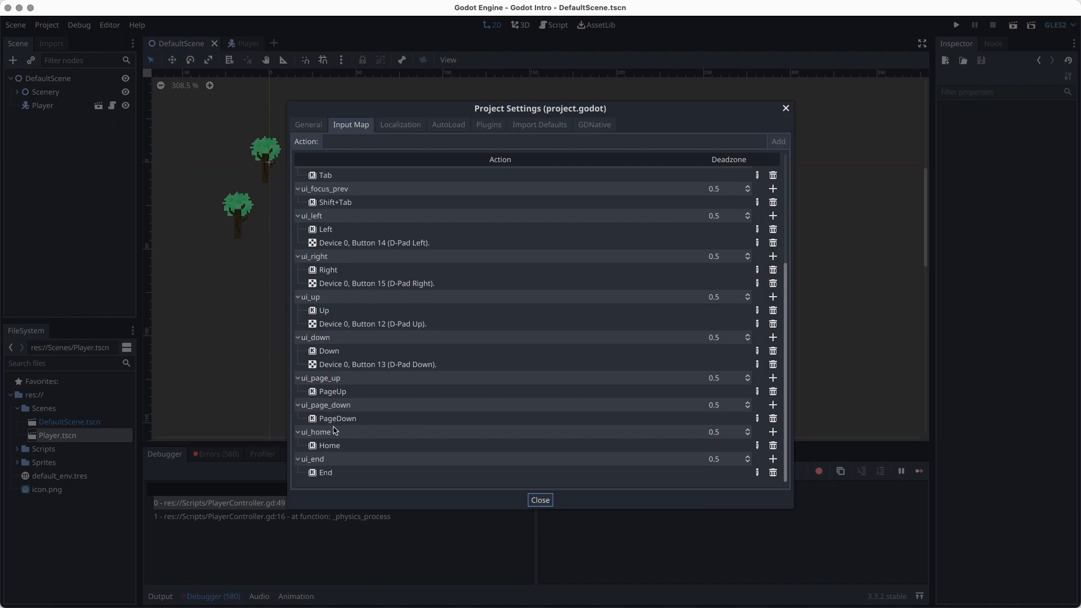
{"action": "scroll", "coordinate": [654, 314], "scroll_direction": "up", "scroll_amount": 5}
{"action": "left_click", "coordinate": [343, 141]}
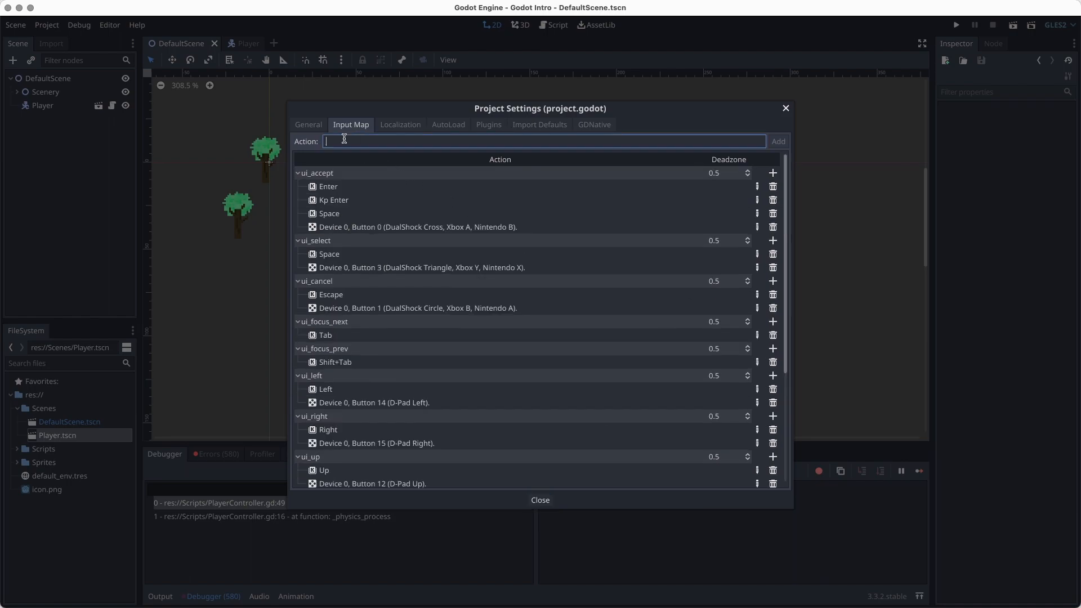
{"action": "scroll", "coordinate": [360, 169], "scroll_direction": "down", "scroll_amount": 5}
{"action": "left_click", "coordinate": [361, 142]}
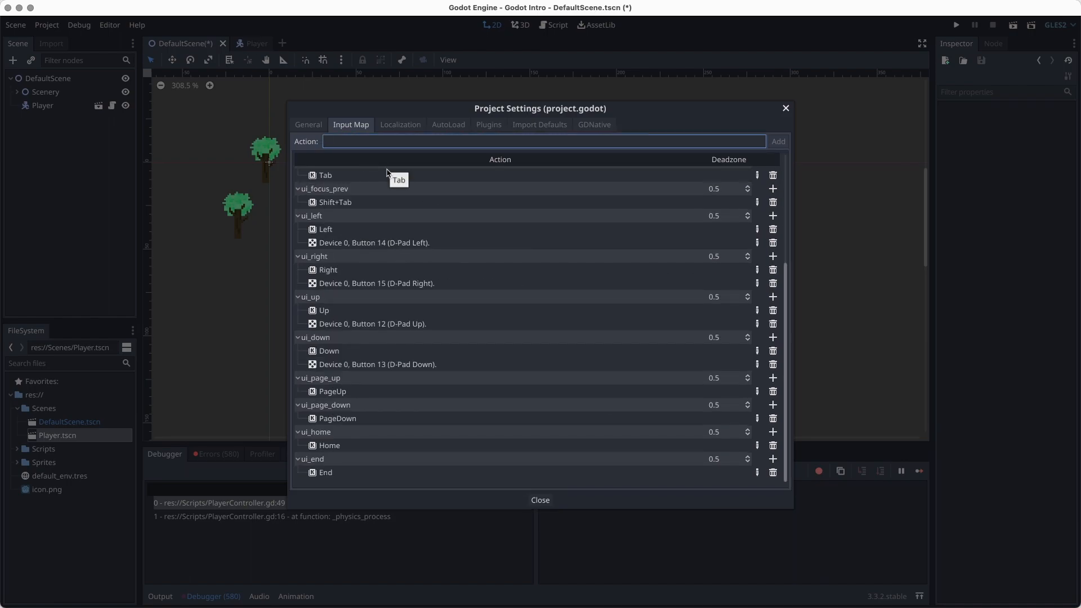
{"action": "type", "text": "more"}
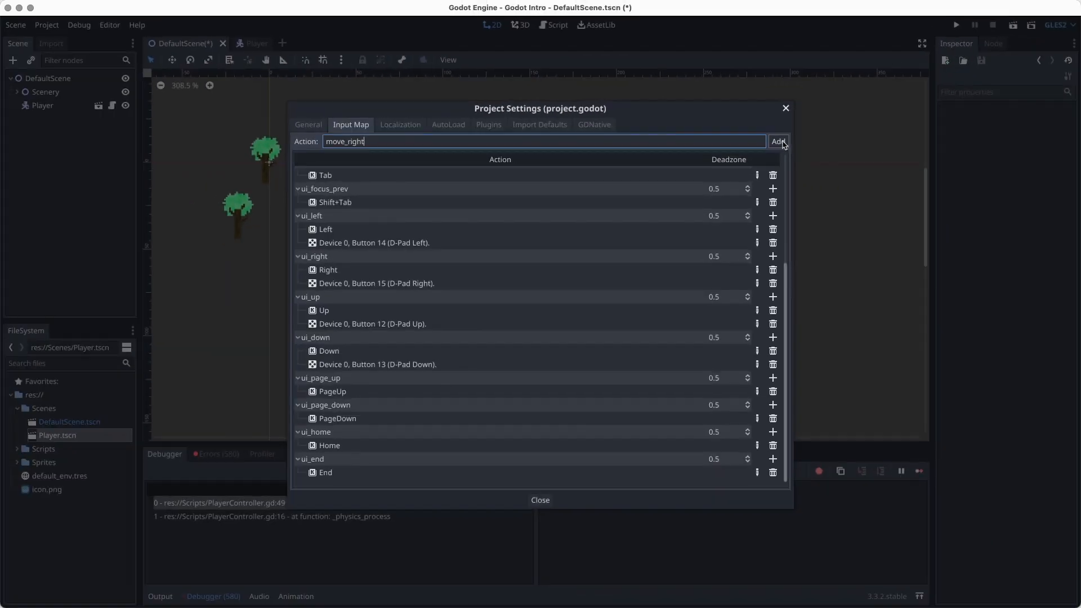
{"action": "left_click", "coordinate": [781, 141]}
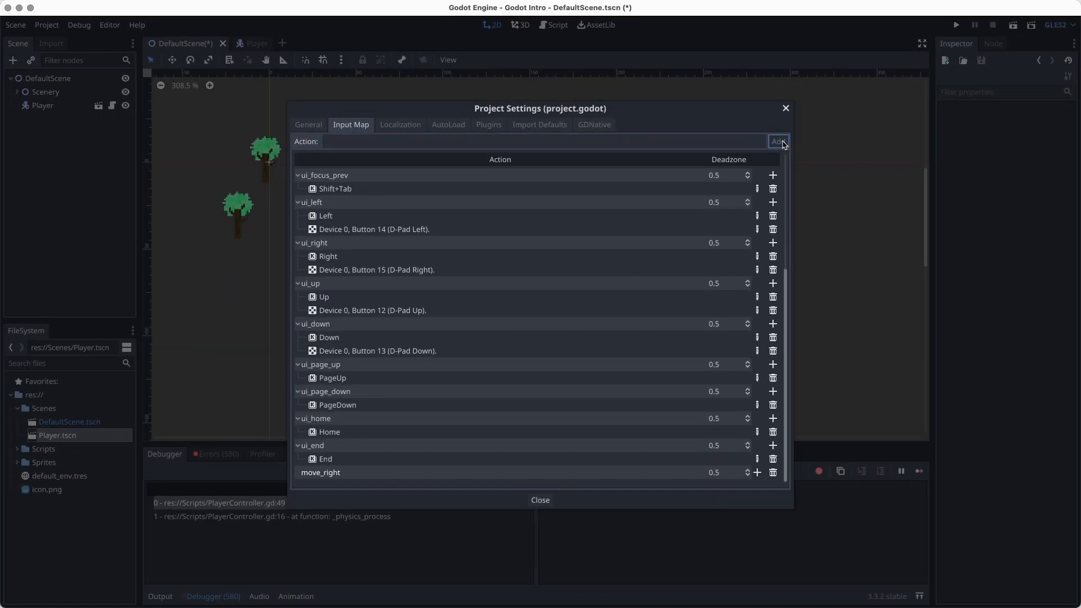
{"action": "double_click", "coordinate": [386, 475]}
{"action": "key", "text": "Return"}
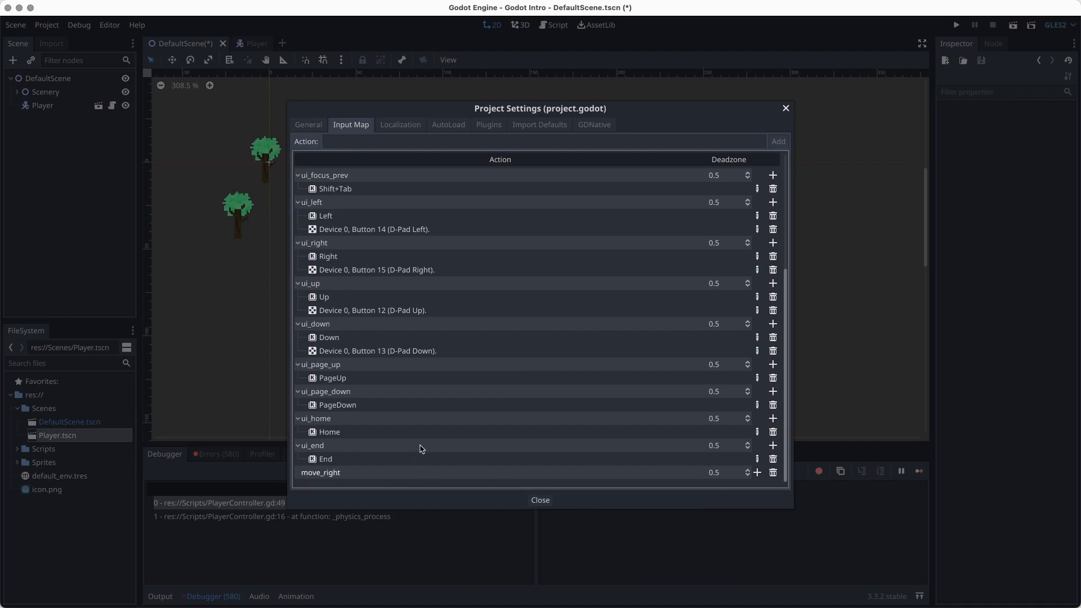
Collapse the built-in ui_ actions in the Input Map, from ui_accept through ui_end
{"action": "scroll", "coordinate": [423, 449], "scroll_direction": "up", "scroll_amount": 5}
{"action": "left_click", "coordinate": [299, 173]}
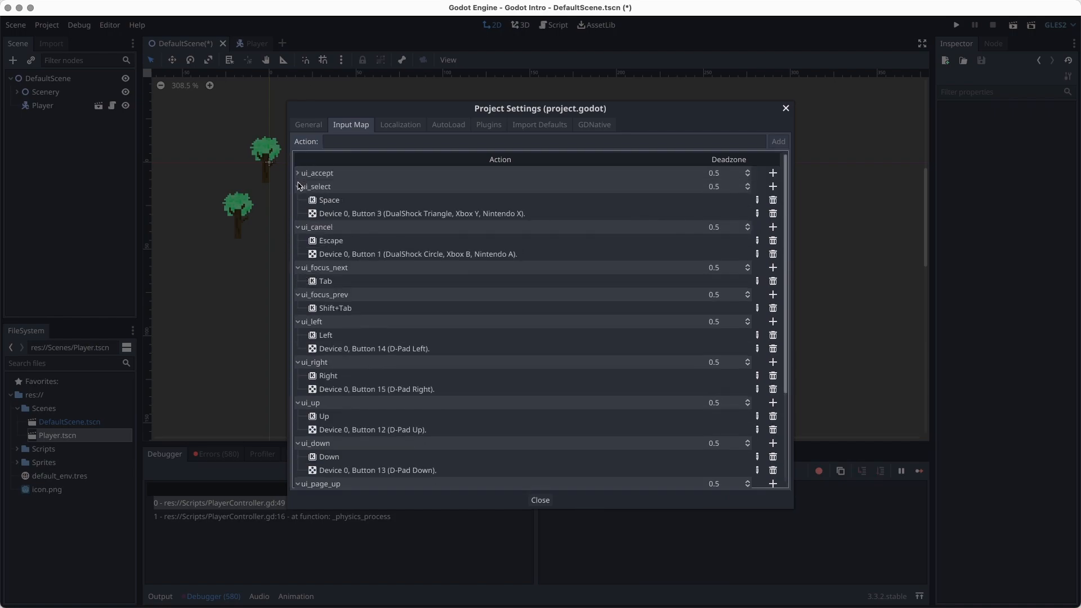
{"action": "left_click", "coordinate": [299, 187]}
{"action": "left_click", "coordinate": [298, 200]}
{"action": "left_click", "coordinate": [298, 214]}
{"action": "left_click", "coordinate": [299, 228]}
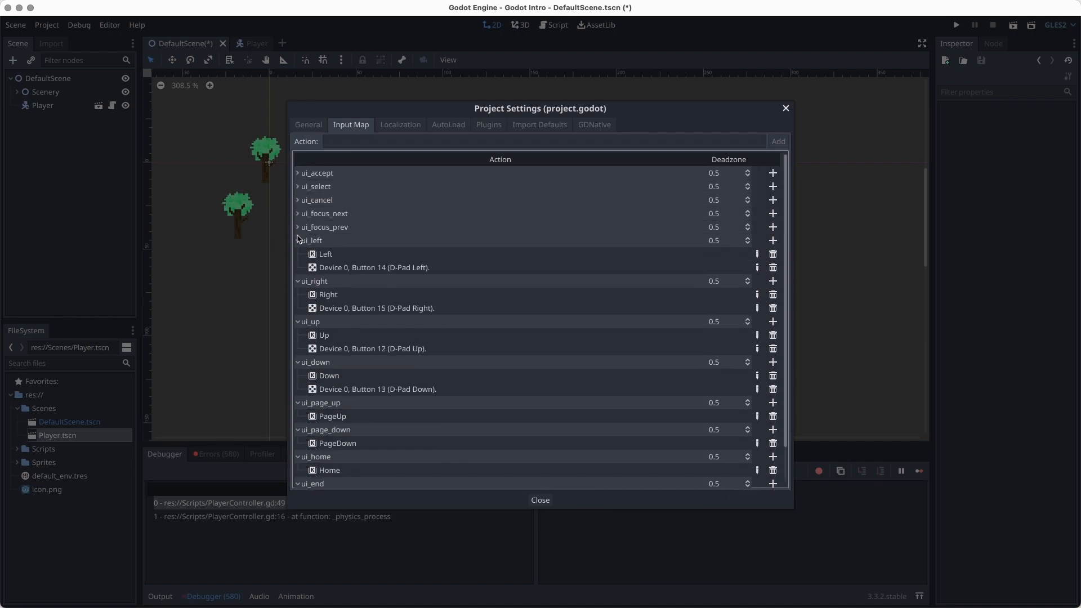
{"action": "left_click", "coordinate": [298, 241]}
{"action": "left_click", "coordinate": [298, 255]}
{"action": "left_click", "coordinate": [299, 268]}
{"action": "left_click", "coordinate": [298, 282]}
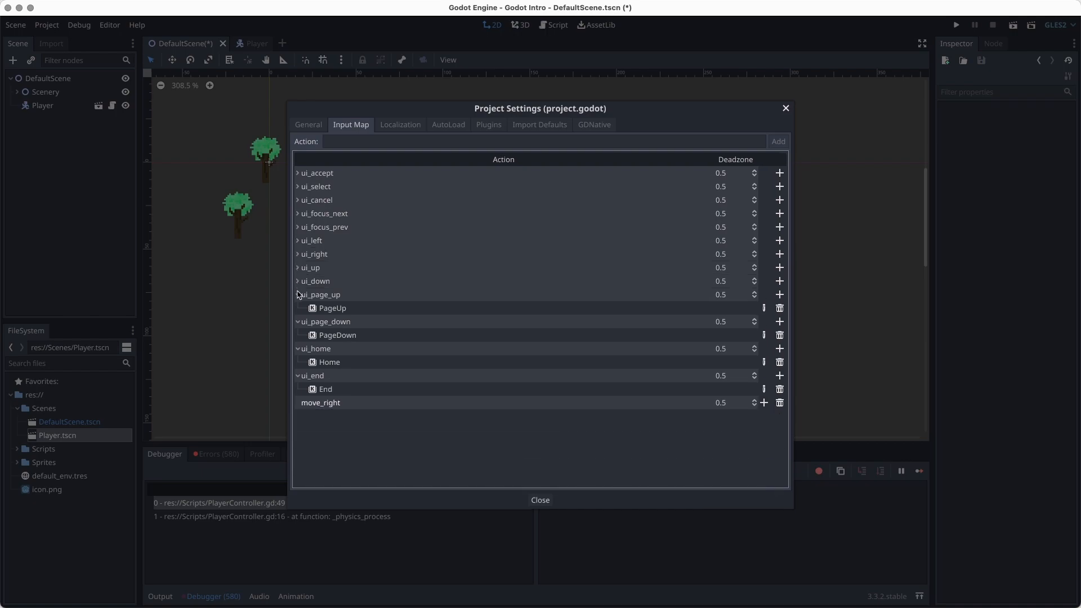
{"action": "left_click", "coordinate": [298, 296]}
{"action": "left_click", "coordinate": [298, 308]}
{"action": "left_click", "coordinate": [298, 322]}
{"action": "left_click", "coordinate": [298, 336]}
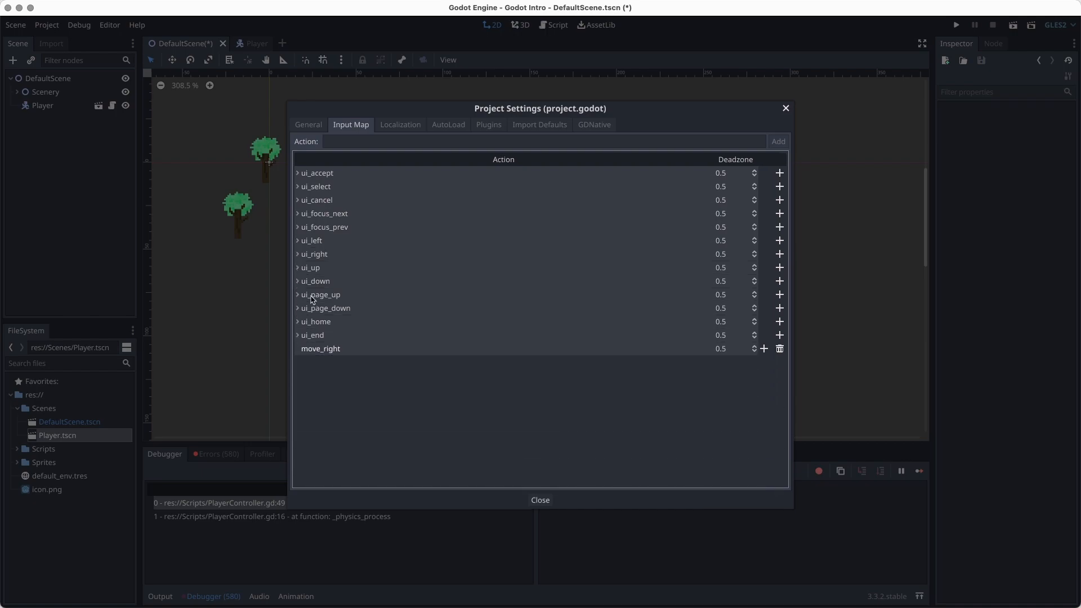
Add three more input actions named move_left, move_up and move_down to the Input Map
{"action": "left_click", "coordinate": [362, 141]}
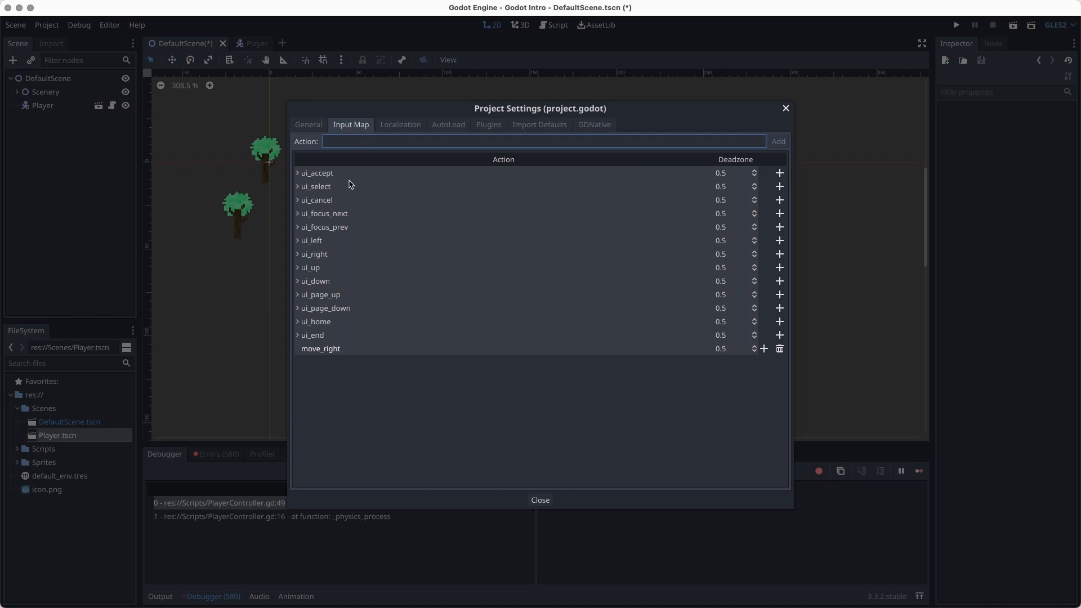
{"action": "type", "text": "move_left"}
{"action": "key", "text": "Return"}
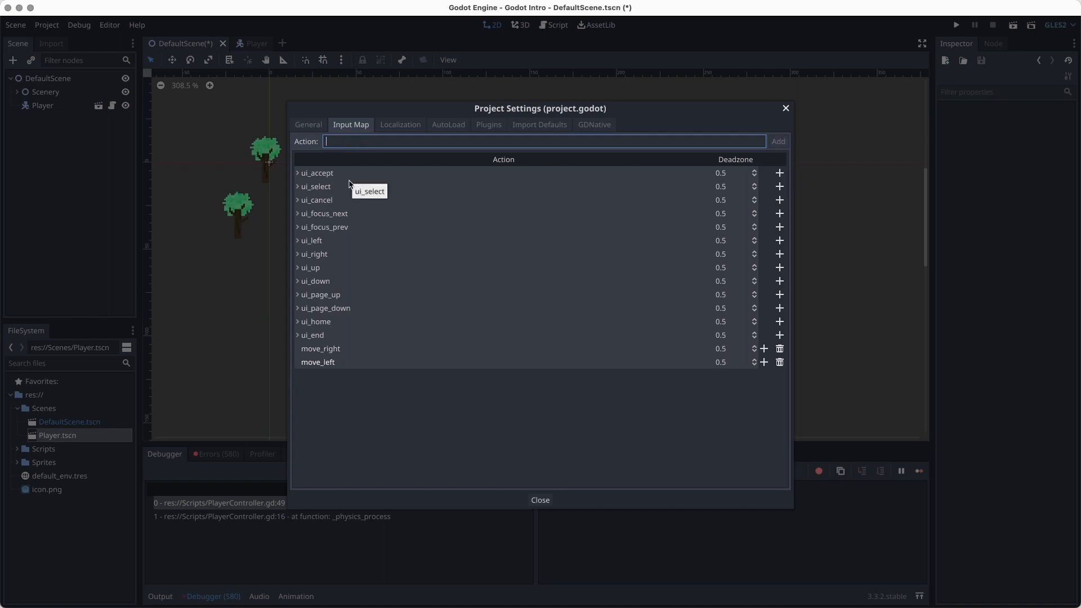
{"action": "type", "text": "move_up"}
{"action": "key", "text": "Return"}
{"action": "type", "text": "move_"}
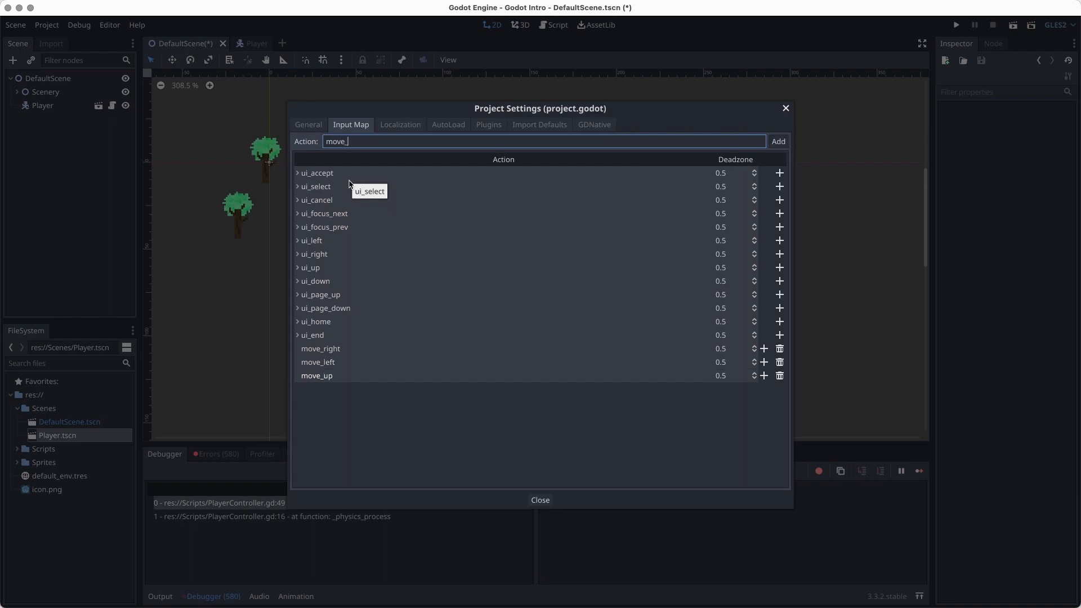
{"action": "type", "text": "down"}
{"action": "key", "text": "Return"}
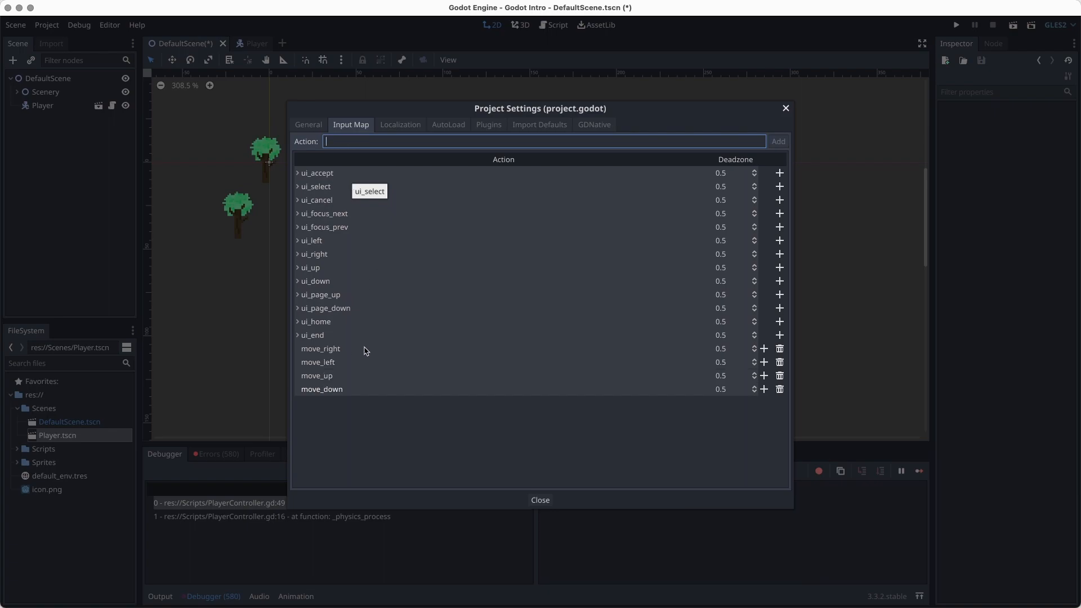
Assign the Right arrow and D keys to the move_right action
{"action": "left_click", "coordinate": [367, 351]}
{"action": "left_click", "coordinate": [765, 349]}
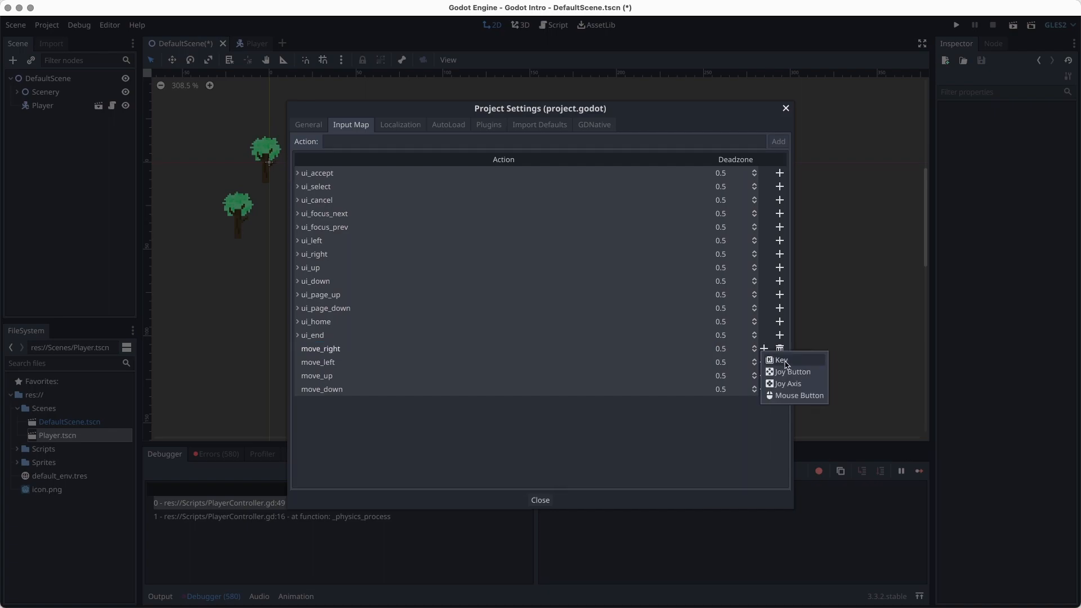
{"action": "left_click", "coordinate": [781, 360]}
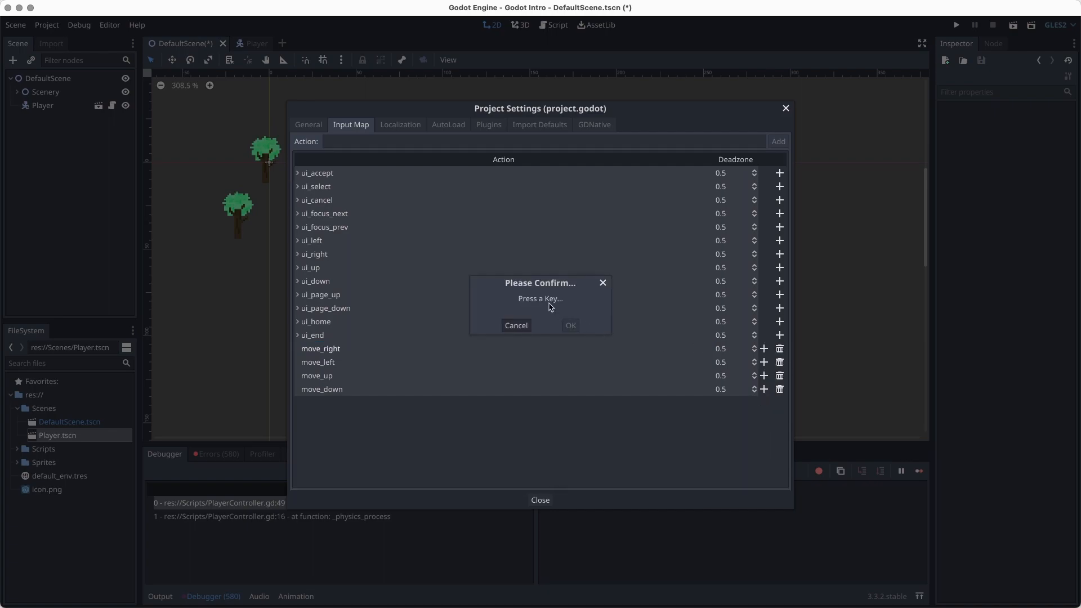
{"action": "key", "text": "d"}
{"action": "left_click", "coordinate": [571, 325]}
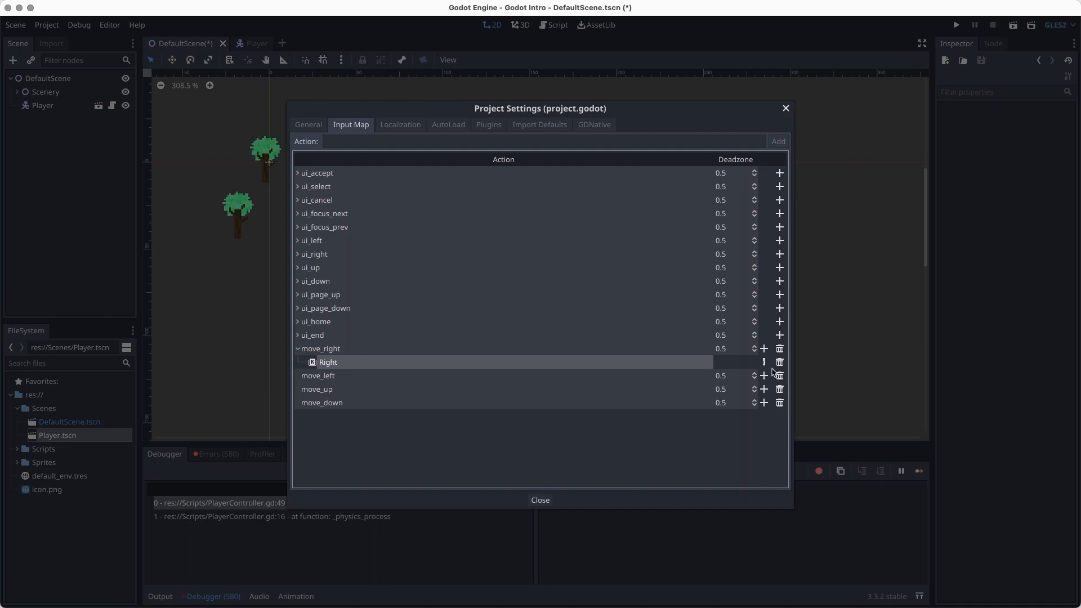
{"action": "left_click", "coordinate": [764, 348]}
{"action": "left_click", "coordinate": [772, 361]}
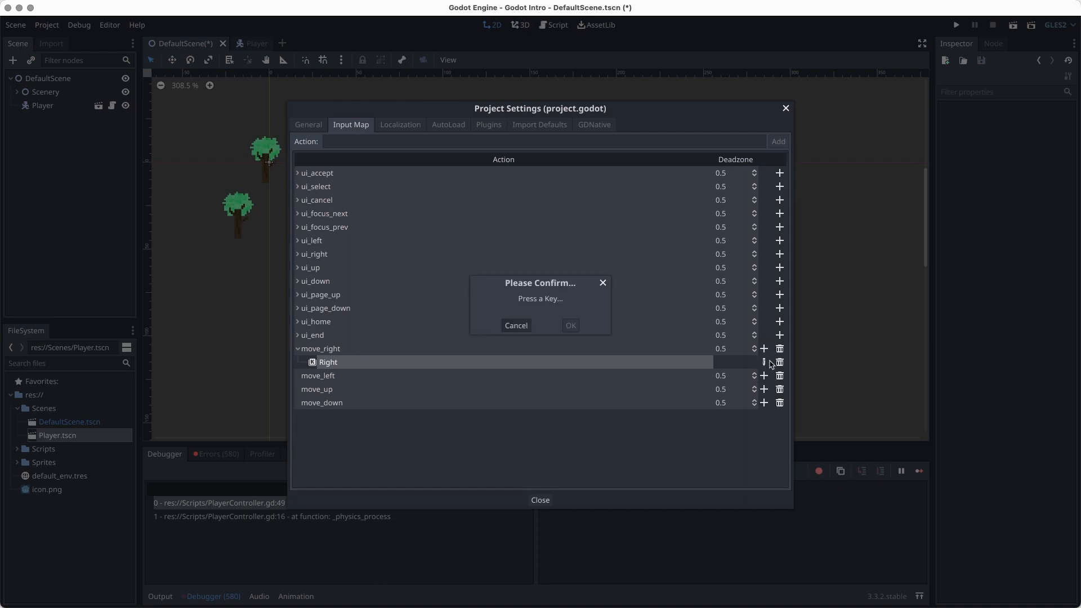
{"action": "key", "text": "d"}
{"action": "left_click", "coordinate": [571, 326]}
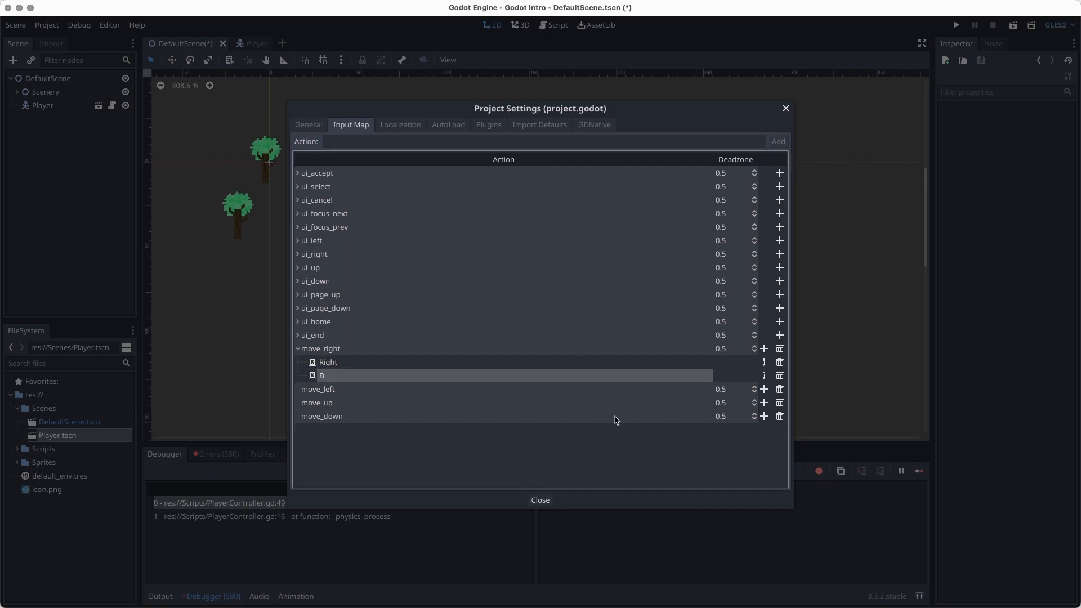
Assign the A and Left arrow keys to the move_left action
{"action": "left_click", "coordinate": [765, 403]}
{"action": "left_click", "coordinate": [772, 406]}
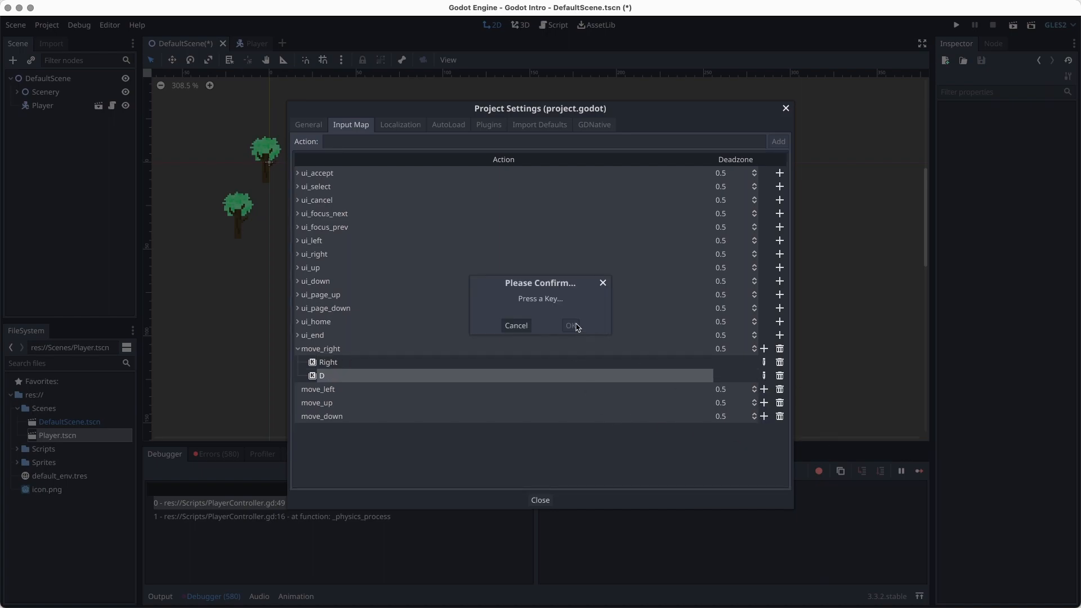
{"action": "key", "text": "a"}
{"action": "left_click", "coordinate": [570, 325]}
{"action": "left_click", "coordinate": [764, 389]}
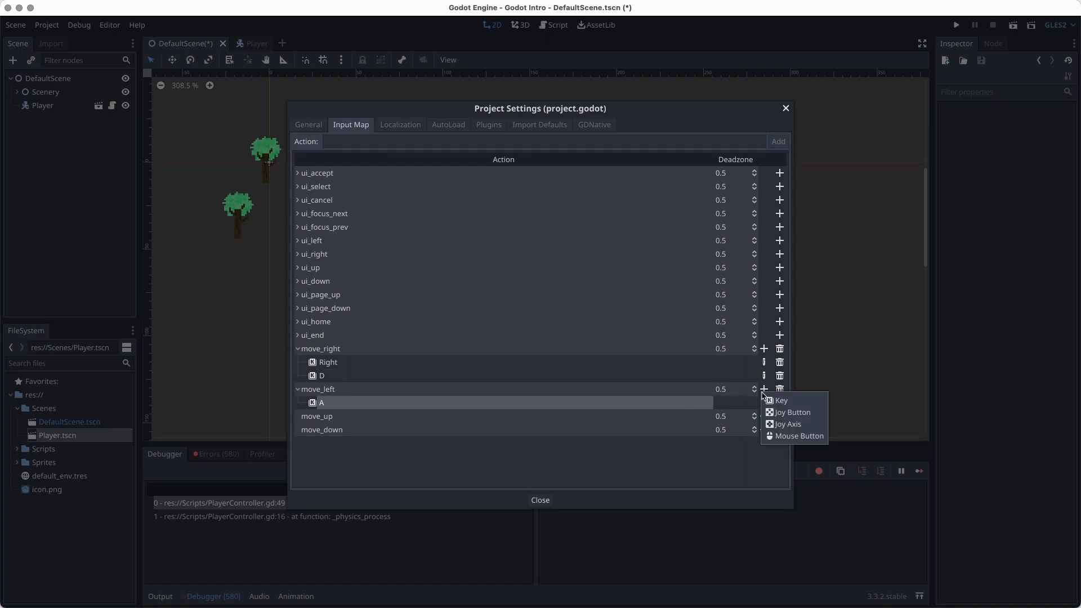
{"action": "left_click", "coordinate": [780, 398]}
{"action": "key", "text": "Left"}
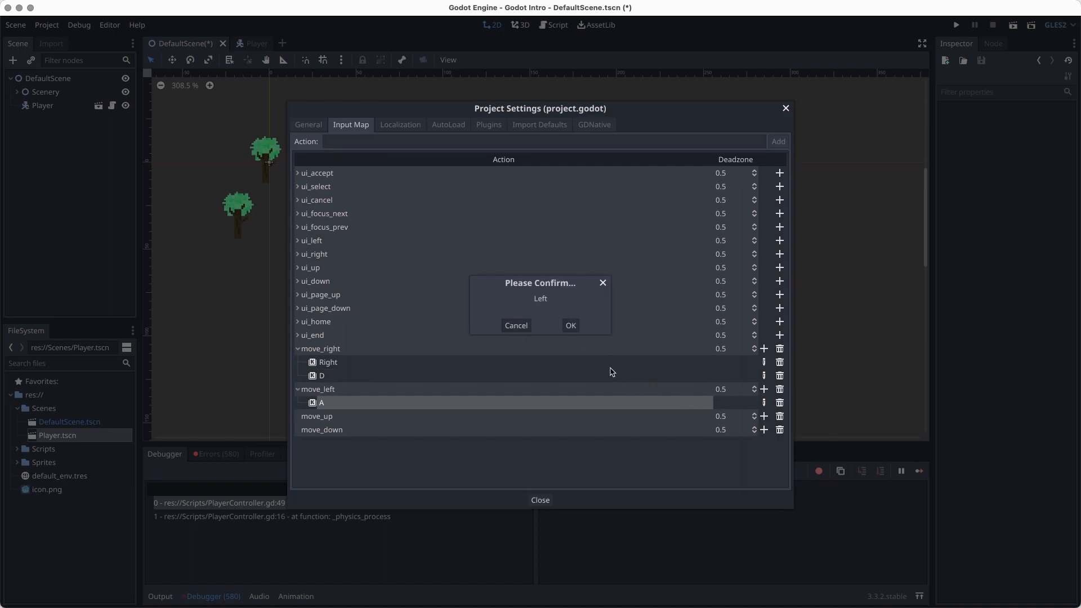
{"action": "left_click", "coordinate": [571, 326]}
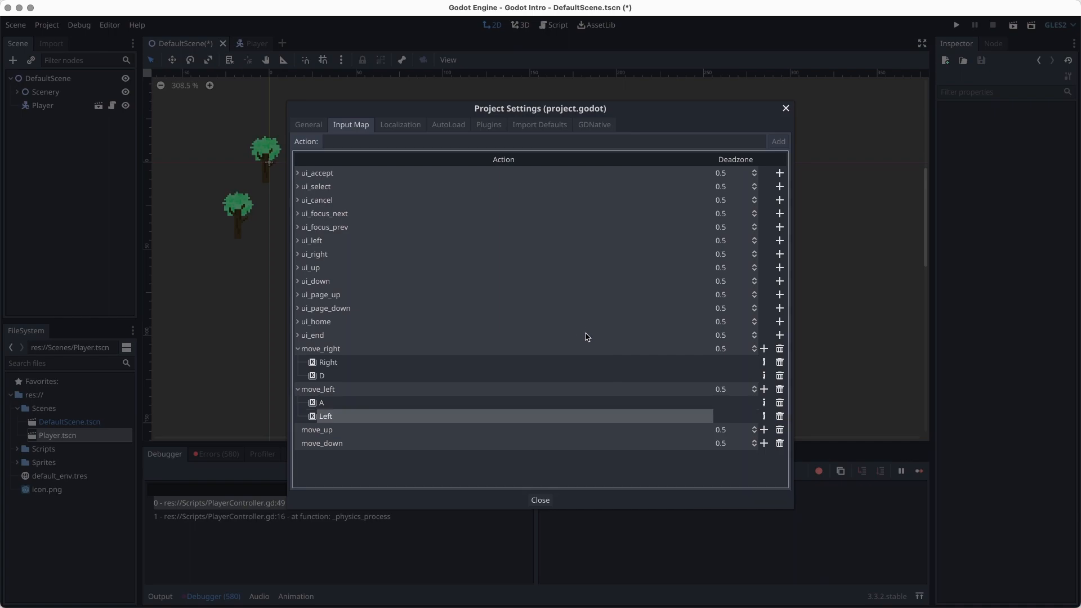
Assign the W and Up arrow keys to the move_up action
{"action": "left_click", "coordinate": [765, 429]}
{"action": "left_click", "coordinate": [780, 439]}
{"action": "key", "text": "w"}
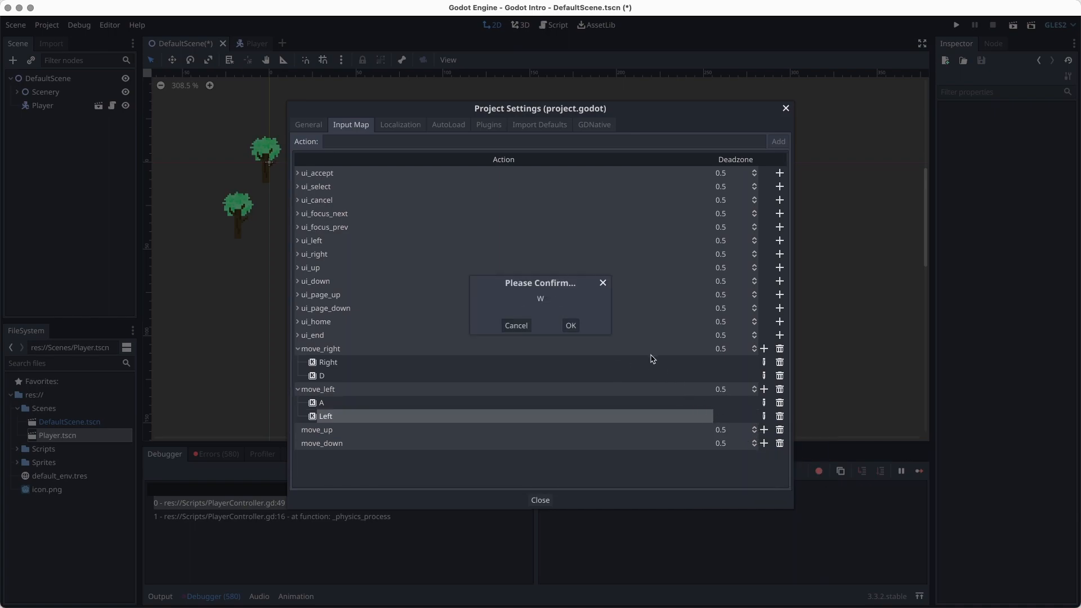
{"action": "left_click", "coordinate": [572, 328]}
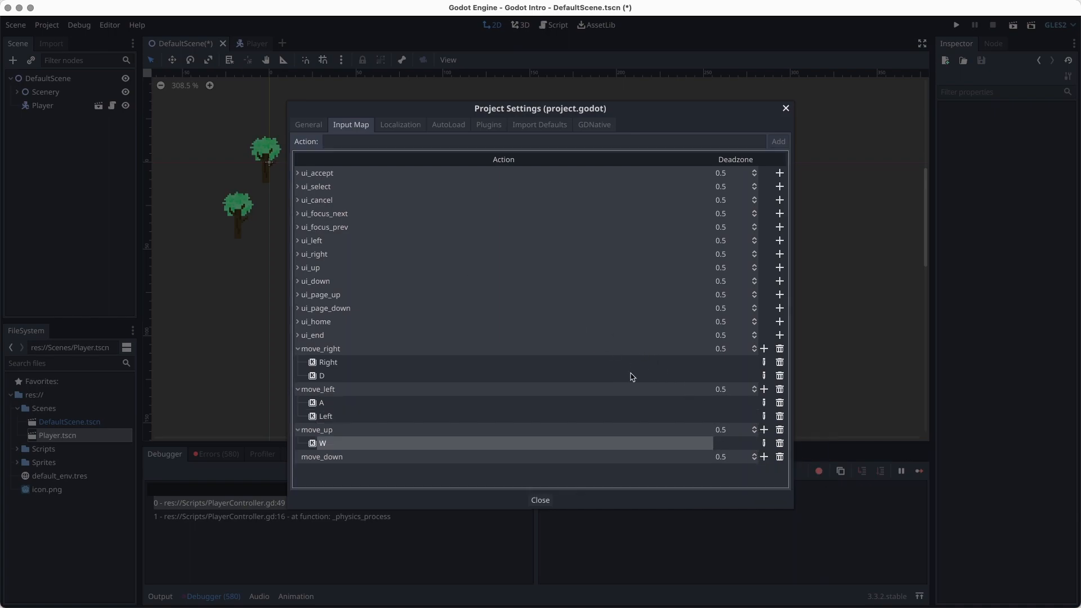
{"action": "left_click", "coordinate": [764, 429]}
{"action": "left_click", "coordinate": [770, 440]}
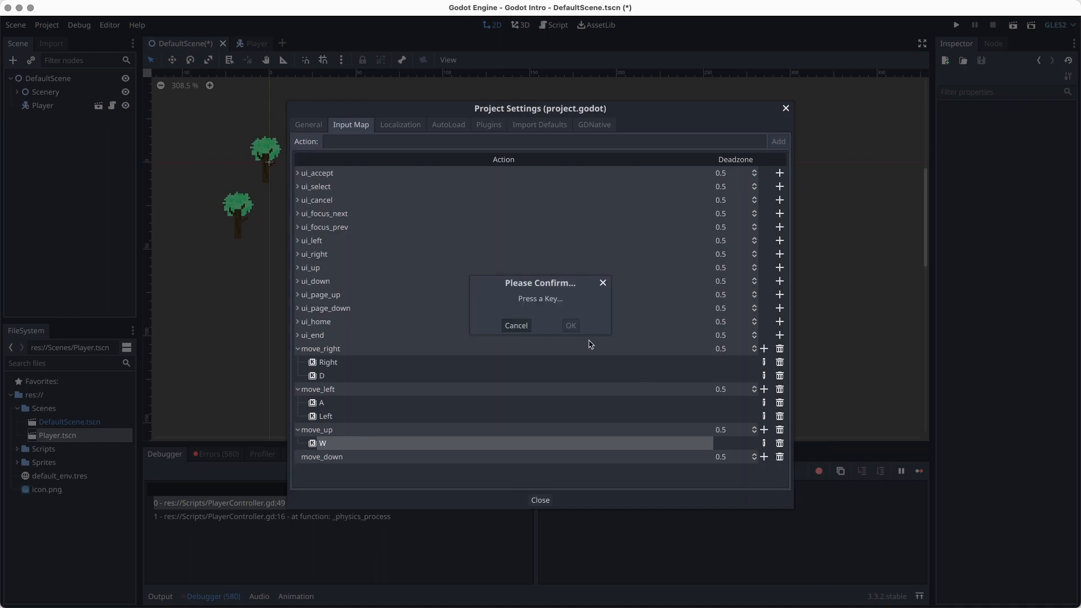
{"action": "key", "text": "Up"}
{"action": "left_click", "coordinate": [571, 326]}
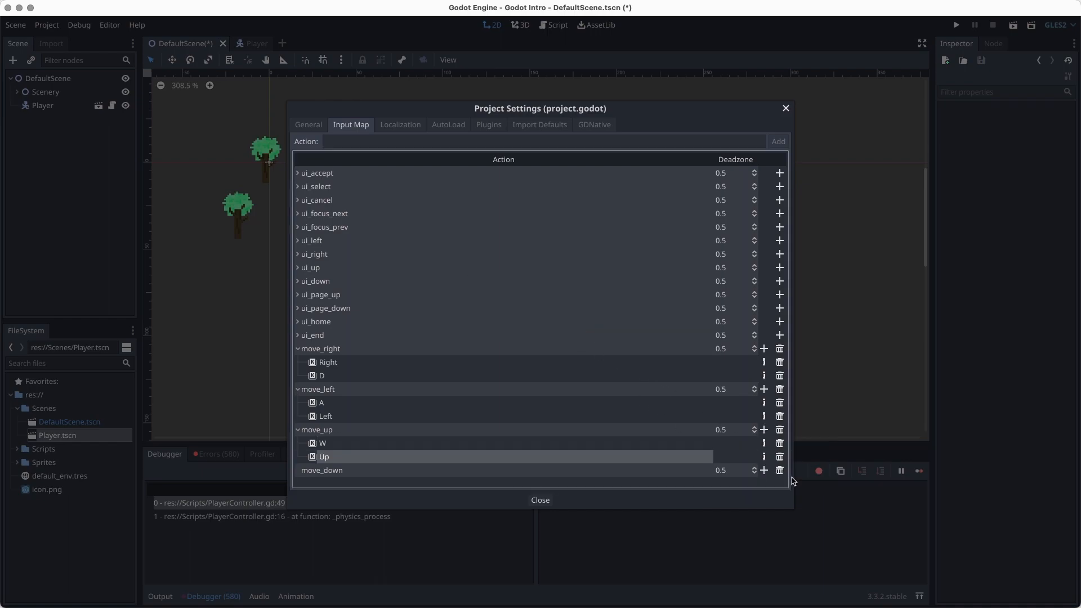
Assign the S and Down arrow keys to the move_down action and close the project settings
{"action": "left_click", "coordinate": [764, 470]}
{"action": "left_click", "coordinate": [770, 478]}
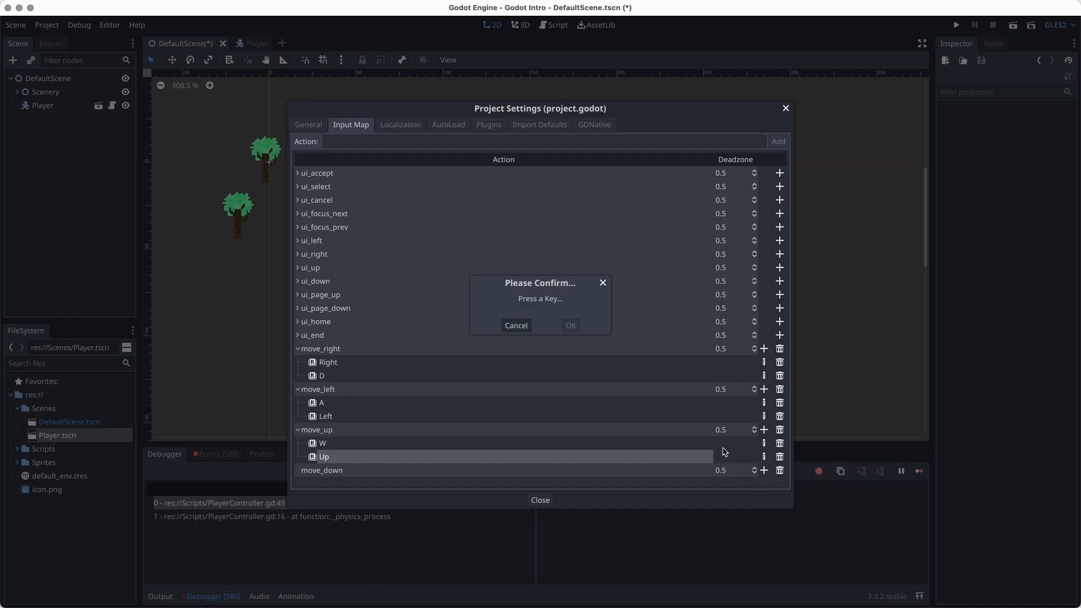
{"action": "key", "text": "s"}
{"action": "left_click", "coordinate": [571, 326]}
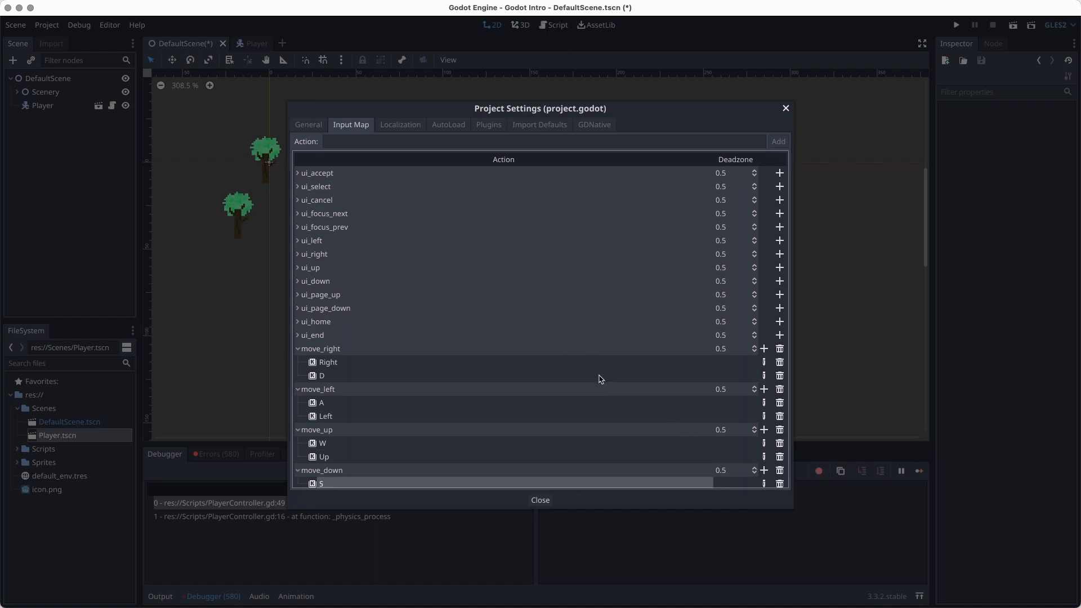
{"action": "left_click", "coordinate": [765, 471]}
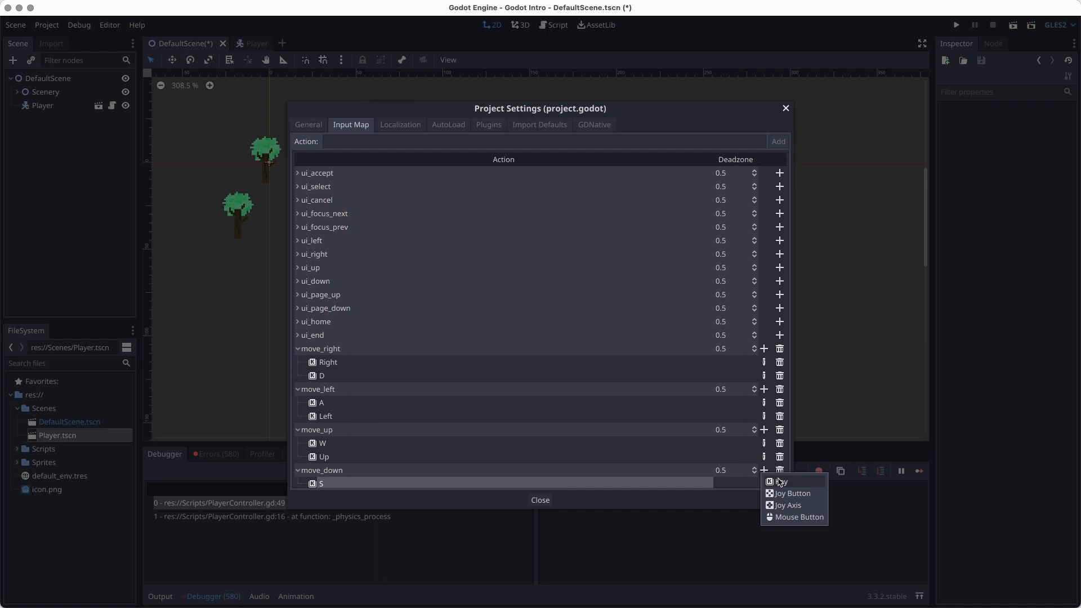
{"action": "left_click", "coordinate": [770, 478]}
{"action": "key", "text": "Down"}
{"action": "left_click", "coordinate": [571, 326]}
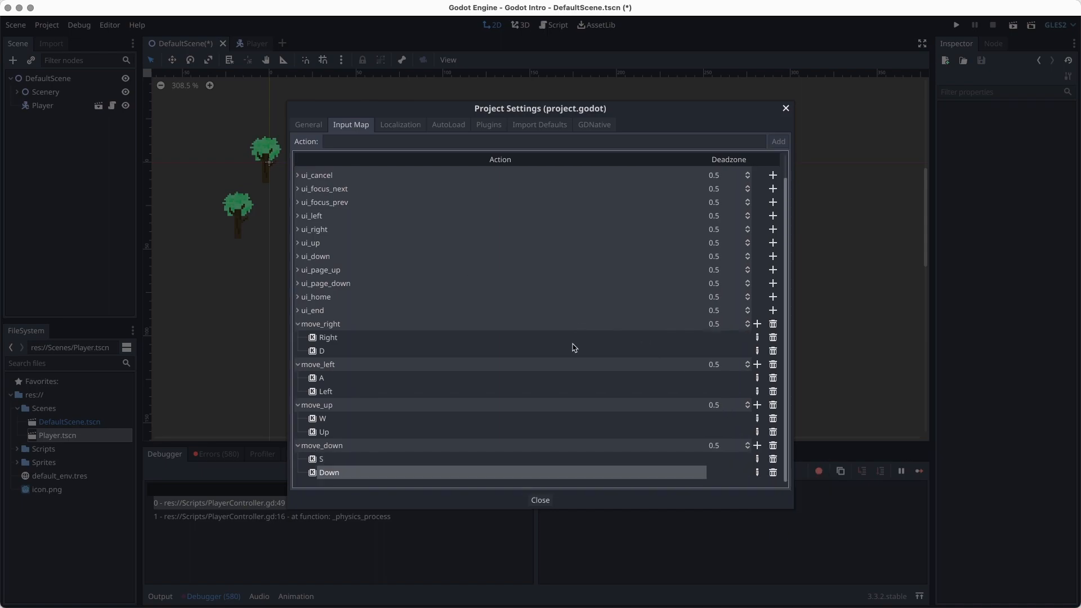
{"action": "left_click", "coordinate": [541, 500]}
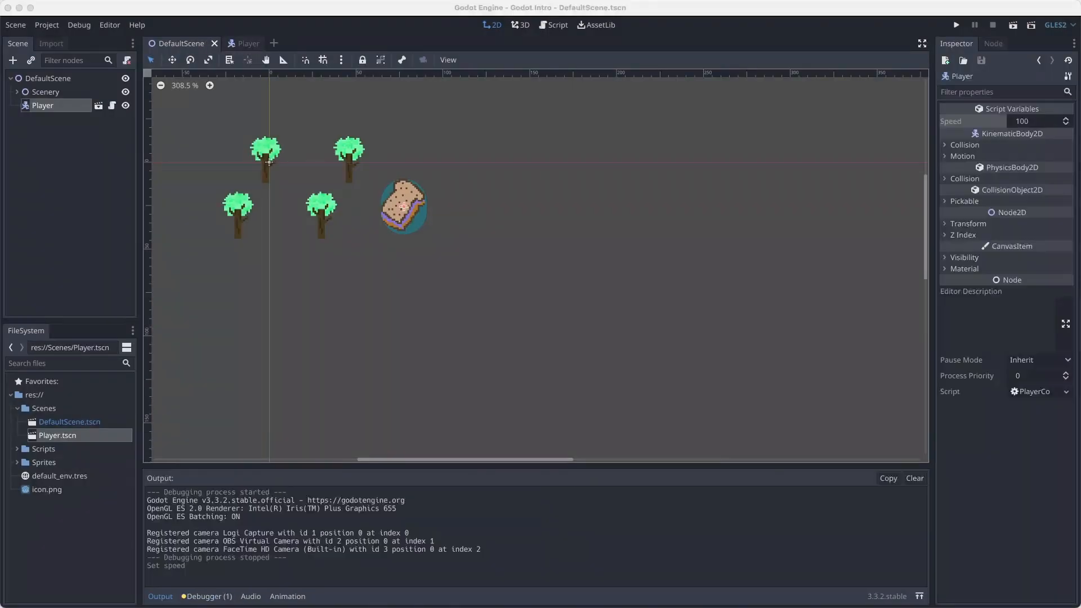
Run the project, test moving the player in all four directions, and quit the game
{"action": "left_click", "coordinate": [956, 25]}
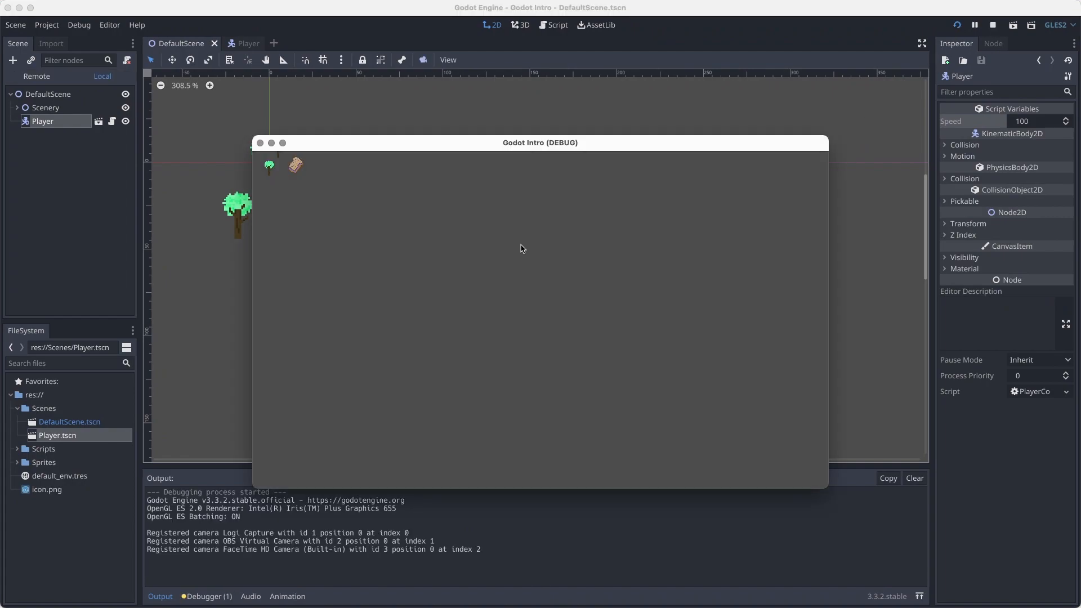
{"action": "key", "text": "Left"}
{"action": "key", "text": "Right"}
{"action": "key", "text": "Down"}
{"action": "key", "text": "Up"}
{"action": "key", "text": "Left"}
{"action": "key", "text": "Down"}
{"action": "key", "text": "Right"}
{"action": "key", "text": "Left"}
{"action": "key", "text": "Up"}
{"action": "key", "text": "Left"}
{"action": "key", "text": "Down"}
{"action": "key", "text": "Right"}
{"action": "key", "text": "Right"}
{"action": "key", "text": "Left"}
{"action": "key", "text": "super+q"}
Set the Player's Speed script variable to 200
{"action": "left_click", "coordinate": [1049, 122]}
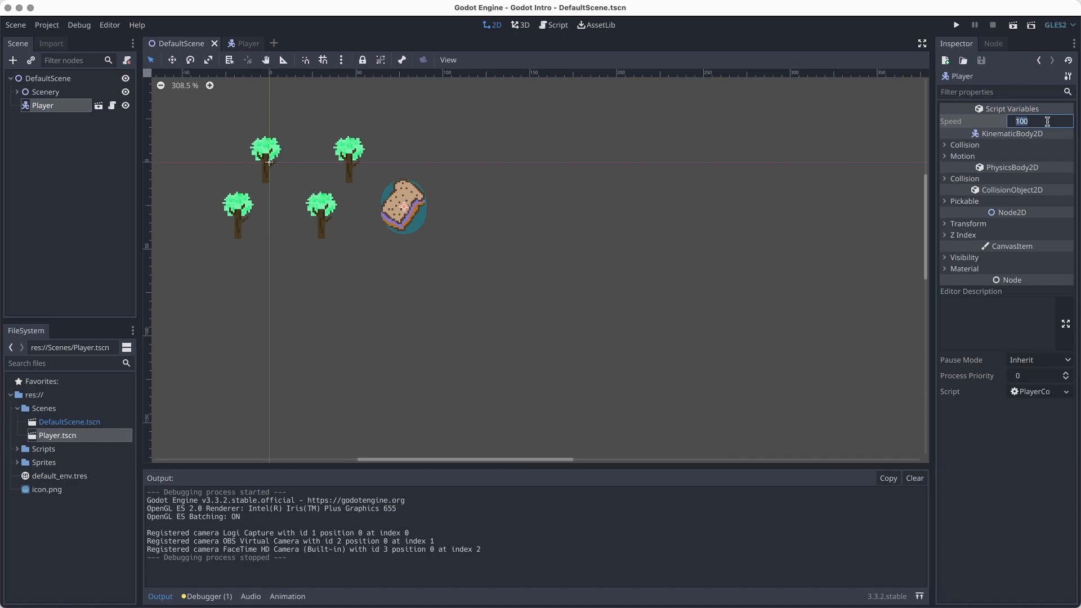
{"action": "type", "text": "200"}
{"action": "key", "text": "Return"}
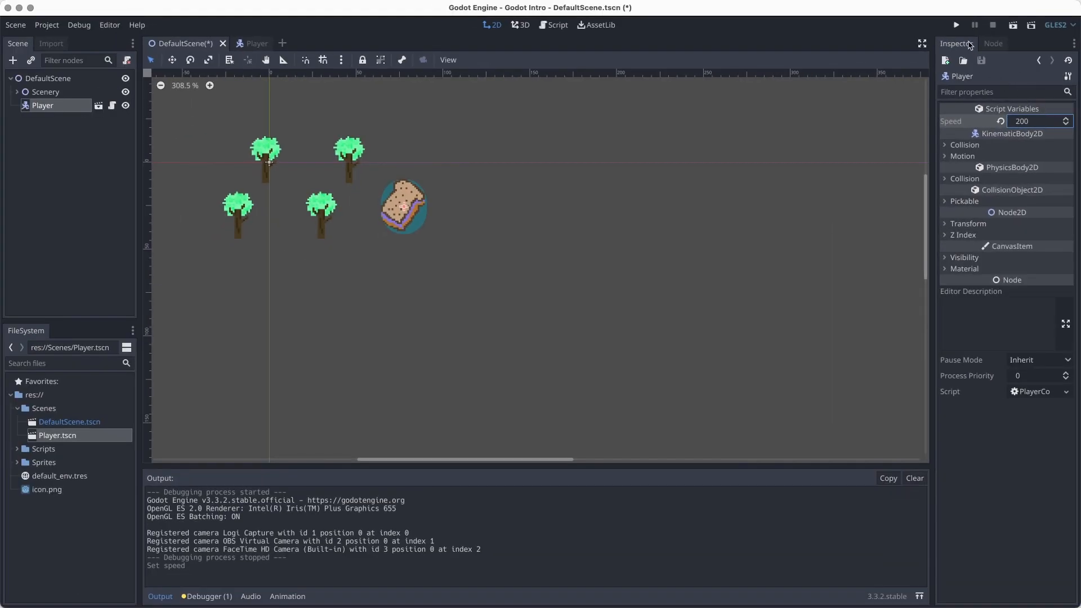
Run the project to test the player's new movement speed, quit the game, and save the scene
{"action": "left_click", "coordinate": [957, 26]}
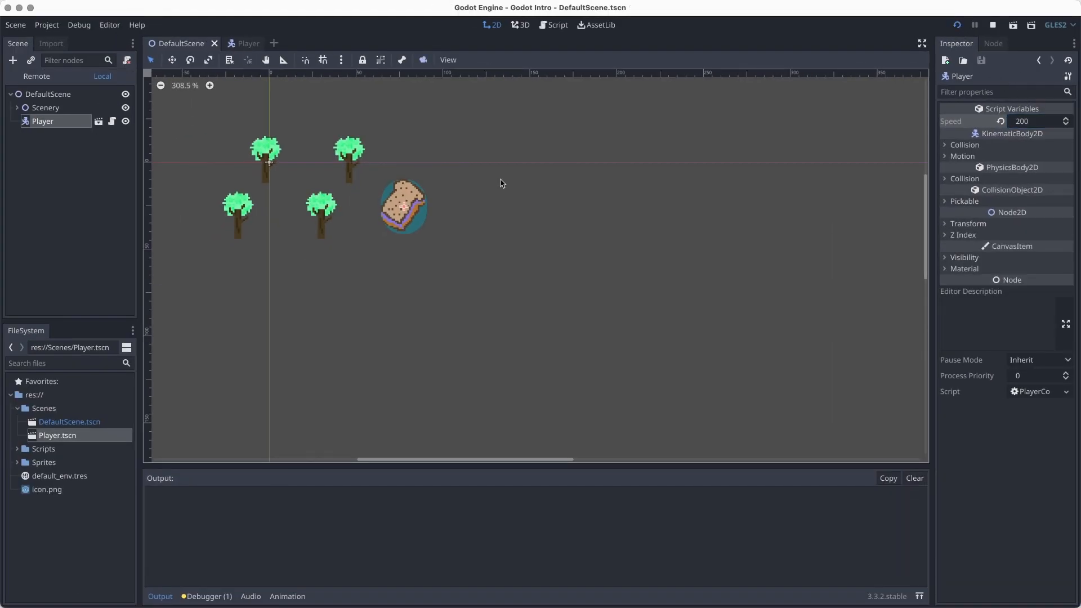
{"action": "key", "text": "Left"}
{"action": "key", "text": "Right"}
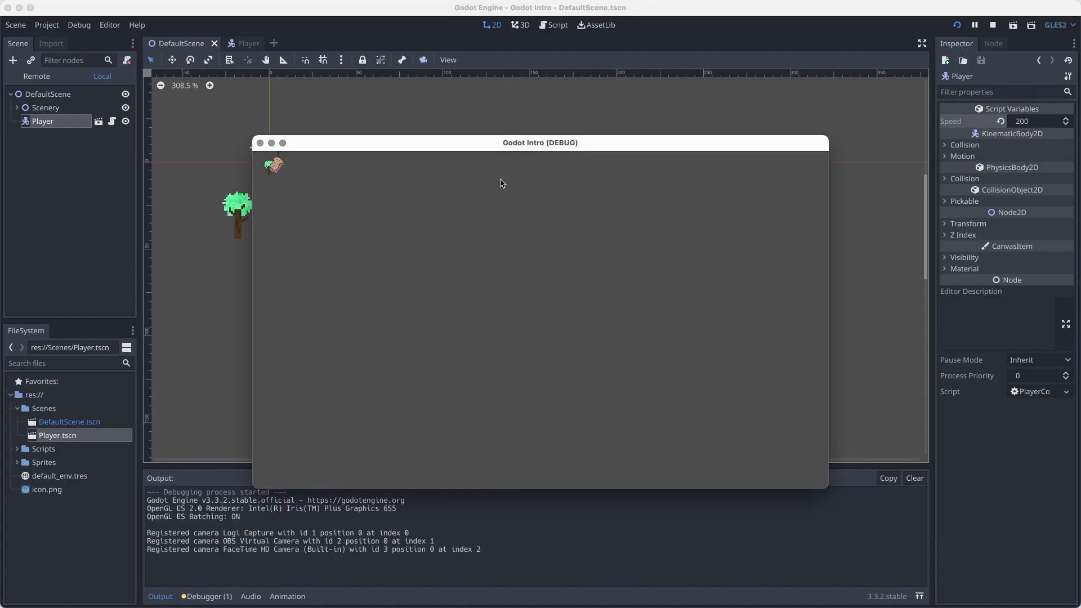
{"action": "key", "text": "Down"}
{"action": "key", "text": "Left"}
{"action": "key", "text": "Up"}
{"action": "key", "text": "Right"}
{"action": "key", "text": "Left"}
{"action": "key", "text": "Up"}
{"action": "key", "text": "Down"}
{"action": "key", "text": "Right"}
{"action": "key", "text": "super+q"}
{"action": "key", "text": "super+s"}
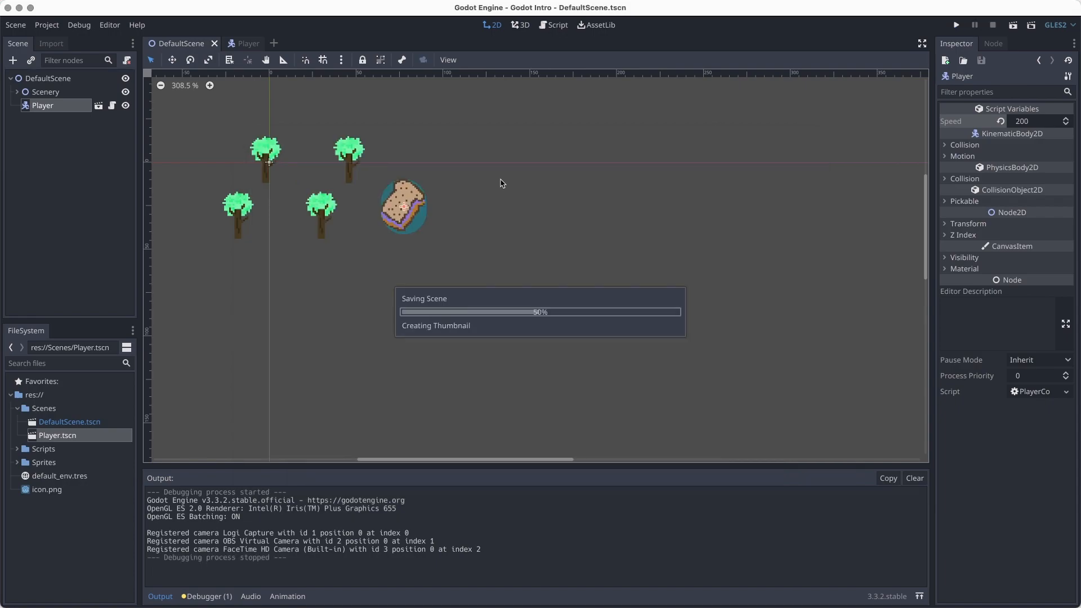
Duplicate the four trees under Scenery and move the copies as a group below and to the right of the originals
{"action": "scroll", "coordinate": [407, 285], "scroll_direction": "down", "scroll_amount": 1}
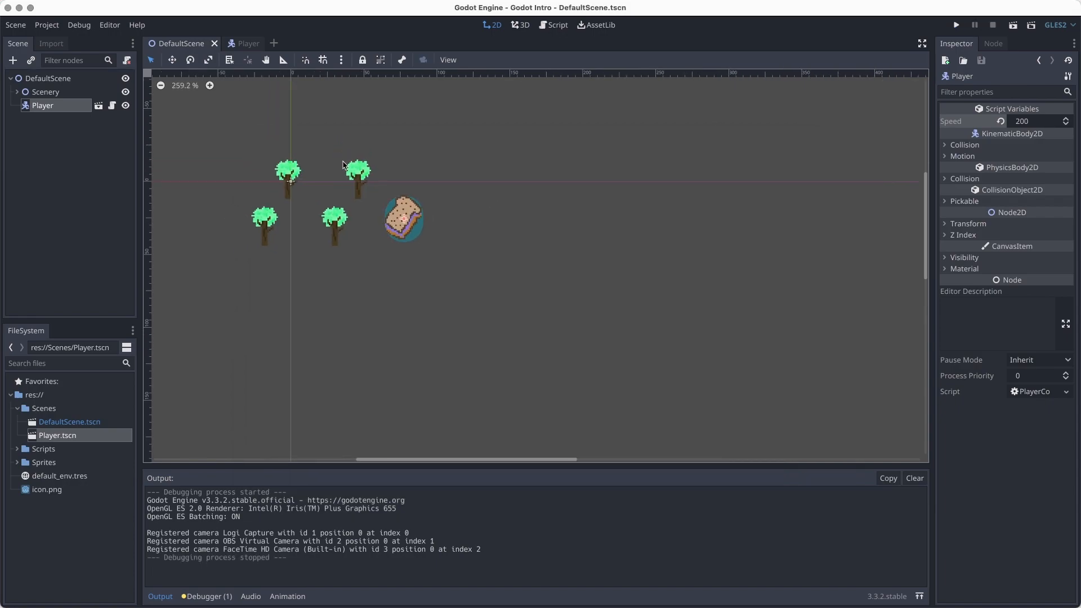
{"action": "left_click", "coordinate": [17, 93]}
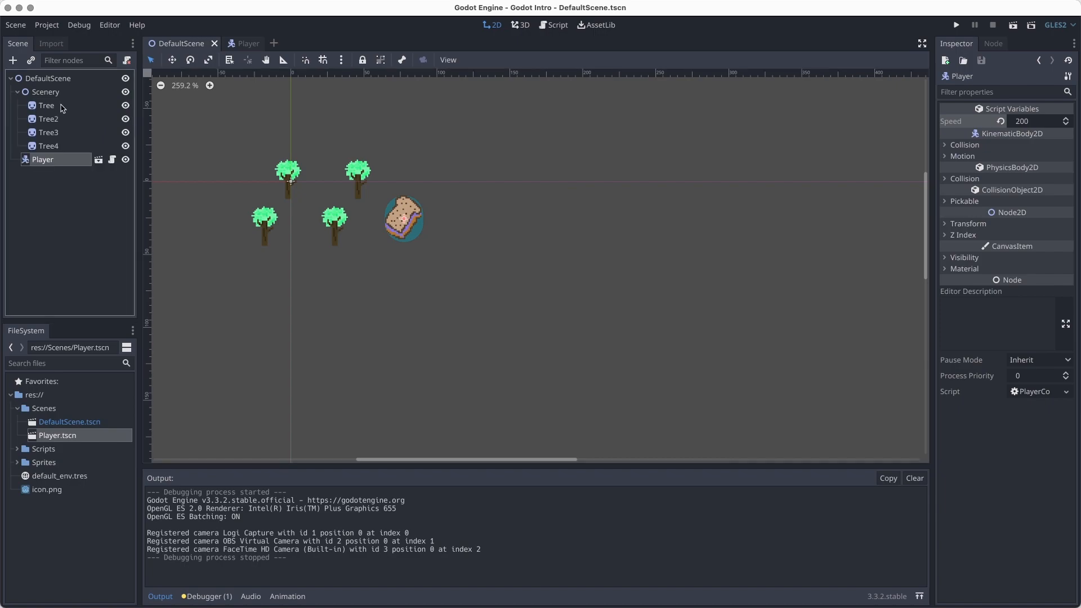
{"action": "left_click", "coordinate": [47, 105]}
{"action": "left_click", "coordinate": [56, 133], "text": "shift"}
{"action": "left_click", "coordinate": [56, 146], "text": "shift"}
{"action": "key", "text": "super+d"}
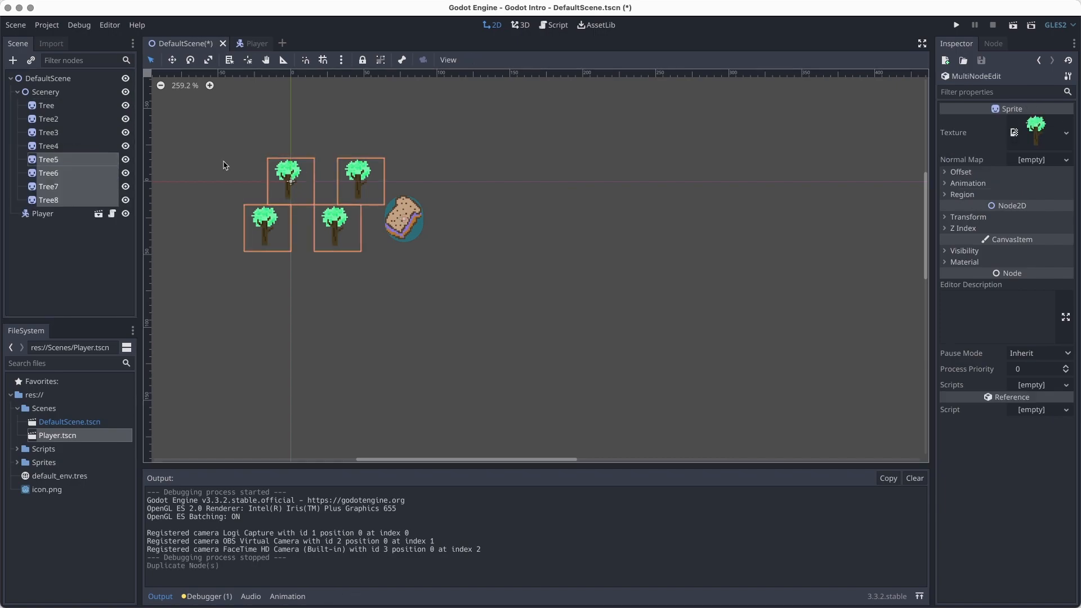
{"action": "left_click_drag", "start_coordinate": [271, 227], "coordinate": [608, 374]}
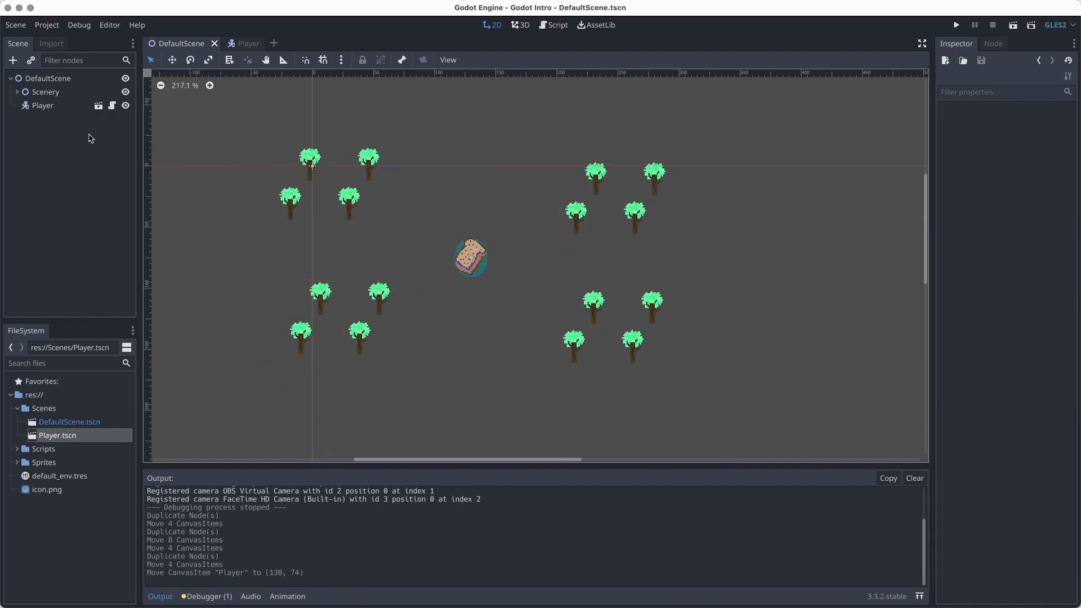
Add a Camera2D node as a child of DefaultScene
{"action": "left_click", "coordinate": [45, 78]}
{"action": "right_click", "coordinate": [45, 82]}
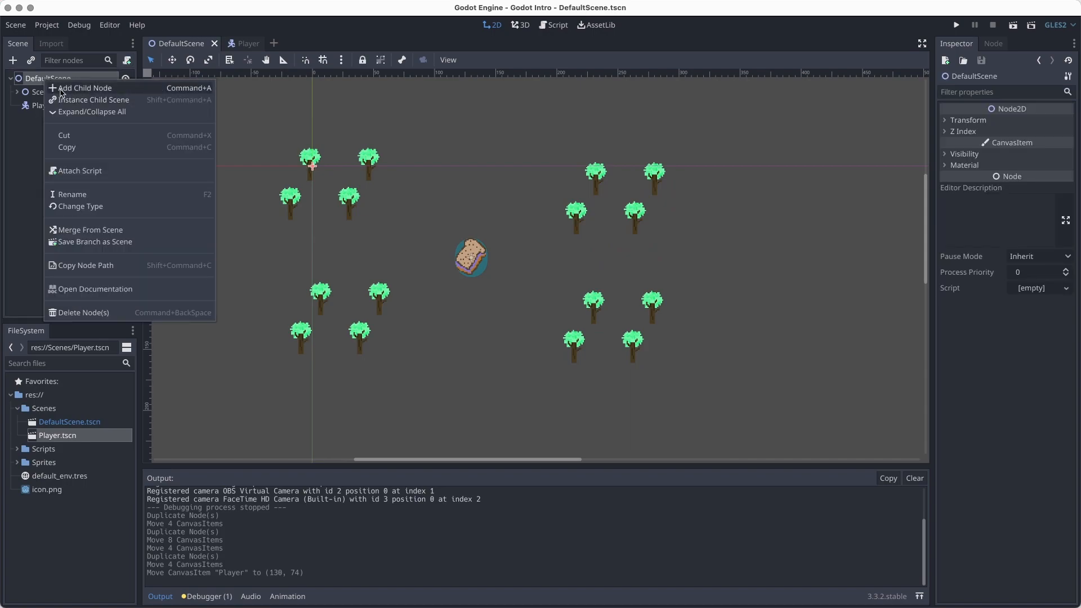
{"action": "left_click", "coordinate": [85, 89]}
{"action": "type", "text": "camrea"}
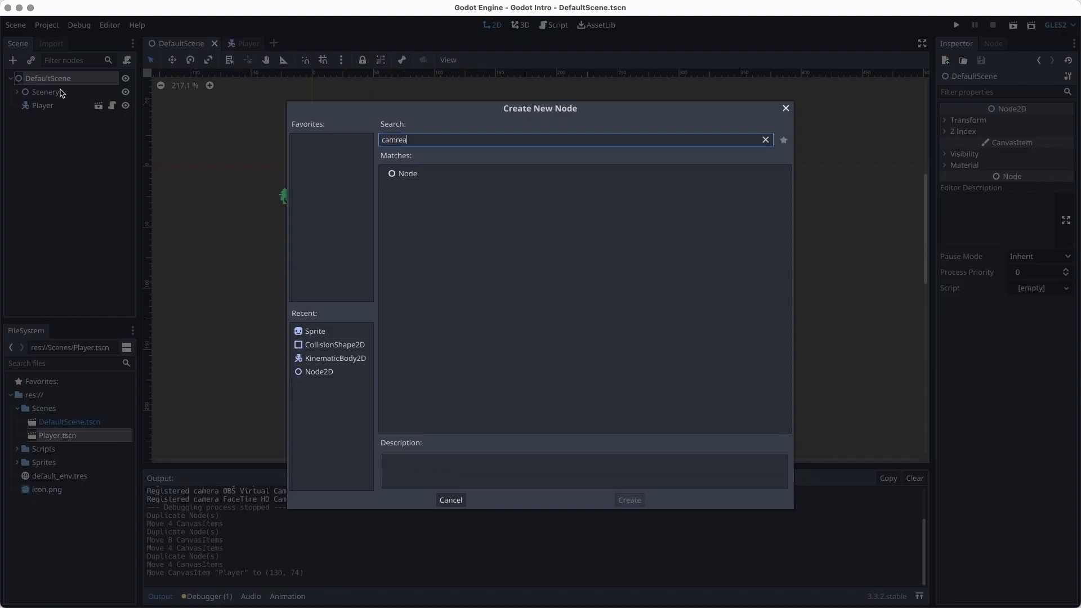
{"action": "key", "text": "BackSpace"}
{"action": "key", "text": "BackSpace"}
{"action": "key", "text": "BackSpace"}
{"action": "type", "text": "era"}
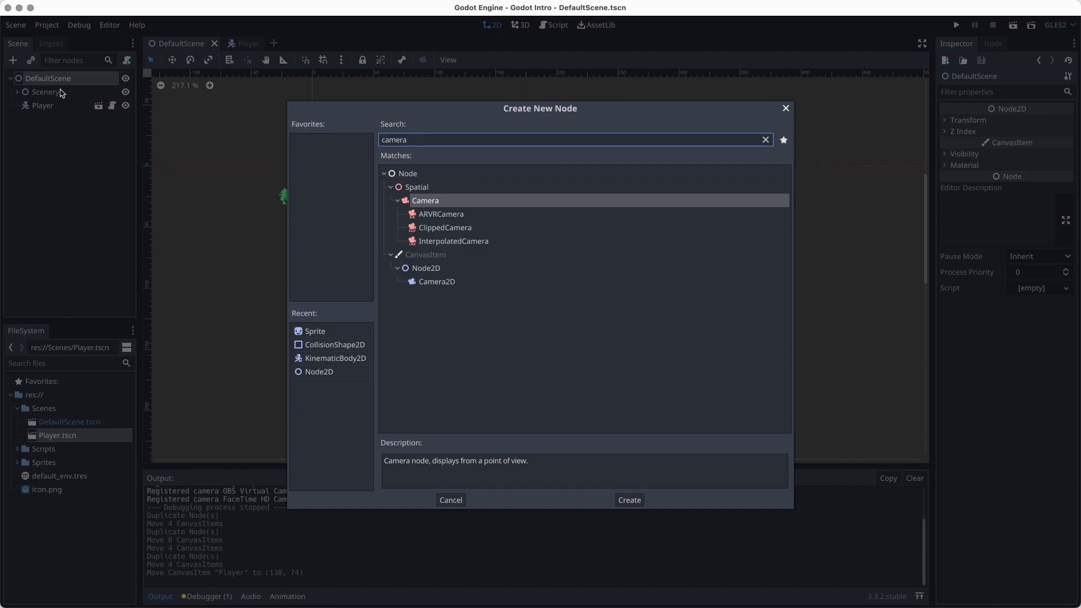
{"action": "left_click", "coordinate": [429, 281]}
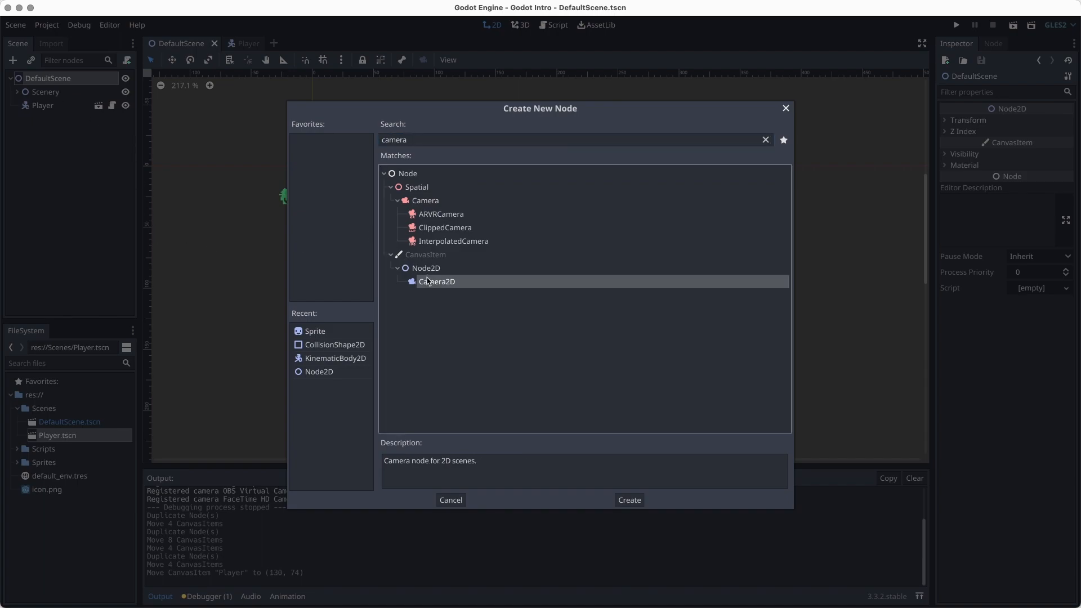
{"action": "left_click", "coordinate": [629, 500]}
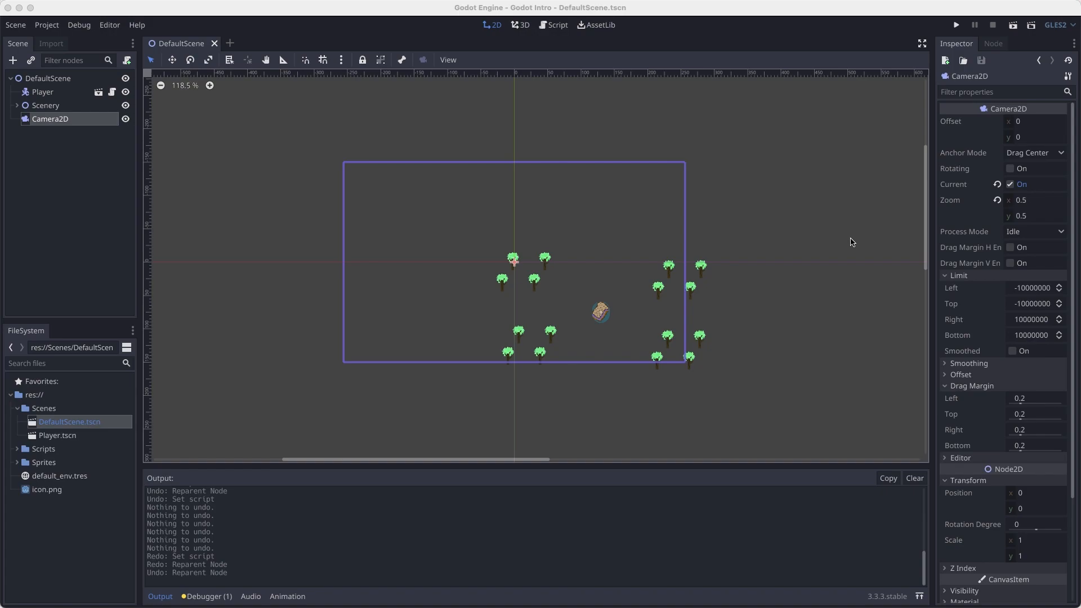
Run the current scene, move the player around to check the camera view, close the game, and save
{"action": "left_click", "coordinate": [1013, 25]}
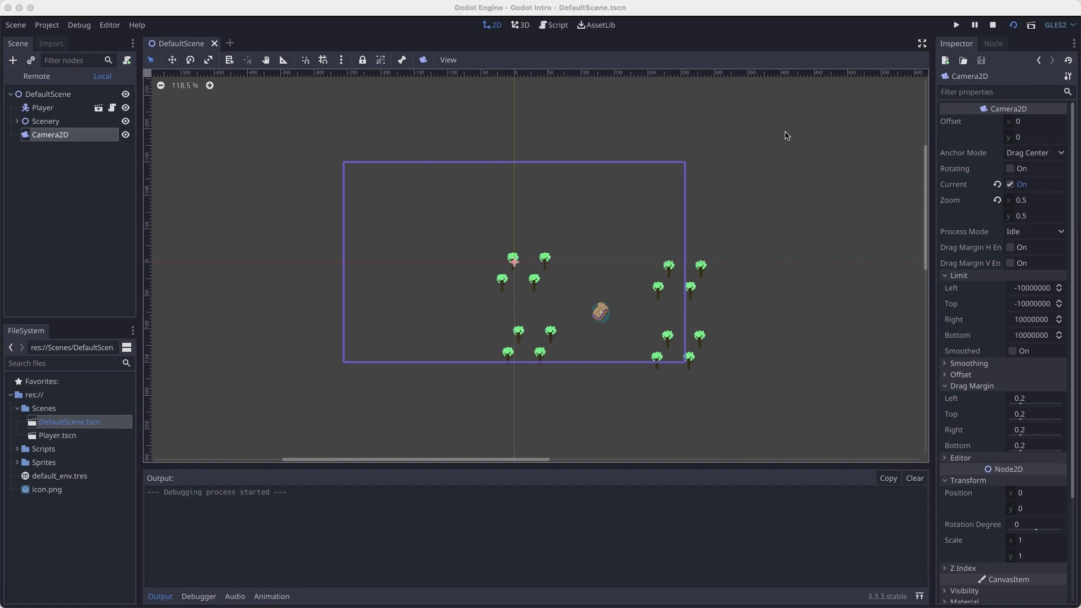
{"action": "key", "text": "Right"}
{"action": "key", "text": "Left"}
{"action": "key", "text": "Right"}
{"action": "key", "text": "Up"}
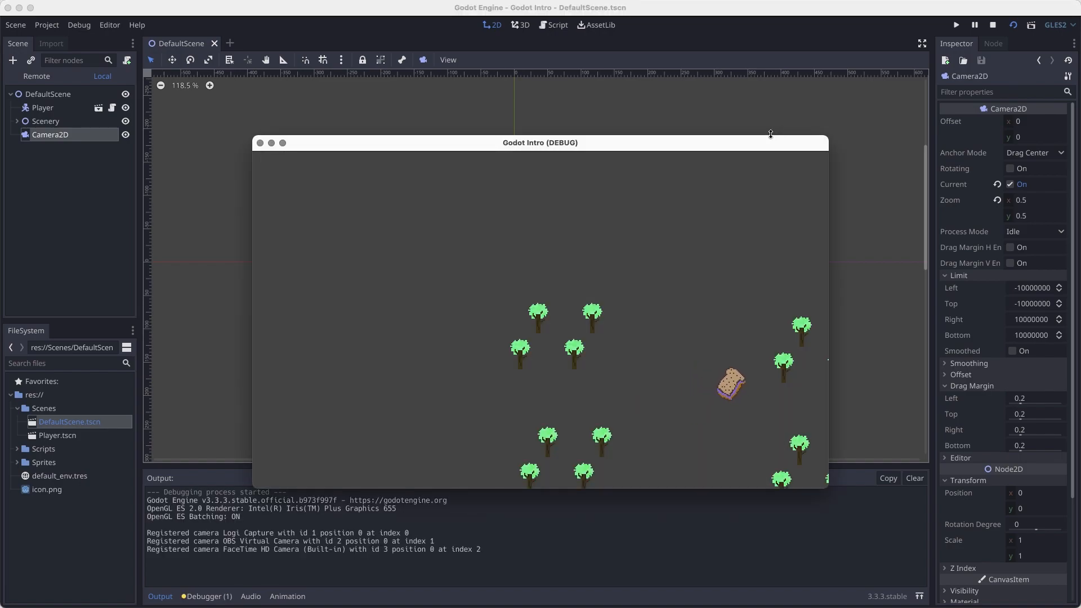
{"action": "key", "text": "Left"}
{"action": "key", "text": "Down"}
{"action": "key", "text": "Right"}
{"action": "key", "text": "Up"}
{"action": "left_click", "coordinate": [260, 143]}
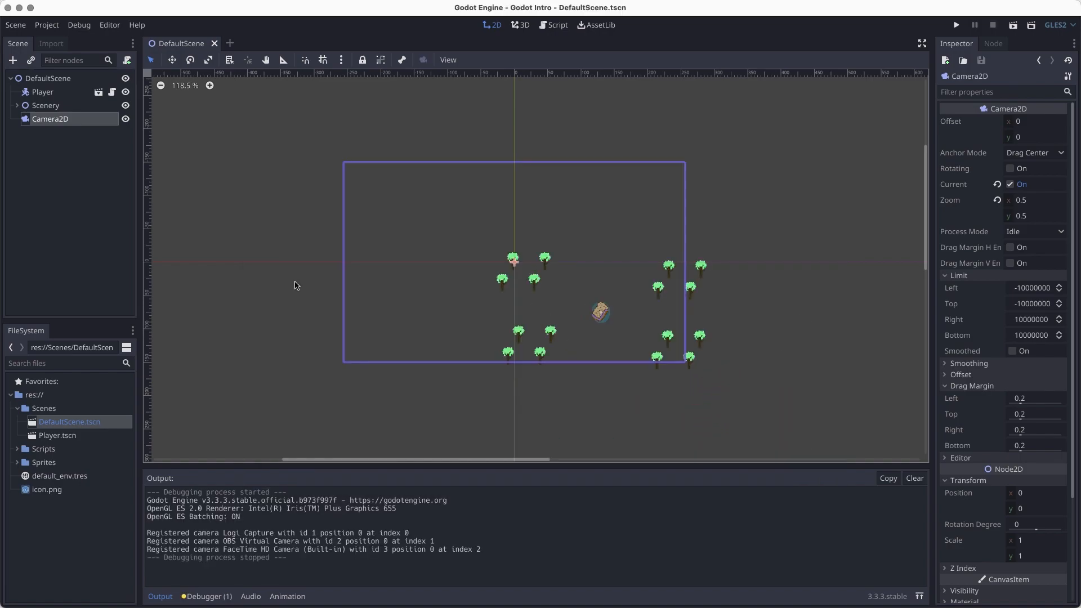
{"action": "key", "text": "super+s"}
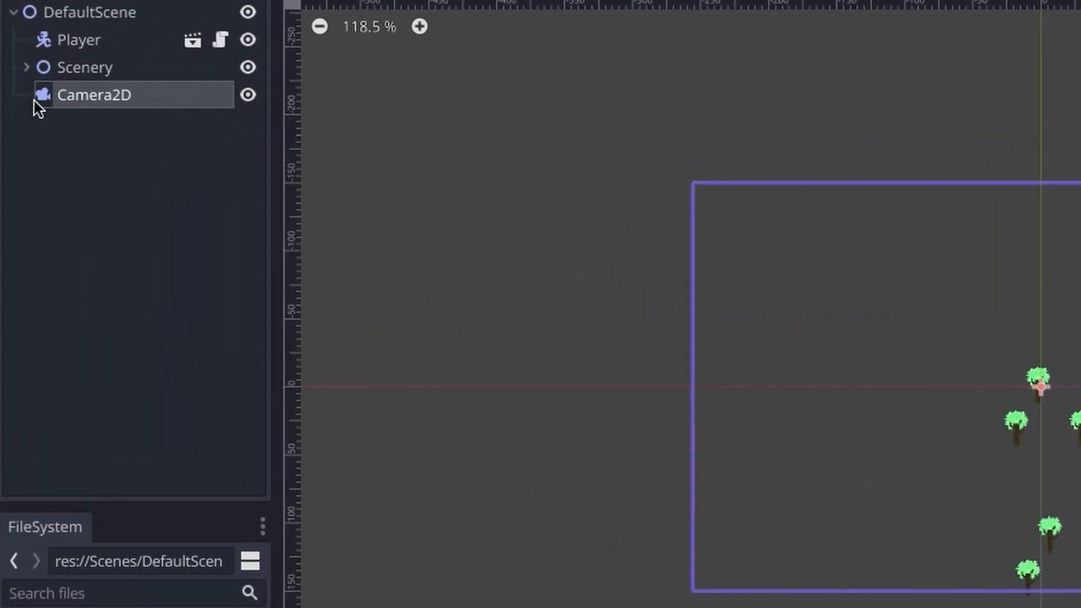
Make Camera2D a child of the Player, reset its position to 0, 0, and save the scene
{"action": "left_click", "coordinate": [31, 118]}
{"action": "left_click_drag", "start_coordinate": [55, 93], "coordinate": [84, 46]}
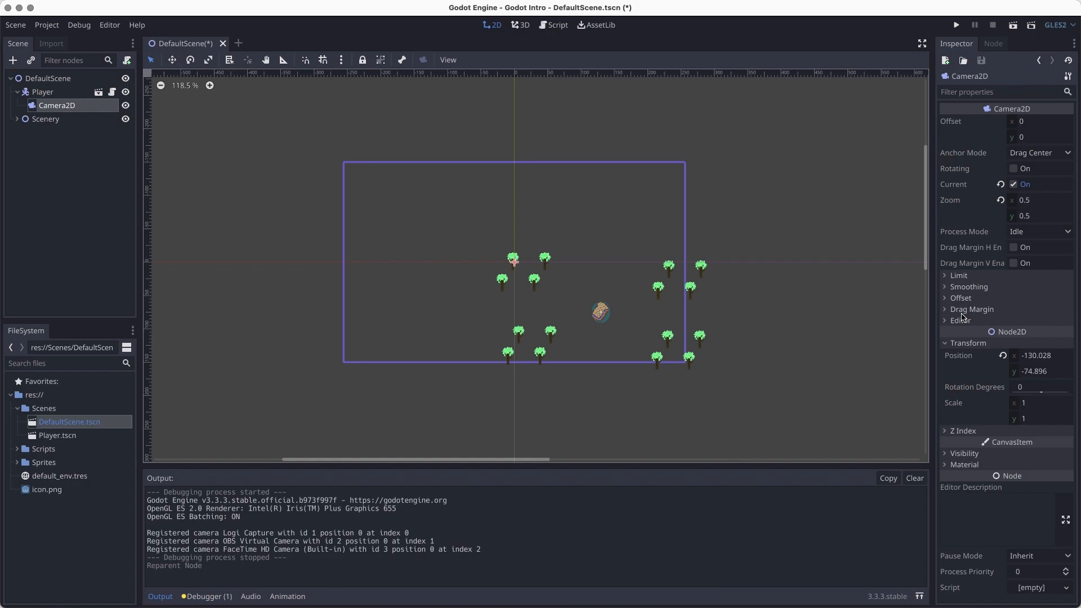
{"action": "left_click", "coordinate": [1003, 356]}
{"action": "key", "text": "ctrl+s"}
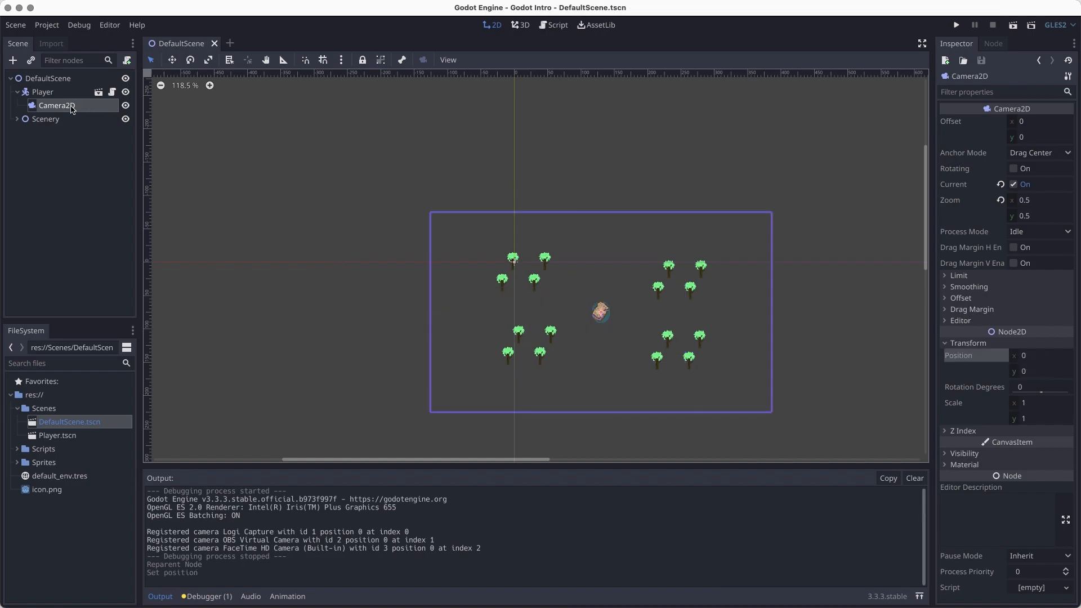
Reset the Player's position to 0, 0 and save the scene
{"action": "left_click", "coordinate": [52, 93]}
{"action": "left_click", "coordinate": [1003, 236]}
{"action": "key", "text": "ctrl+s"}
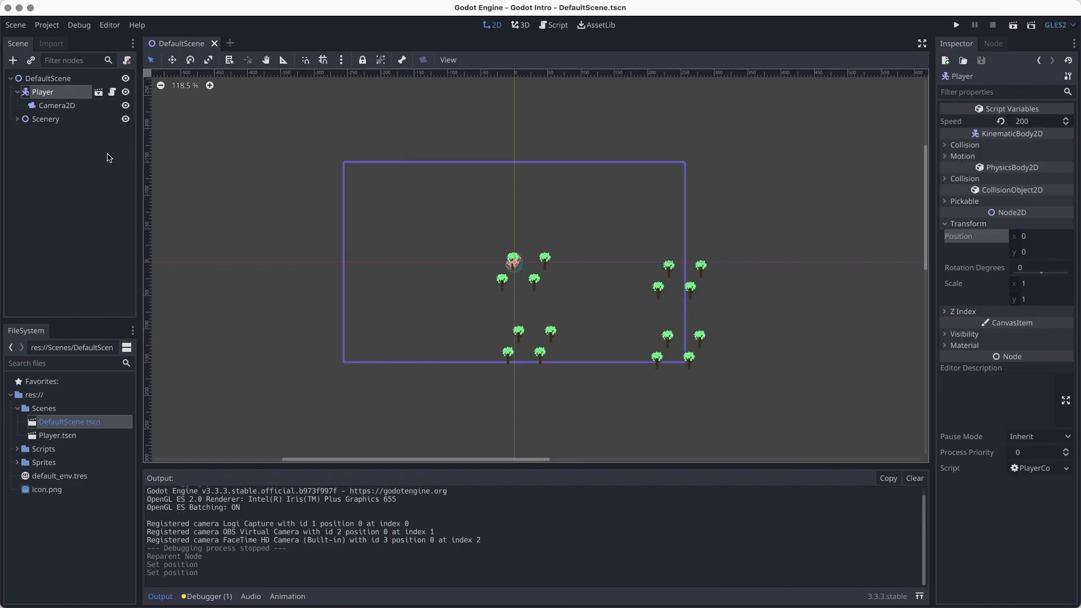
{"action": "left_click", "coordinate": [46, 119]}
{"action": "key", "text": "super+z"}
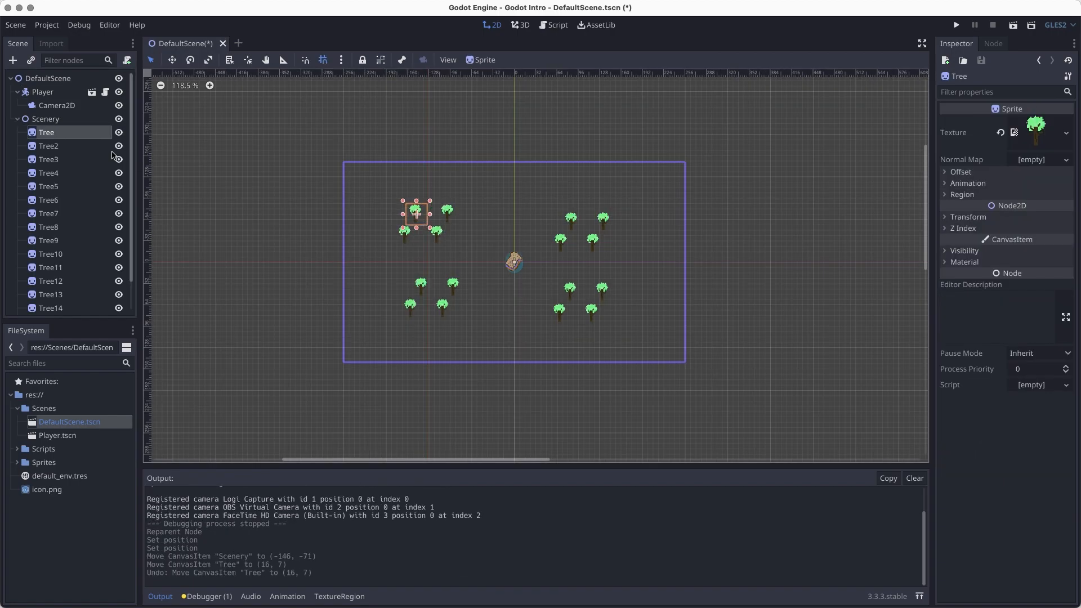
{"action": "left_click", "coordinate": [37, 120]}
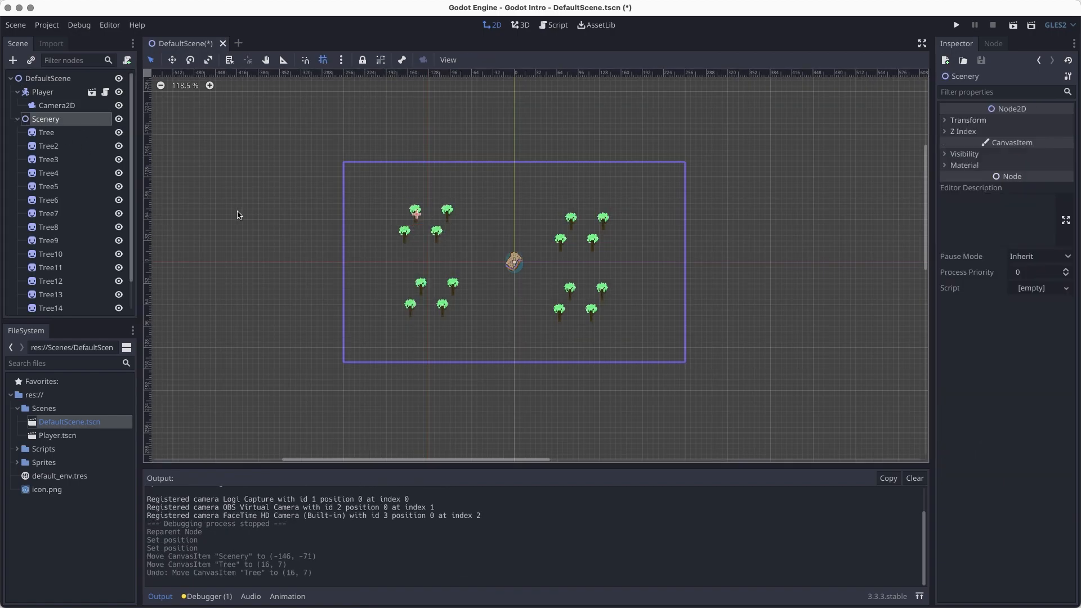
{"action": "left_click", "coordinate": [19, 120]}
{"action": "left_click_drag", "start_coordinate": [415, 210], "coordinate": [426, 215]}
{"action": "key", "text": "super+z"}
{"action": "left_click", "coordinate": [53, 123]}
{"action": "left_click", "coordinate": [18, 119]}
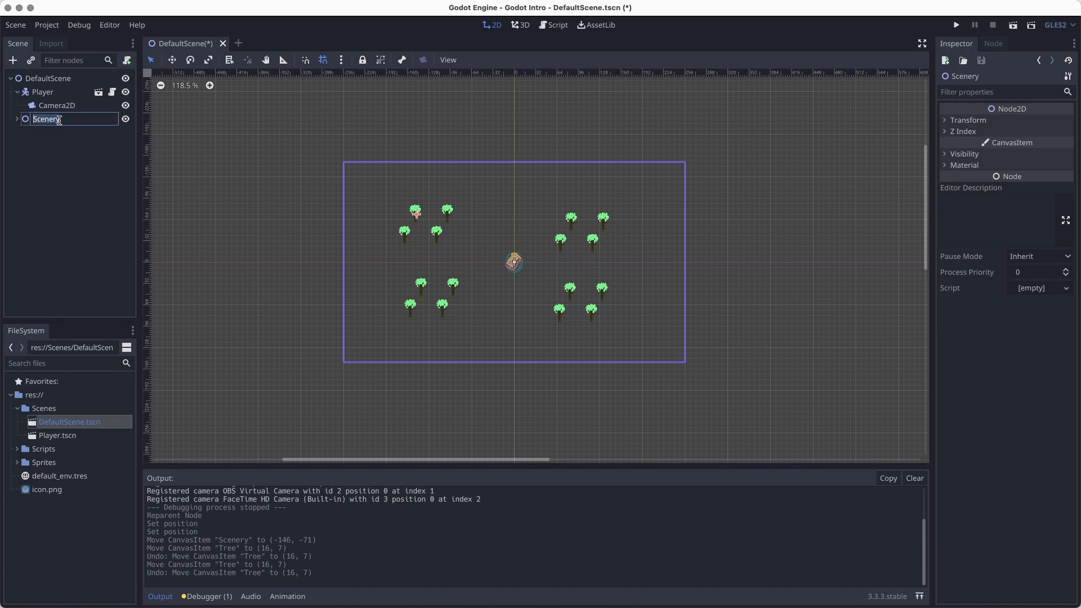
{"action": "left_click", "coordinate": [93, 134]}
Move the whole Scenery node to (-128, -64) with the Move tool so the tree groups surround the player
{"action": "left_click", "coordinate": [84, 120]}
{"action": "left_click", "coordinate": [173, 59]}
{"action": "left_click_drag", "start_coordinate": [393, 204], "coordinate": [411, 209]}
{"action": "left_click_drag", "start_coordinate": [411, 209], "coordinate": [406, 208]}
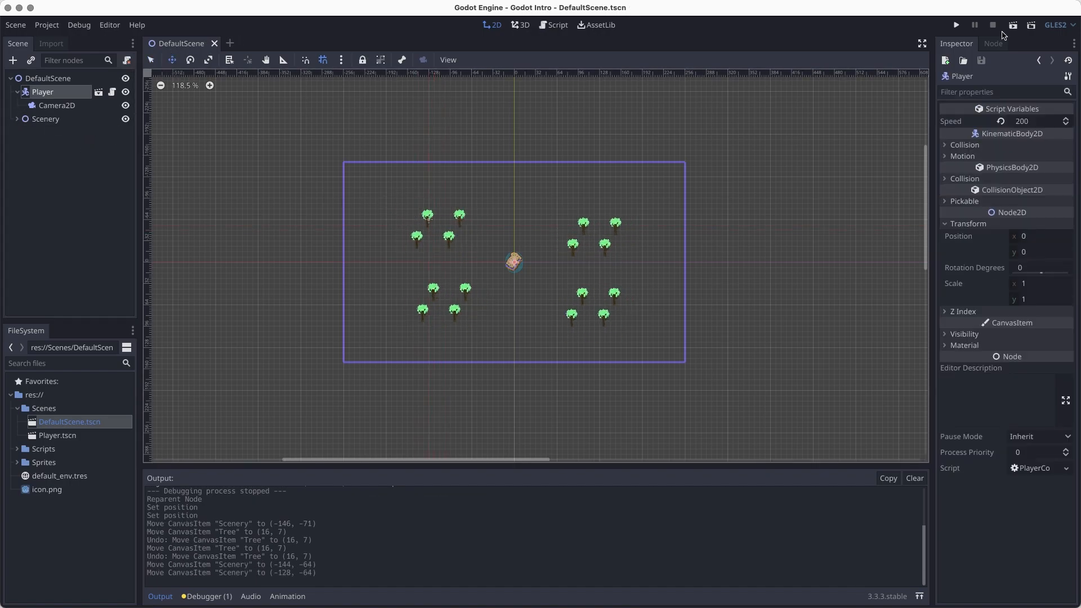
Run the current scene, move the player in all directions to test the camera following it, and close the game
{"action": "left_click", "coordinate": [1013, 25]}
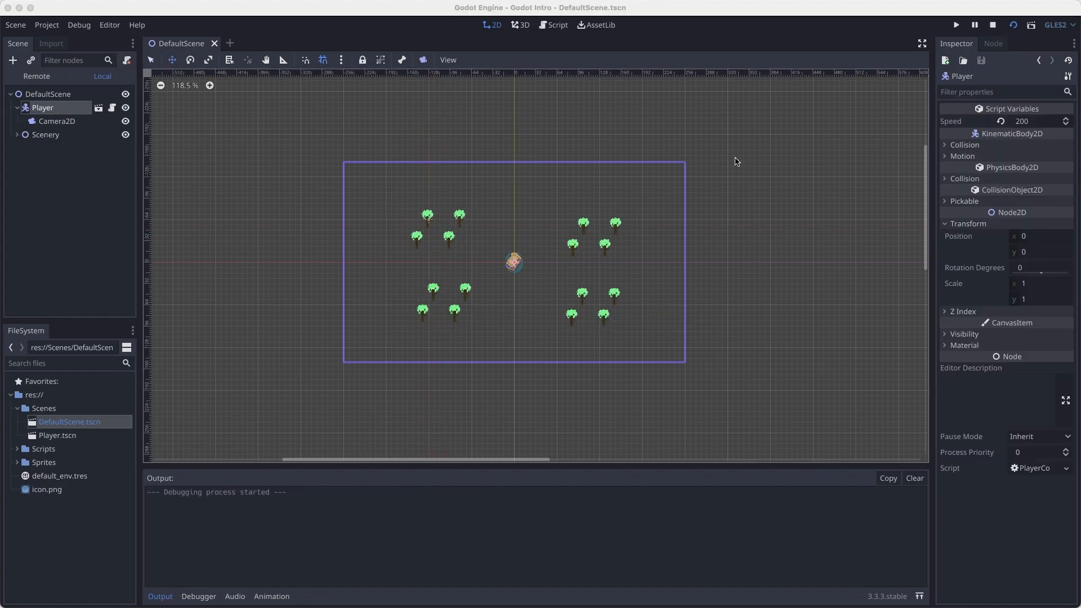
{"action": "key", "text": "Right"}
{"action": "key", "text": "Left"}
{"action": "key", "text": "Up"}
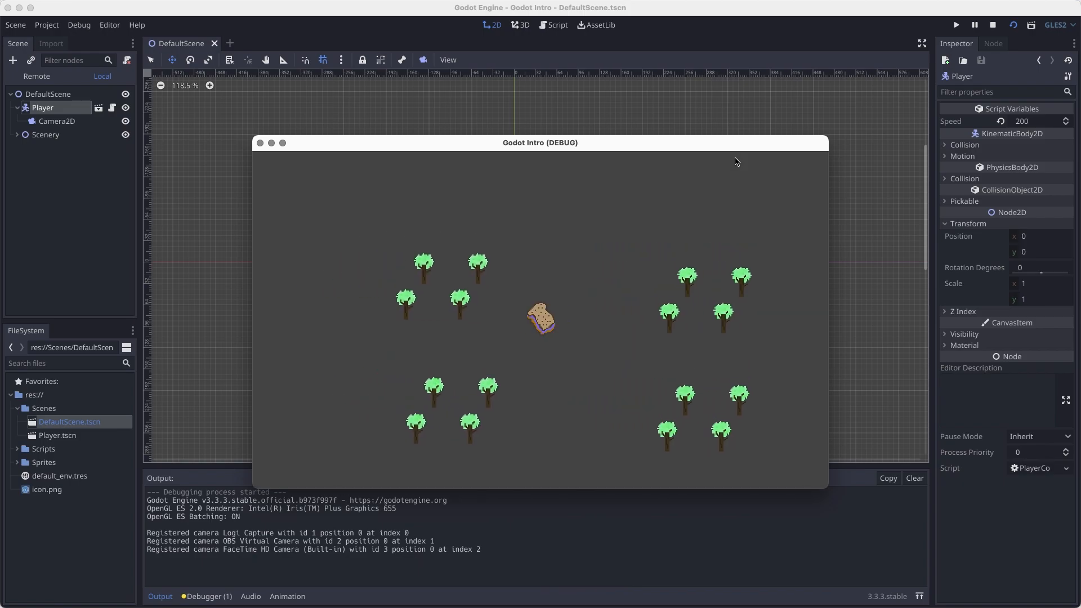
{"action": "key", "text": "Down"}
{"action": "key", "text": "Right"}
{"action": "key", "text": "Up"}
{"action": "key", "text": "Left"}
{"action": "key", "text": "Down"}
{"action": "key", "text": "Right"}
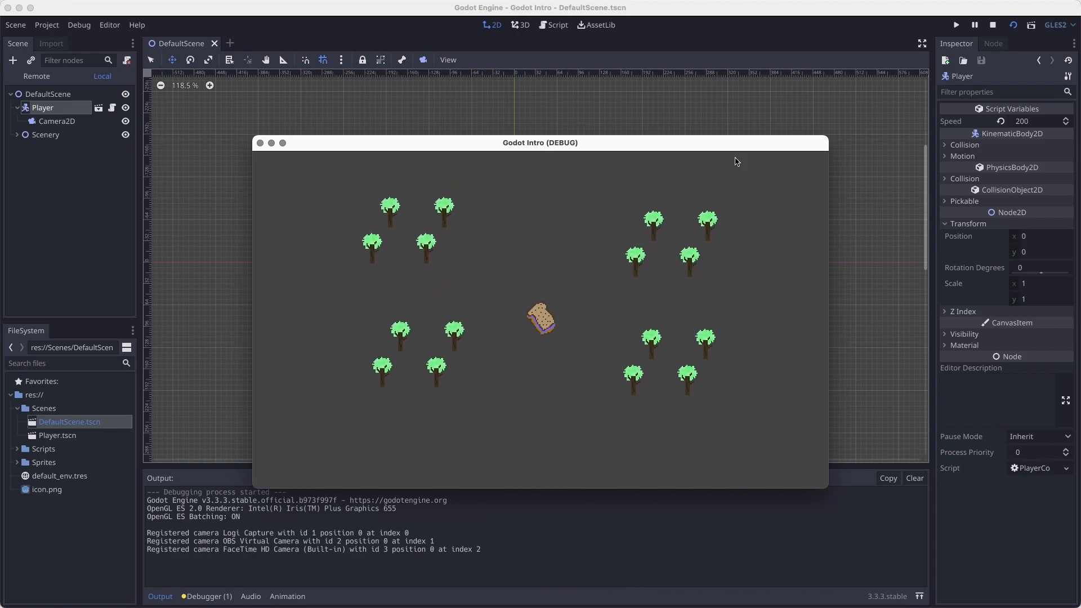
{"action": "key", "text": "Up"}
{"action": "key", "text": "Left"}
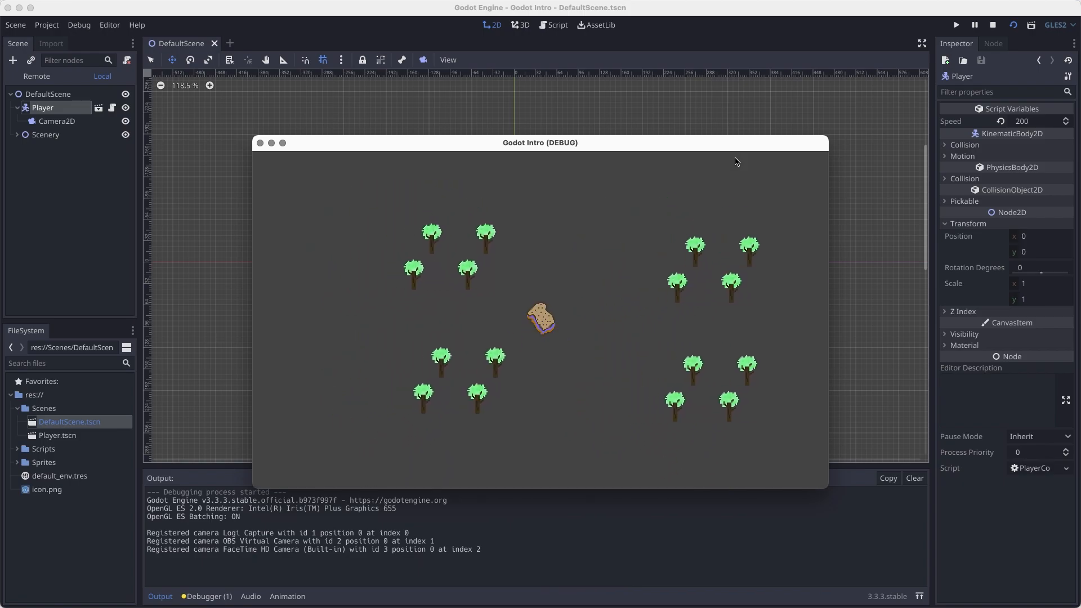
{"action": "left_click", "coordinate": [260, 144]}
Enable the horizontal drag margin on Camera2D, keeping its anchor mode at Drag Center
{"action": "left_click", "coordinate": [59, 121]}
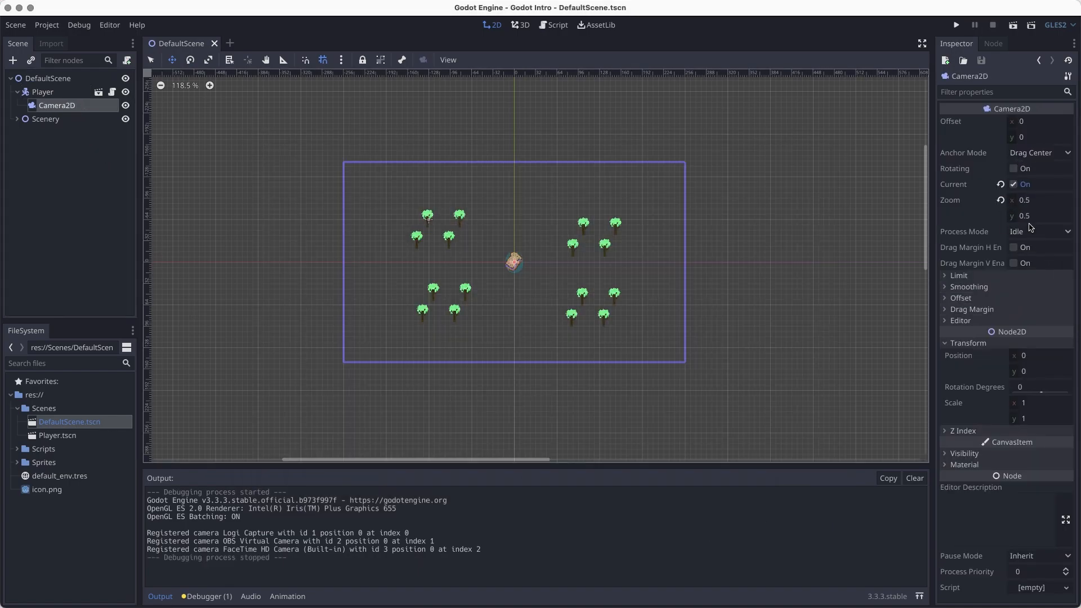
{"action": "left_click", "coordinate": [1059, 155]}
{"action": "left_click", "coordinate": [1059, 155]}
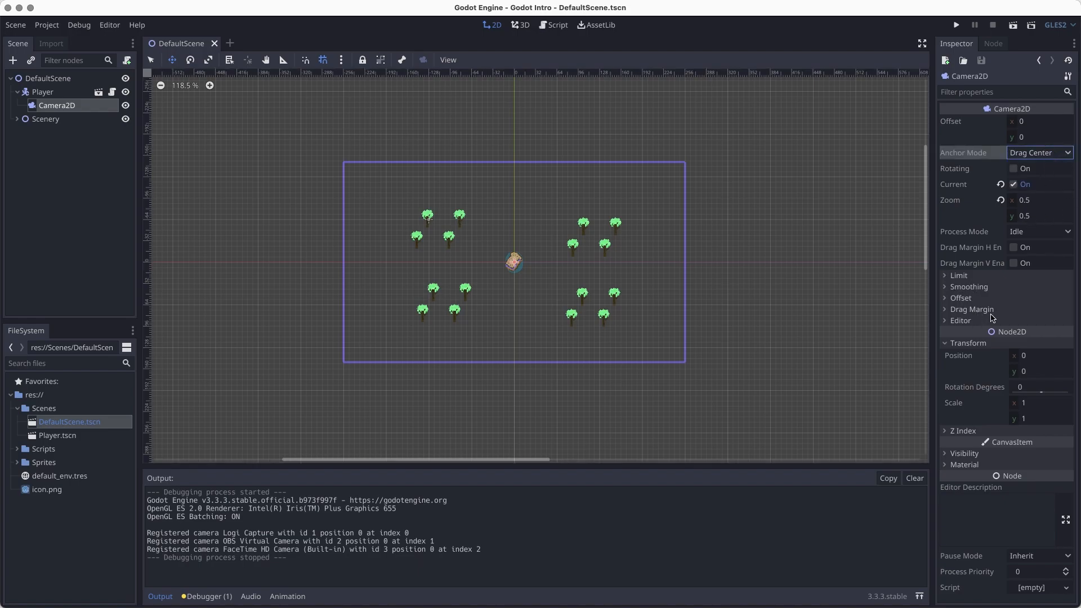
{"action": "left_click", "coordinate": [1015, 249]}
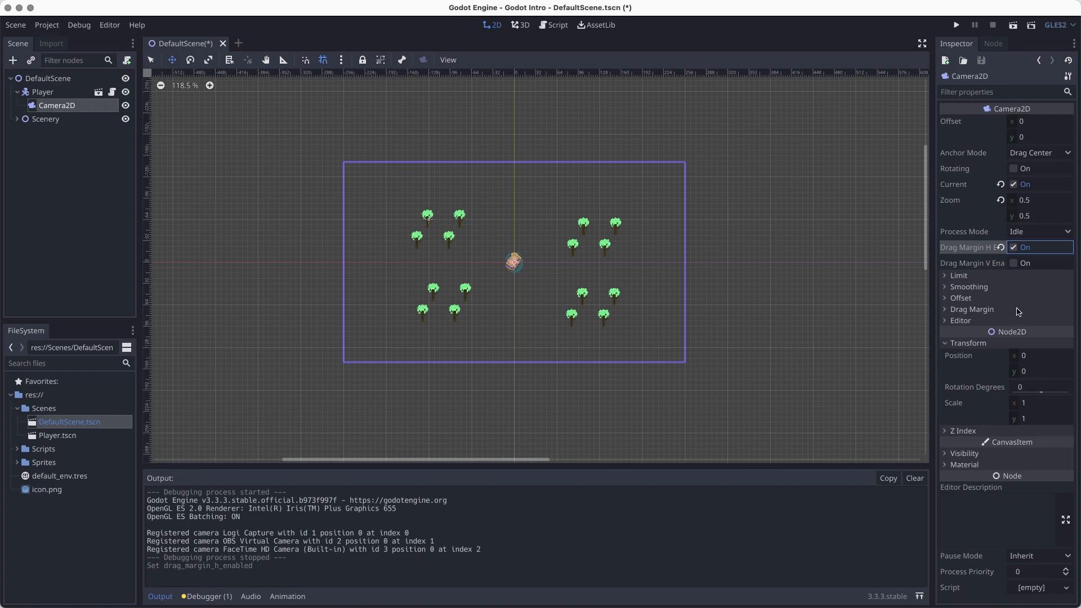
Run the current scene, move the player sideways and down to test the horizontal drag margin, and close the game
{"action": "left_click", "coordinate": [1015, 26]}
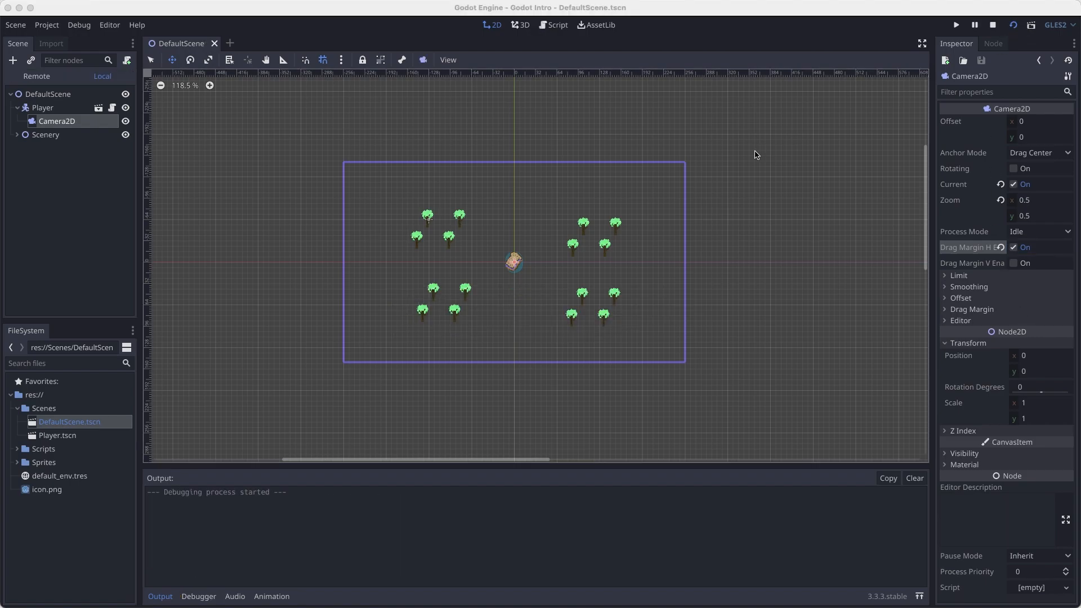
{"action": "key", "text": "Right"}
{"action": "key", "text": "Left"}
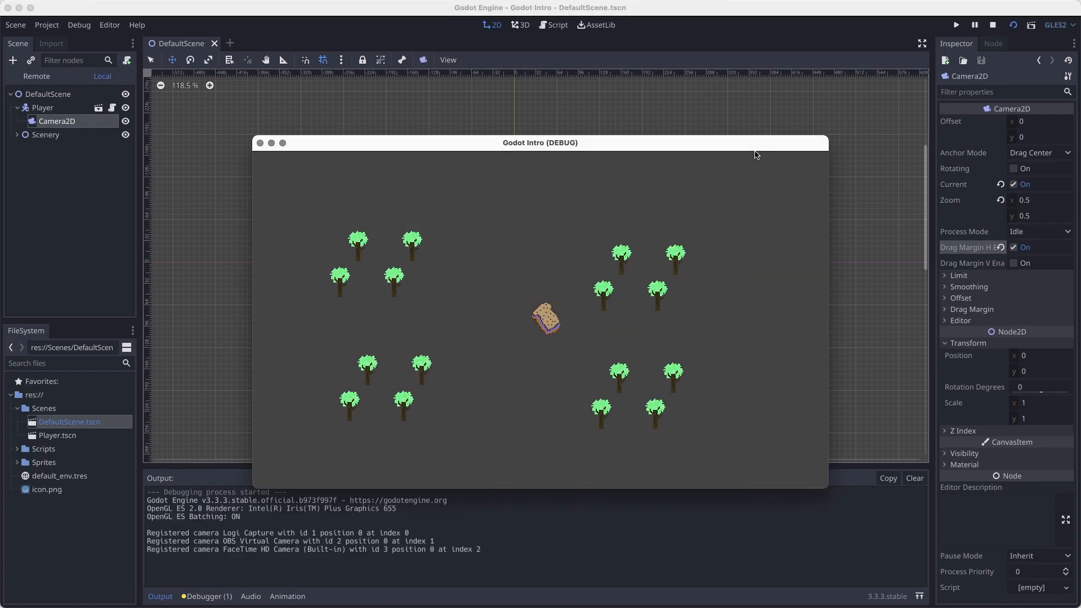
{"action": "key", "text": "Right"}
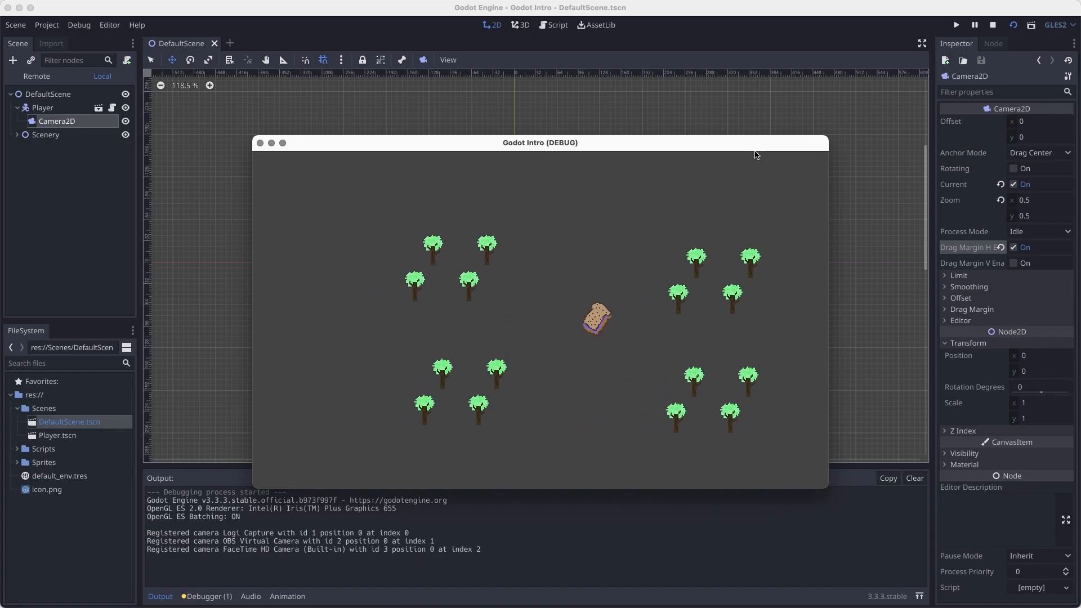
{"action": "key", "text": "Down"}
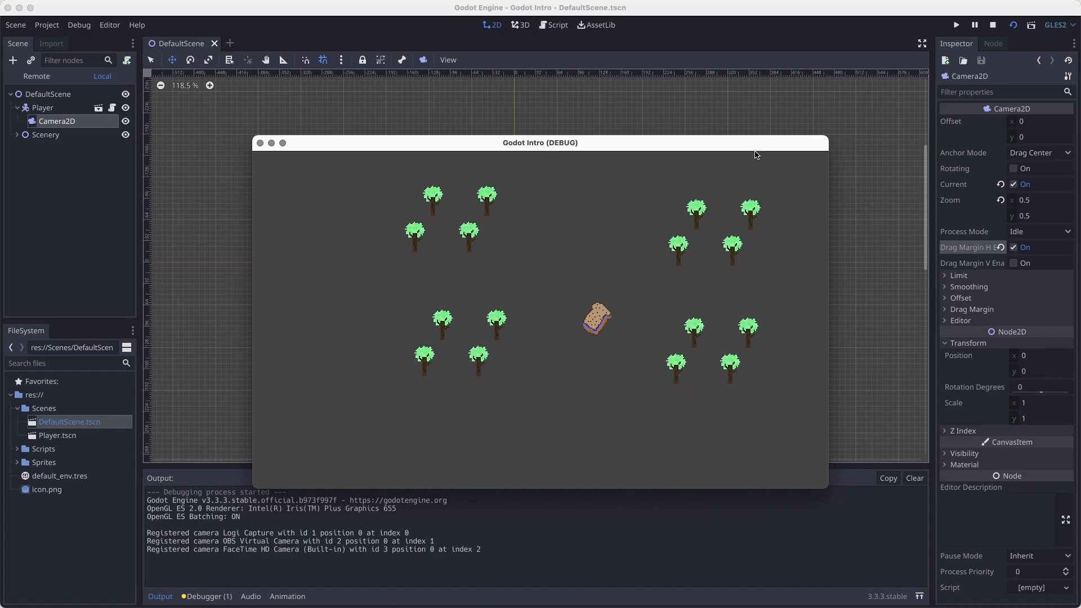
{"action": "left_click", "coordinate": [260, 143]}
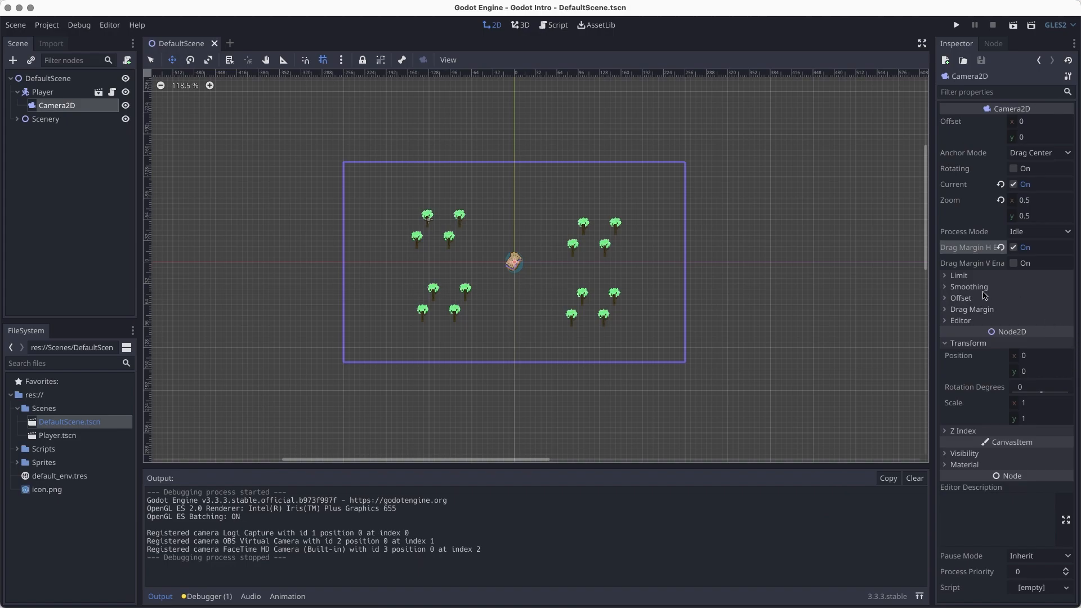
Set Camera2D's left and right drag margins to 0.5
{"action": "left_click", "coordinate": [977, 310]}
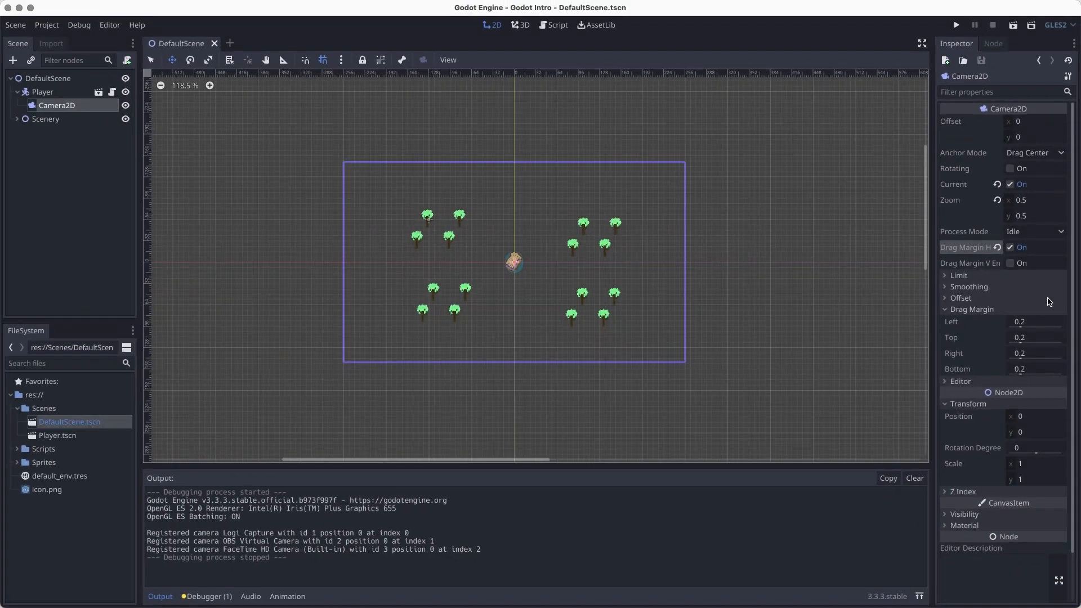
{"action": "left_click", "coordinate": [1017, 356]}
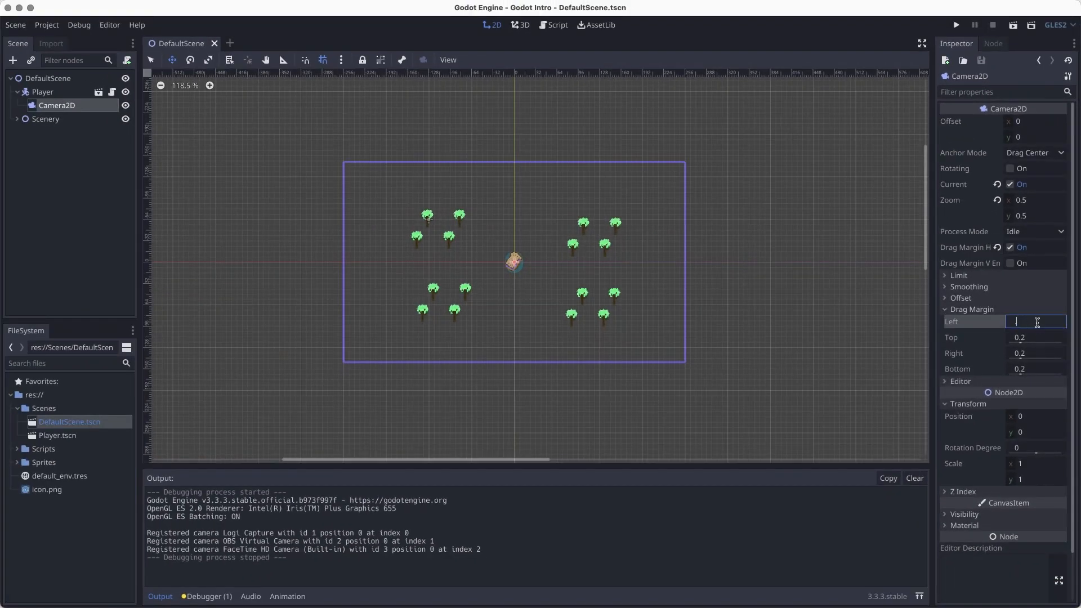
{"action": "type", "text": "0.5"}
{"action": "key", "text": "Return"}
{"action": "left_click", "coordinate": [1036, 352]}
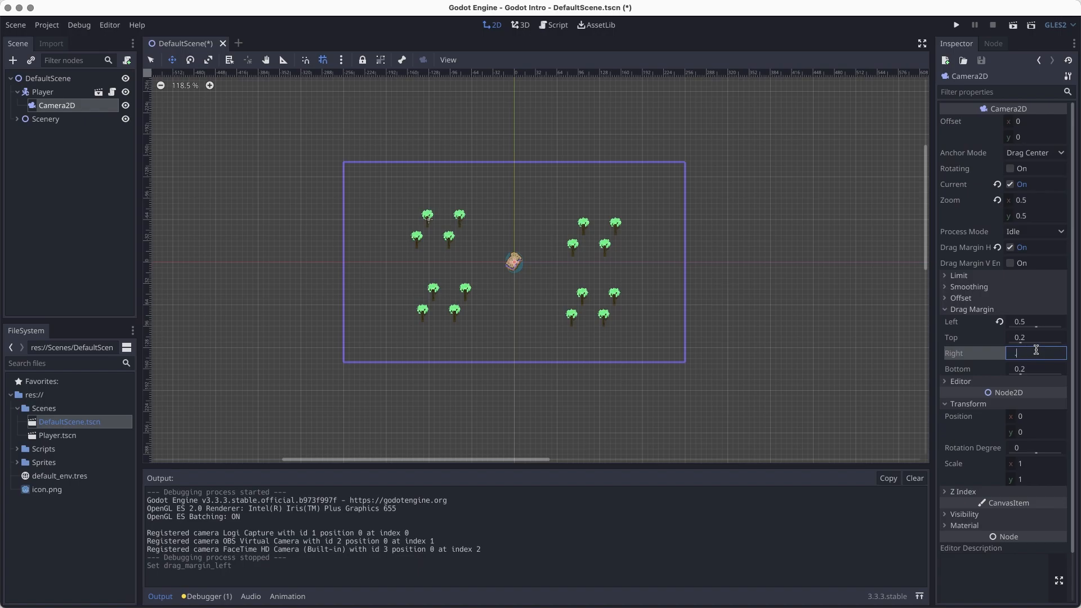
{"action": "type", "text": "0.5"}
{"action": "key", "text": "Return"}
Run the scene again, move the player back and forth to test the wider horizontal drag margins, and close the game
{"action": "left_click", "coordinate": [1012, 26]}
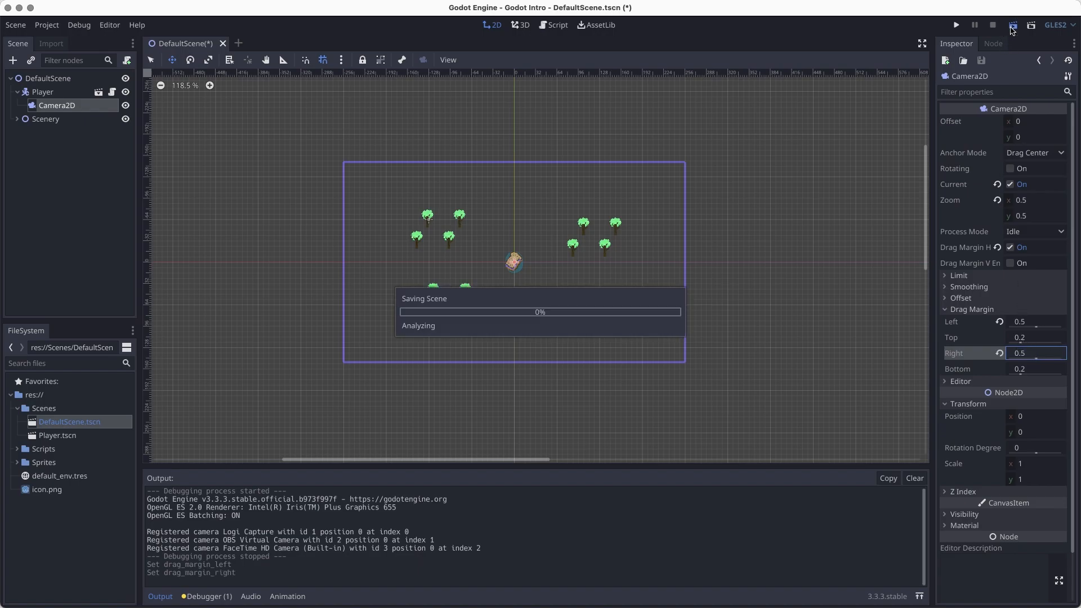
{"action": "key", "text": "Right"}
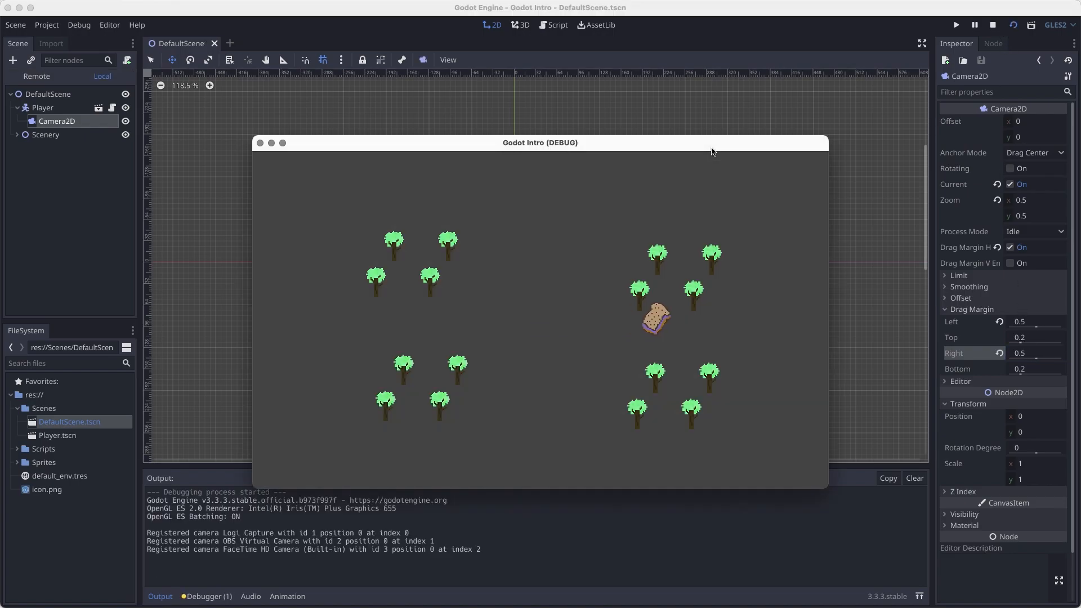
{"action": "key", "text": "Left"}
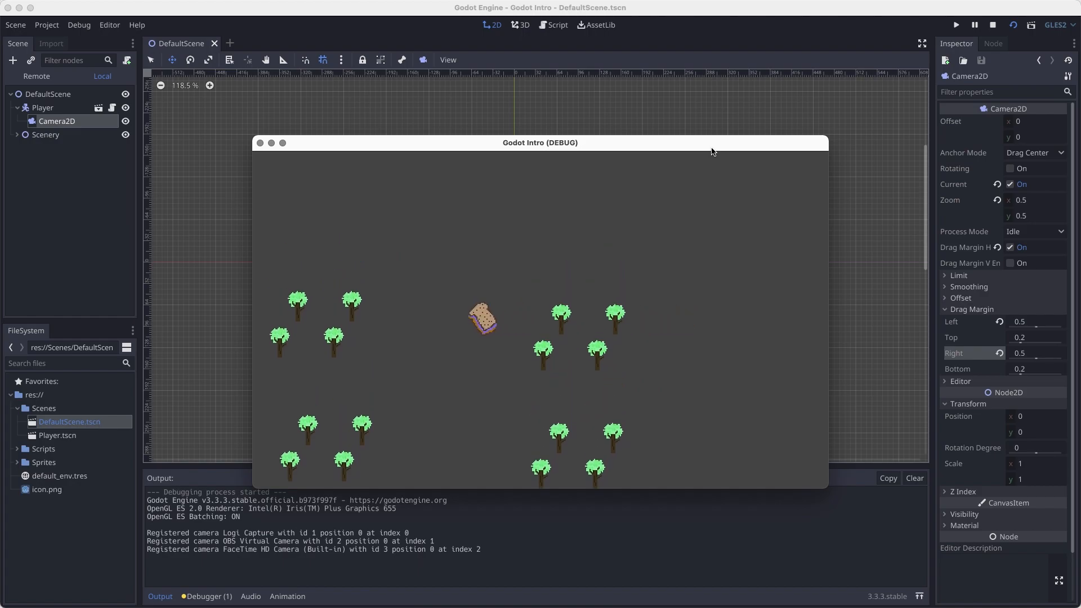
{"action": "key", "text": "Down"}
{"action": "key", "text": "Right"}
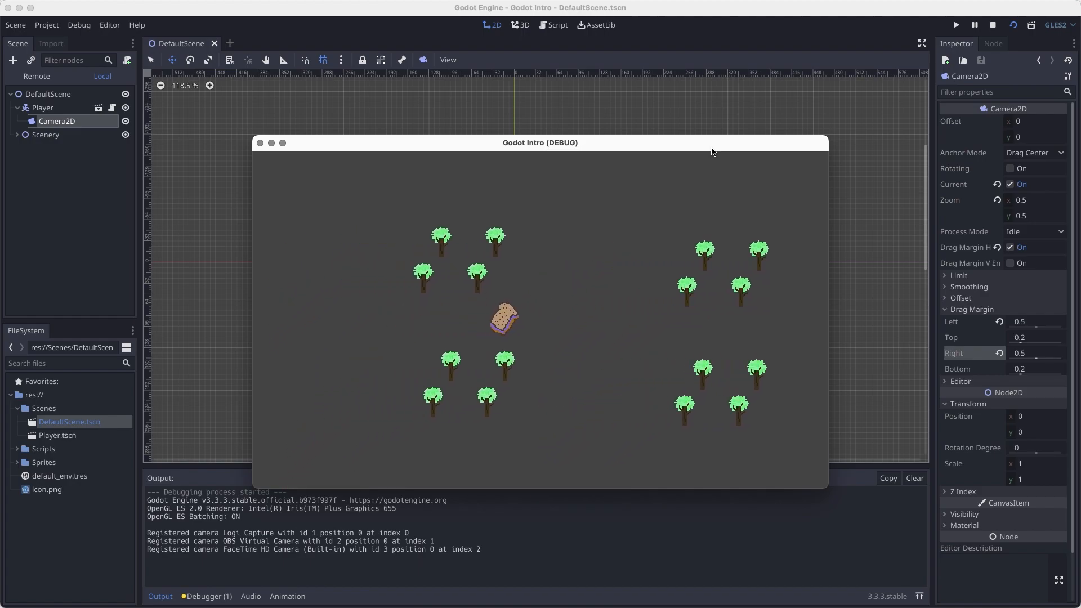
{"action": "key", "text": "Right"}
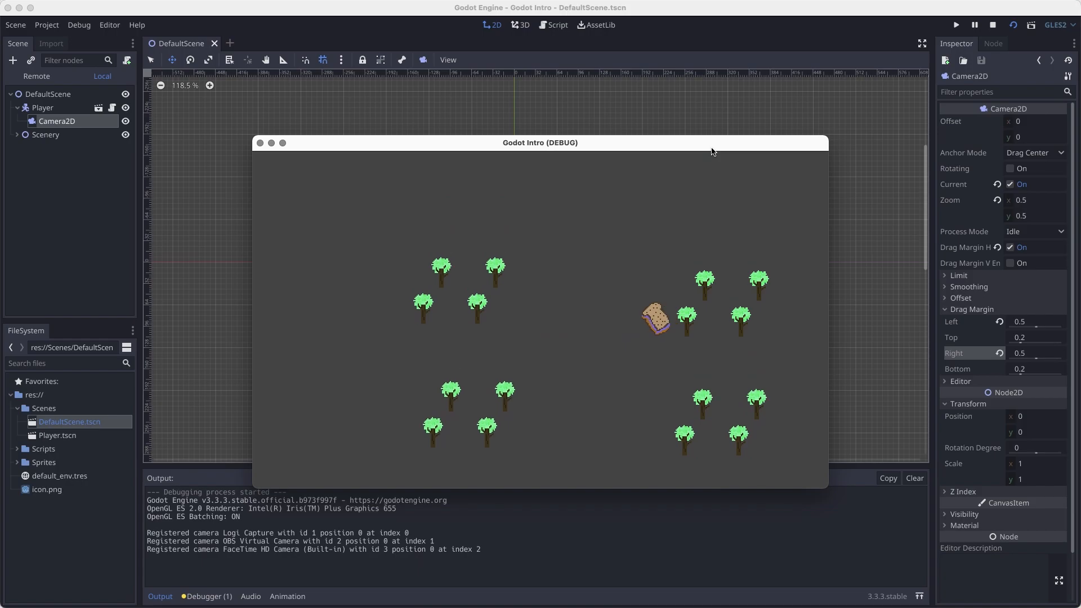
{"action": "left_click", "coordinate": [260, 143]}
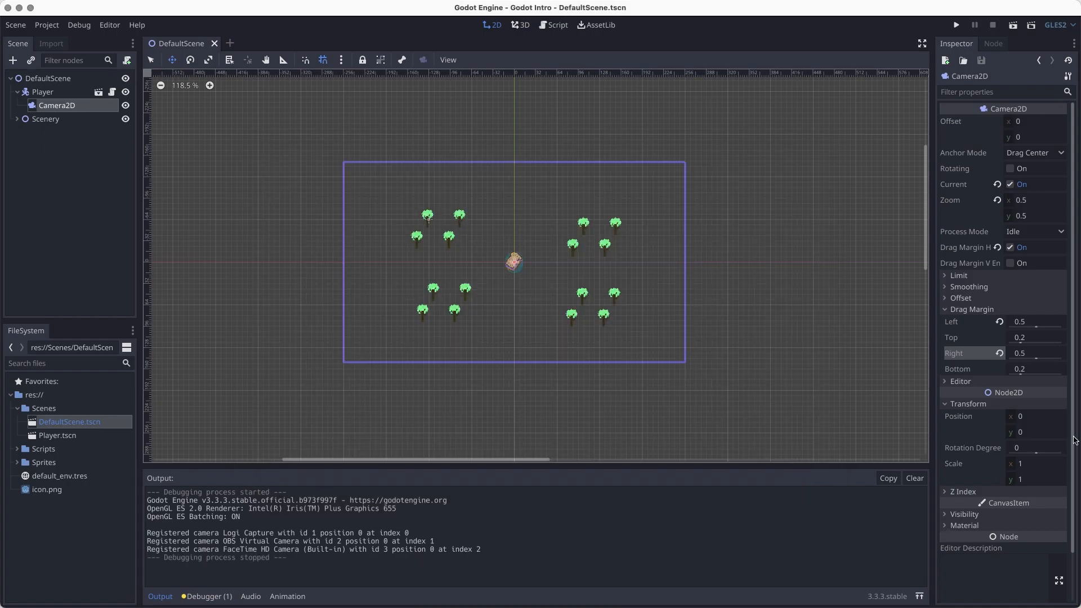
Set Camera2D's top and bottom limits to 0, saving the scene after the top limit is changed
{"action": "left_click", "coordinate": [994, 311]}
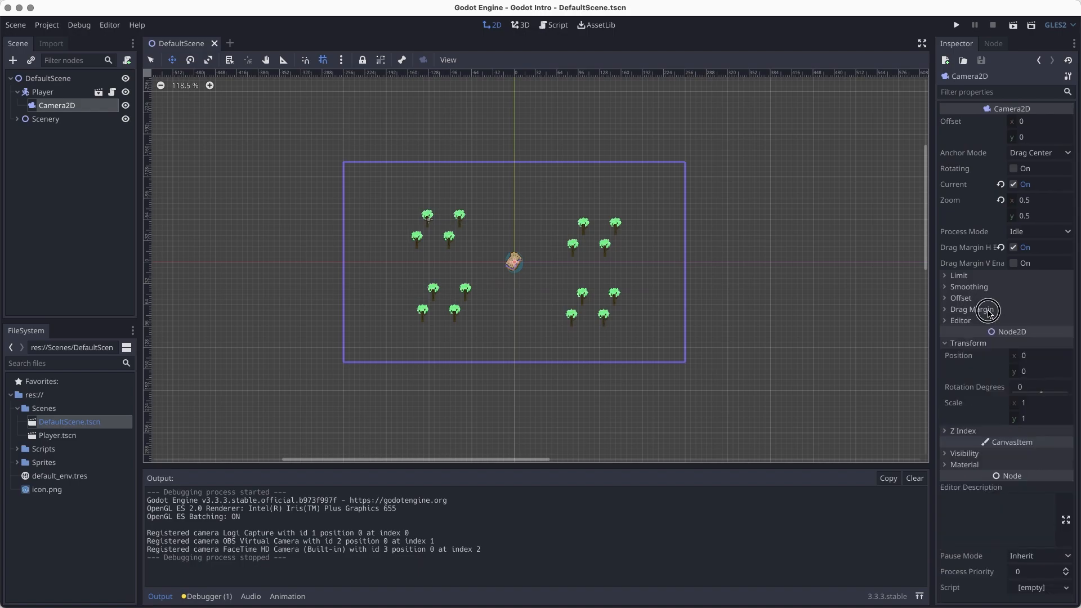
{"action": "left_click", "coordinate": [979, 276]}
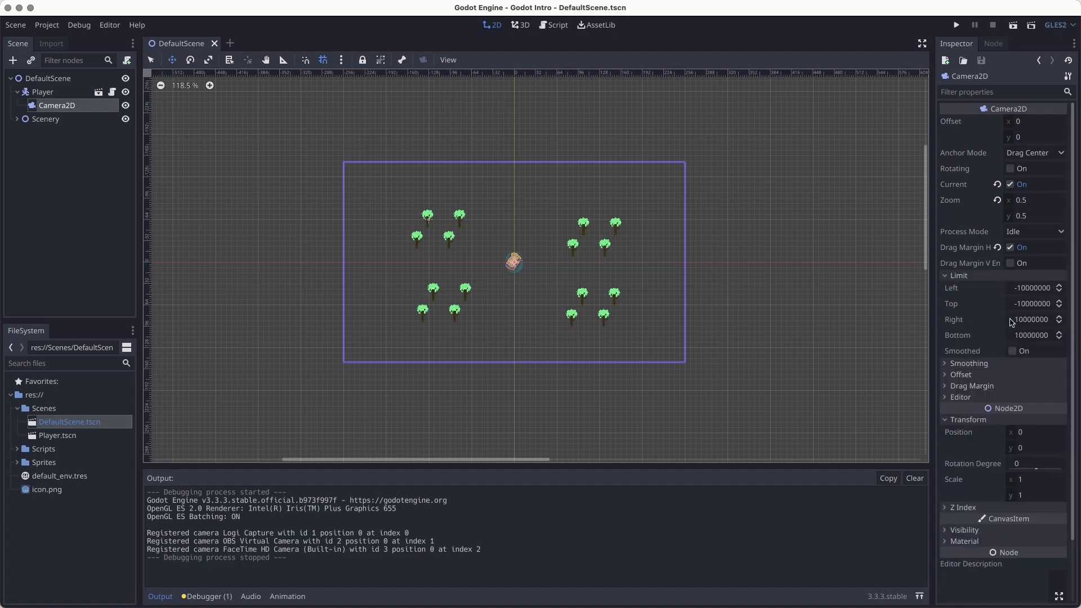
{"action": "left_click", "coordinate": [1028, 305]}
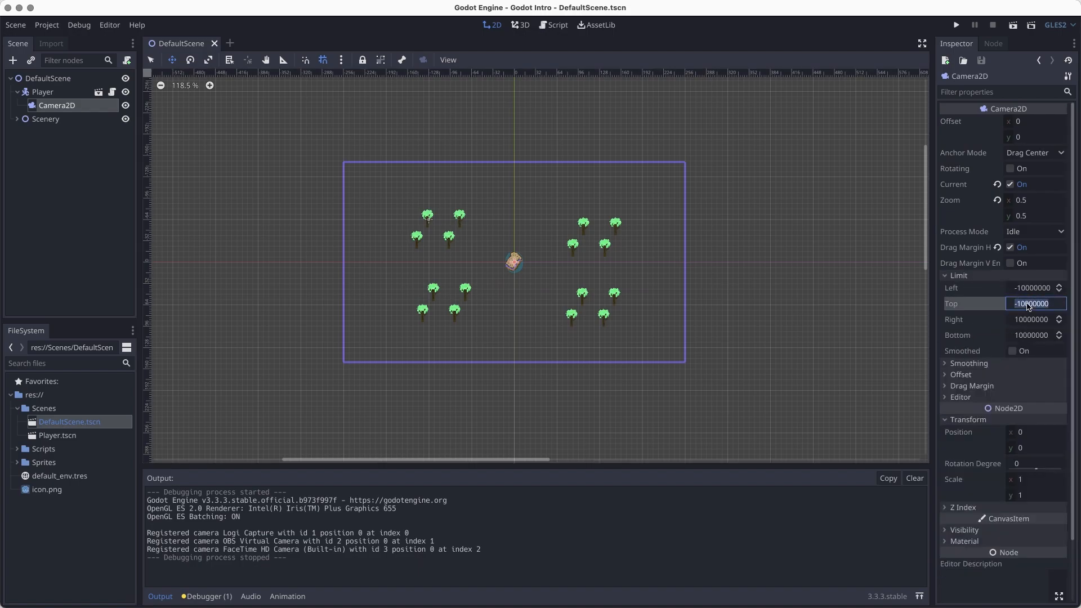
{"action": "type", "text": "0"}
{"action": "key", "text": "Return"}
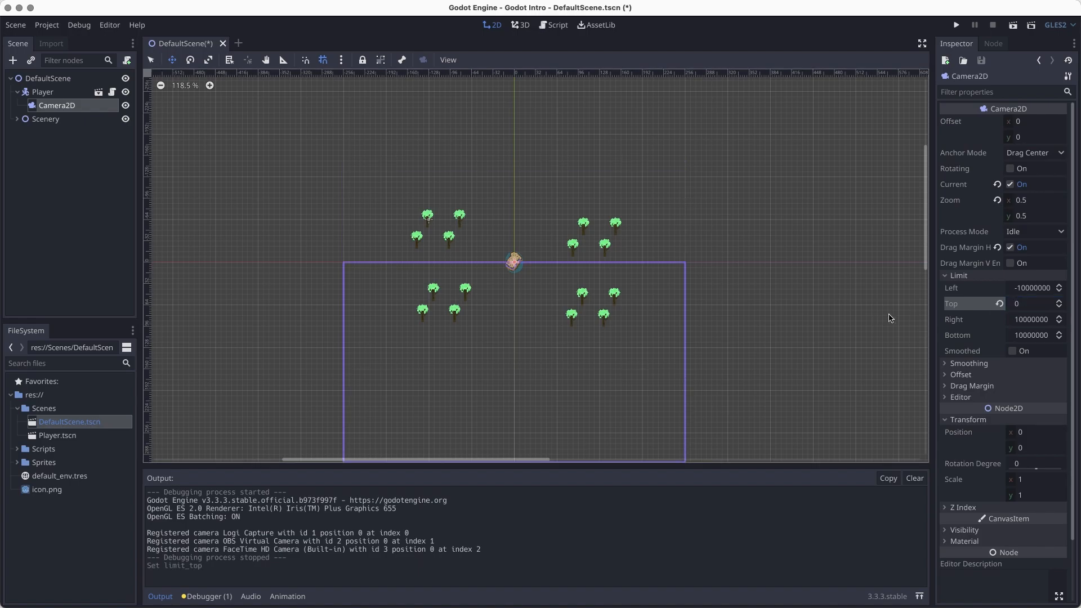
{"action": "key", "text": "ctrl+s"}
{"action": "left_click", "coordinate": [1035, 337]}
{"action": "type", "text": "0"}
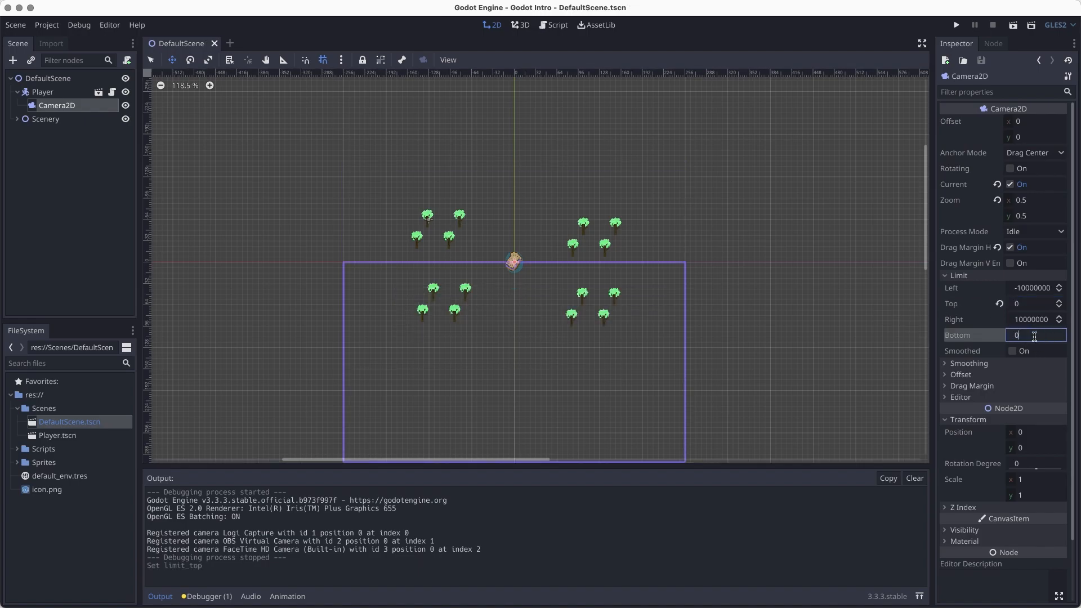
{"action": "key", "text": "Return"}
Run the scene, move the player in all directions to test the top and bottom camera limits of 0, and close the game
{"action": "left_click", "coordinate": [1013, 25]}
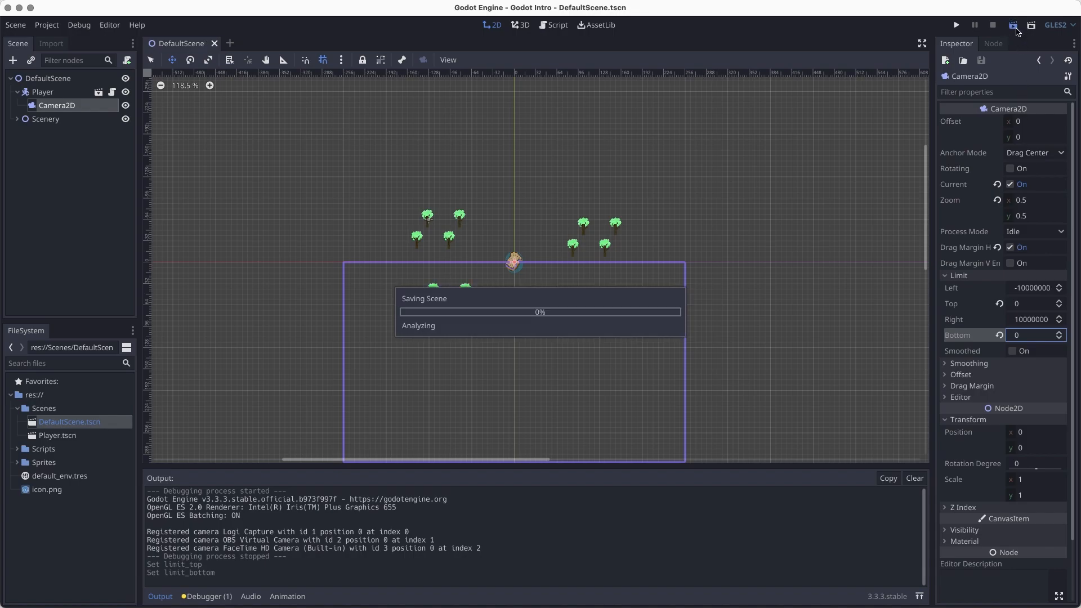
{"action": "key", "text": "Left"}
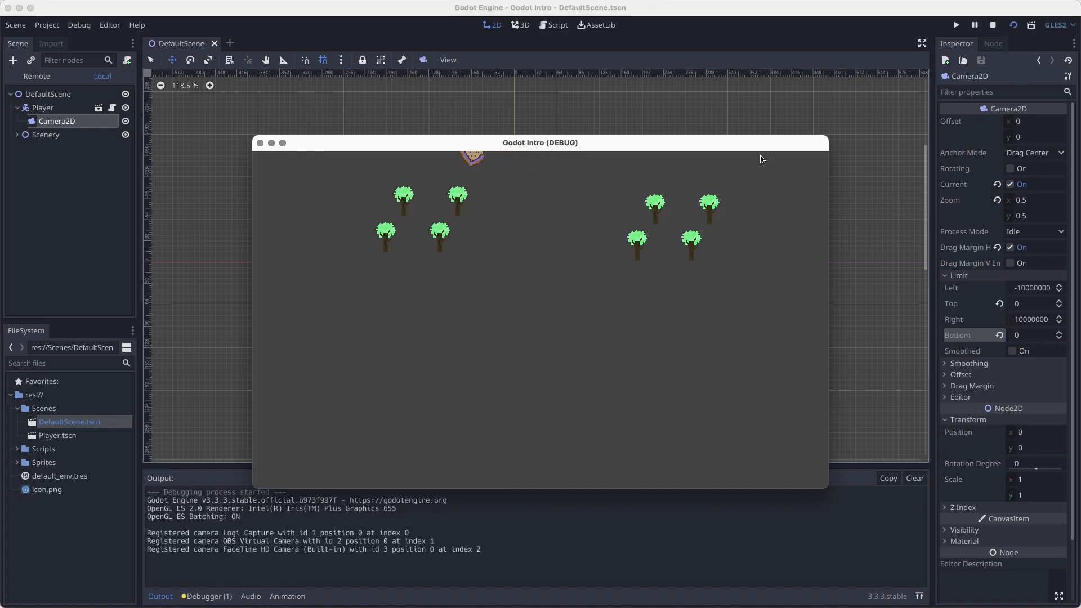
{"action": "key", "text": "Right"}
{"action": "key", "text": "Down"}
{"action": "key", "text": "Up"}
{"action": "key", "text": "Right"}
{"action": "key", "text": "Left"}
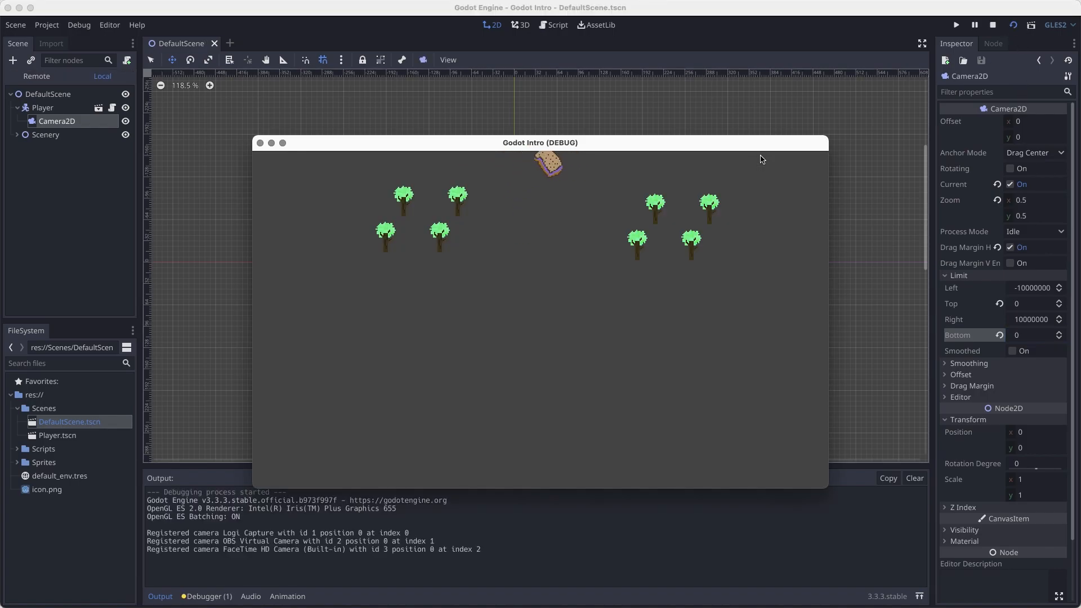
{"action": "key", "text": "Right"}
{"action": "key", "text": "Left"}
{"action": "key", "text": "Down"}
{"action": "key", "text": "Up"}
{"action": "key", "text": "Left"}
{"action": "key", "text": "Left"}
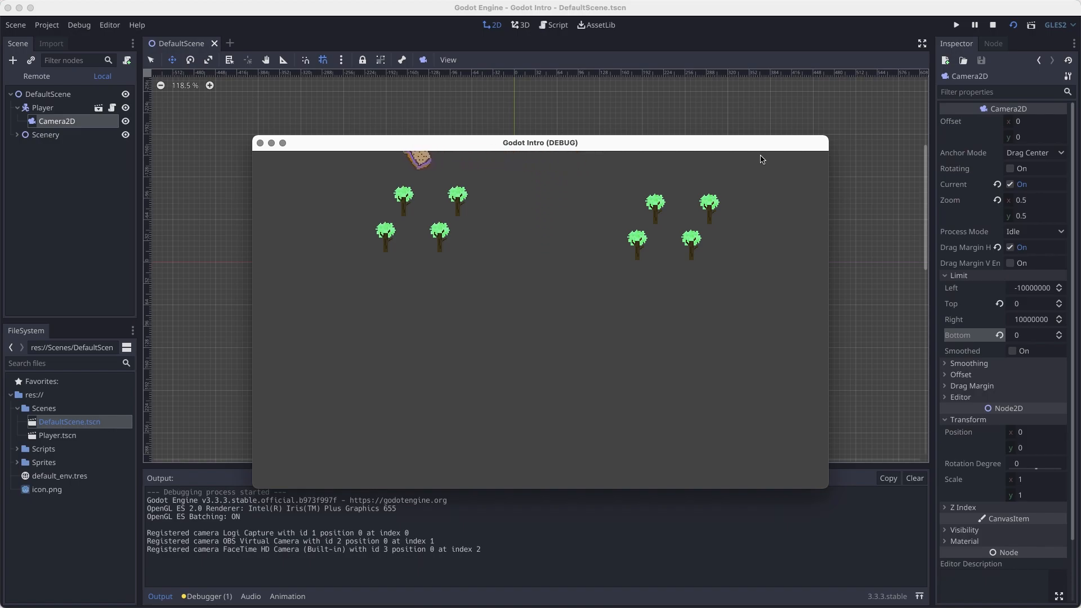
{"action": "key", "text": "Down"}
{"action": "key", "text": "Right"}
{"action": "key", "text": "Right"}
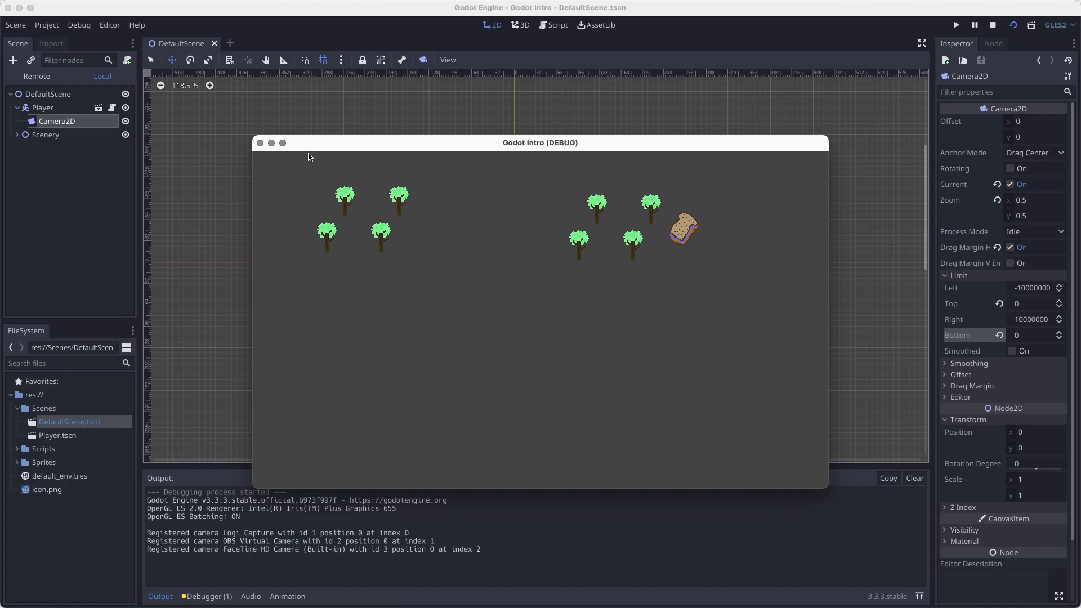
{"action": "left_click", "coordinate": [260, 143]}
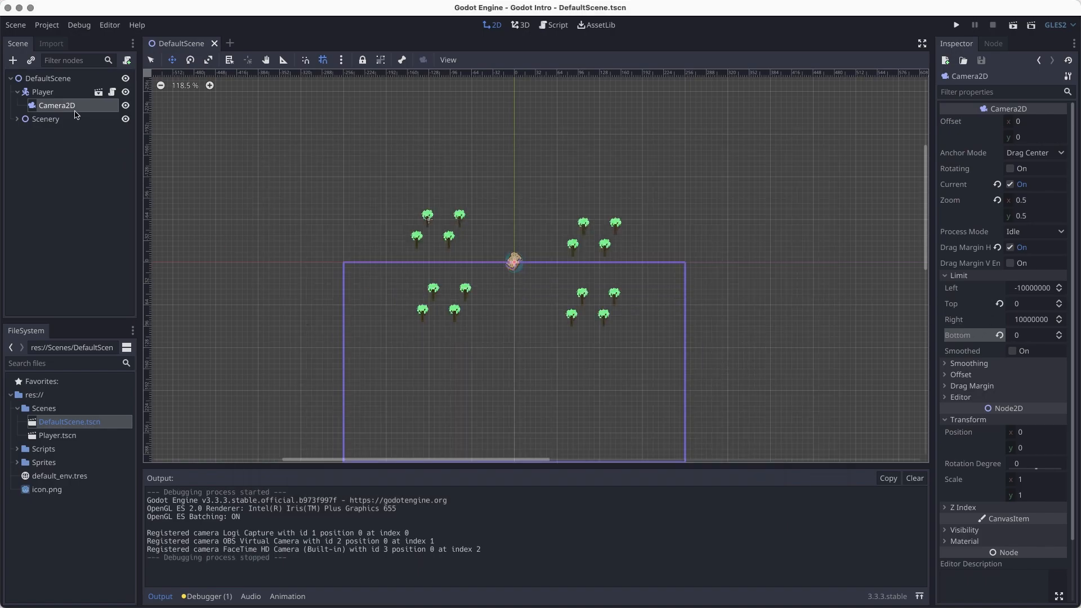
Set Camera2D's bottom limit to 300
{"action": "left_click", "coordinate": [1040, 307]}
{"action": "left_click", "coordinate": [1032, 337]}
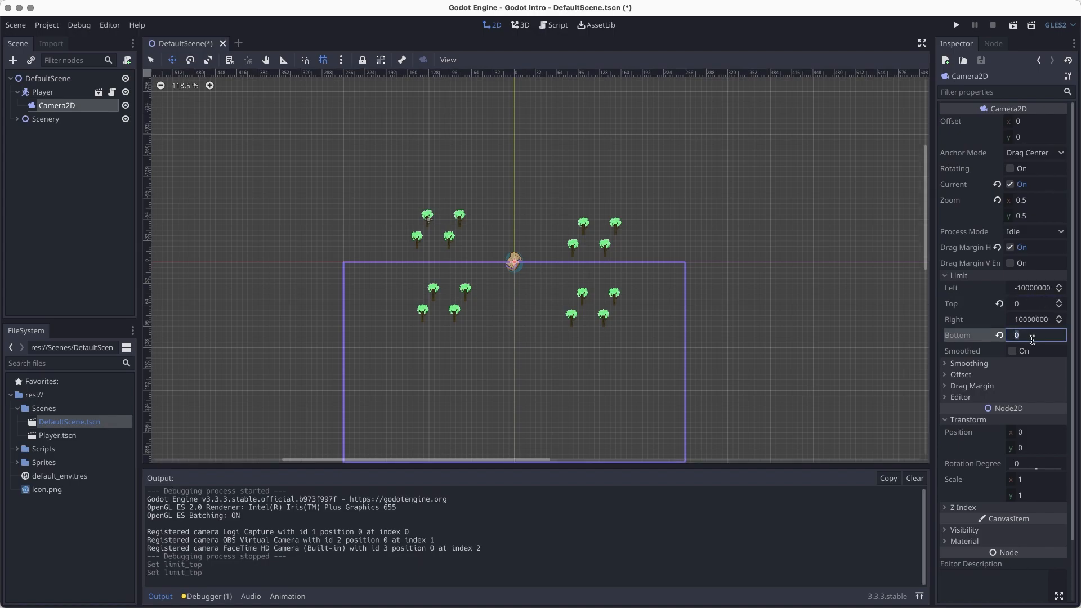
{"action": "type", "text": "300"}
{"action": "key", "text": "Return"}
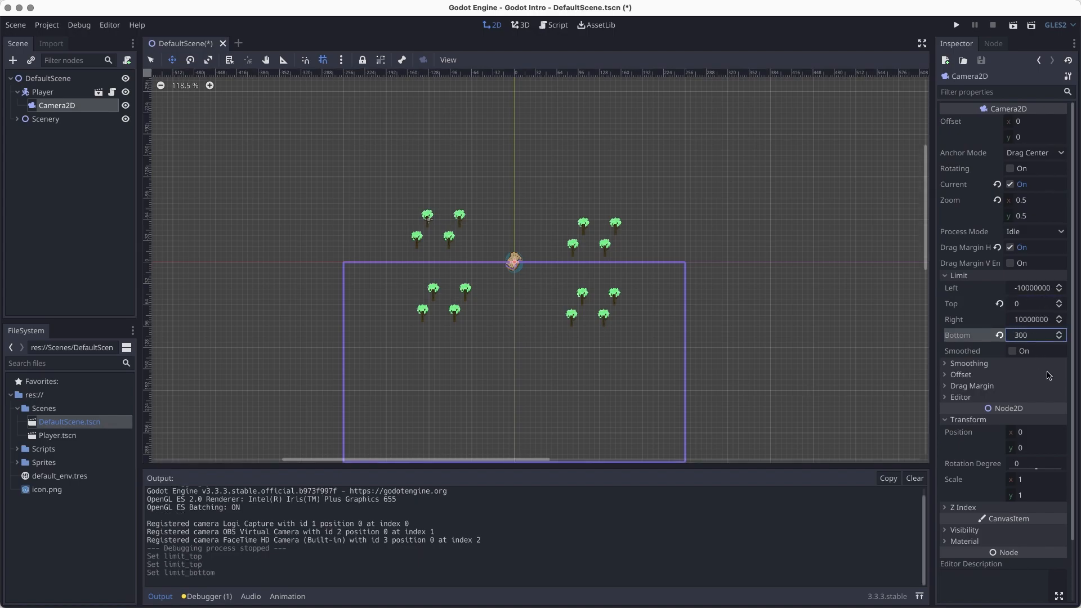
{"action": "left_click", "coordinate": [1029, 307]}
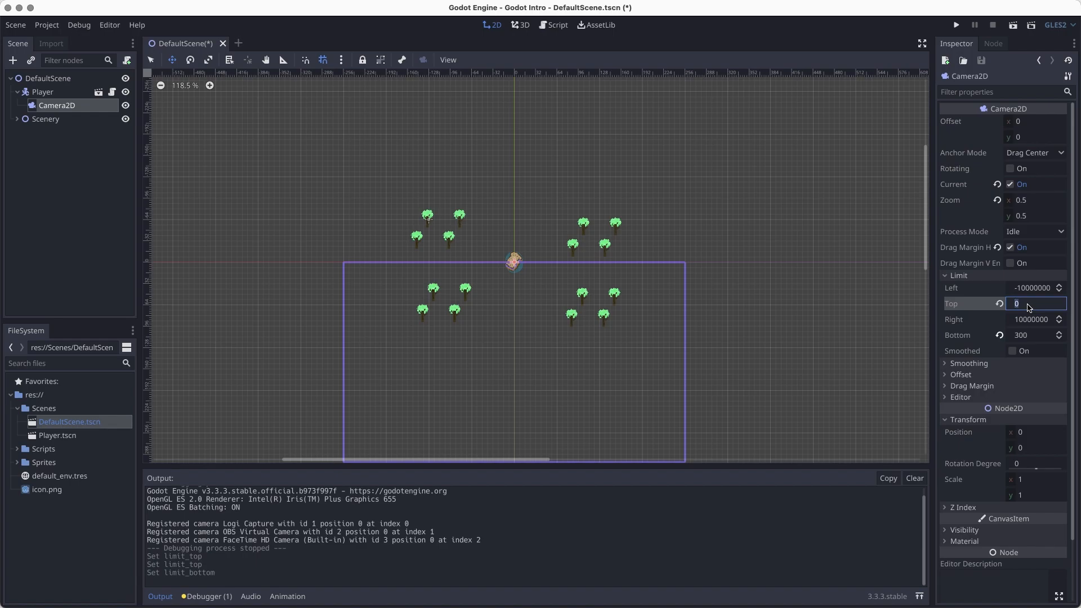
{"action": "type", "text": "300"}
{"action": "key", "text": "Return"}
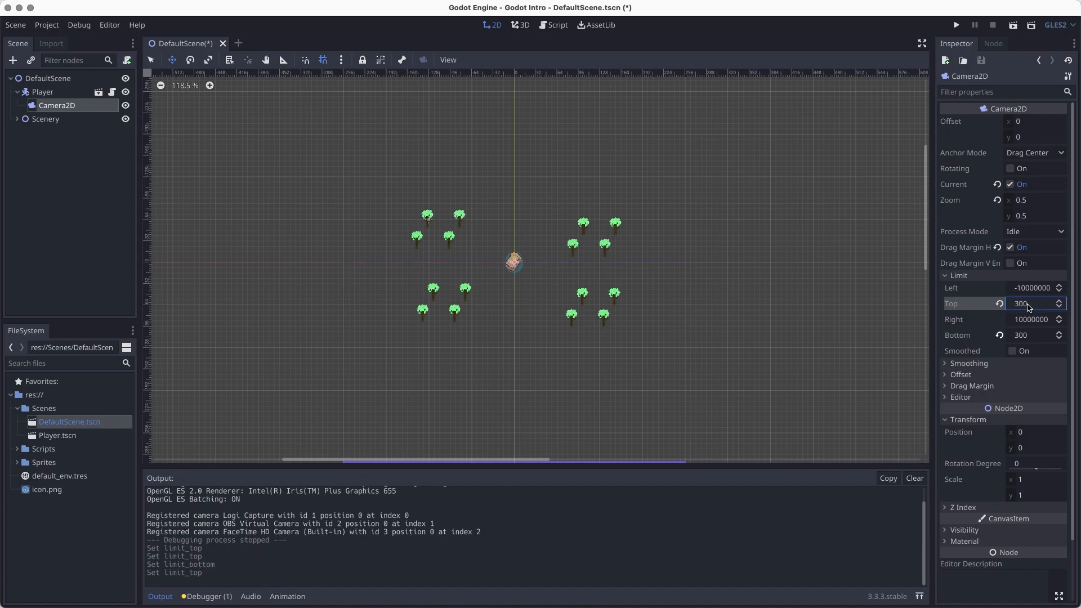
Set Camera2D's top limit to -300 and save the scene
{"action": "left_click", "coordinate": [1028, 307]}
{"action": "type", "text": "-300"}
{"action": "key", "text": "Return"}
{"action": "key", "text": "super+s"}
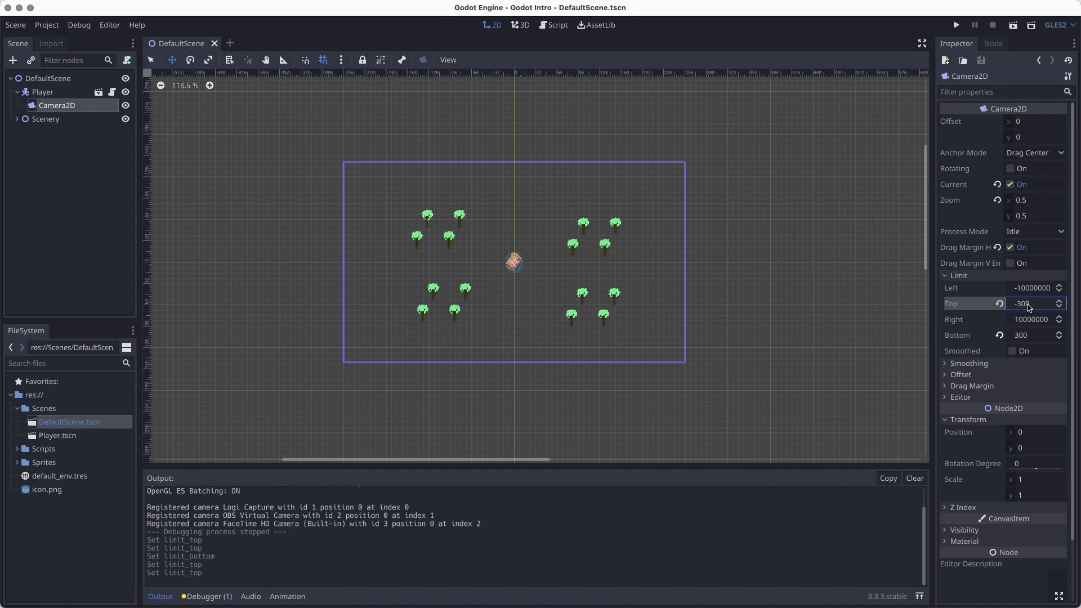
Run the scene, move the player in all directions to test the -300 top and 300 bottom camera limits, and stop the game
{"action": "key", "text": "super+r"}
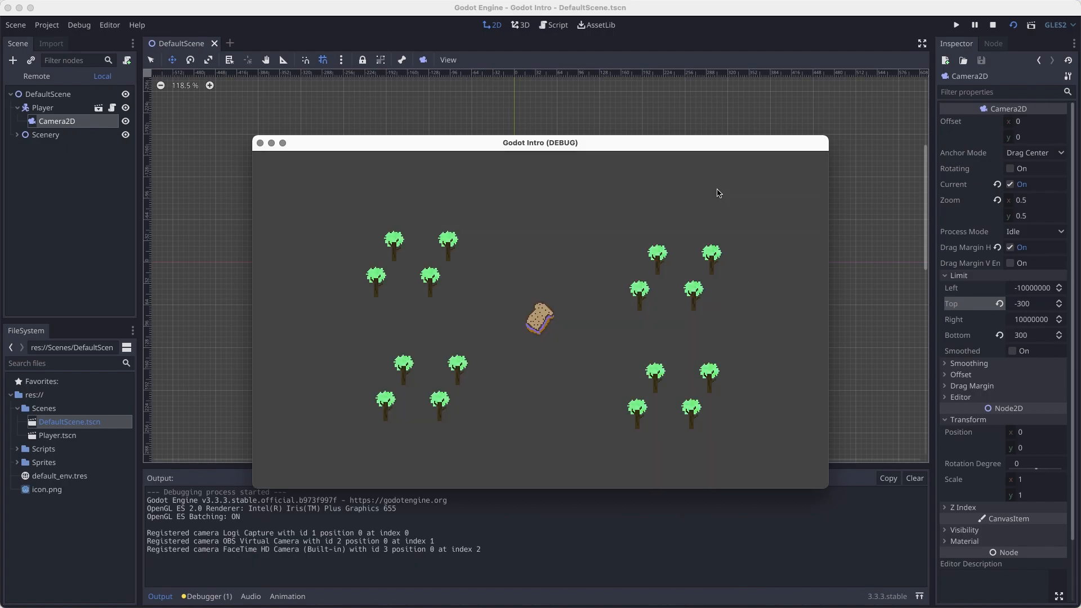
{"action": "key", "text": "Left"}
{"action": "key", "text": "Right"}
{"action": "key", "text": "Up"}
{"action": "key", "text": "Down"}
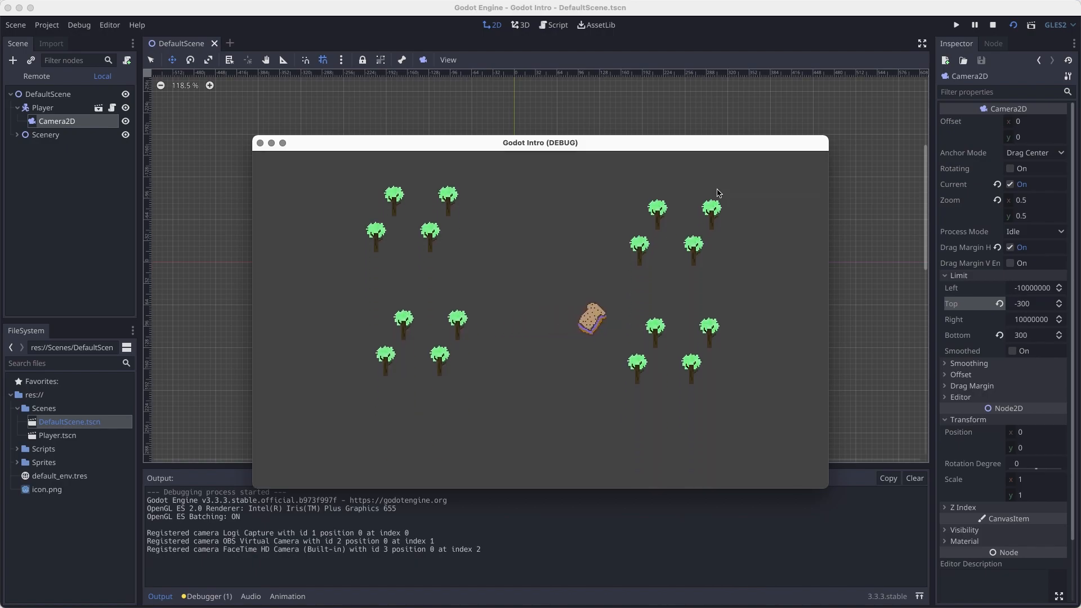
{"action": "key", "text": "Left"}
{"action": "key", "text": "Up"}
{"action": "key", "text": "Left"}
{"action": "key", "text": "Right"}
{"action": "key", "text": "Left"}
{"action": "key", "text": "Down"}
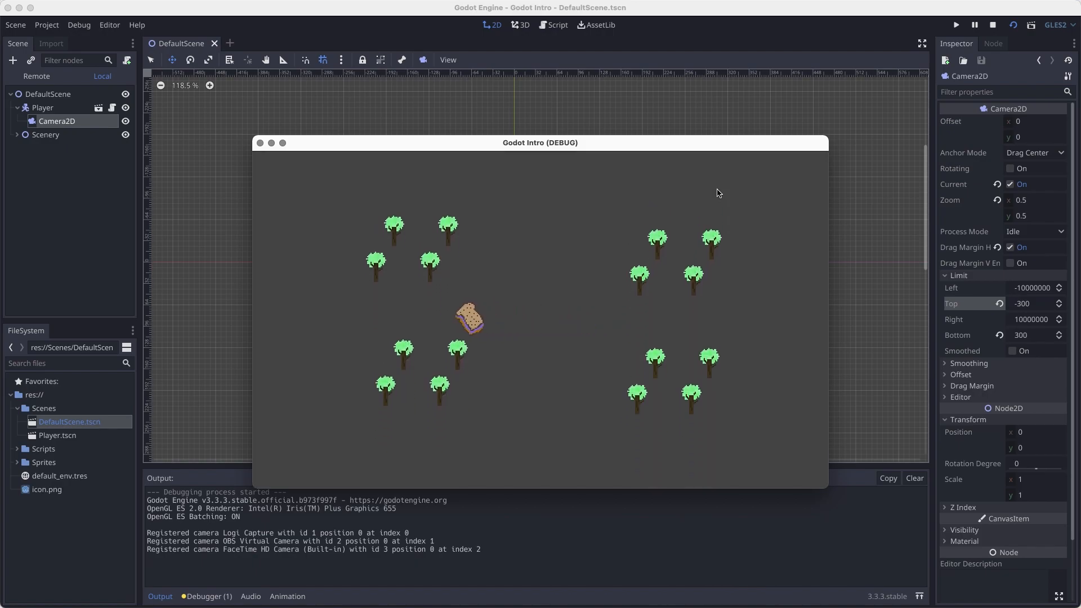
{"action": "key", "text": "Right"}
{"action": "key", "text": "Up"}
{"action": "key", "text": "Up"}
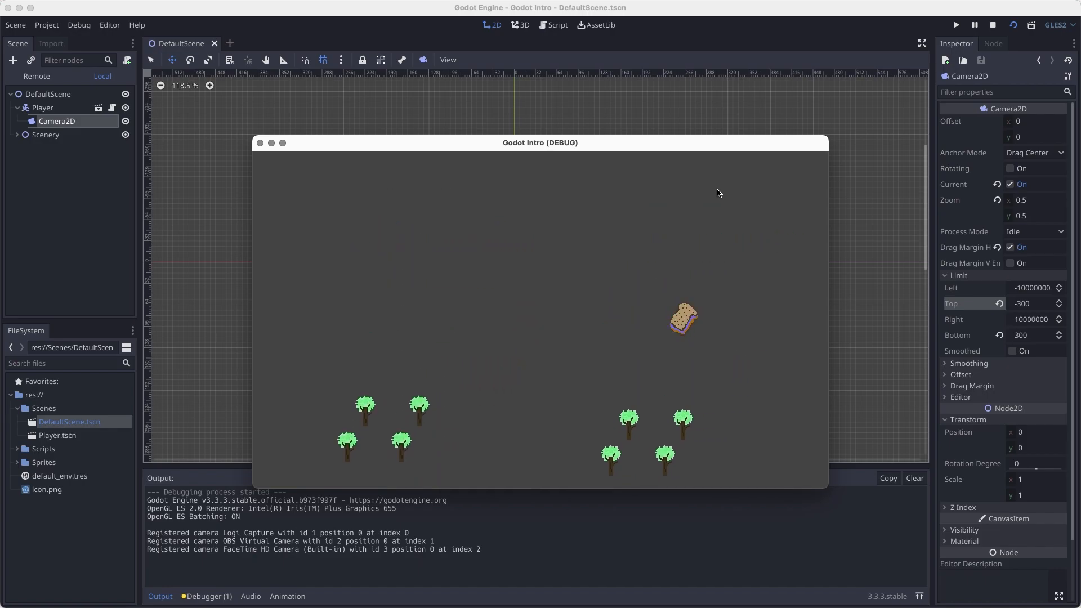
{"action": "key", "text": "Down"}
{"action": "key", "text": "Down"}
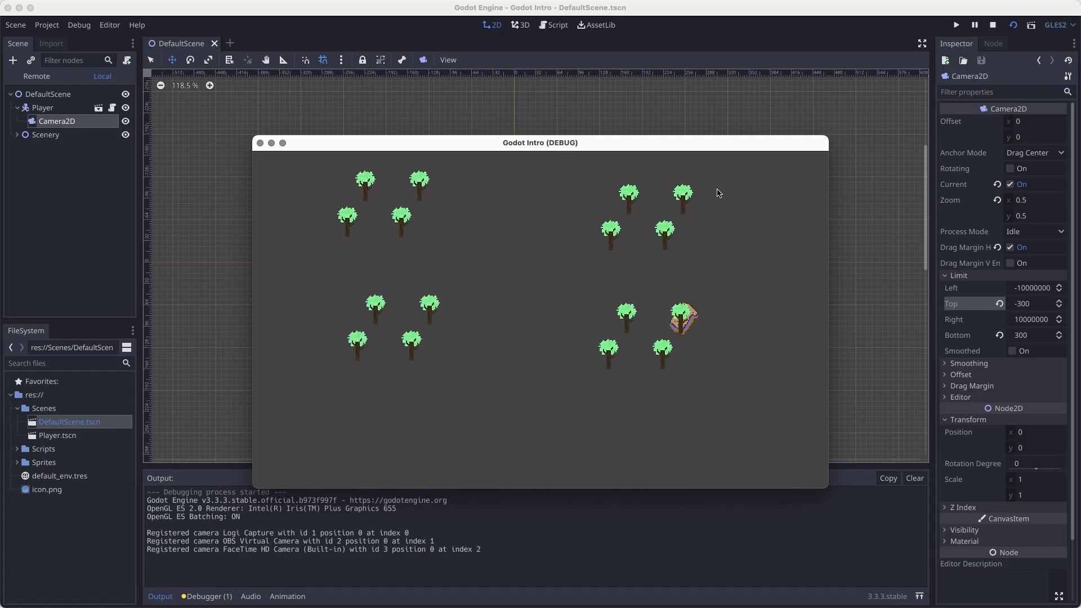
{"action": "key", "text": "Up"}
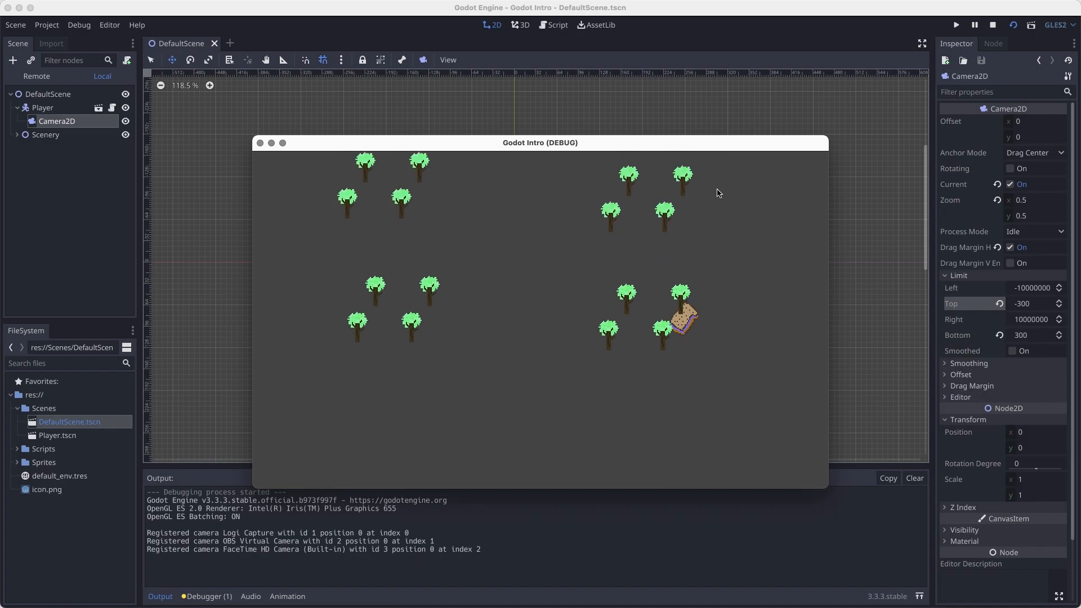
{"action": "left_click", "coordinate": [994, 26]}
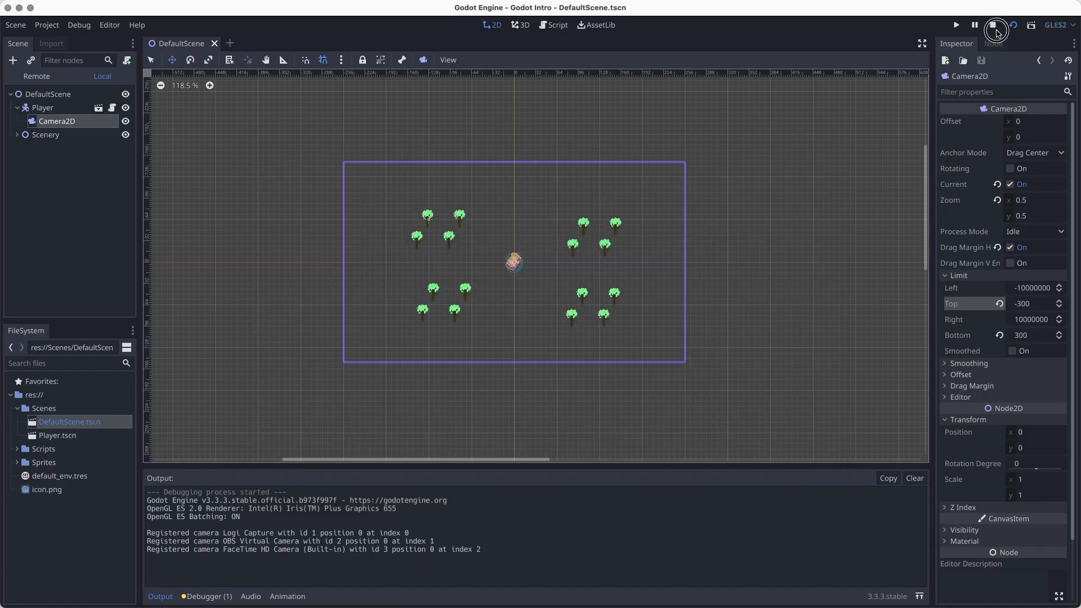
Set both the top and bottom limits of Camera2D to 0
{"action": "left_click", "coordinate": [1040, 304]}
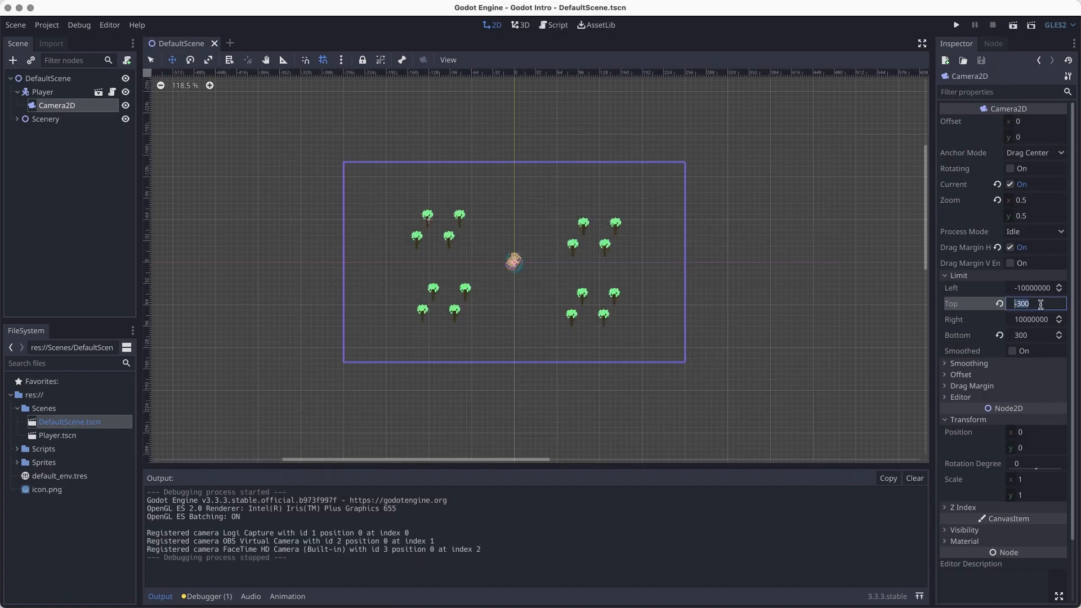
{"action": "type", "text": "0"}
{"action": "key", "text": "Return"}
{"action": "left_click", "coordinate": [1033, 336]}
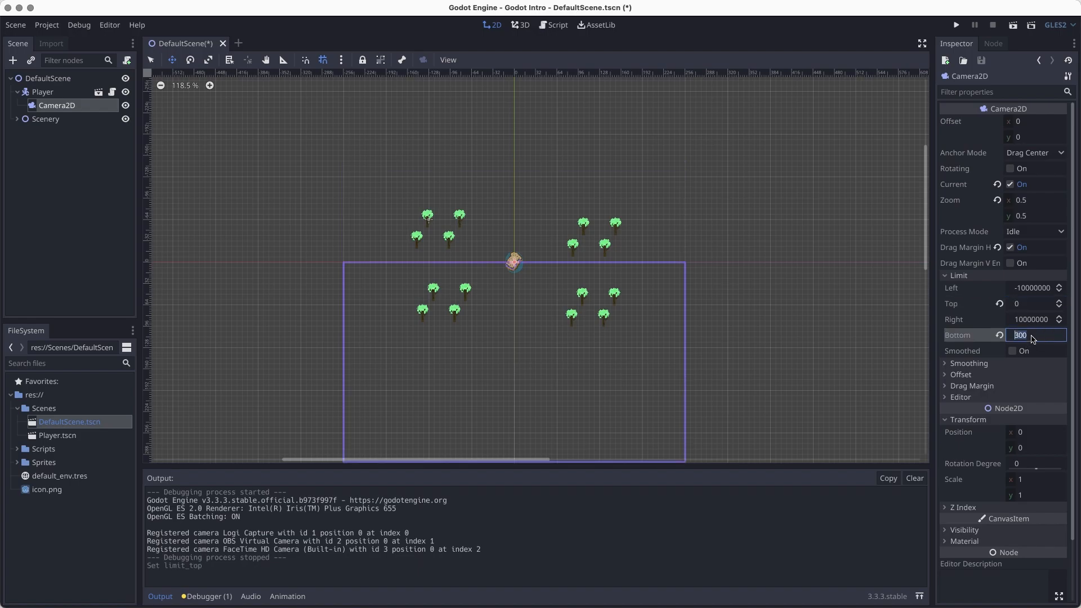
{"action": "type", "text": "0"}
Set Camera2D's top limit first to -300 and finally to -150, and save the scene
{"action": "left_click", "coordinate": [1040, 302]}
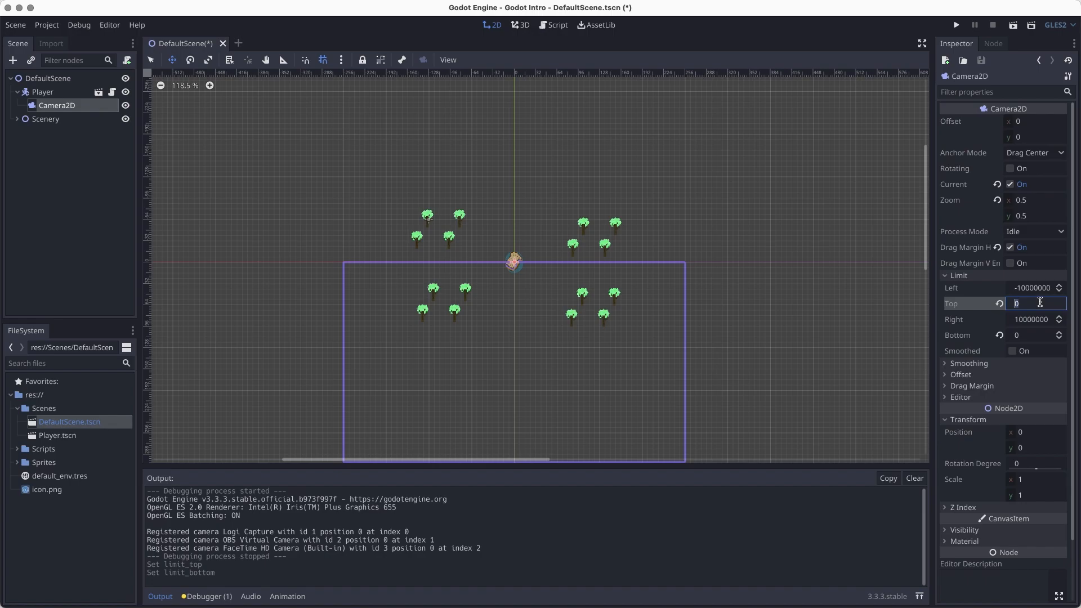
{"action": "type", "text": "-300"}
{"action": "key", "text": "Return"}
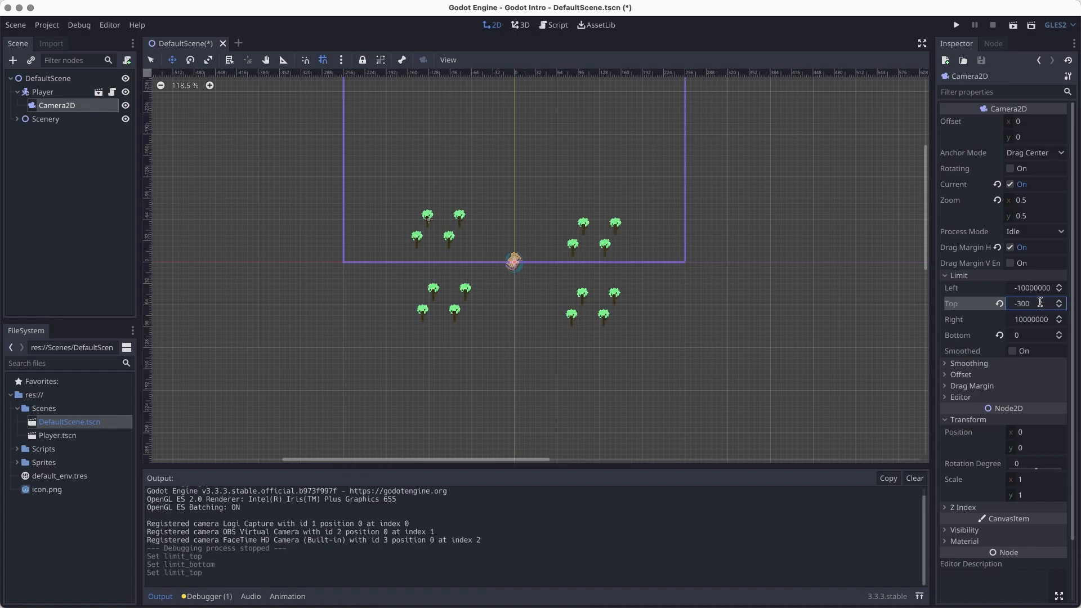
{"action": "left_click", "coordinate": [1040, 303]}
{"action": "type", "text": "-150"}
{"action": "key", "text": "Return"}
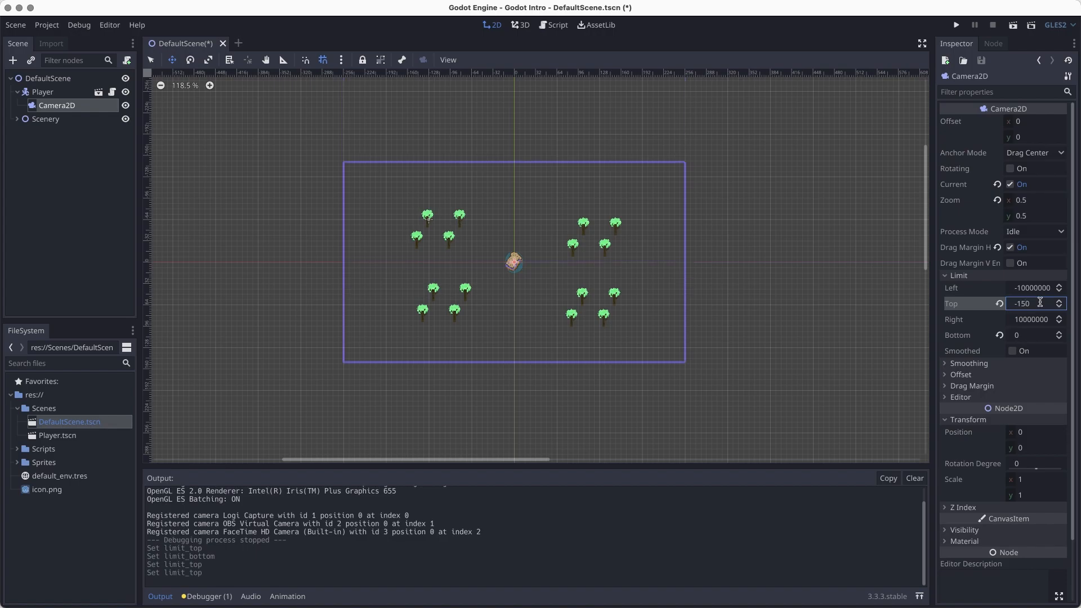
{"action": "key", "text": "super+s"}
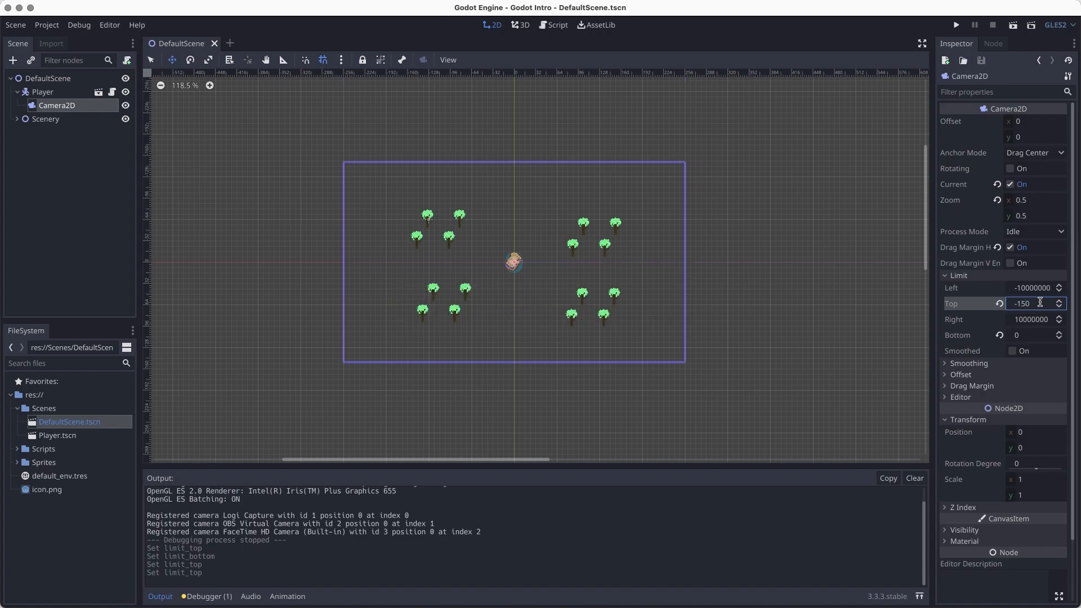
Run the scene, move the player in all directions to test the -150 top and 0 bottom camera limits, and close the game
{"action": "left_click", "coordinate": [1013, 28]}
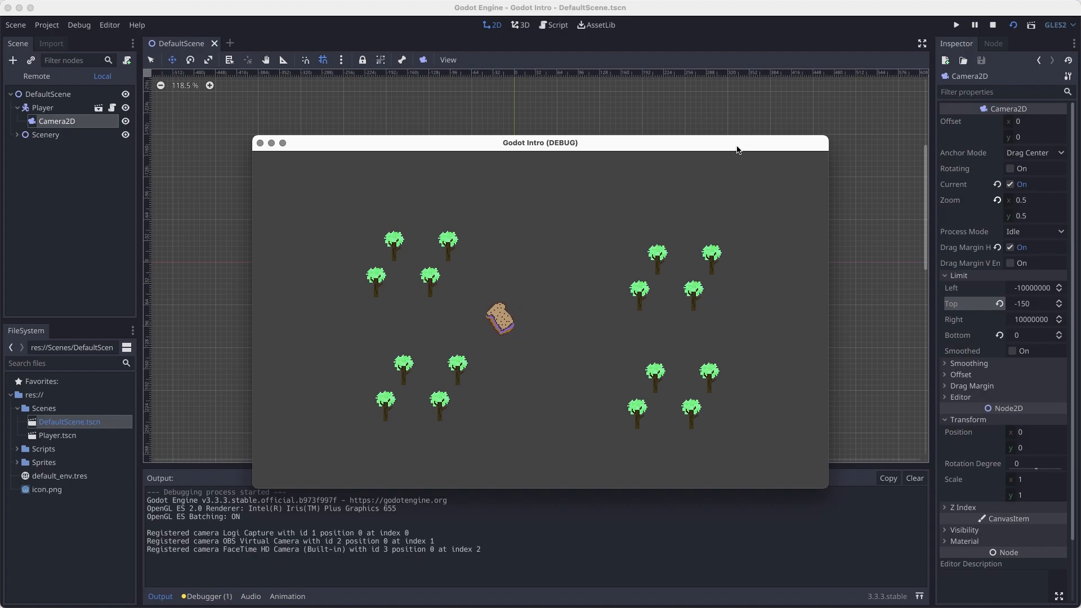
{"action": "key", "text": "Left"}
{"action": "key", "text": "Up"}
{"action": "key", "text": "Down"}
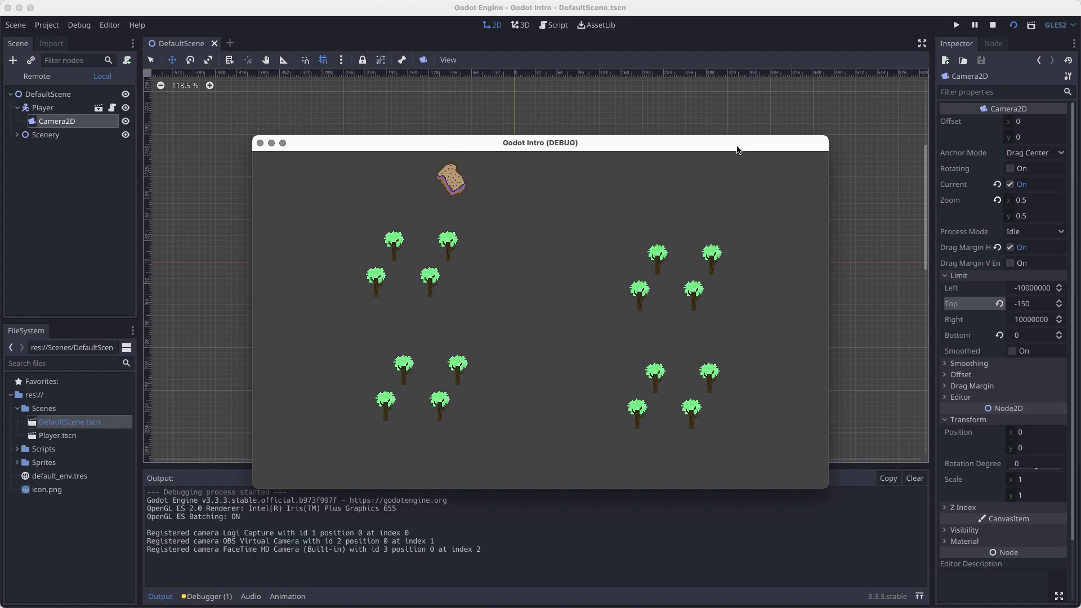
{"action": "key", "text": "Right"}
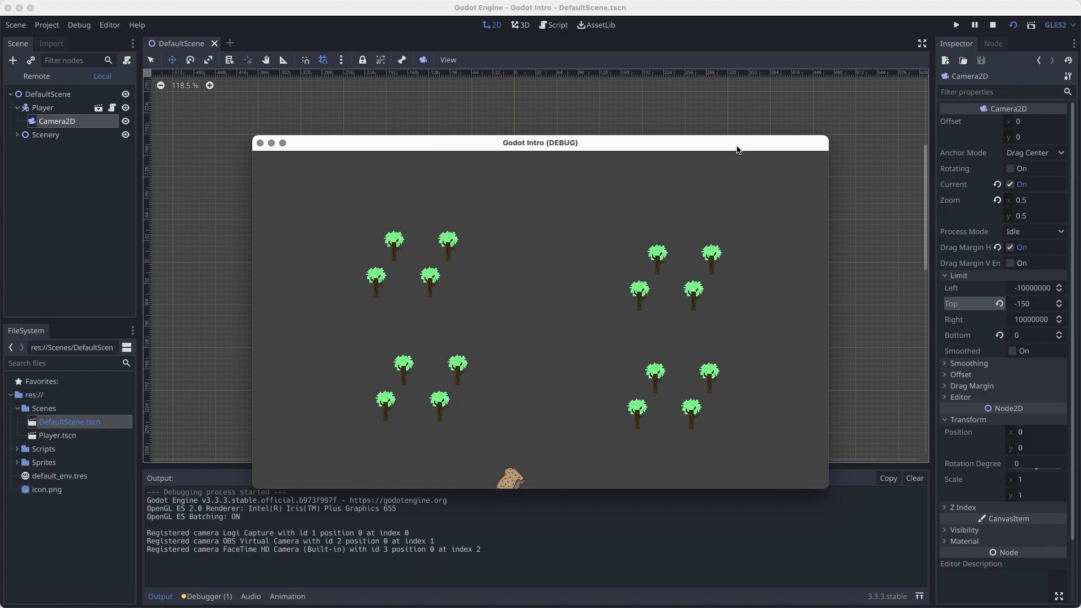
{"action": "key", "text": "Up"}
{"action": "key", "text": "Left"}
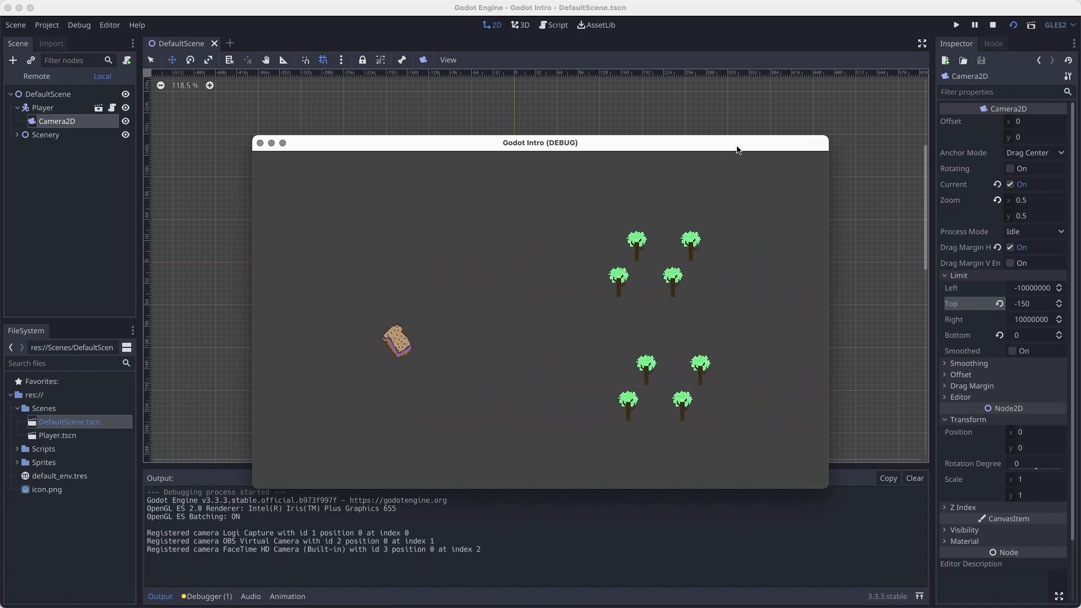
{"action": "key", "text": "Right"}
{"action": "key", "text": "Up"}
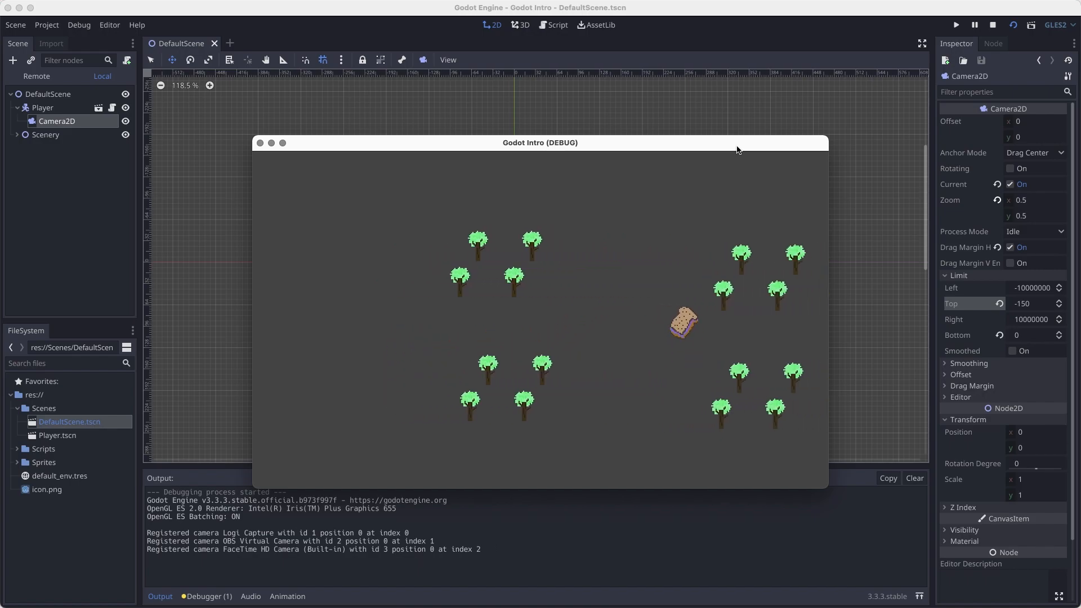
{"action": "key", "text": "Right"}
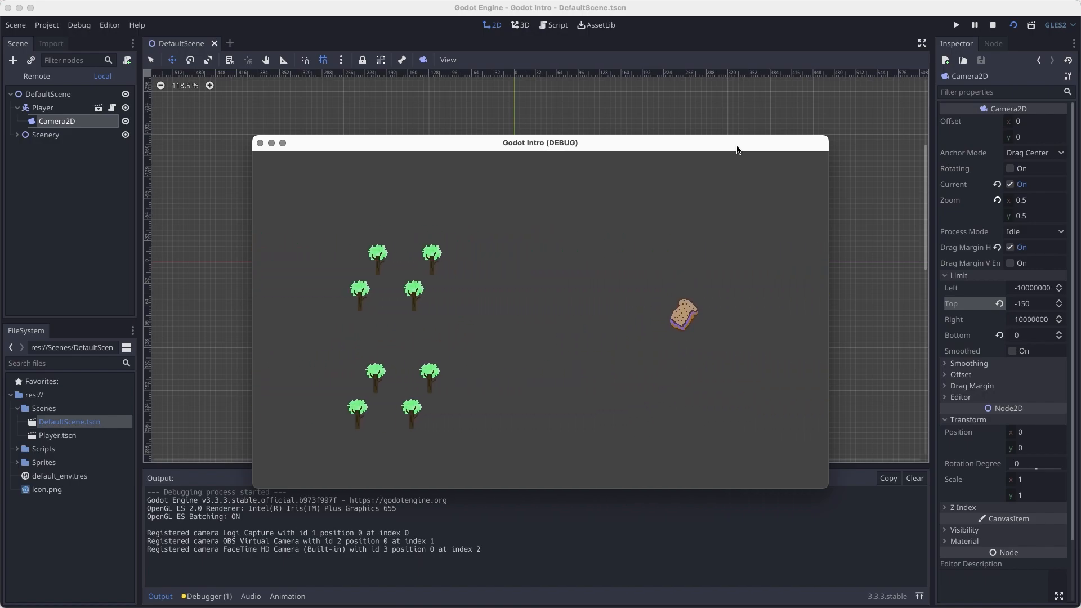
{"action": "key", "text": "Up"}
{"action": "key", "text": "Down"}
{"action": "key", "text": "Left"}
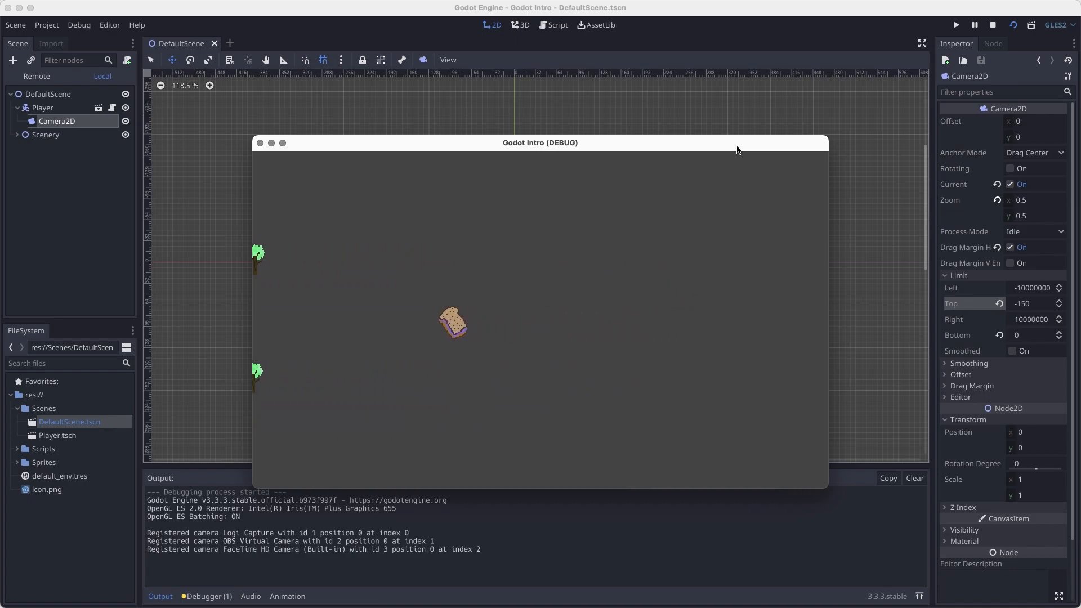
{"action": "key", "text": "Left"}
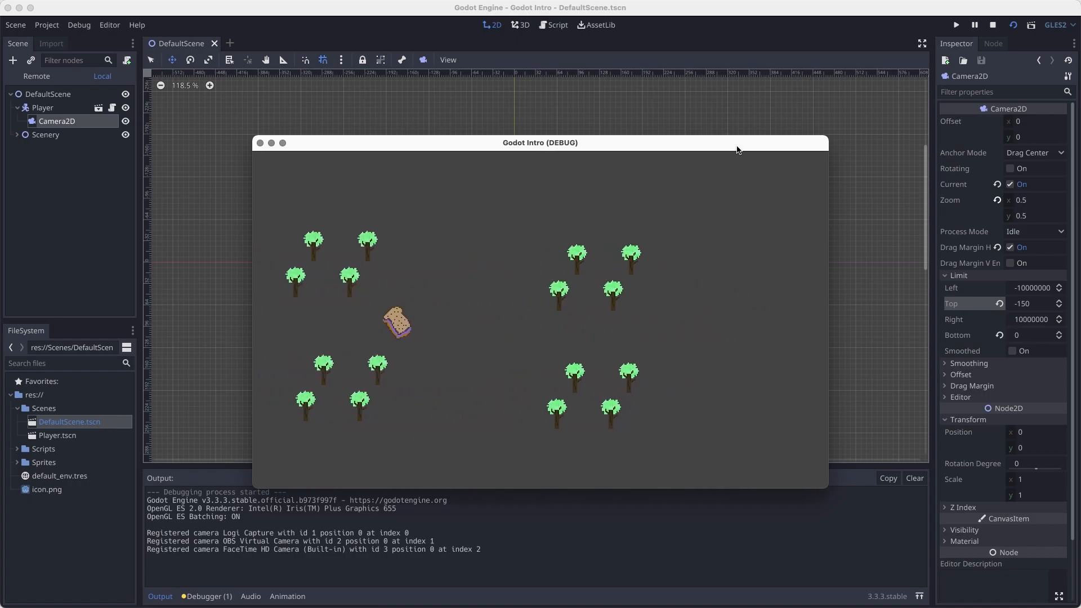
{"action": "left_click", "coordinate": [260, 143]}
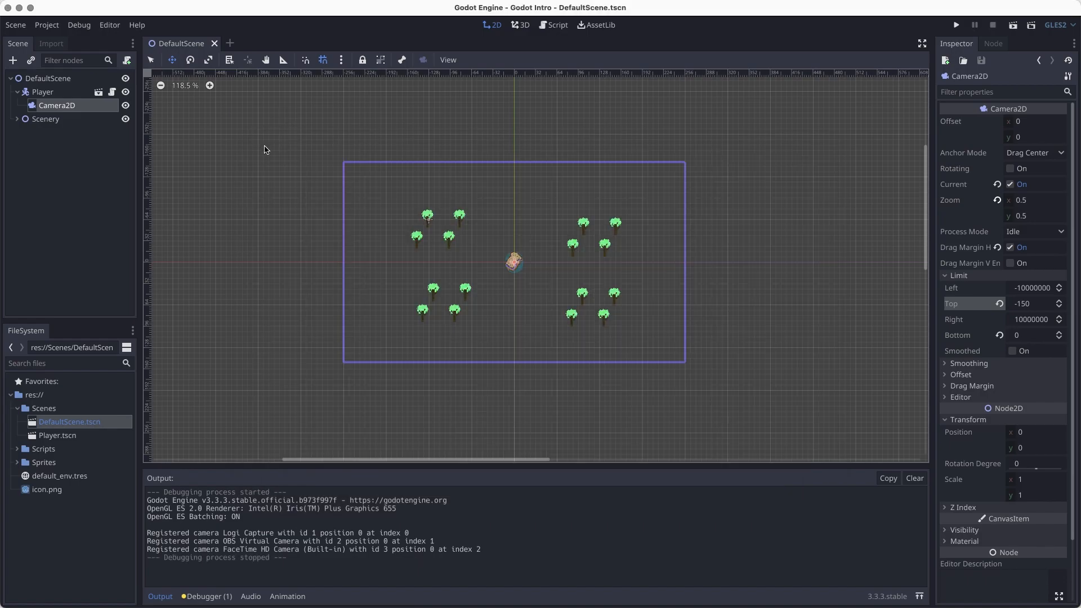
Reset Camera2D's bottom and top limits to their defaults and collapse the limit settings
{"action": "left_click", "coordinate": [1001, 336]}
{"action": "left_click", "coordinate": [999, 305]}
{"action": "left_click", "coordinate": [983, 279]}
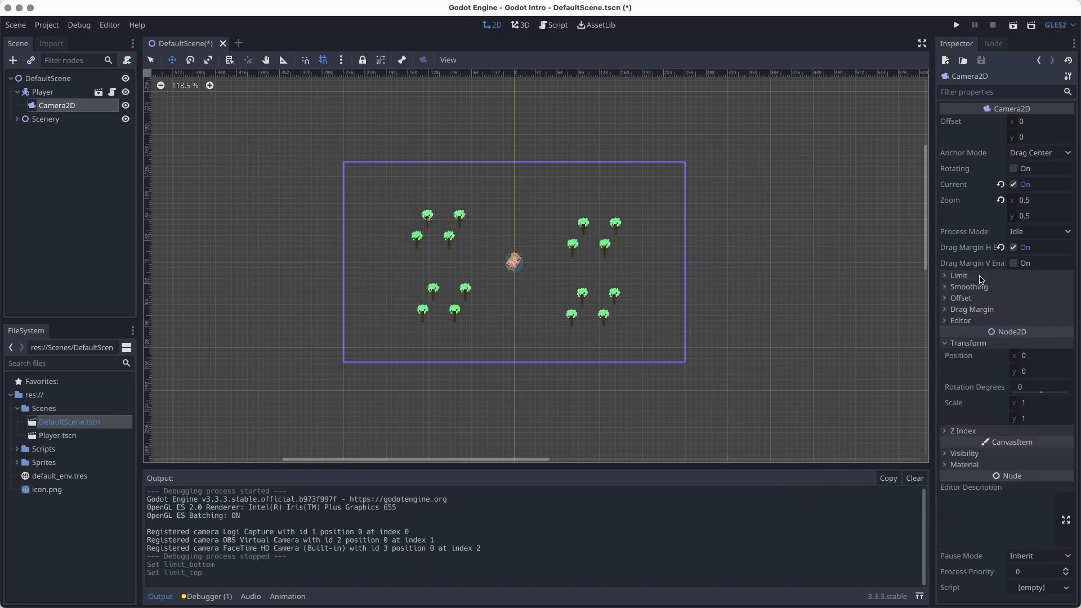
Turn off Camera2D's horizontal drag margin and reset its left and right drag margins to their defaults
{"action": "left_click", "coordinate": [1001, 249]}
{"action": "left_click", "coordinate": [985, 344]}
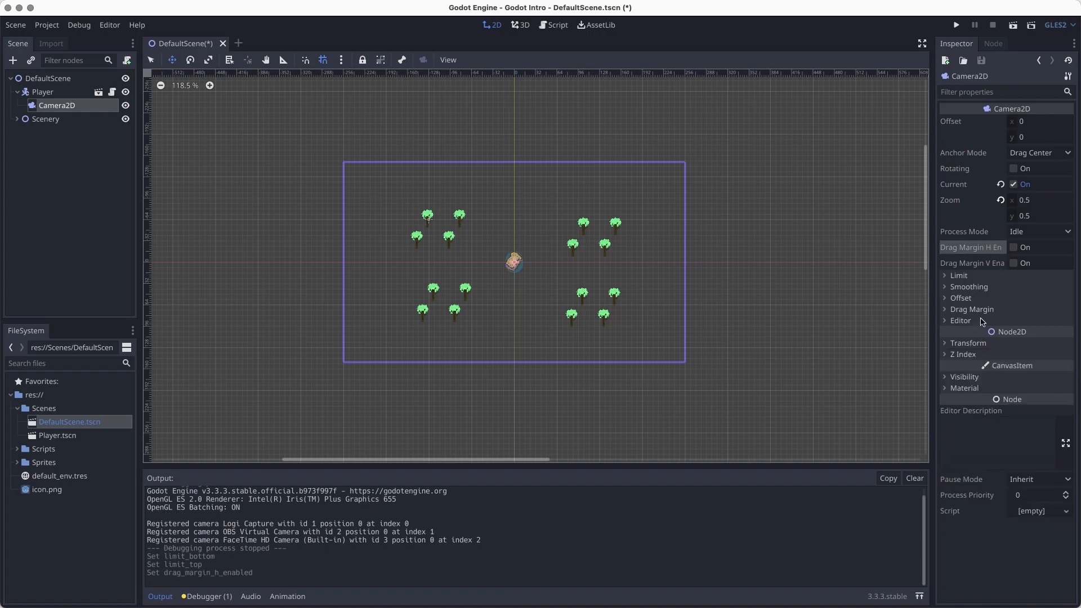
{"action": "left_click", "coordinate": [982, 309]}
{"action": "left_click", "coordinate": [982, 309]}
Turn Camera2D's horizontal drag margin back on and enable camera smoothing
{"action": "left_click", "coordinate": [951, 287]}
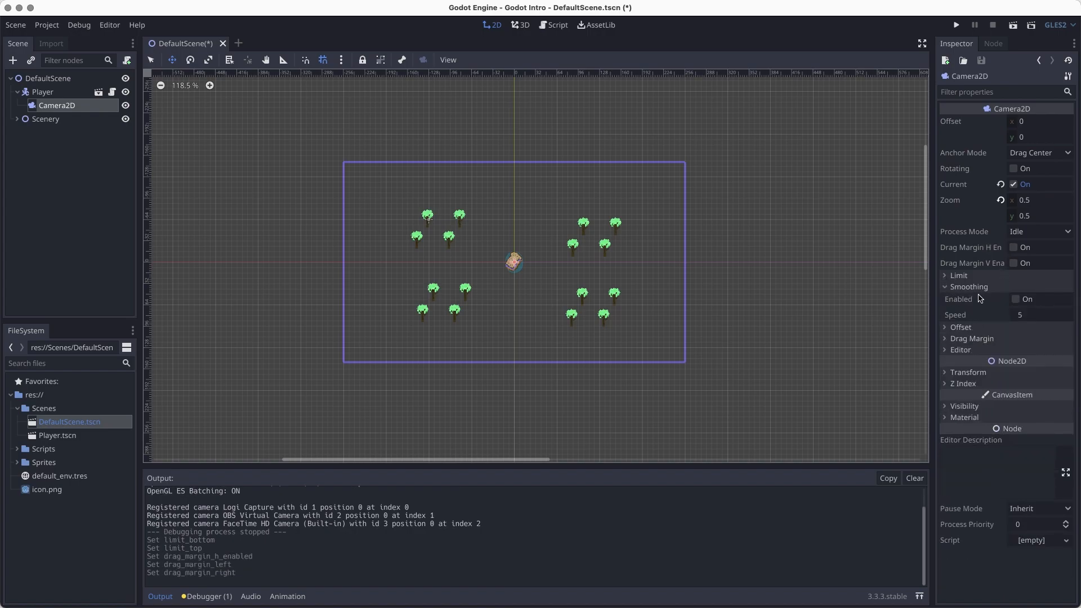
{"action": "left_click", "coordinate": [1014, 248]}
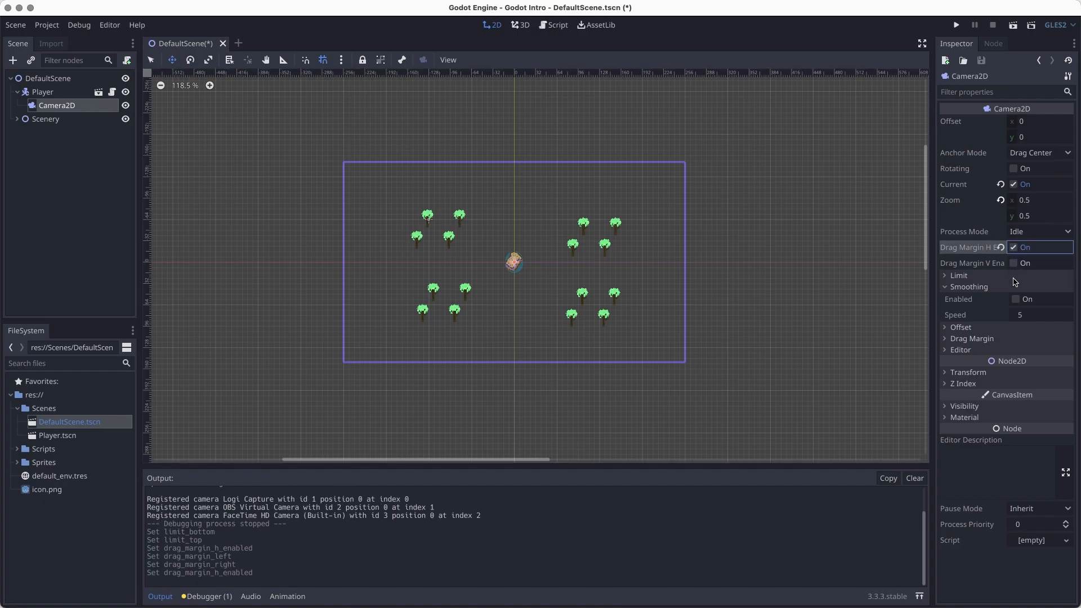
{"action": "left_click", "coordinate": [1016, 302]}
{"action": "left_click", "coordinate": [1038, 319]}
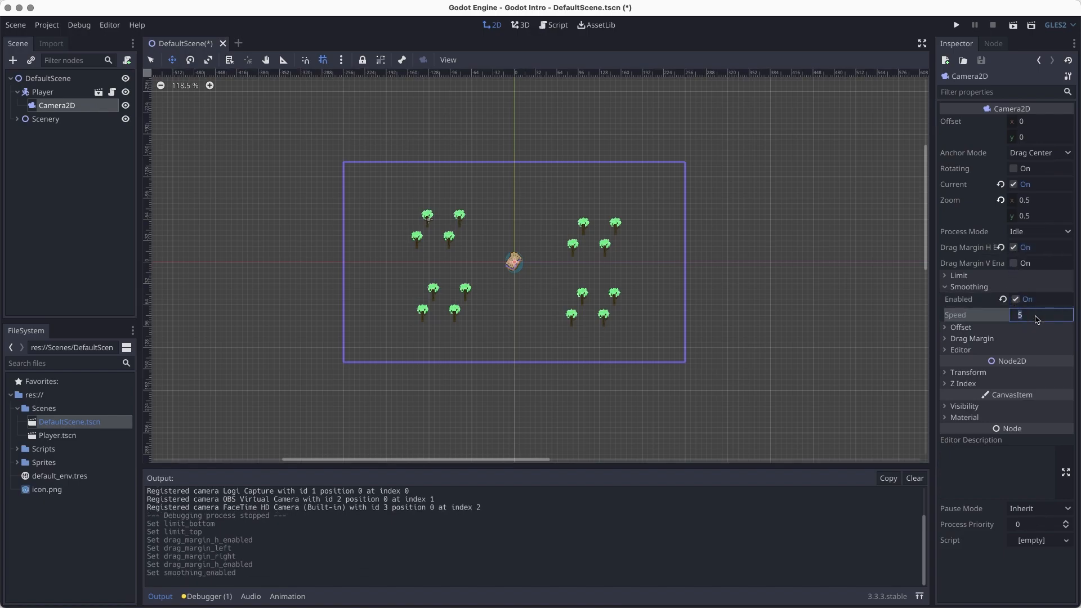
Run the scene, move the player right, up and left to test the camera smoothing at speed 5, and close the game
{"action": "left_click", "coordinate": [1014, 26]}
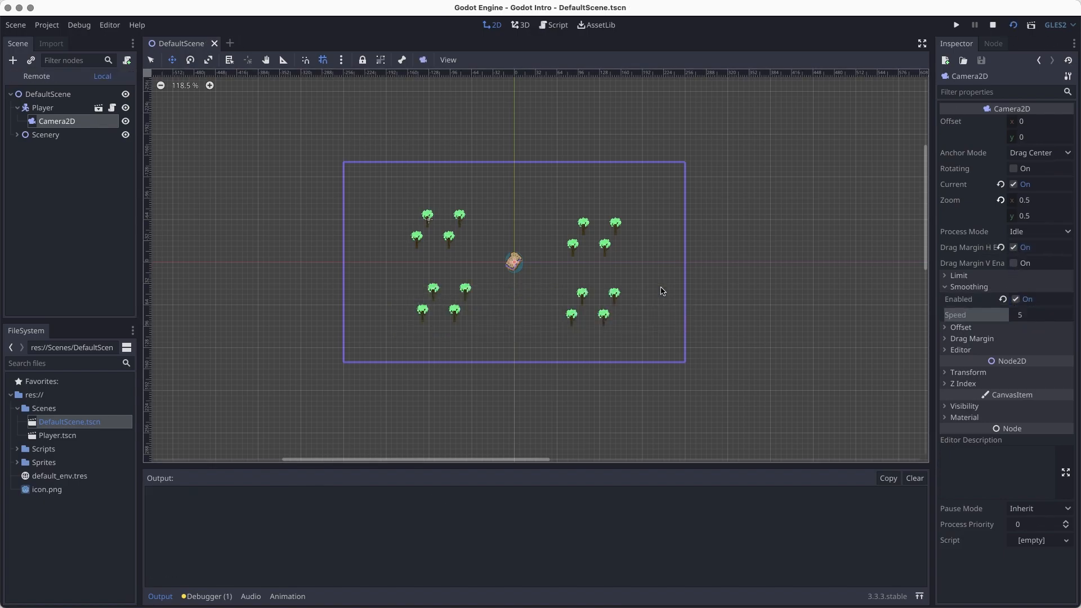
{"action": "key", "text": "Right"}
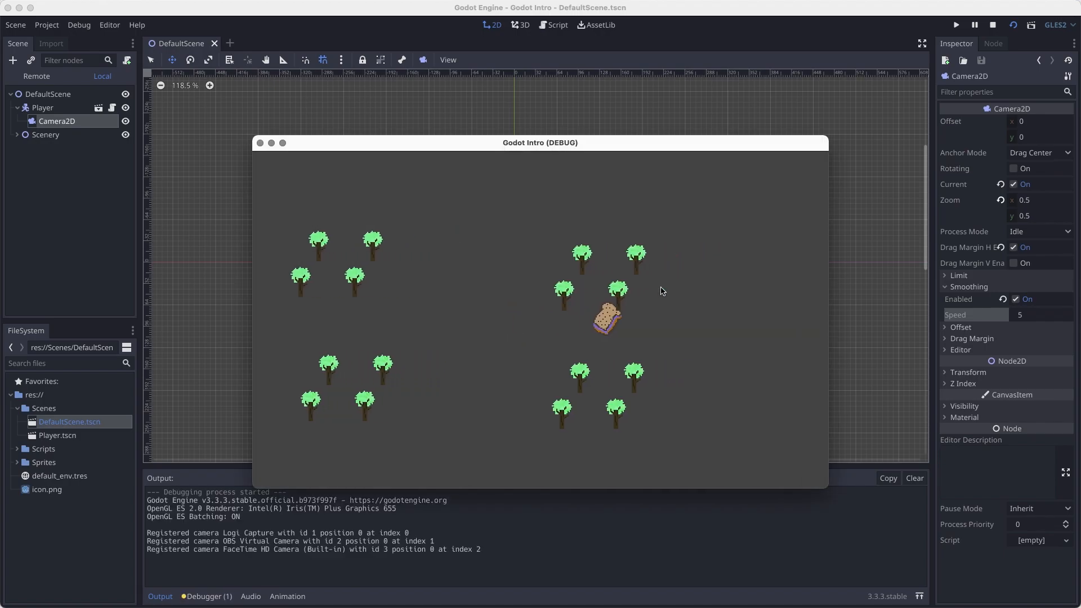
{"action": "key", "text": "Up"}
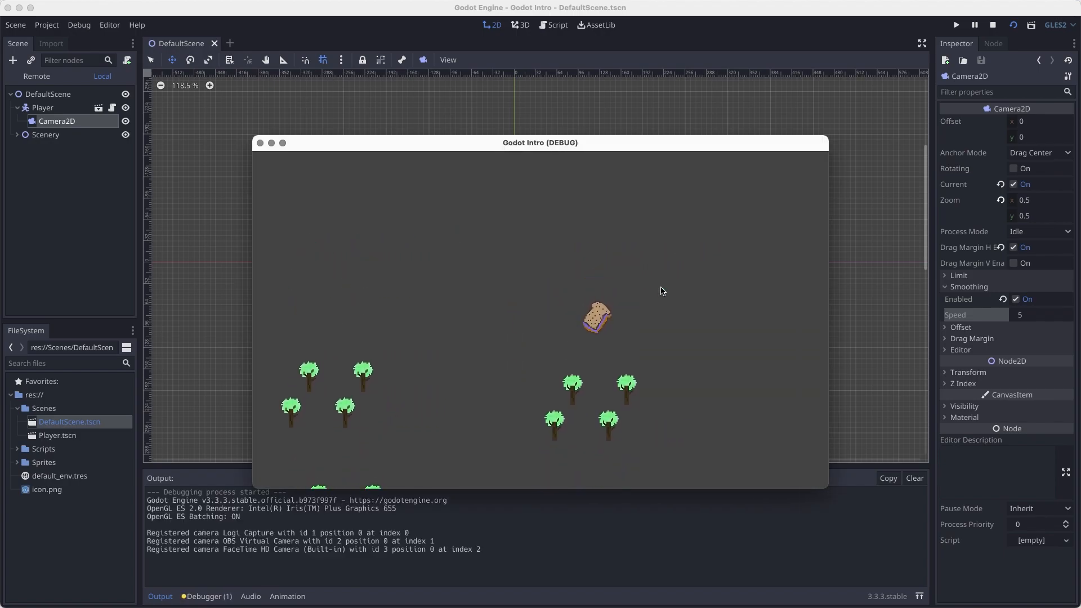
{"action": "key", "text": "Left"}
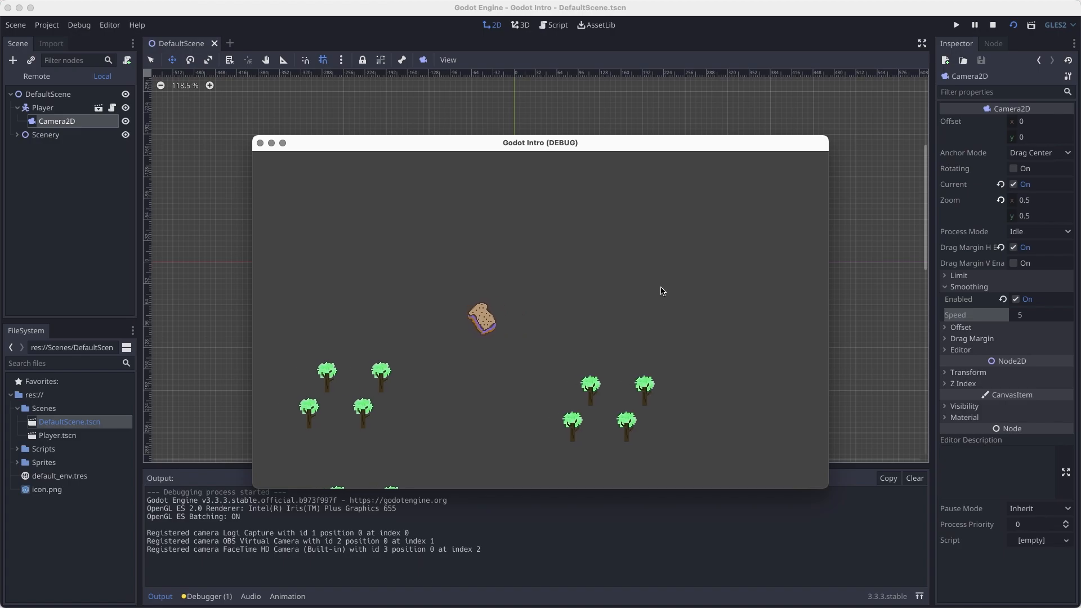
{"action": "left_click", "coordinate": [260, 143]}
Set Camera2D's smoothing speed to 10
{"action": "left_click", "coordinate": [1037, 320]}
{"action": "type", "text": "1"}
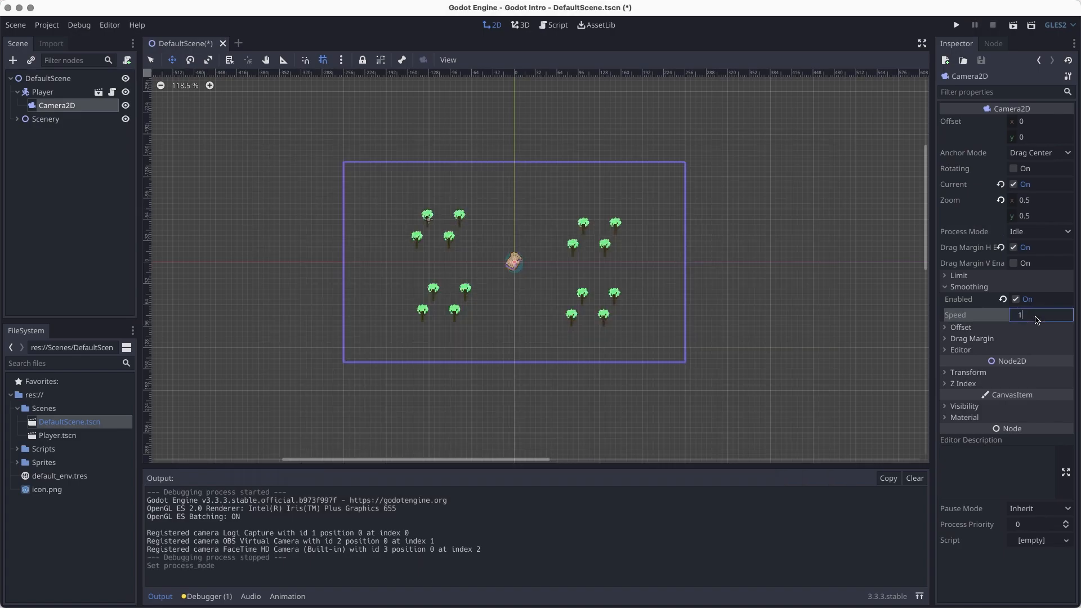
{"action": "type", "text": "0"}
{"action": "key", "text": "Return"}
Save and run the scene, moving the player up, right and left to test the camera smoothing at speed 10
{"action": "left_click", "coordinate": [1014, 25]}
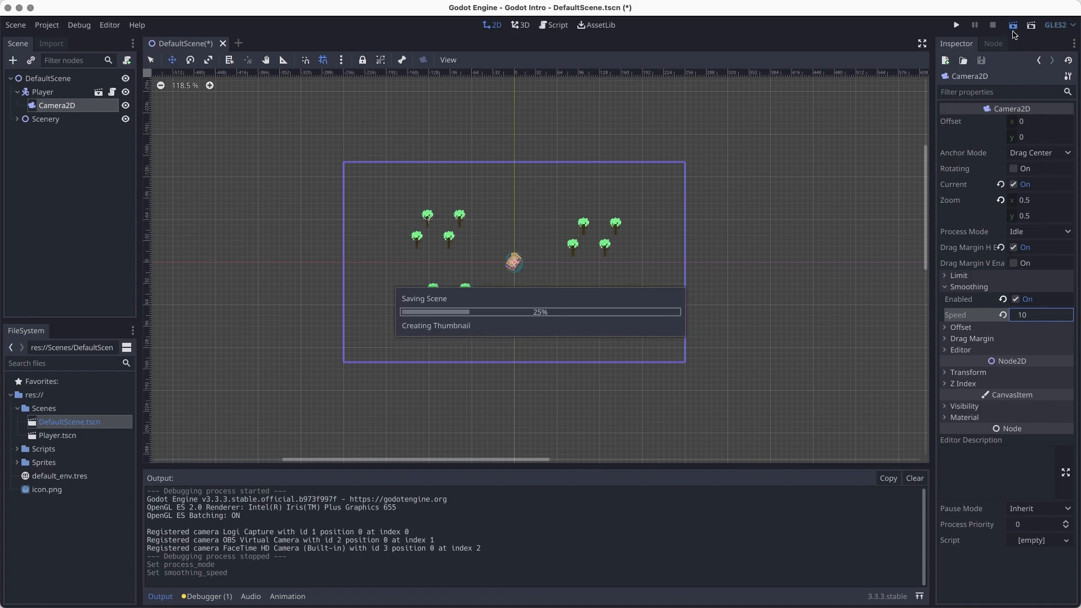
{"action": "key", "text": "Up"}
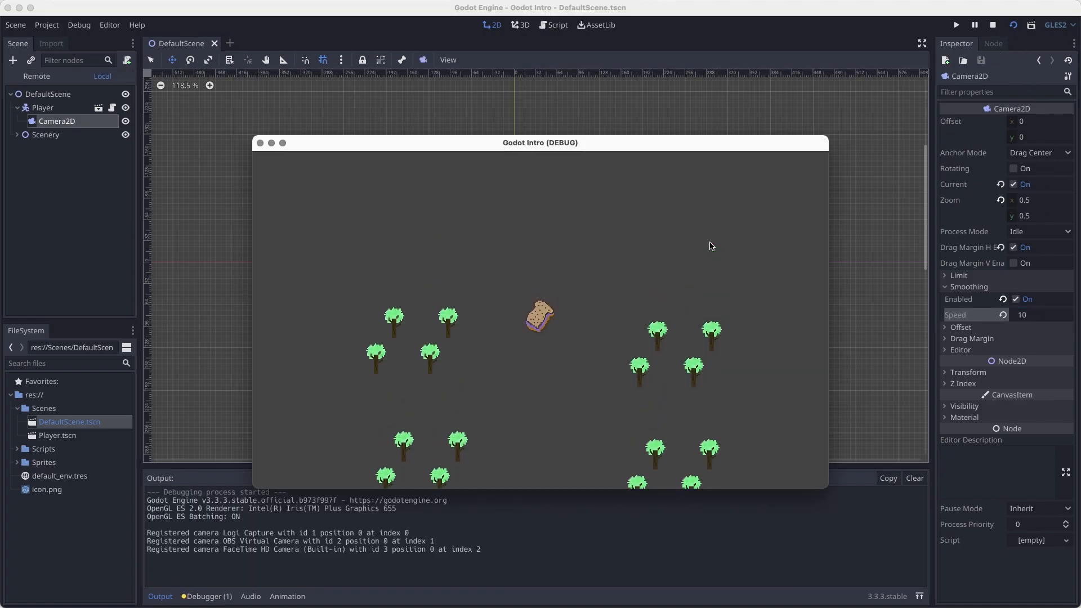
{"action": "key", "text": "Right"}
{"action": "key", "text": "Right"}
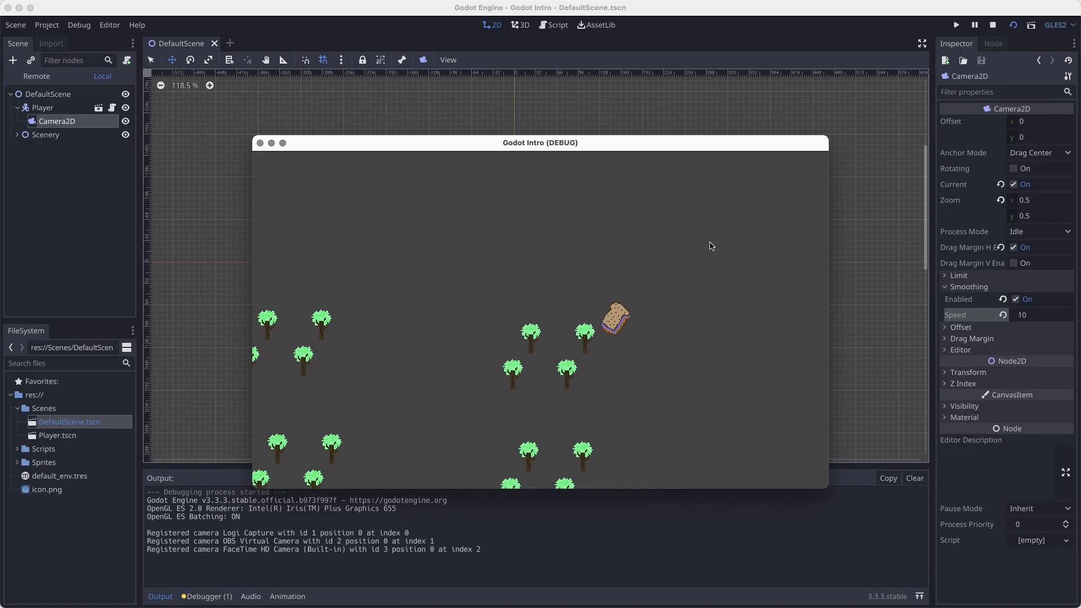
{"action": "key", "text": "Left"}
{"action": "key", "text": "Left"}
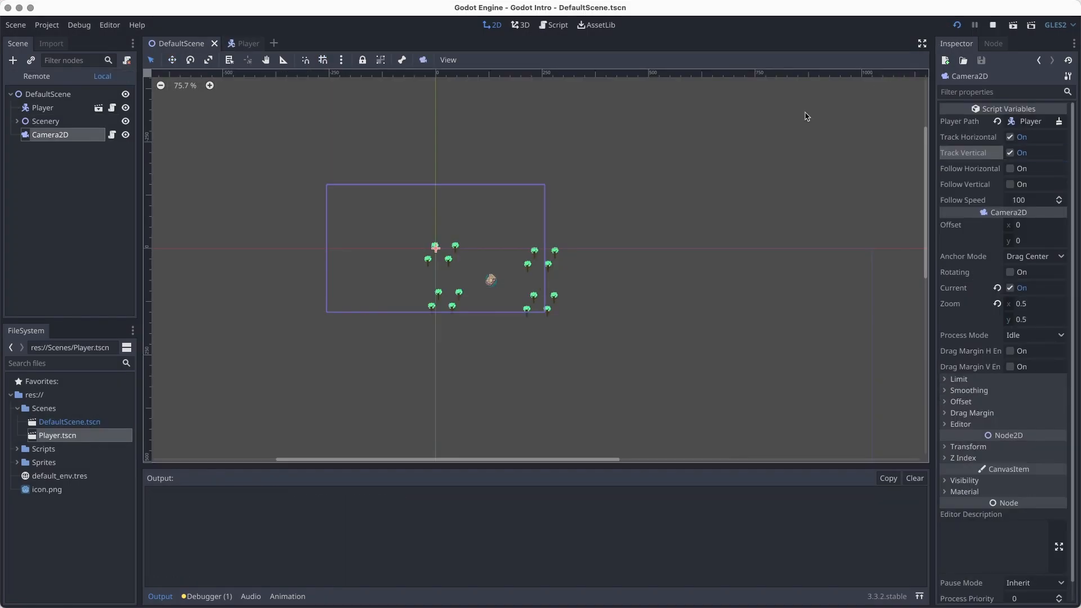
Run the project, position the player beside the trees, and capture a screenshot of the game window
{"action": "key", "text": "F5"}
{"action": "key", "text": "Left"}
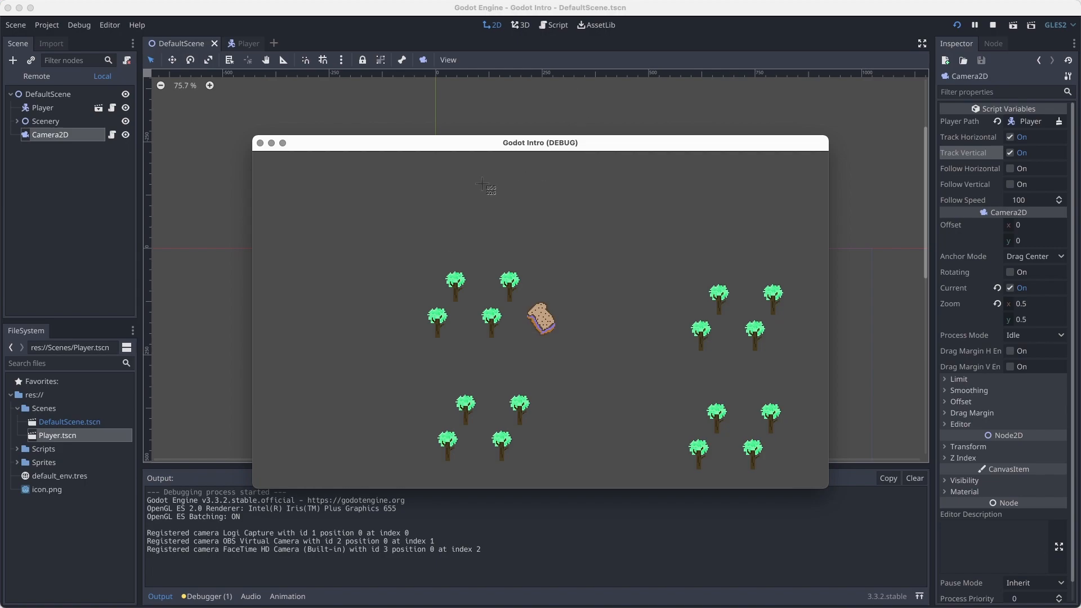
{"action": "key", "text": "space"}
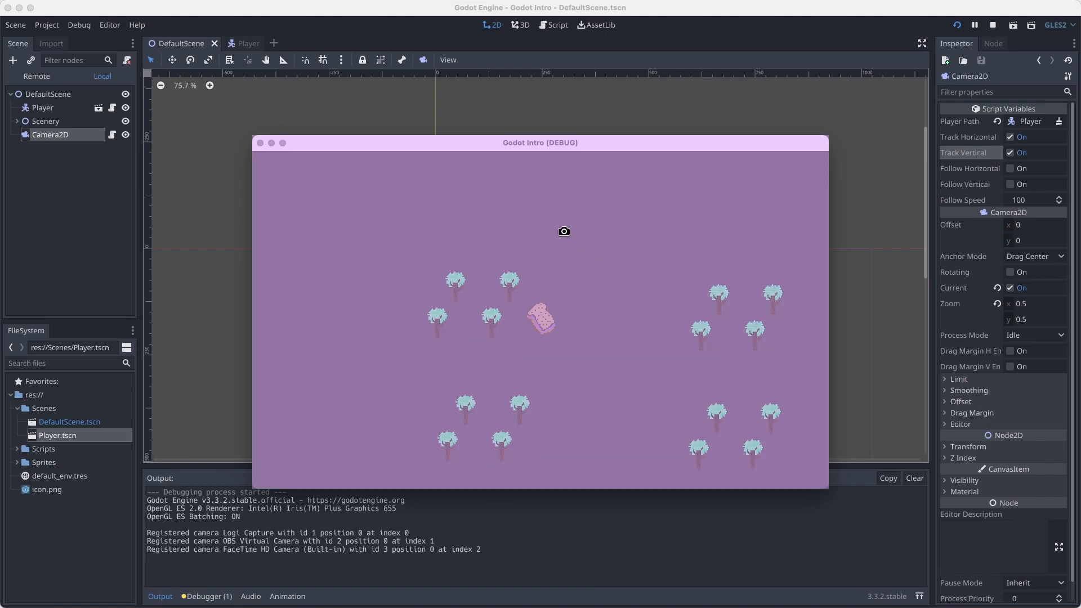
{"action": "left_click", "coordinate": [563, 232]}
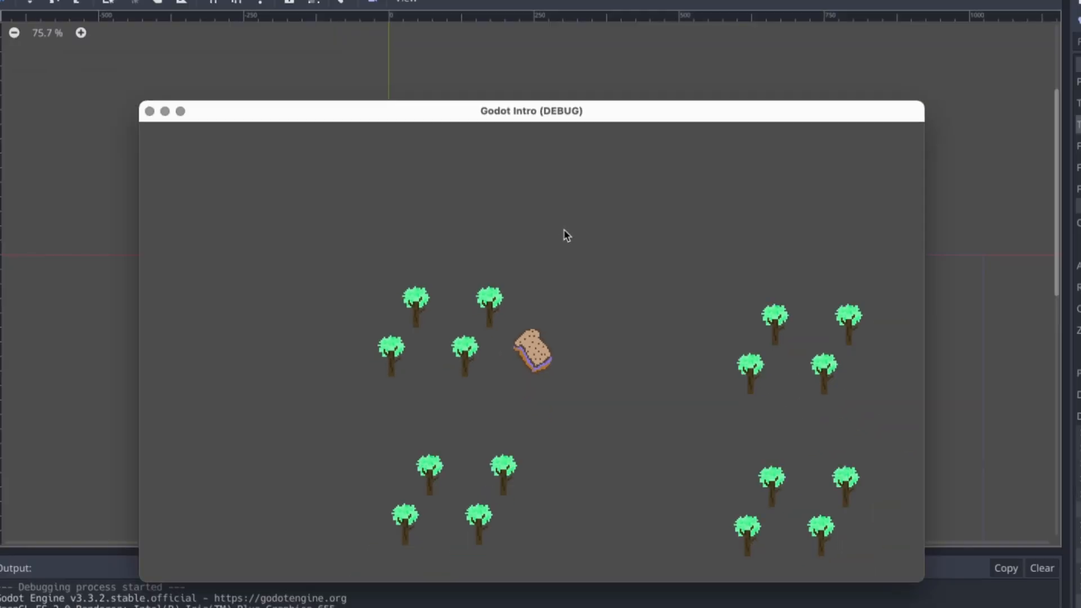
{"action": "key", "text": "super+shift+4"}
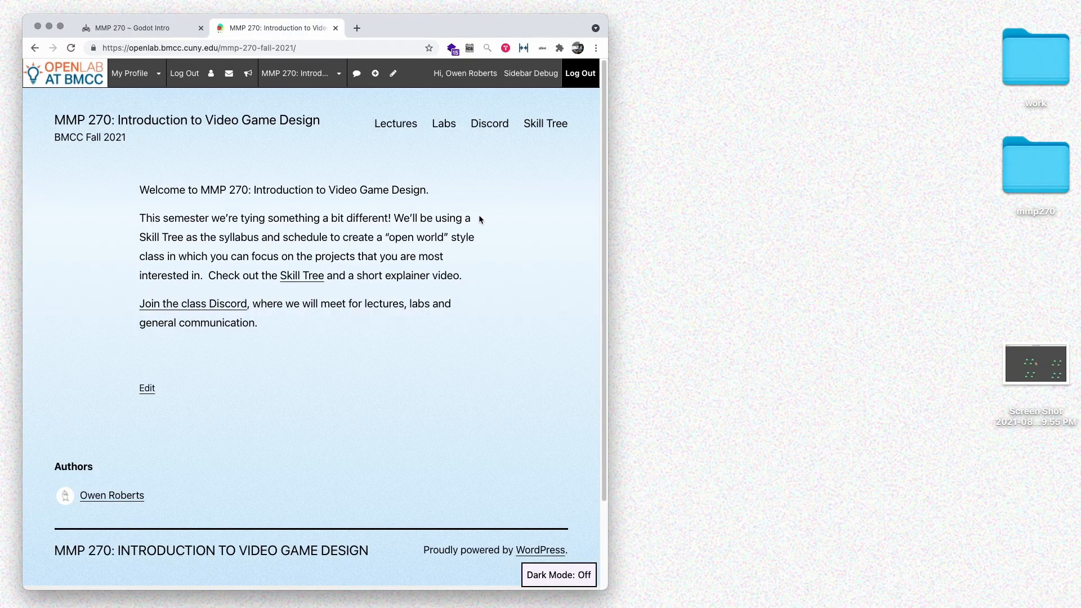
Locate the screenshot on the desktop, switch to the MMP 270 course site in the browser and start a new post
{"action": "left_click", "coordinate": [1071, 365]}
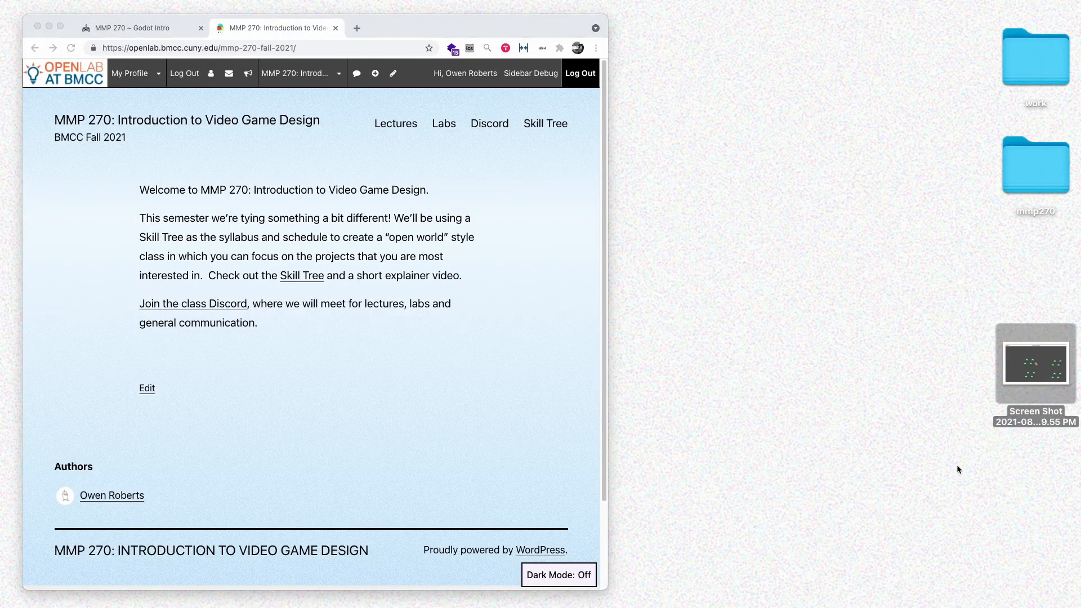
{"action": "left_click", "coordinate": [489, 415]}
{"action": "mouse_move", "coordinate": [375, 73]}
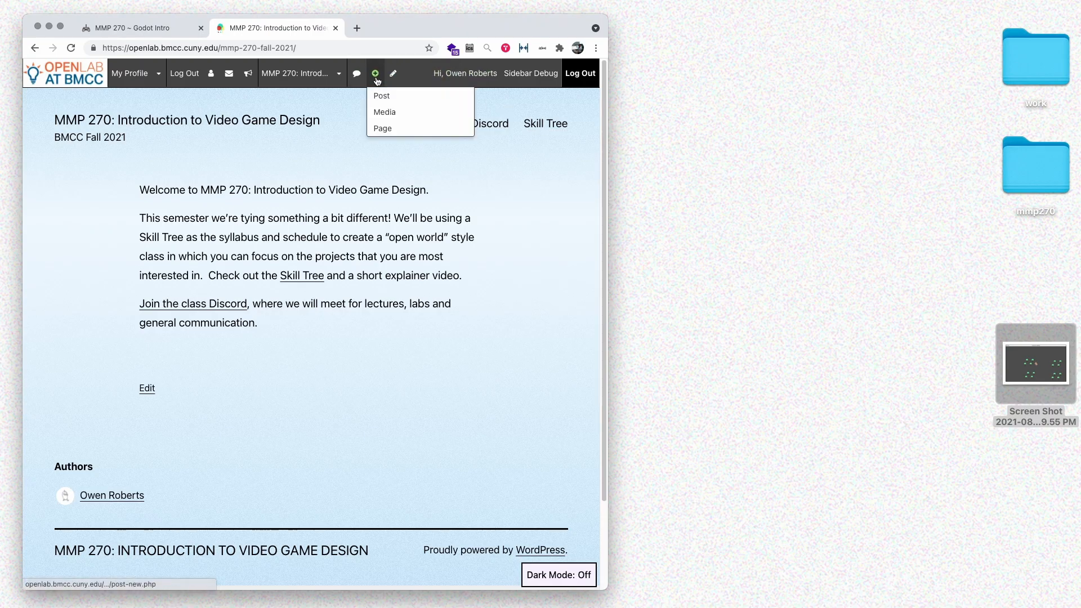
{"action": "left_click", "coordinate": [381, 100]}
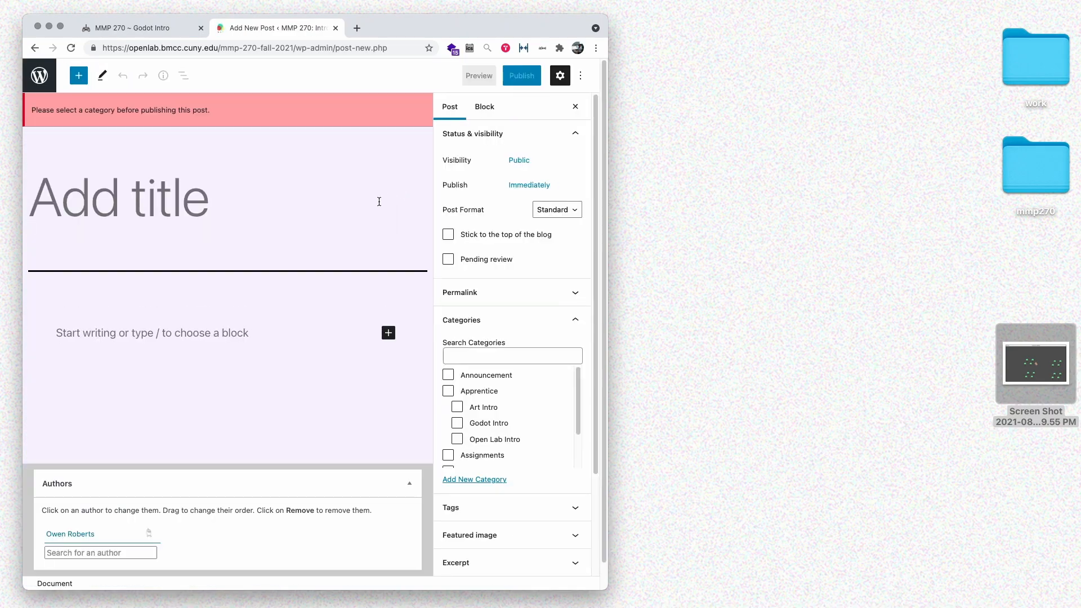
Assign the post to the Godot Intro category and title it "My first Godot Scene"
{"action": "left_click", "coordinate": [488, 425]}
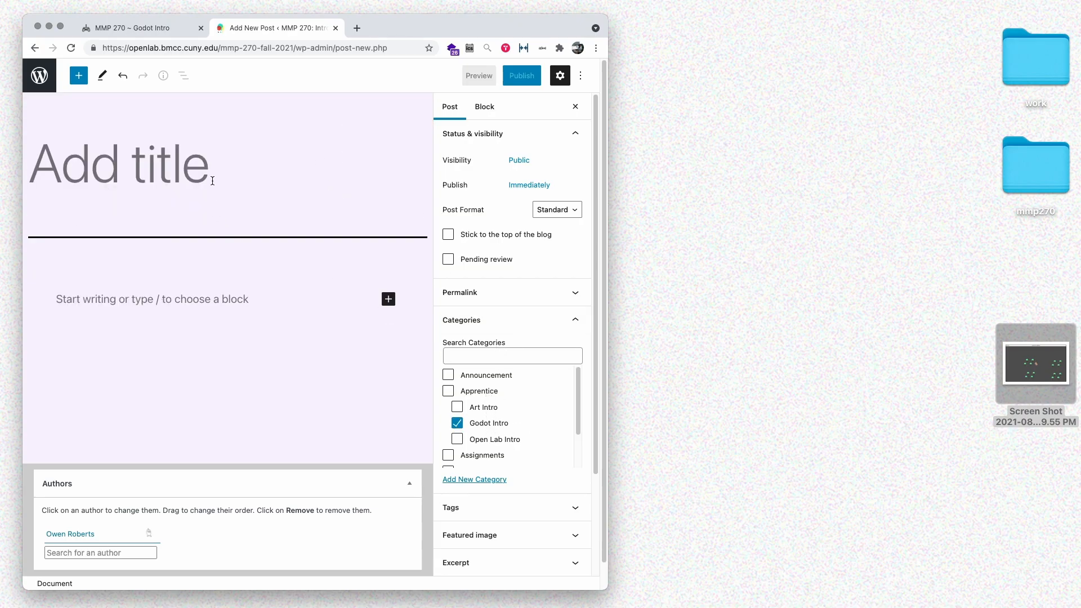
{"action": "left_click", "coordinate": [212, 181]}
{"action": "type", "text": "My first Godot Scene"}
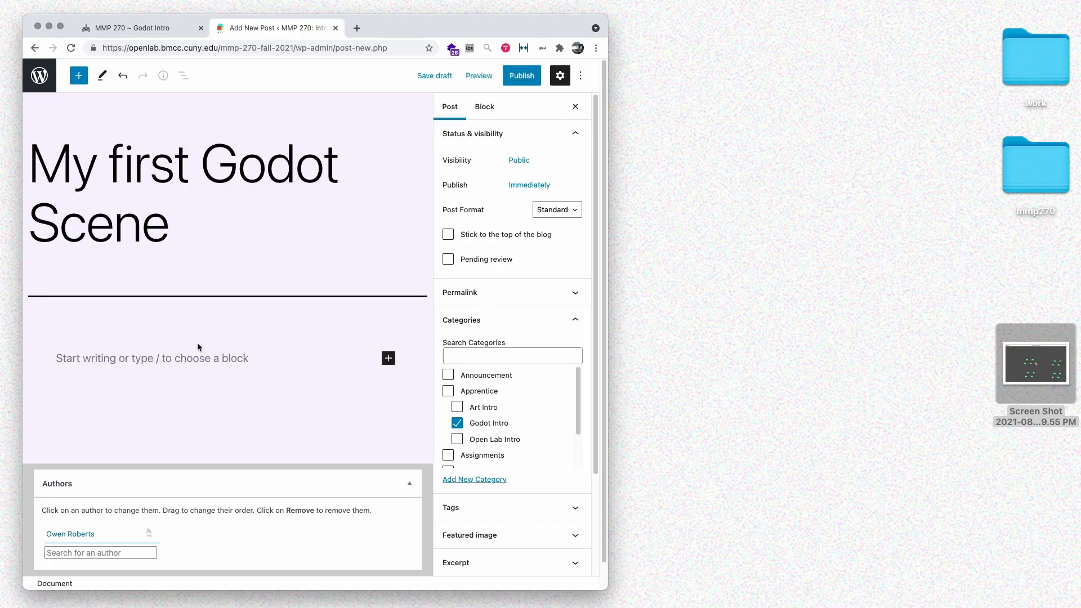
Write the body paragraph "Here's my first Godot scene with a Peanut Butter and Jelly Sandwich walking in a forrest."
{"action": "left_click", "coordinate": [198, 348]}
{"action": "type", "text": "Here's my "}
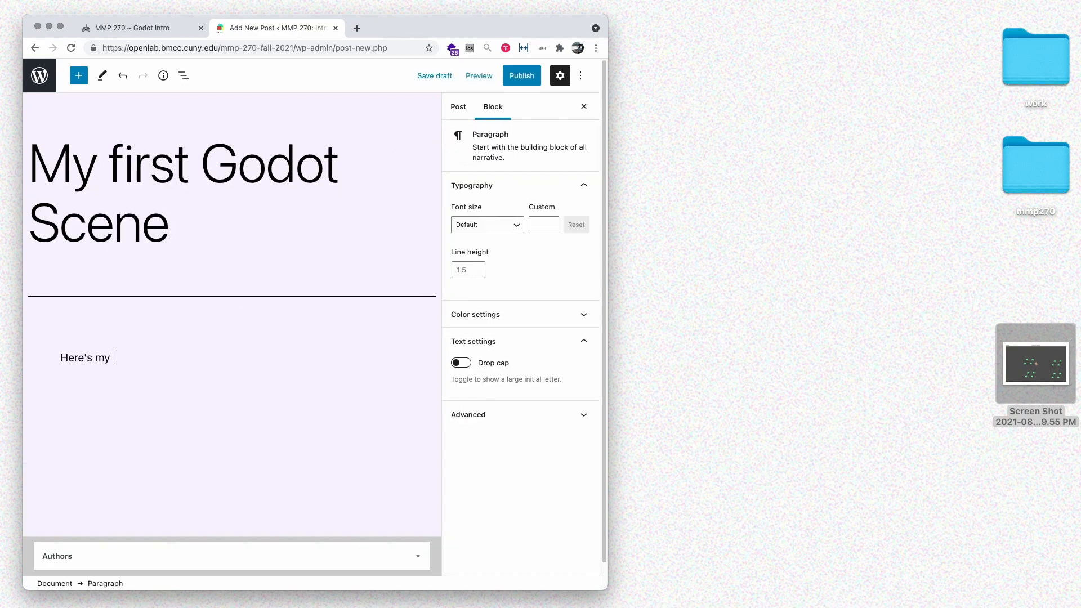
{"action": "type", "text": "first Godot scene with a Penanut Butter and Jelly Sandwich walking in a forrest."}
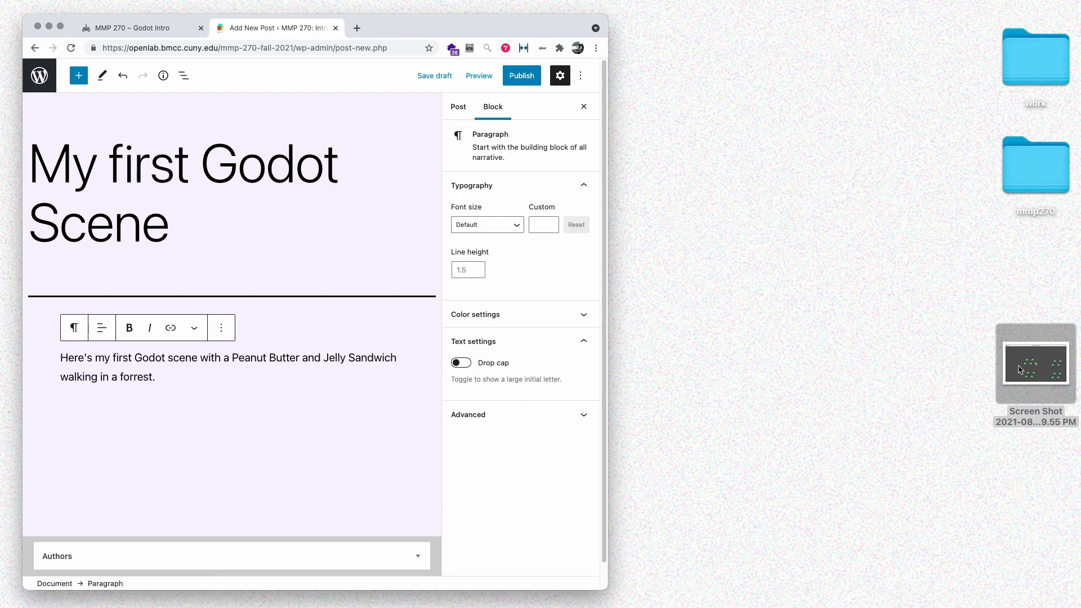
Insert the game screenshot from the desktop below the body paragraph and add an empty paragraph after it
{"action": "left_click_drag", "start_coordinate": [1036, 363], "coordinate": [141, 398]}
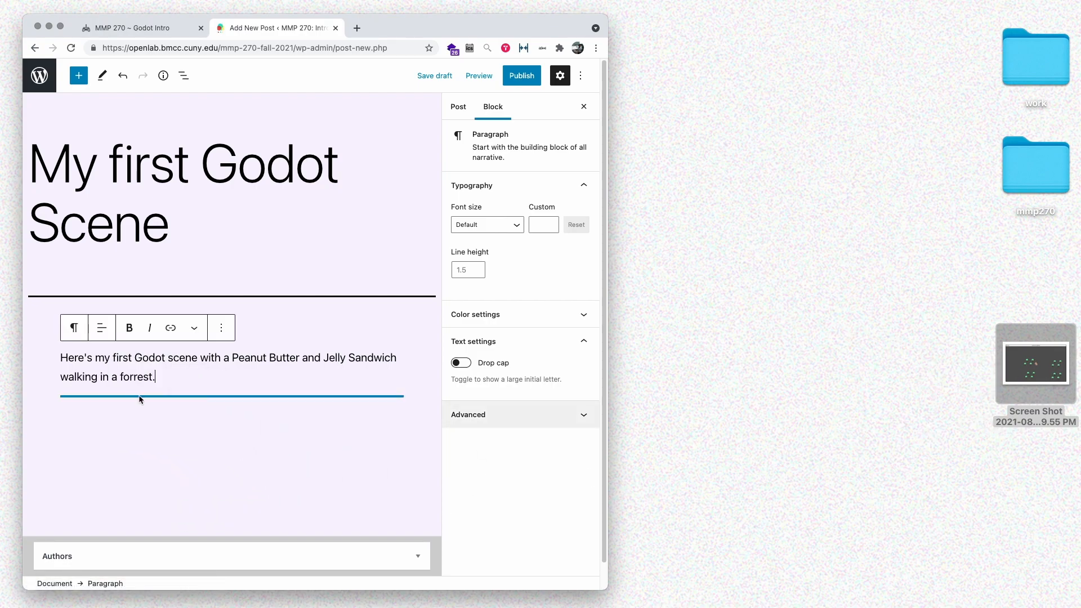
{"action": "key", "text": "Return"}
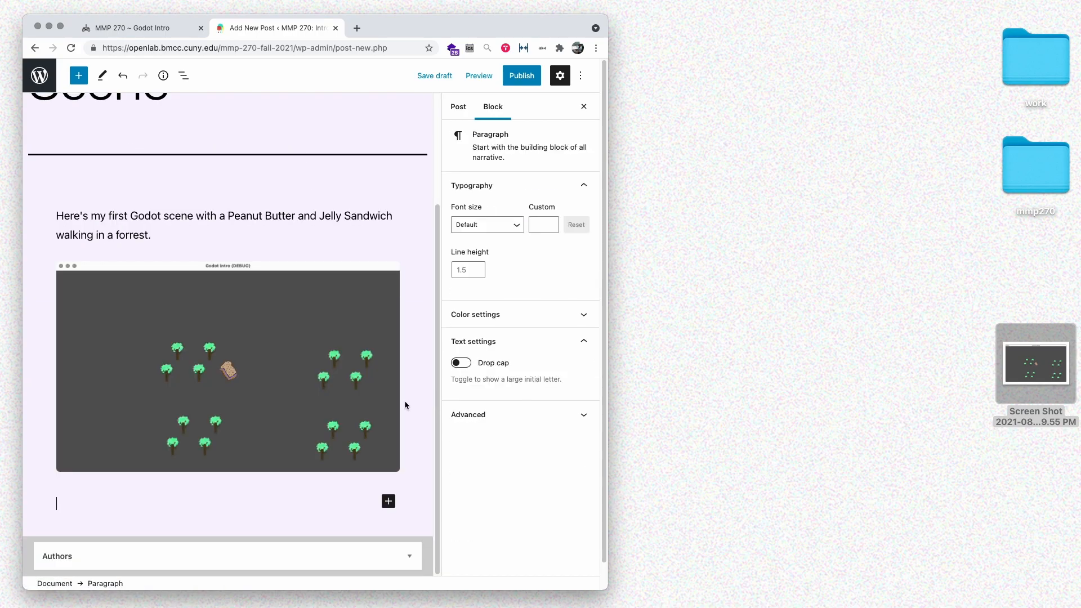
{"action": "scroll", "coordinate": [359, 286], "scroll_direction": "up", "scroll_amount": 3}
{"action": "scroll", "coordinate": [357, 281], "scroll_direction": "down", "scroll_amount": 5}
Preview the post in a new tab, look through the whole page, and close the preview
{"action": "left_click", "coordinate": [486, 79]}
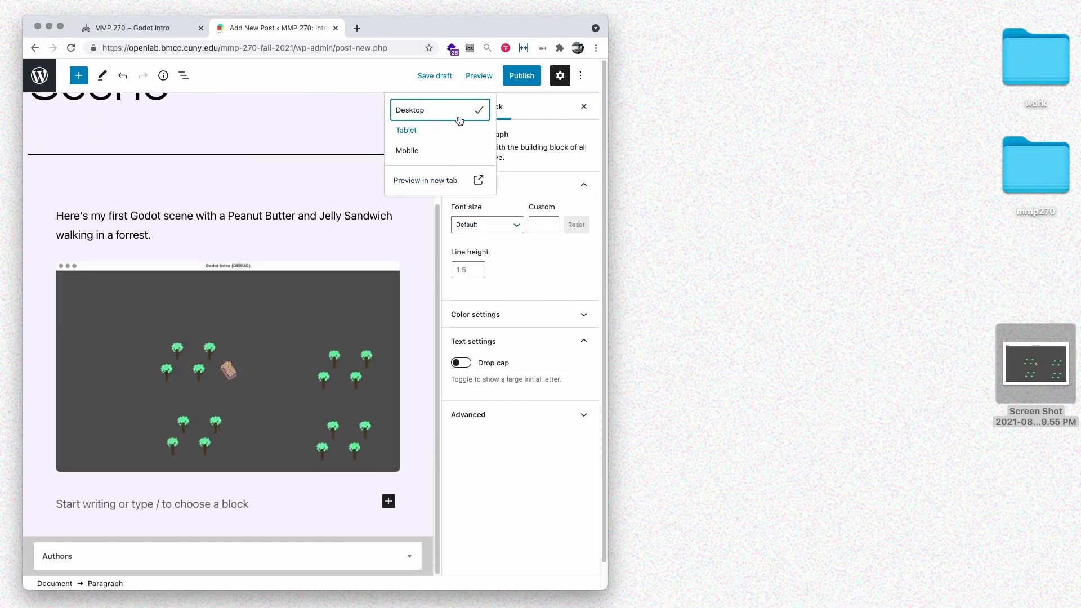
{"action": "left_click", "coordinate": [416, 180]}
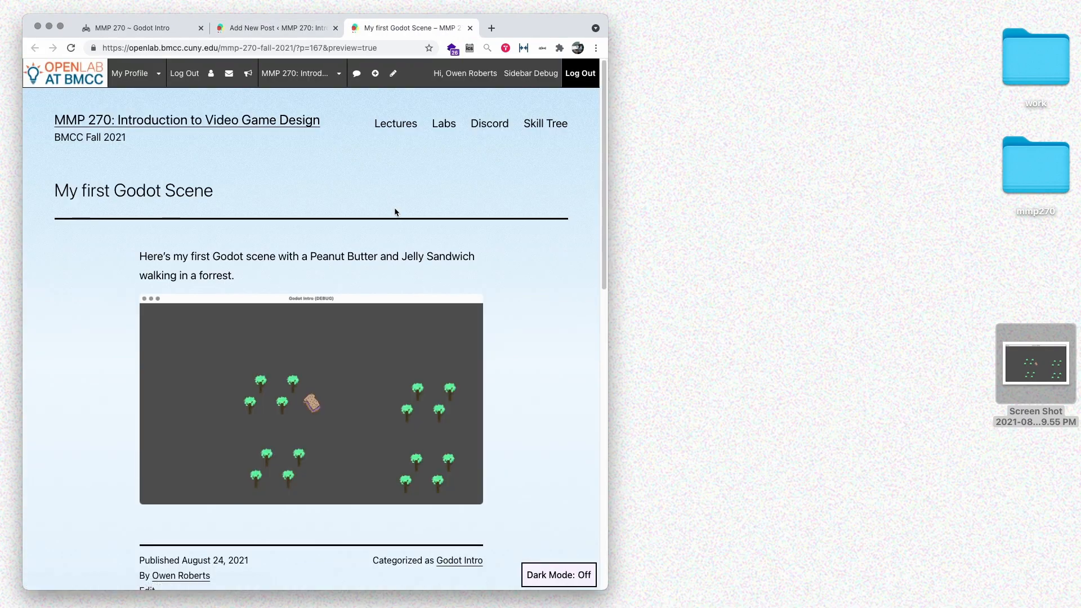
{"action": "scroll", "coordinate": [395, 212], "scroll_direction": "down", "scroll_amount": 10}
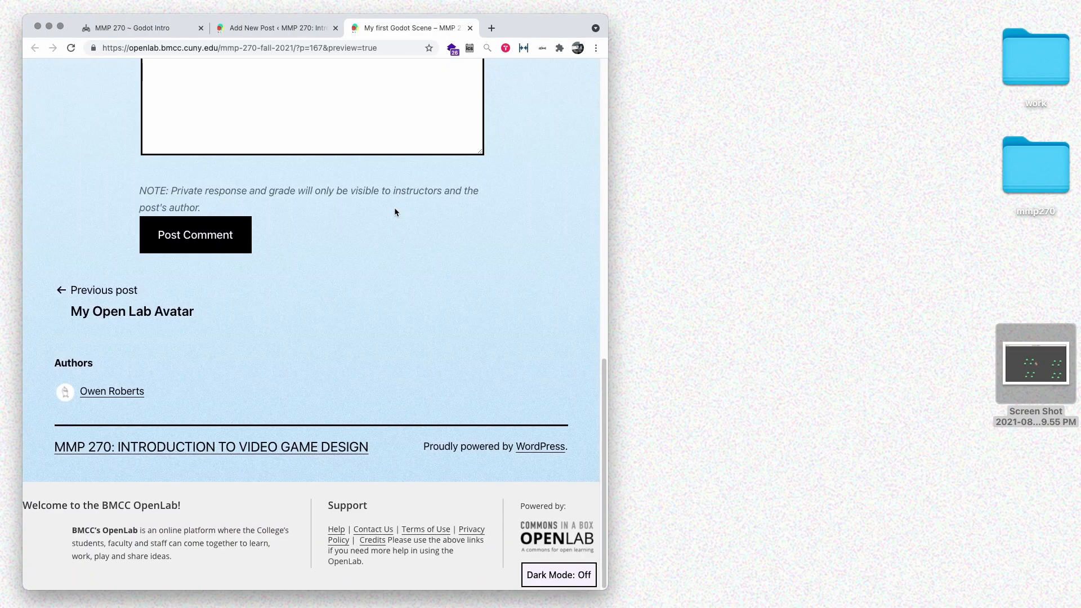
{"action": "scroll", "coordinate": [395, 212], "scroll_direction": "up", "scroll_amount": 6}
{"action": "scroll", "coordinate": [396, 212], "scroll_direction": "up", "scroll_amount": 5}
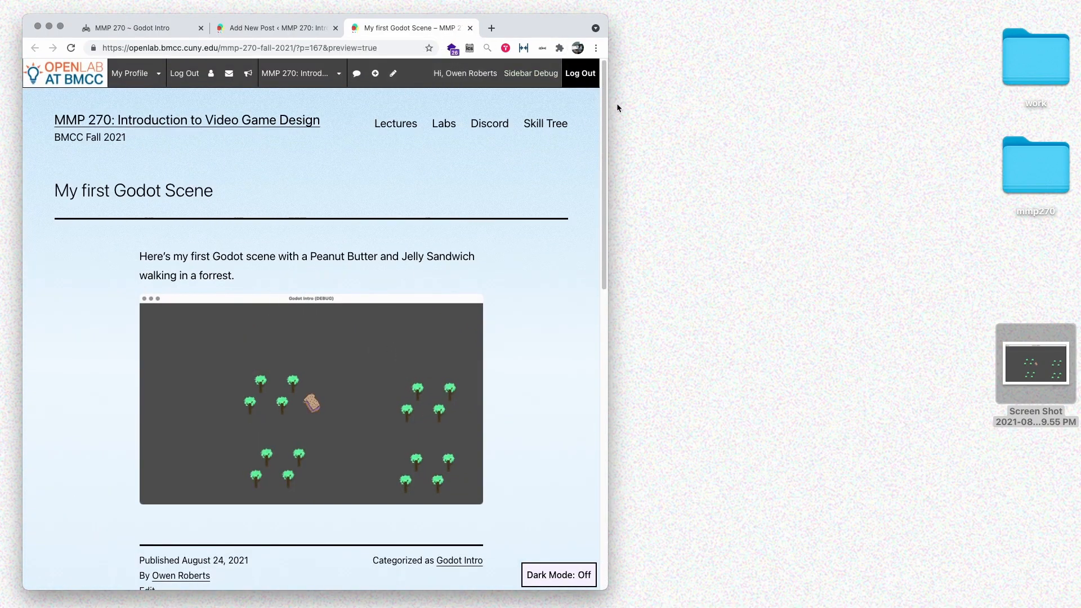
{"action": "mouse_move", "coordinate": [609, 101]}
{"action": "left_mouse_down"}
{"action": "mouse_move", "coordinate": [741, 99]}
{"action": "mouse_move", "coordinate": [601, 99]}
{"action": "left_mouse_up"}
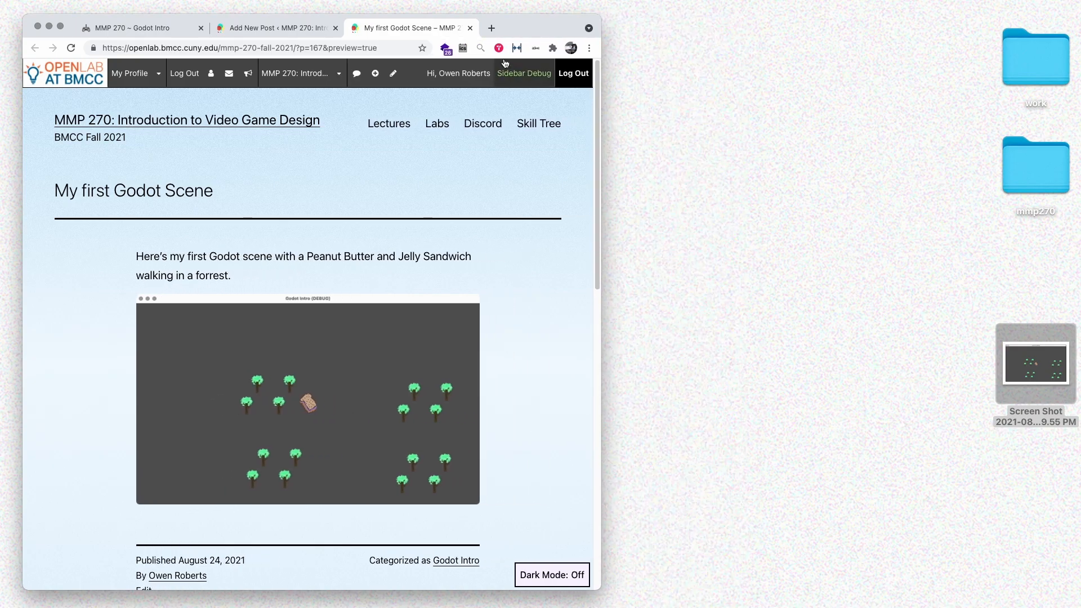
{"action": "left_click", "coordinate": [471, 27]}
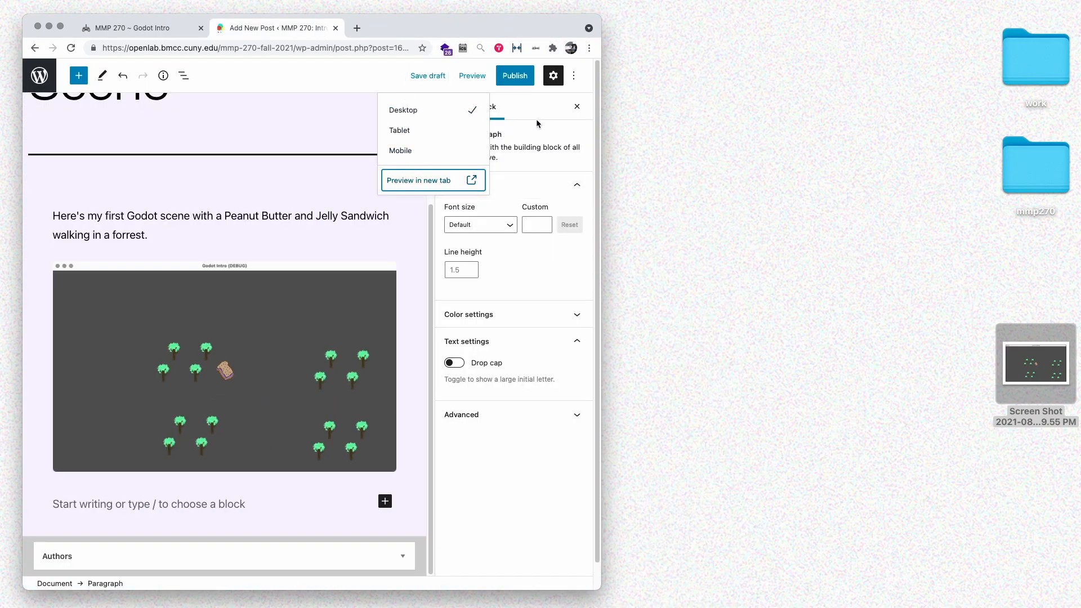